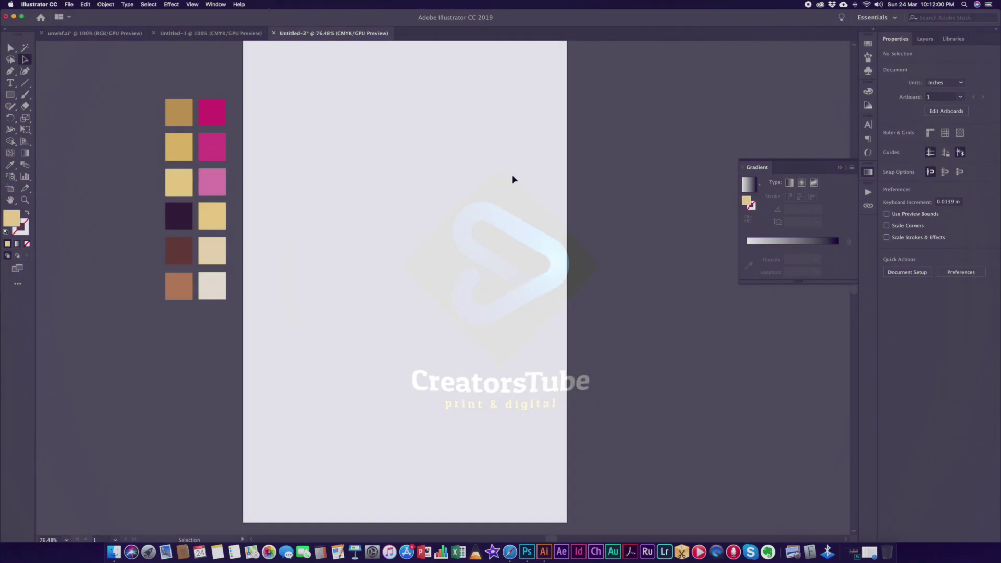
Step: Zoom out and marquee-select the twelve colour swatches, clearing the selection each time
drag(518, 197, 553, 216)
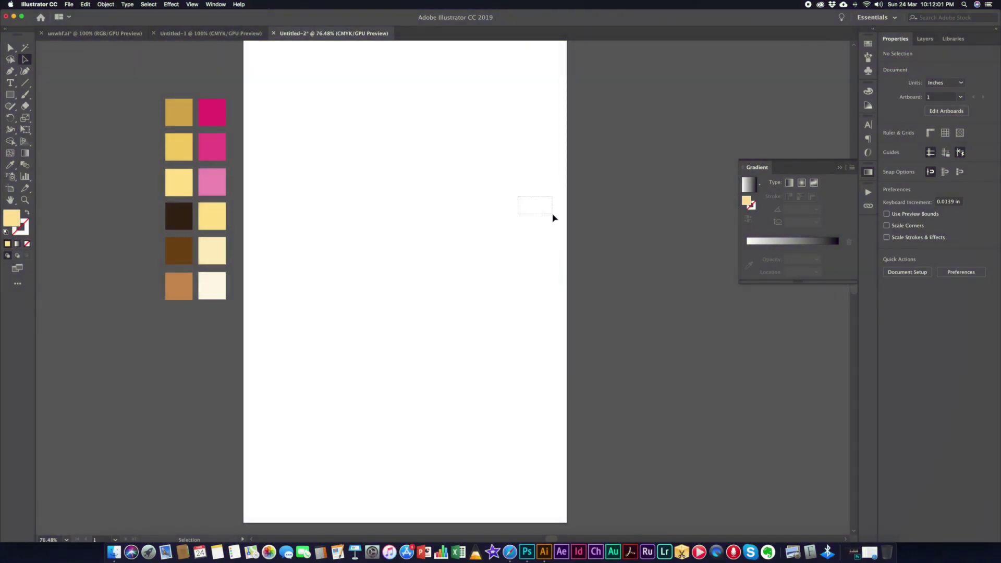
scroll(478, 192, left, 3)
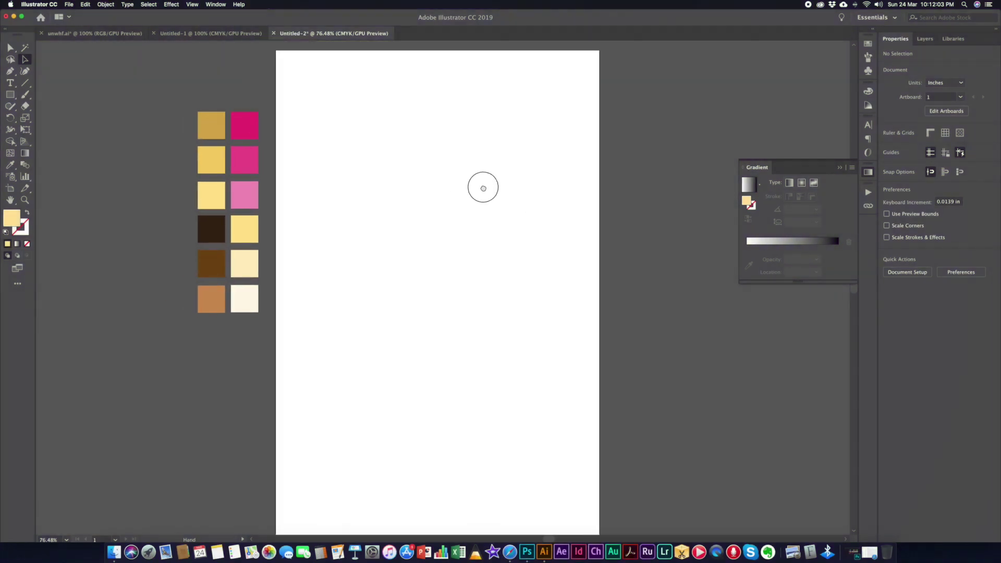
key(ctrl+minus)
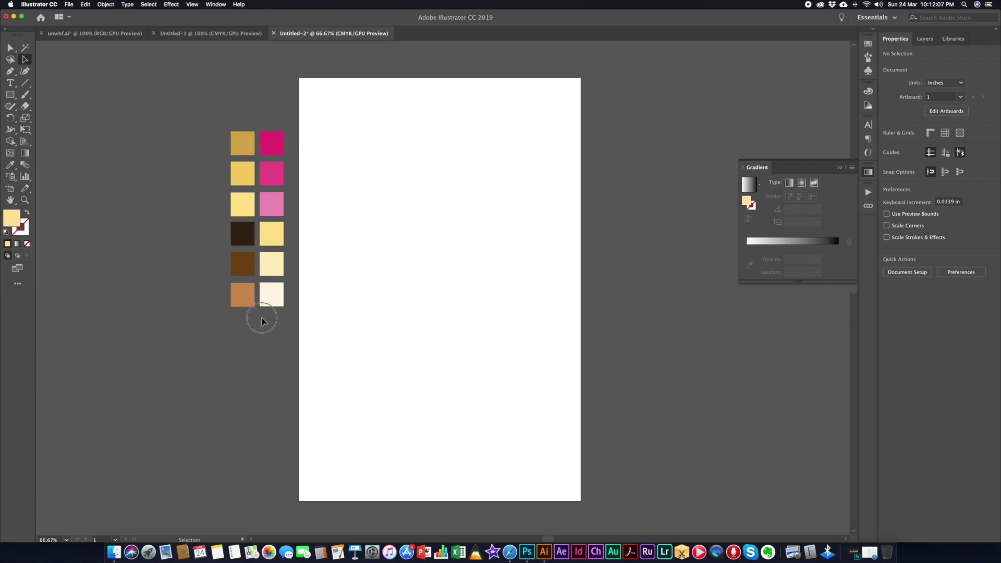
drag(261, 317, 225, 200)
click(227, 219)
drag(283, 394, 196, 259)
click(220, 127)
drag(265, 323, 199, 180)
click(189, 105)
drag(267, 300, 217, 264)
click(203, 109)
drag(273, 316, 255, 284)
click(183, 152)
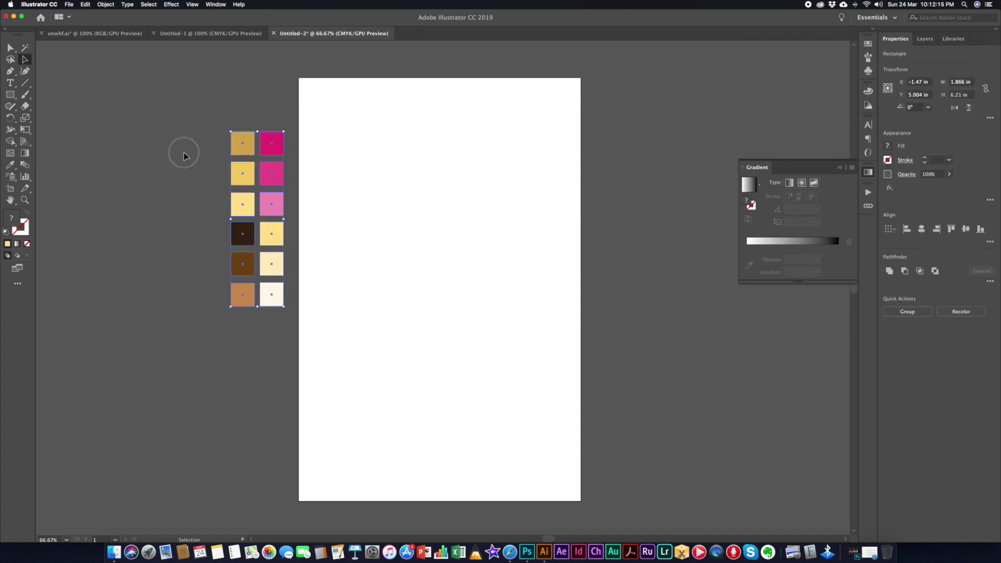
drag(263, 351, 237, 225)
click(190, 170)
Step: Nudge the right column of swatches slightly right, then reselect all twelve swatches
drag(271, 108, 285, 342)
key(Right)
key(Right)
key(Right)
click(178, 103)
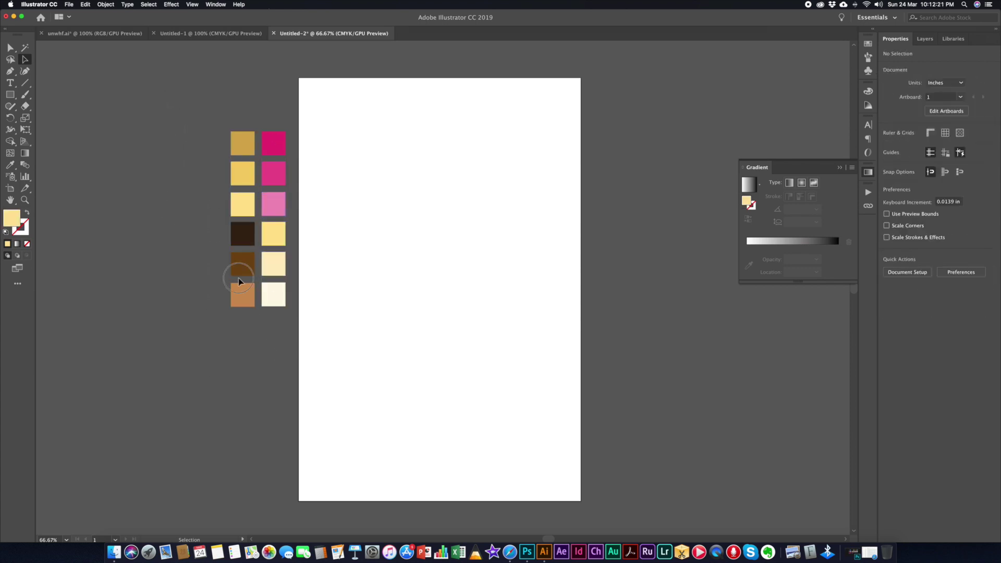
drag(273, 338, 192, 143)
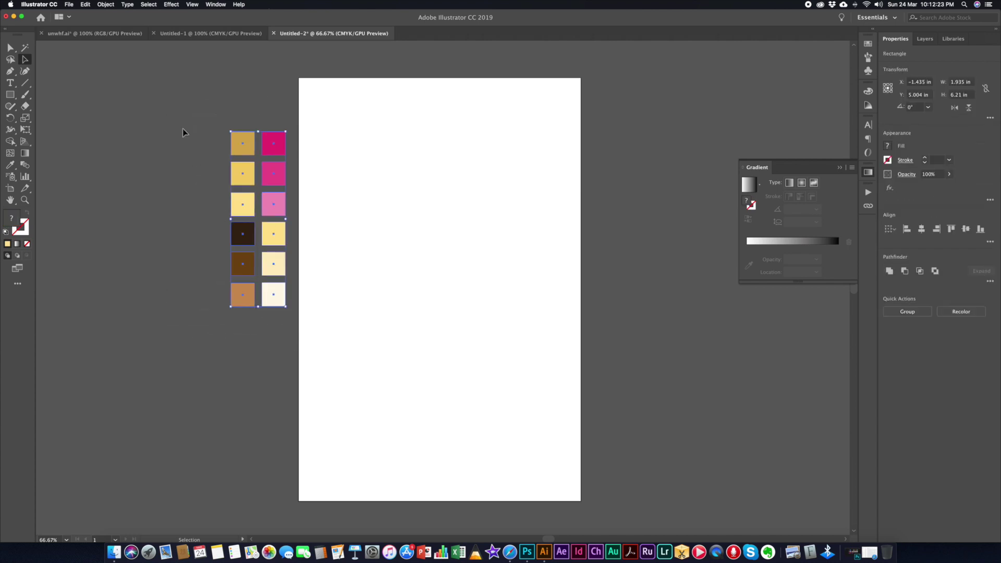
drag(176, 103, 259, 326)
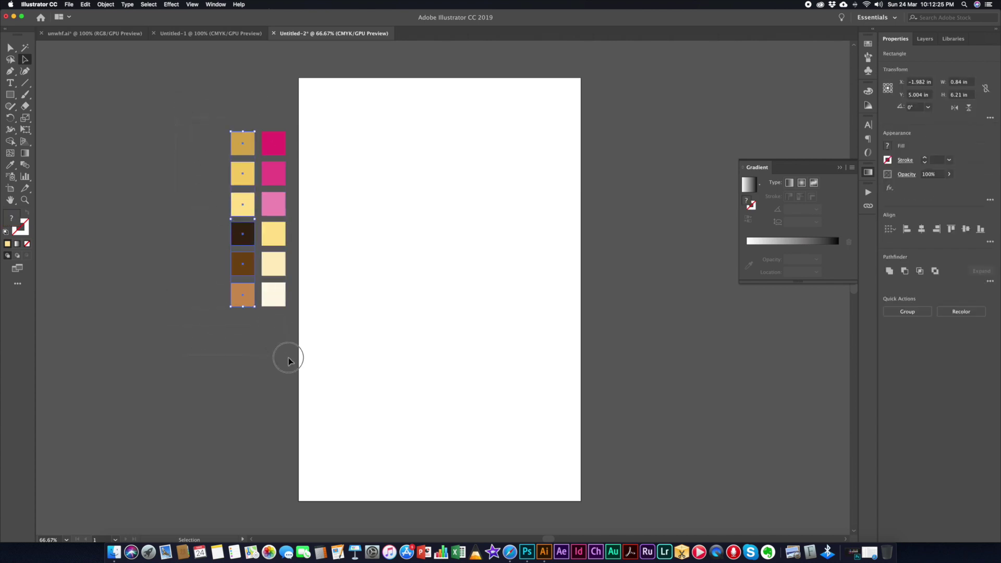
click(190, 96)
drag(190, 96, 282, 339)
click(163, 103)
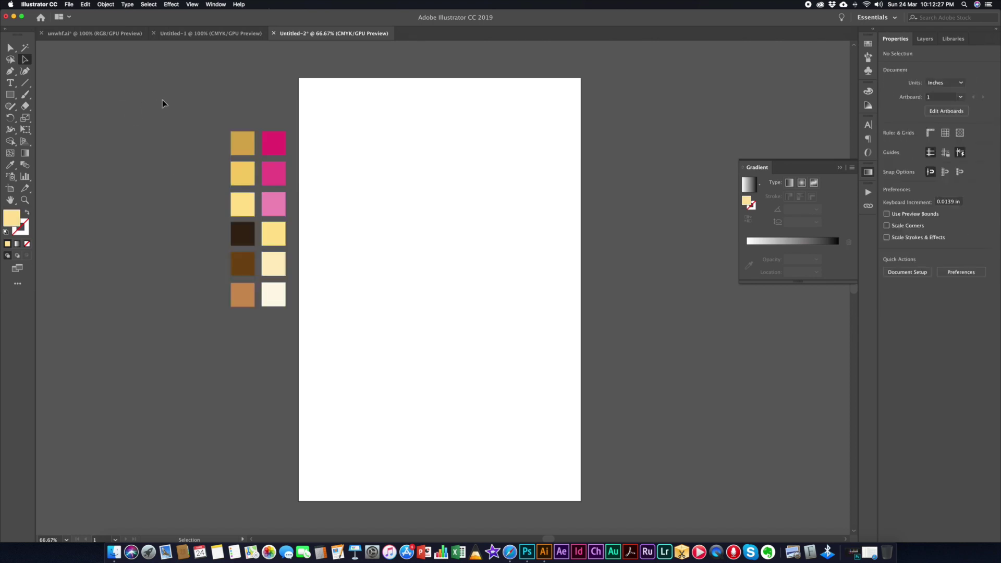
drag(163, 103, 277, 332)
click(196, 197)
drag(214, 130, 306, 286)
key(super+h)
drag(206, 128, 479, 285)
drag(198, 128, 305, 330)
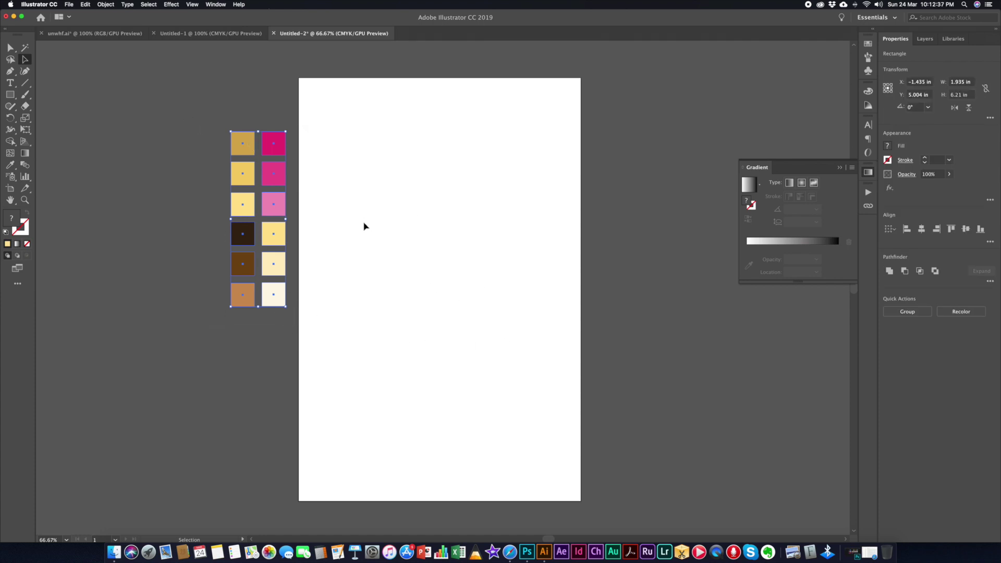
Step: Zoom to actual size, deselect the swatches and collapse the floating Gradient panel
key(super+1)
drag(560, 267, 299, 219)
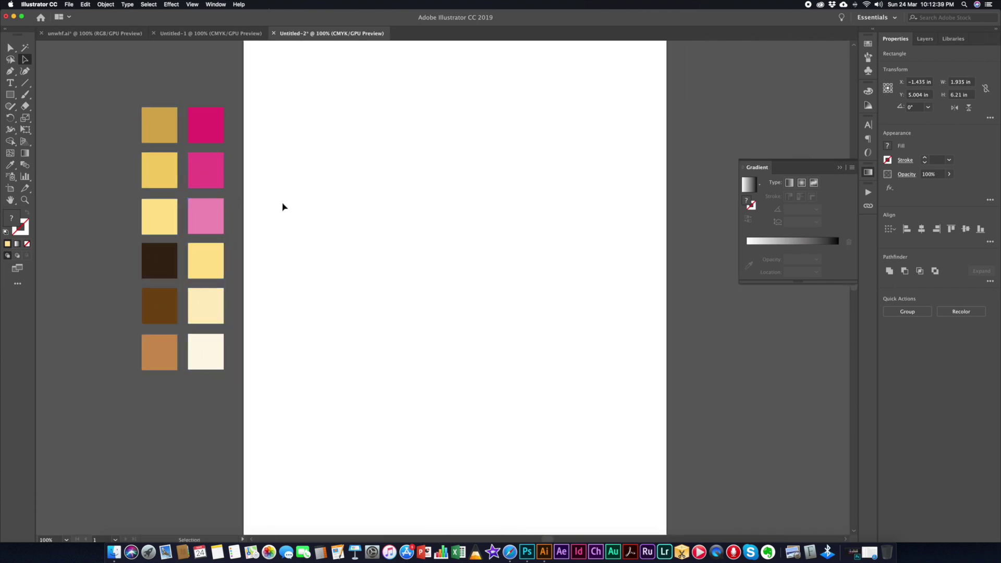
click(324, 221)
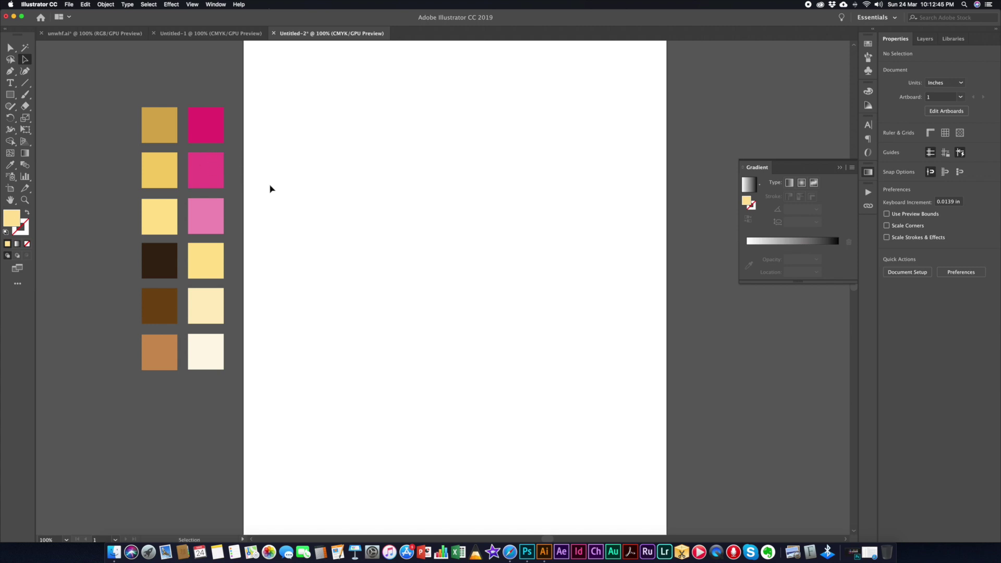
click(841, 168)
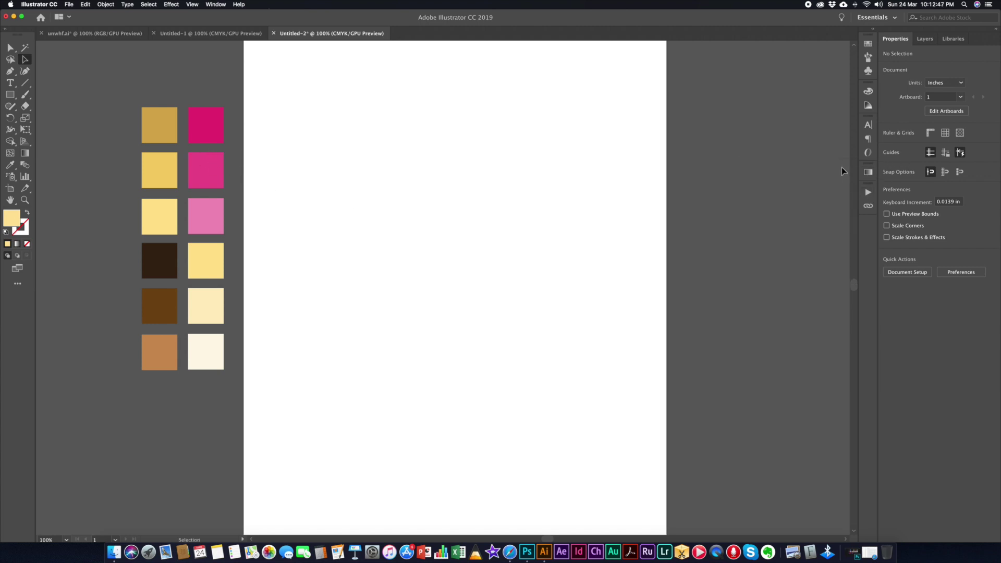
scroll(302, 185, down, 2)
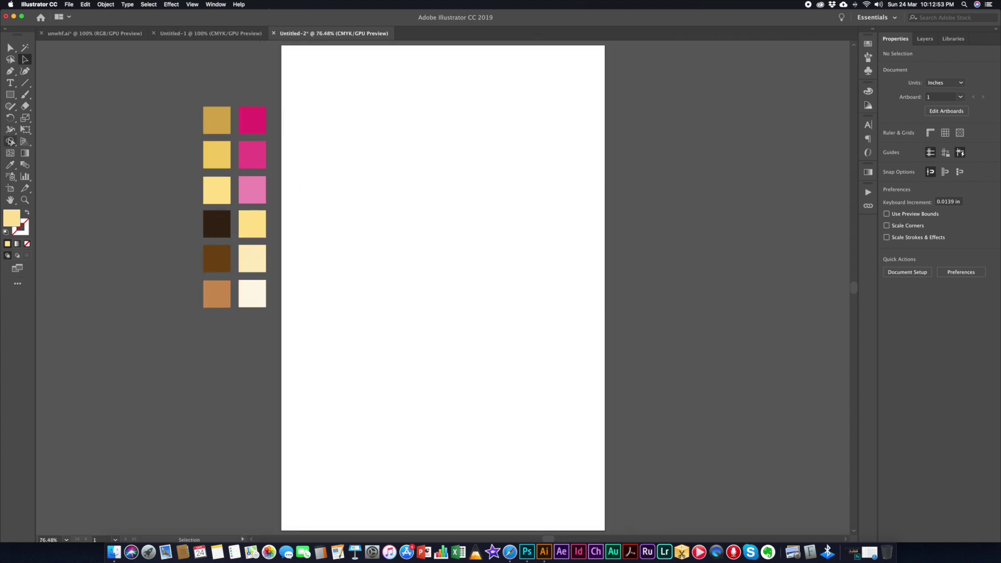
Step: Draw a closed inverted triangle with the Pen tool as the cone
click(10, 71)
click(359, 238)
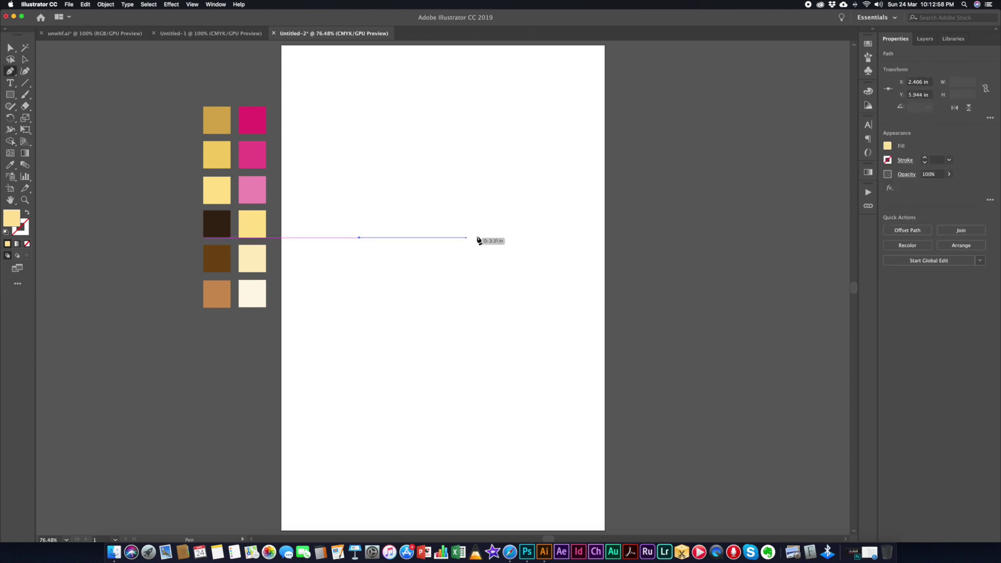
click(507, 238)
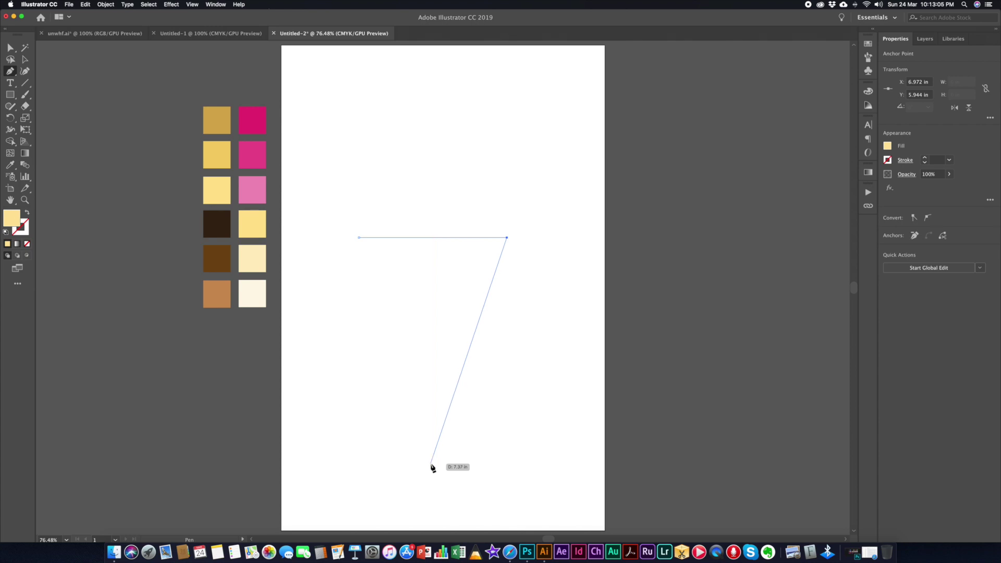
click(432, 464)
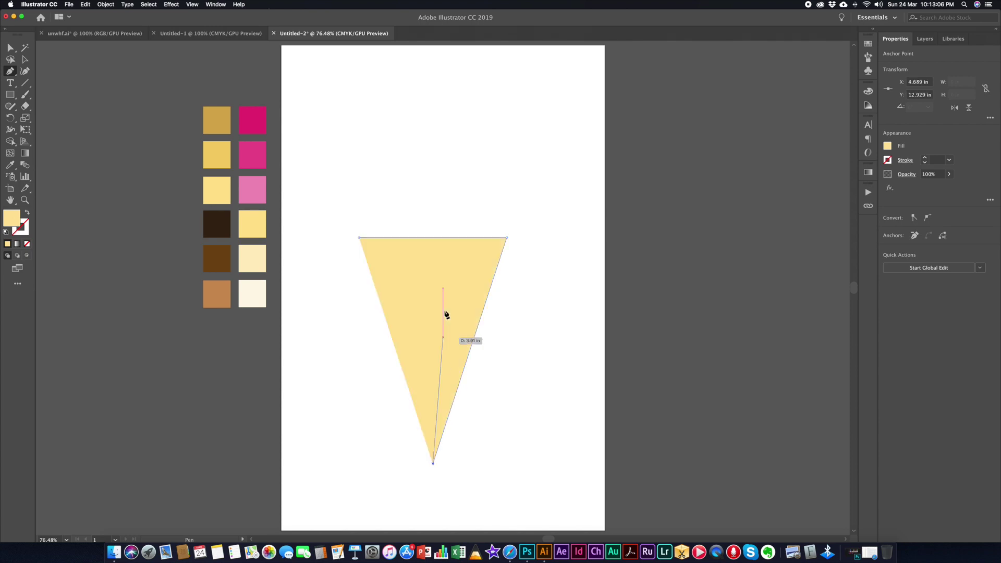
click(359, 238)
Step: Try moving the triangle up and left, then undo the move
key(v)
drag(465, 304, 469, 264)
key(ctrl+z)
key(a)
mouse_move(452, 311)
mouse_down()
mouse_move(446, 266)
mouse_move(438, 298)
mouse_up()
key(ctrl+z)
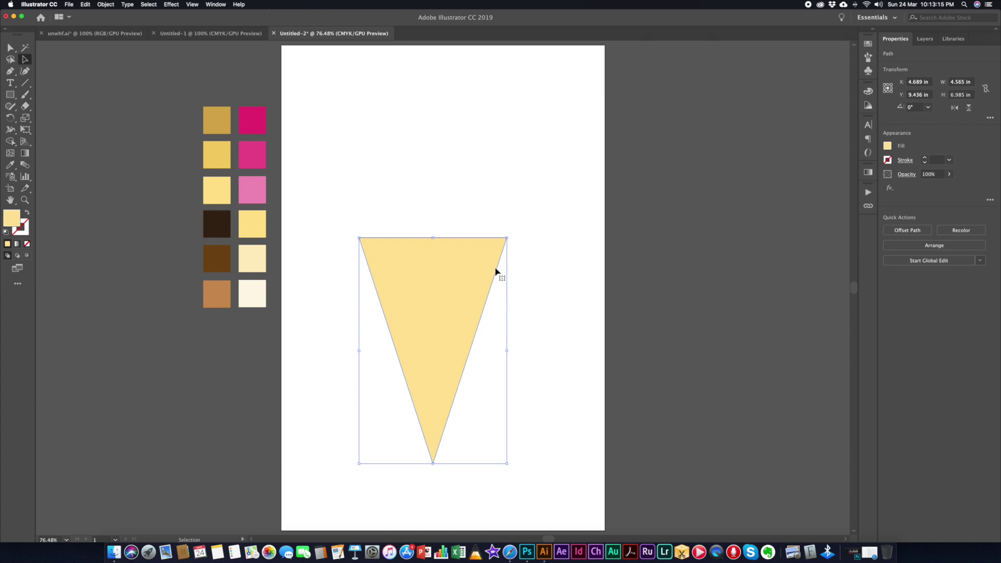
key(i)
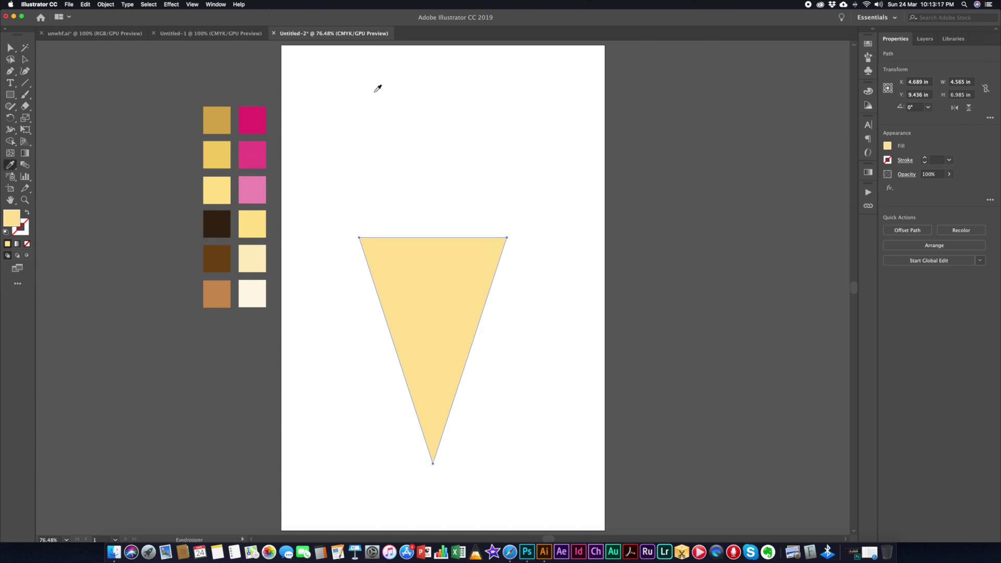
Step: Fill the triangle with the darker yellow swatch and move it upward
click(219, 154)
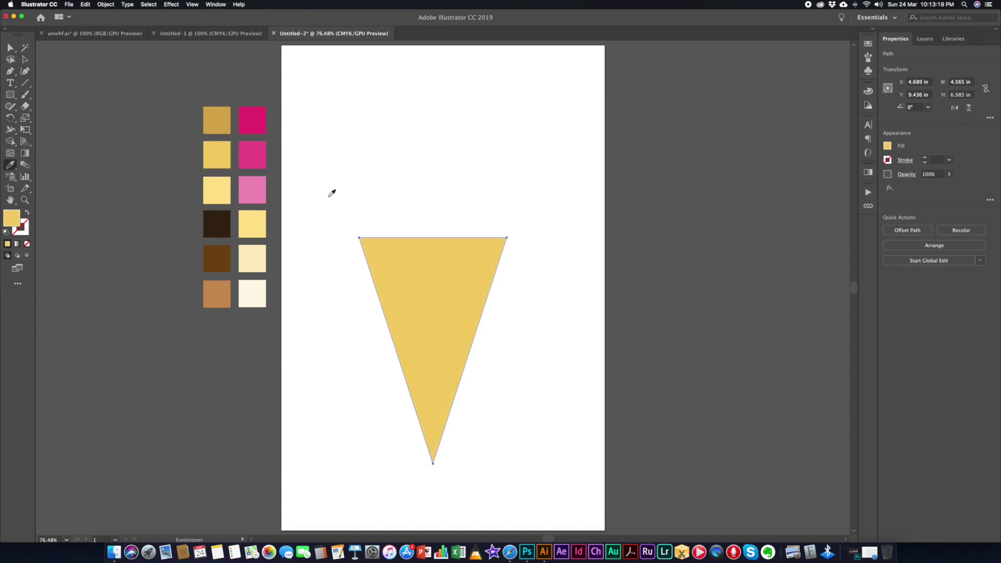
key(v)
click(350, 112)
click(405, 266)
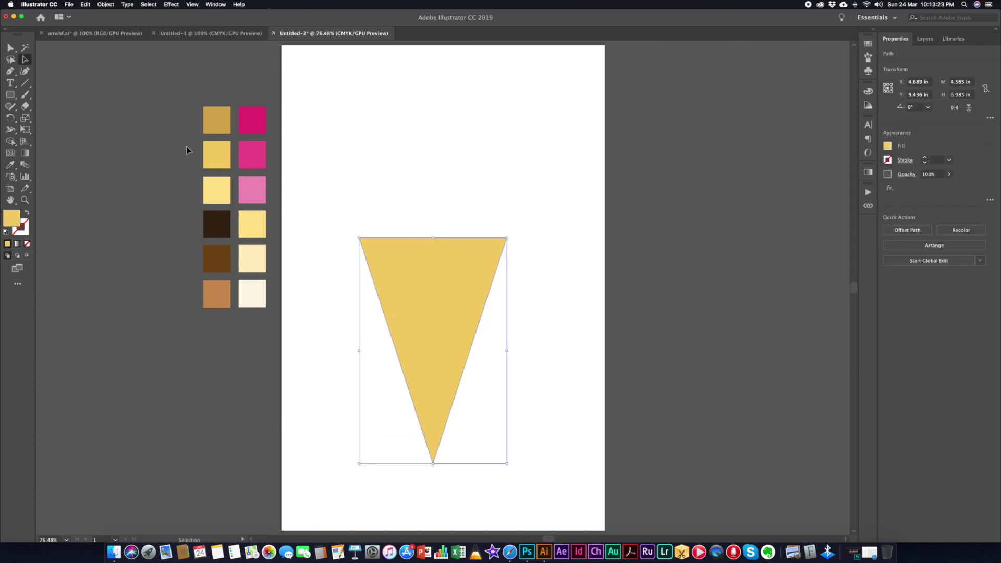
drag(443, 321, 451, 242)
drag(446, 346, 446, 304)
drag(449, 354, 472, 349)
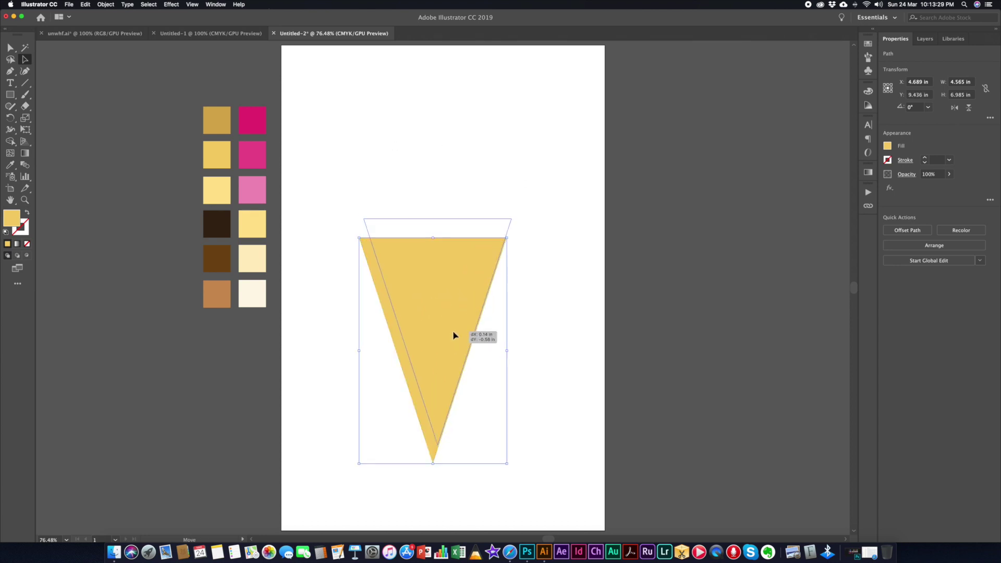
Step: Round the triangle's corners and pull its bottom point down to lengthen the cone
key(a)
mouse_move(432, 457)
mouse_down()
mouse_move(432, 445)
mouse_move(457, 449)
mouse_up()
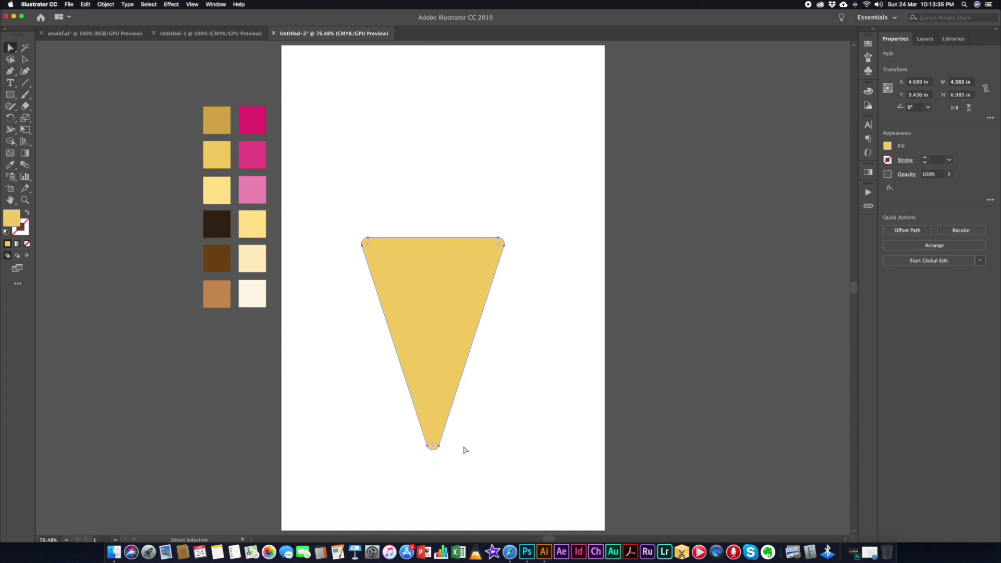
drag(395, 417, 440, 460)
click(474, 444)
click(445, 340)
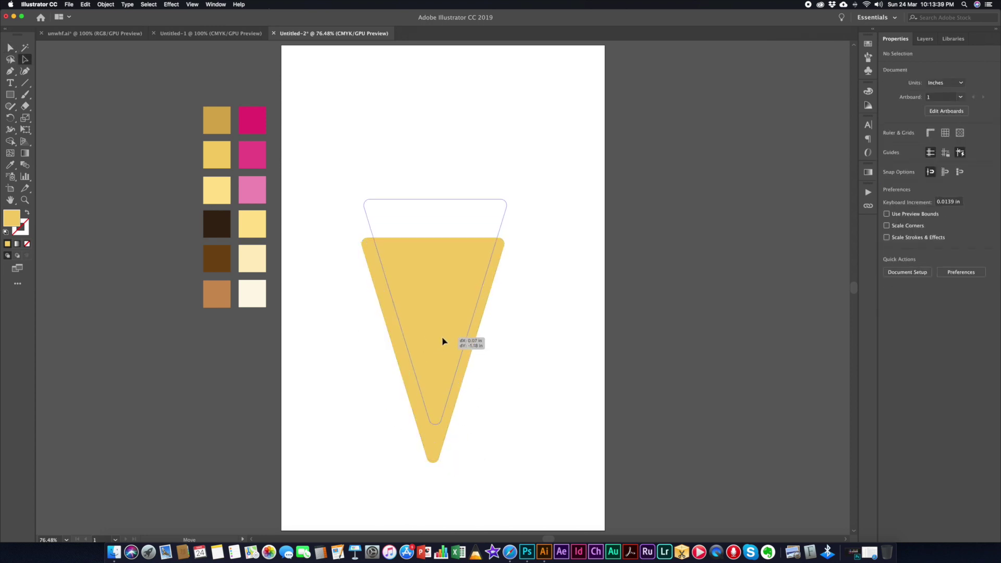
mouse_move(450, 344)
mouse_down()
mouse_move(456, 313)
mouse_move(459, 330)
mouse_up()
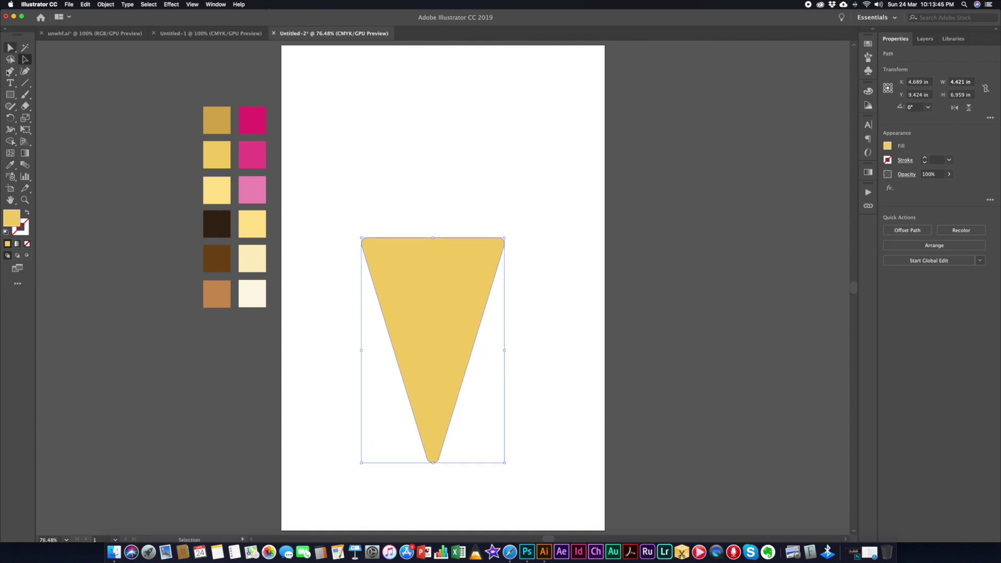
drag(8, 99, 52, 103)
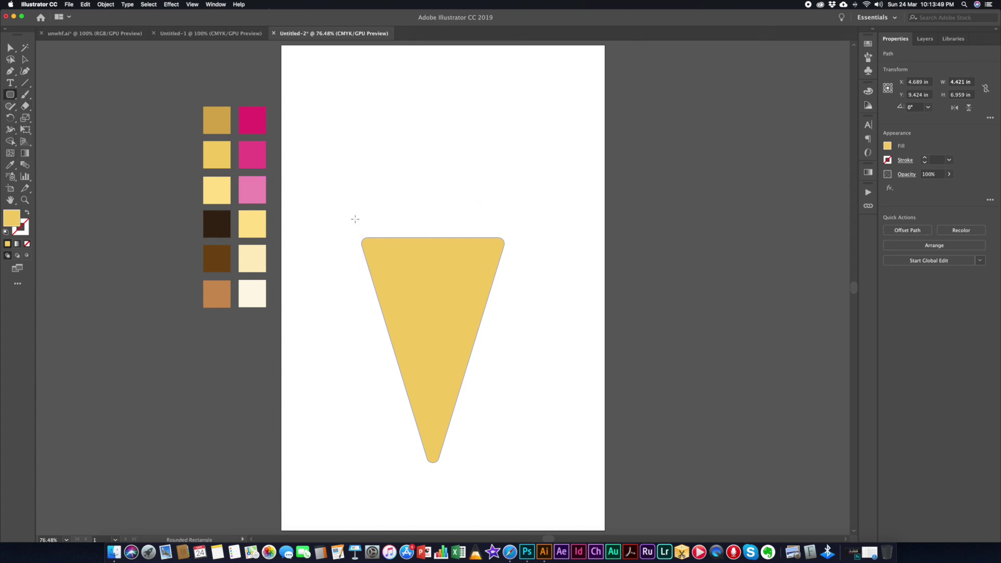
Step: Draw a wide pill-shaped rounded rectangle across the cone's top as the rim
mouse_move(354, 217)
mouse_down()
mouse_move(395, 257)
mouse_move(510, 245)
mouse_up()
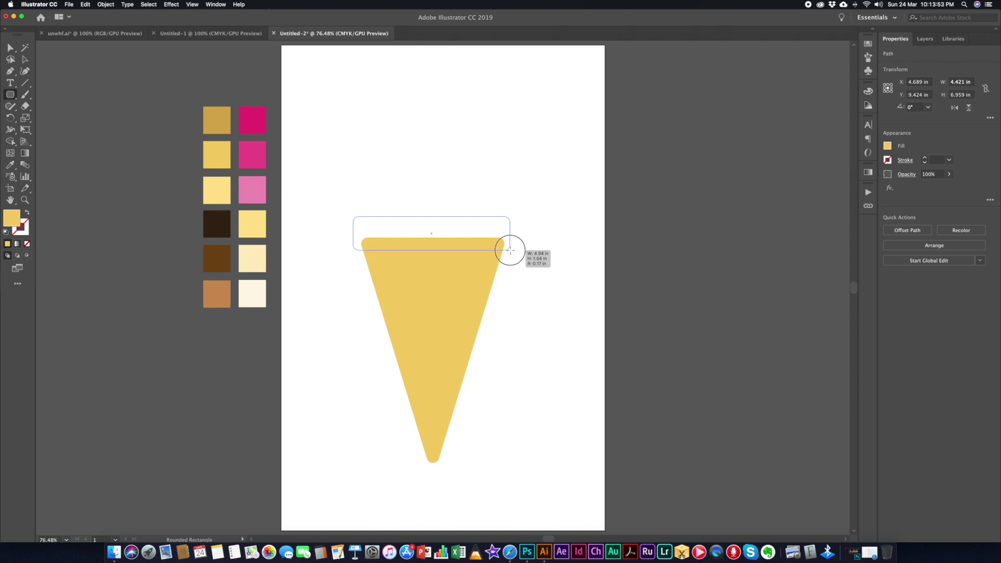
drag(510, 246, 511, 249)
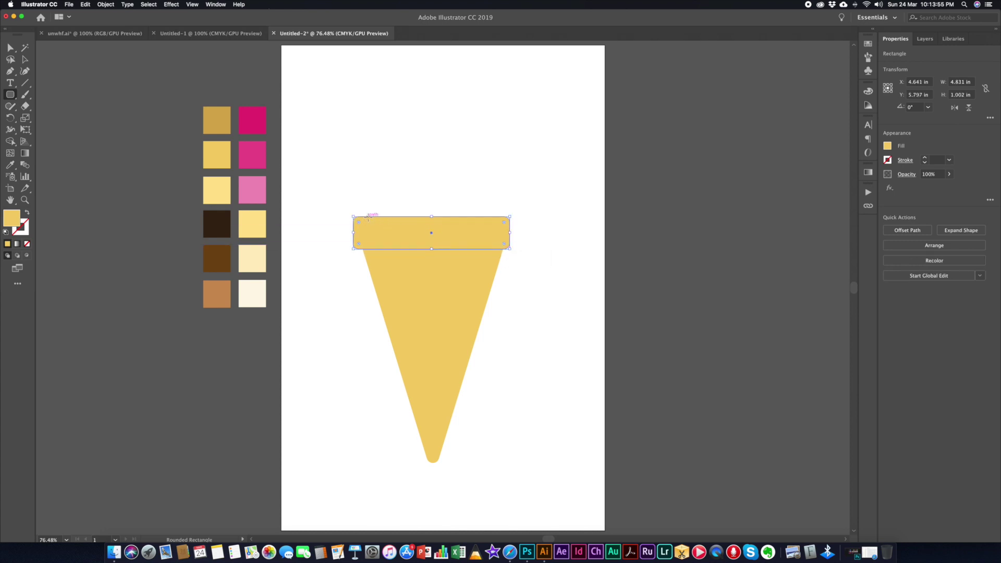
key(v)
drag(359, 225, 442, 230)
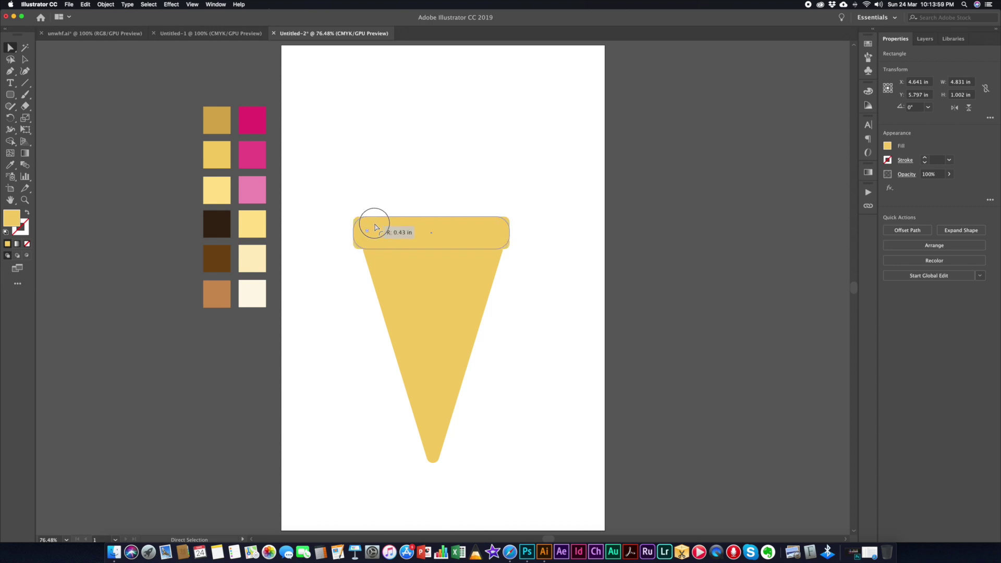
Step: Select the rim on its own and nudge it down slightly
drag(462, 193, 440, 315)
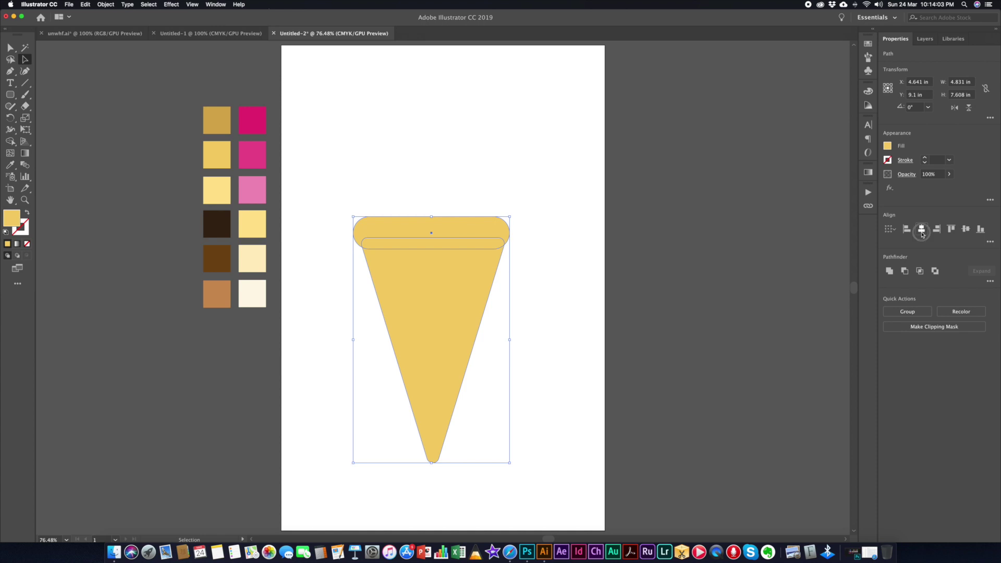
click(519, 194)
click(436, 237)
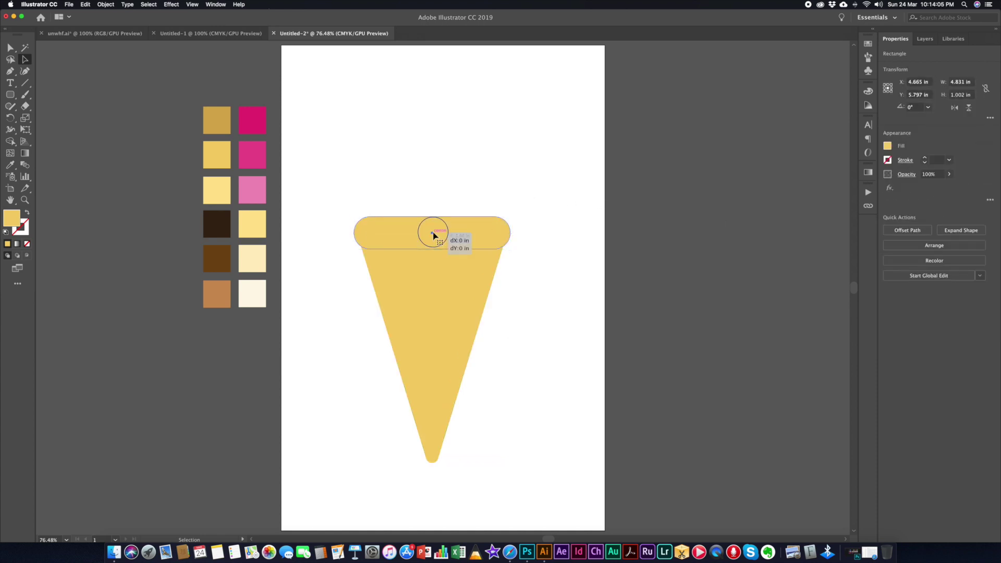
drag(433, 235, 443, 242)
key(super)
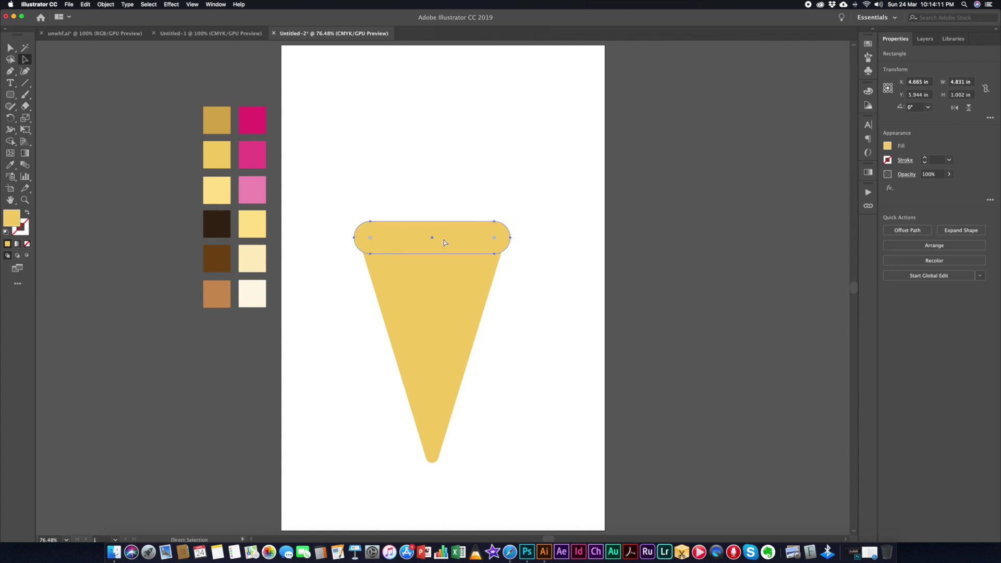
Step: In Outline view, horizontally centre the cone under the rim
key(super+y)
click(458, 188)
key(super+equal)
key(super+equal)
key(super+equal)
key(super+equal)
drag(429, 155, 508, 143)
scroll(414, 125, up, 5)
drag(508, 92, 493, 334)
click(921, 229)
click(434, 86)
Step: Move the rim down onto the cone and return to full-colour Preview
drag(423, 202, 423, 218)
key(super+0)
key(super+y)
click(519, 253)
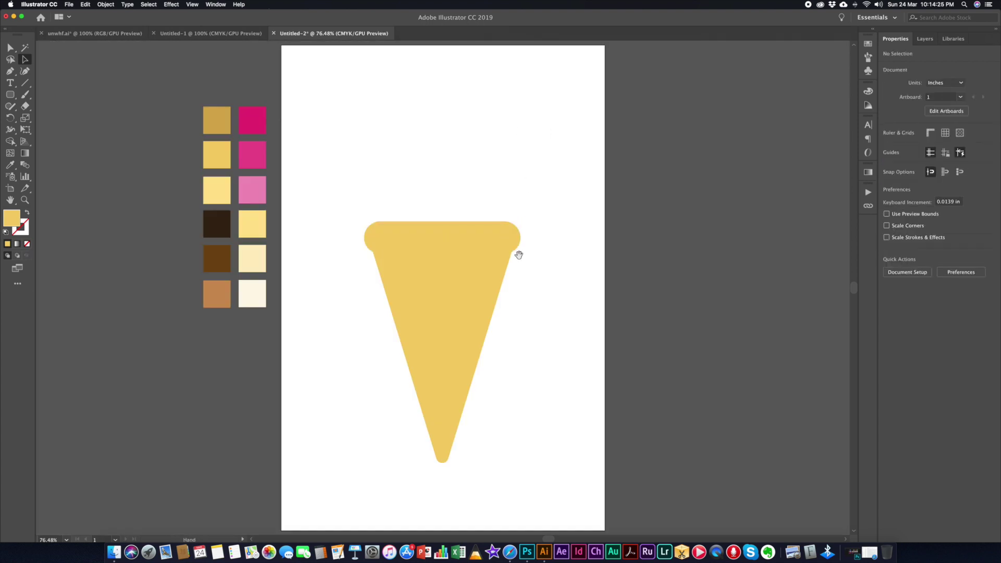
Step: Give the rim the darker tan fill from the top-left swatch
scroll(496, 232, right, 2)
click(476, 224)
key(i)
click(187, 102)
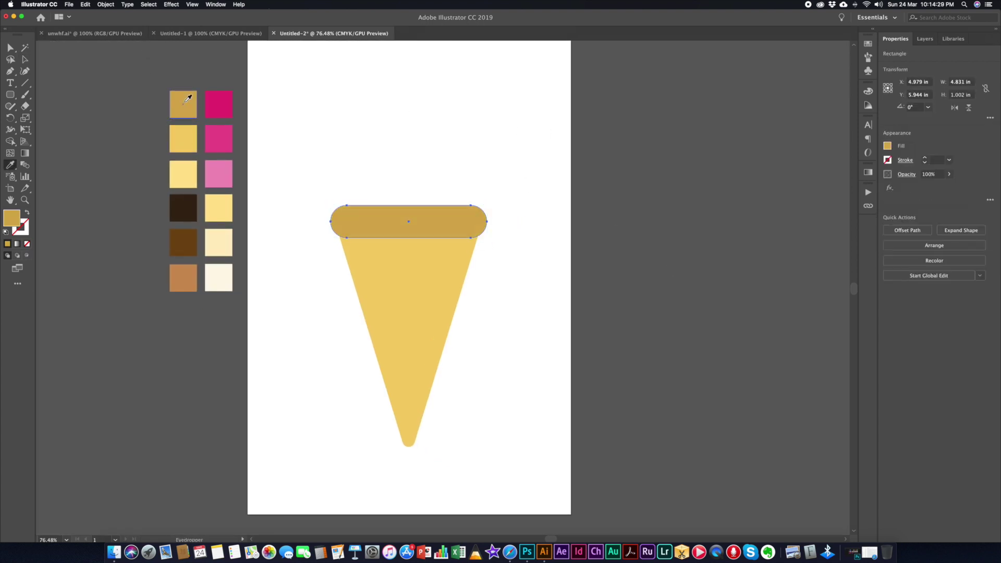
Step: Pull the cone's tip anchor up slightly and frame the cone at actual size
key(a)
click(443, 155)
scroll(452, 141, down, 1)
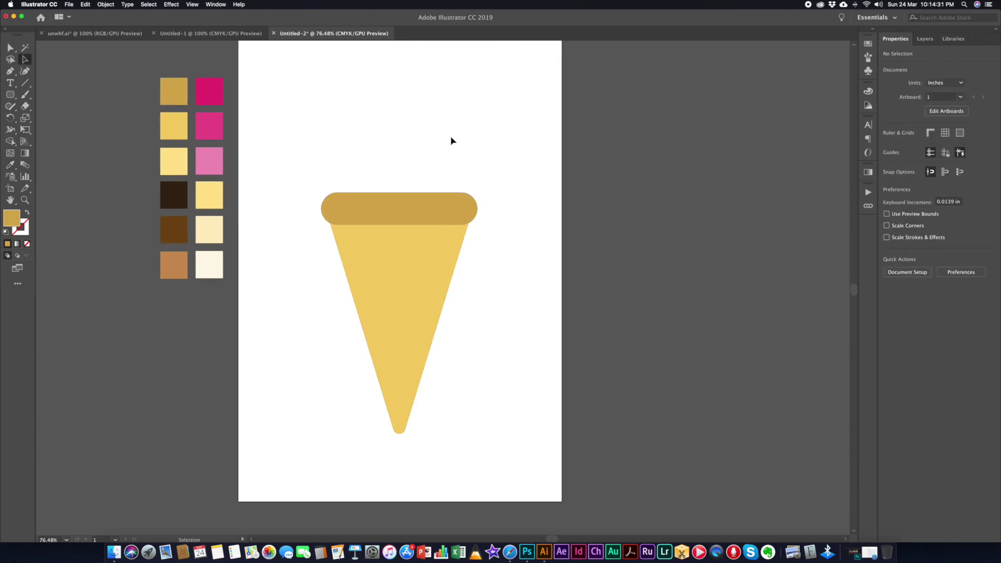
click(412, 266)
click(483, 326)
drag(484, 370, 337, 457)
drag(399, 432, 399, 423)
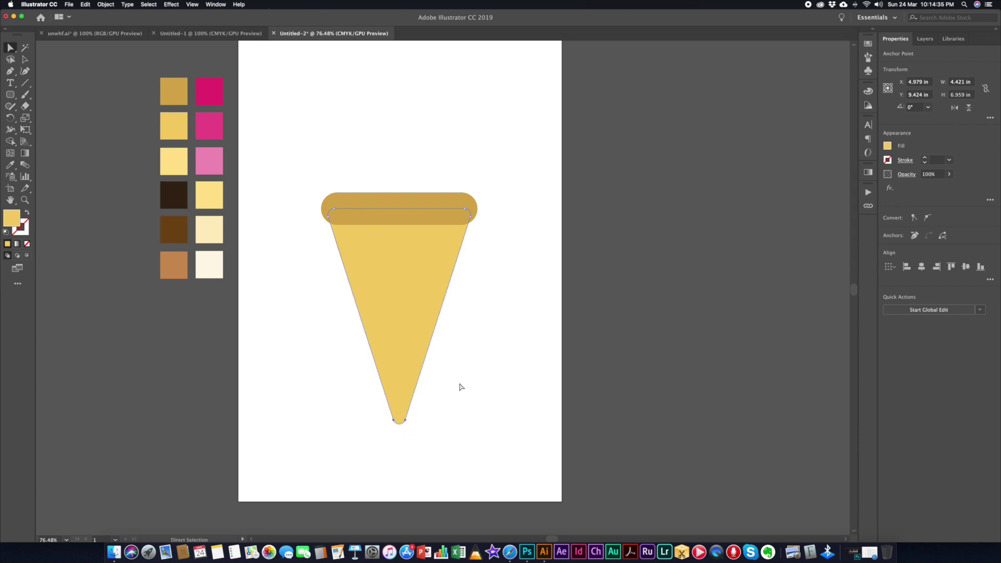
click(424, 313)
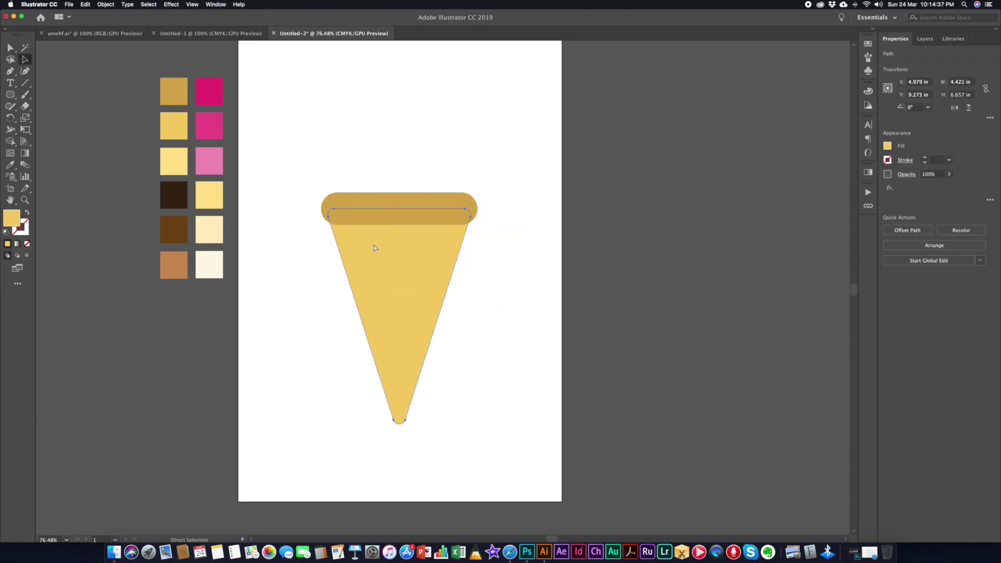
key(ctrl+1)
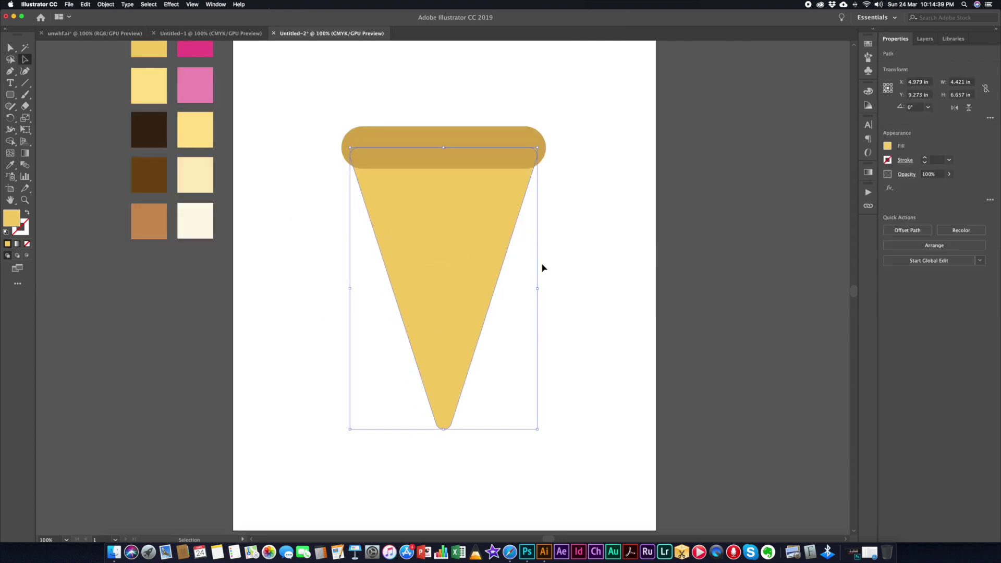
drag(542, 268, 449, 237)
key(b)
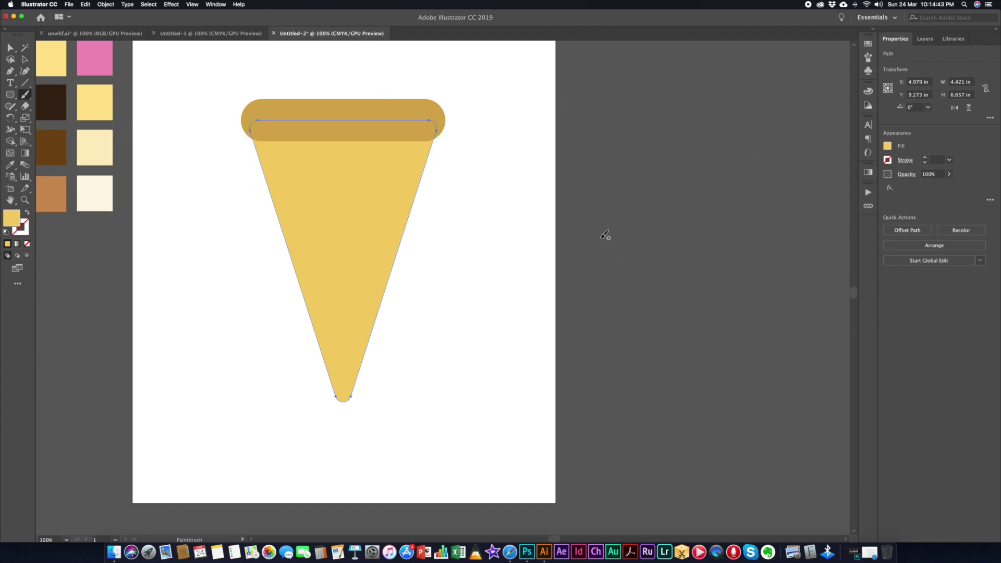
Step: Paint six vertical yellow brush strokes beside the cone, redoing crooked ones
drag(460, 161, 416, 175)
drag(447, 123, 452, 379)
drag(476, 121, 484, 374)
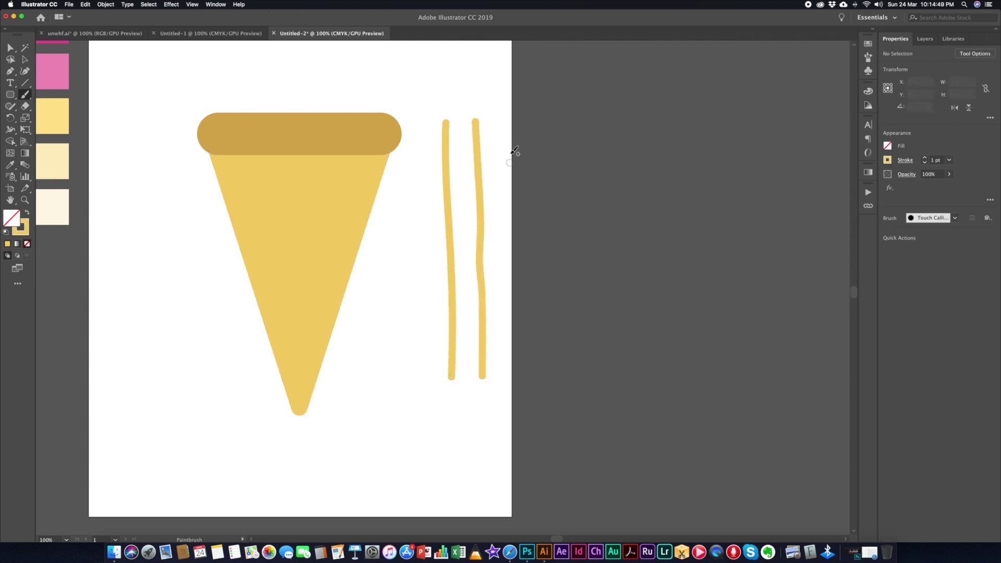
drag(507, 118, 516, 372)
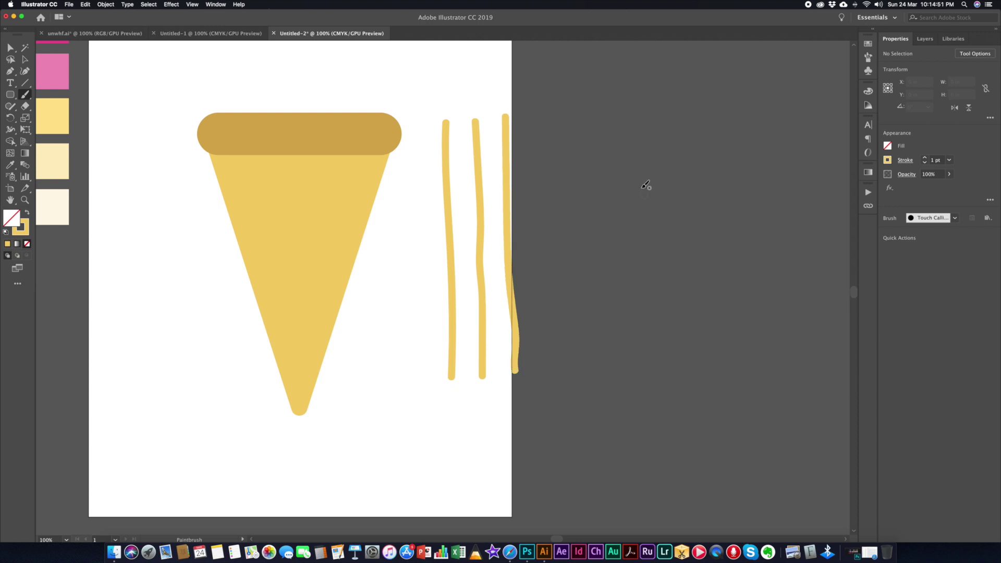
drag(640, 105, 639, 395)
key(ctrl+z)
drag(539, 116, 545, 374)
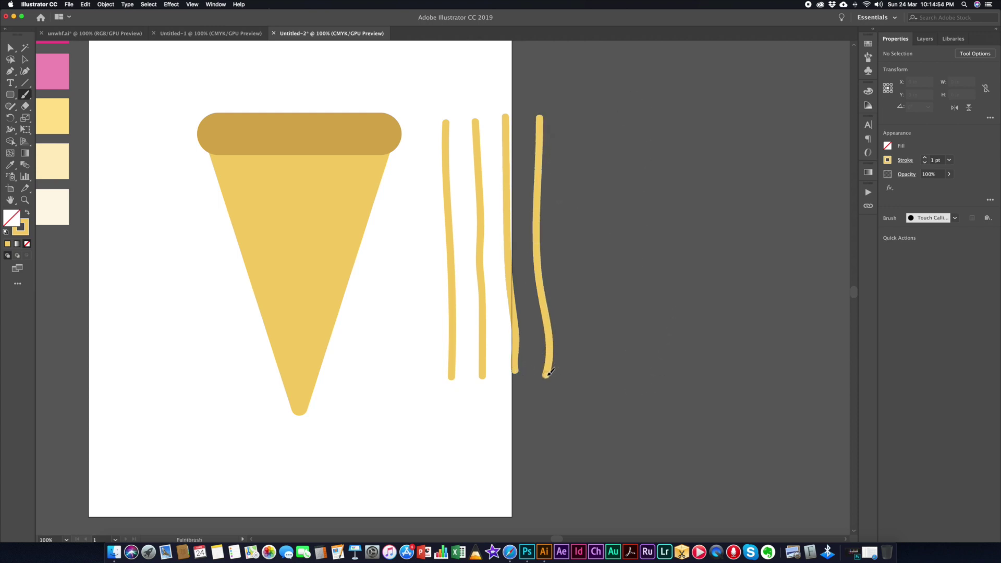
key(ctrl+z)
drag(537, 119, 547, 370)
drag(573, 117, 575, 371)
drag(423, 117, 425, 388)
Step: Stretch the six lines taller and move them right, away from the cone
key(a)
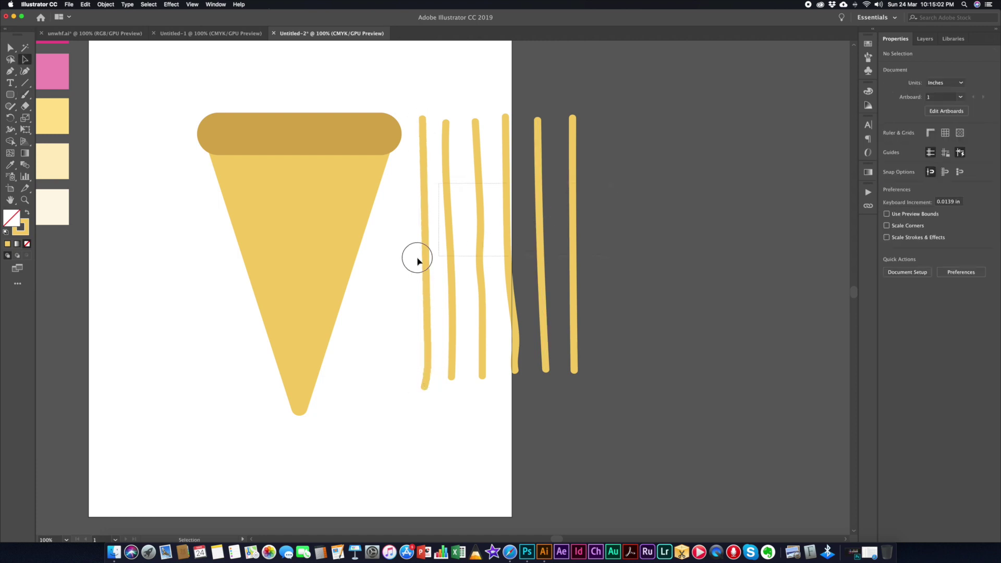
scroll(485, 226, right, 5)
drag(368, 272, 452, 269)
mouse_move(319, 203)
mouse_down()
mouse_move(460, 203)
mouse_move(443, 152)
mouse_up()
key(ctrl+z)
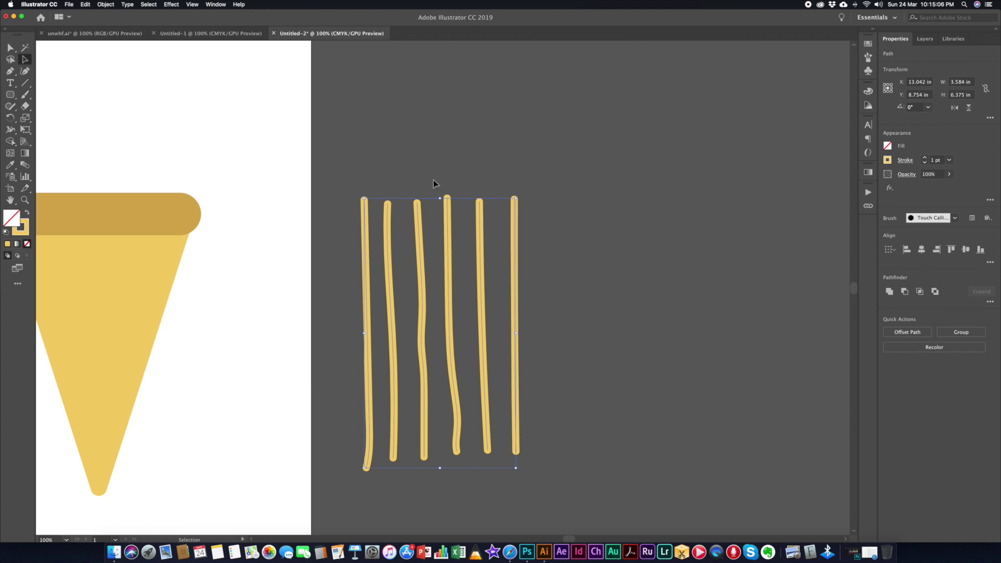
drag(440, 198, 436, 105)
scroll(599, 203, down, 3)
scroll(600, 203, left, 4)
drag(568, 209, 630, 217)
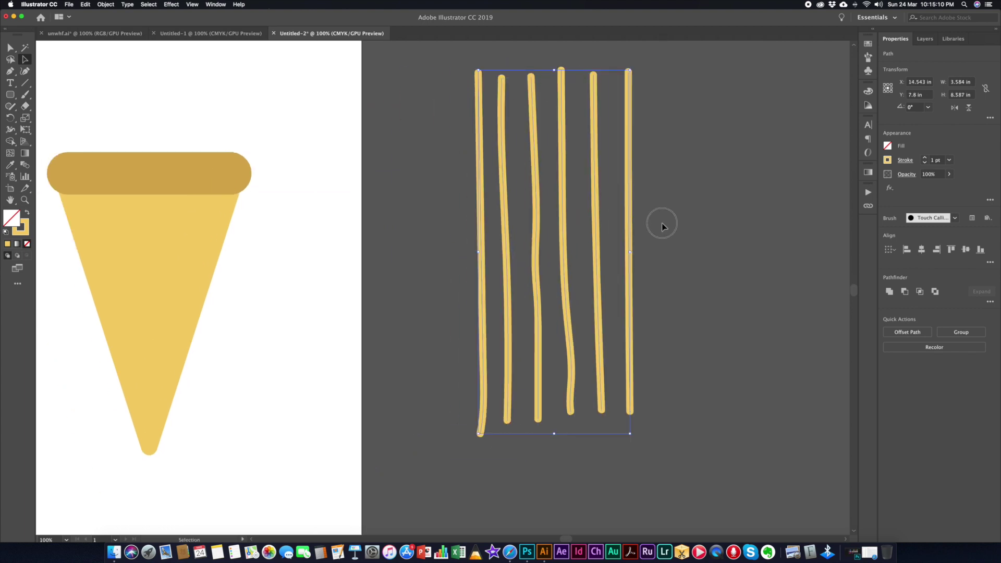
click(662, 223)
Step: Copy the two rightmost lines to the left for eight lines and even their spacing
click(629, 219)
shift+click(598, 229)
drag(597, 229, 424, 218)
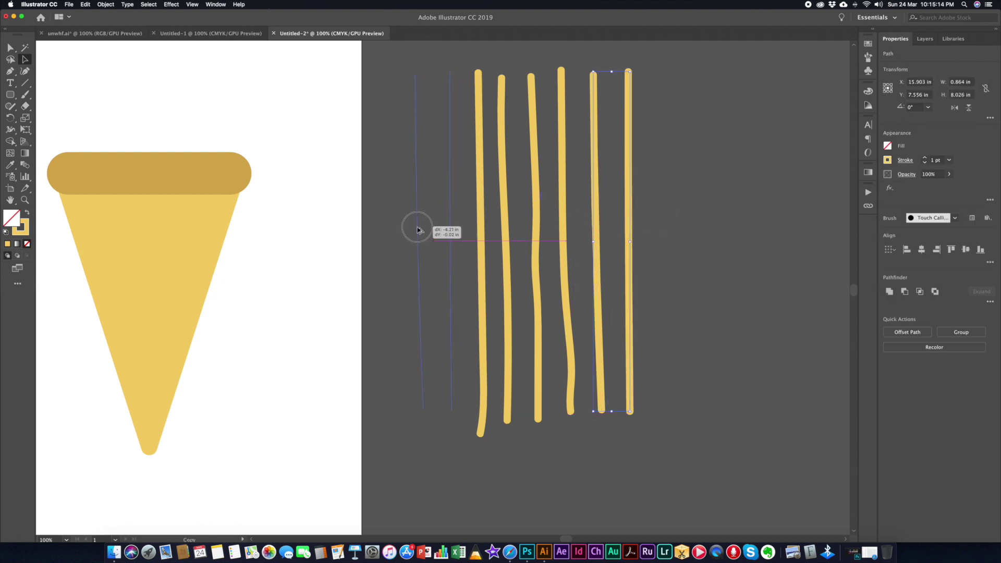
drag(421, 229, 416, 228)
click(727, 210)
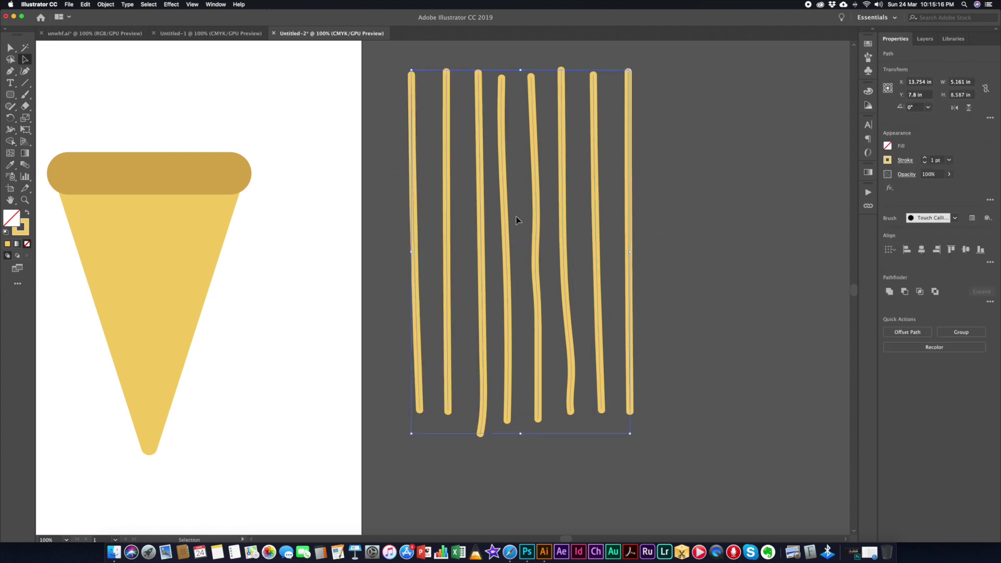
drag(479, 218, 475, 217)
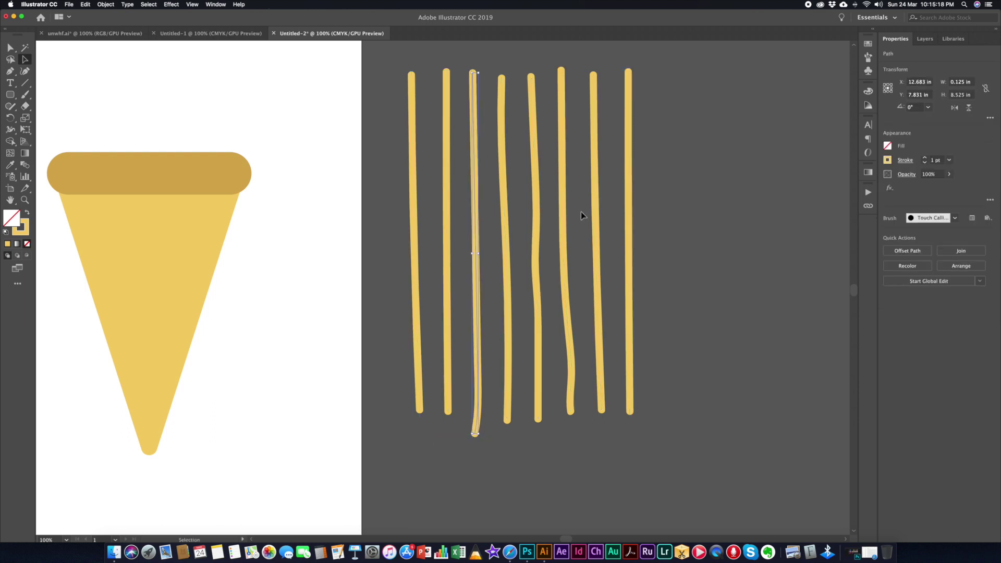
drag(563, 188, 634, 183)
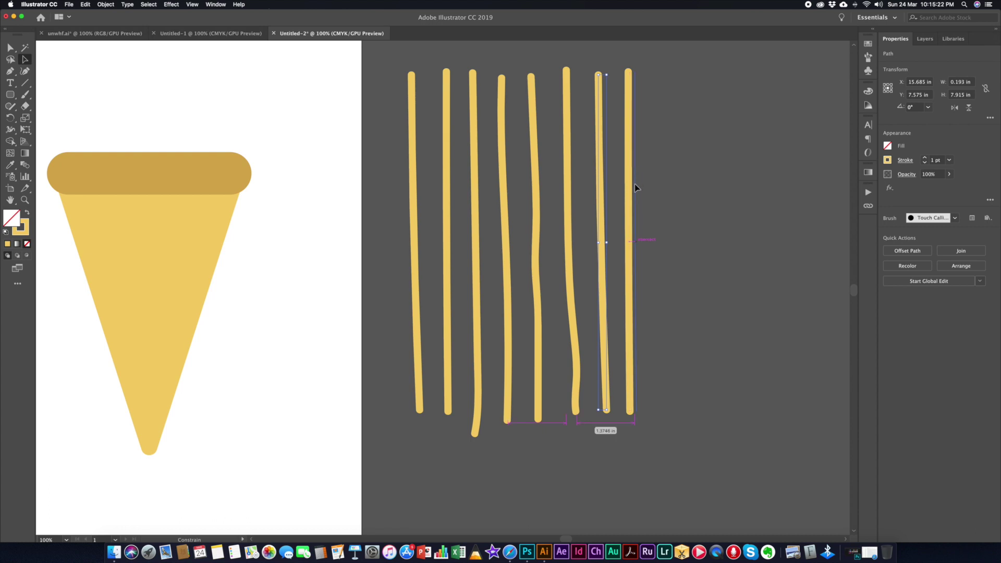
Step: Align the tops and the bottom anchors of all eight lines
drag(361, 225, 677, 198)
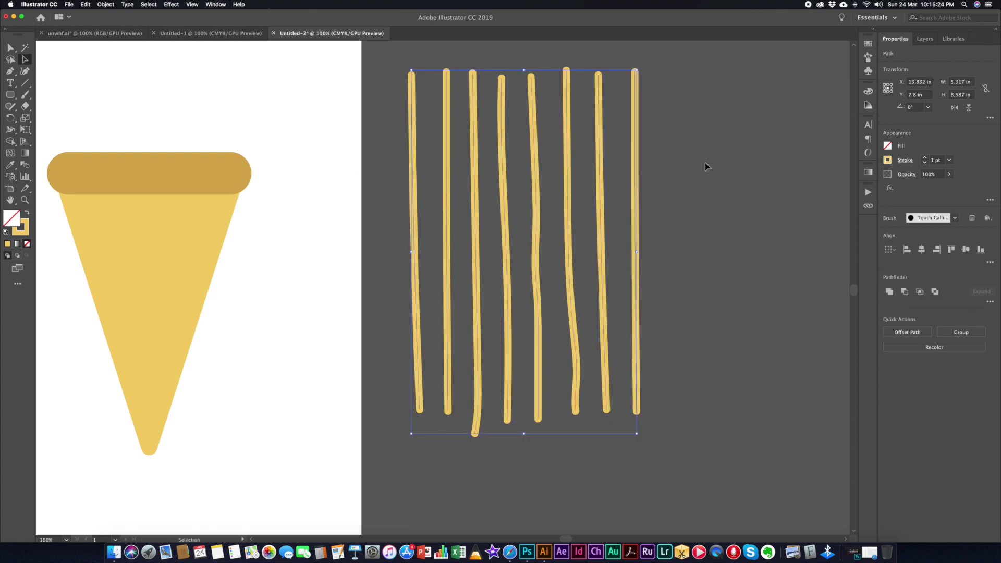
click(951, 249)
key(a)
scroll(522, 313, up, 2)
scroll(522, 313, right, 2)
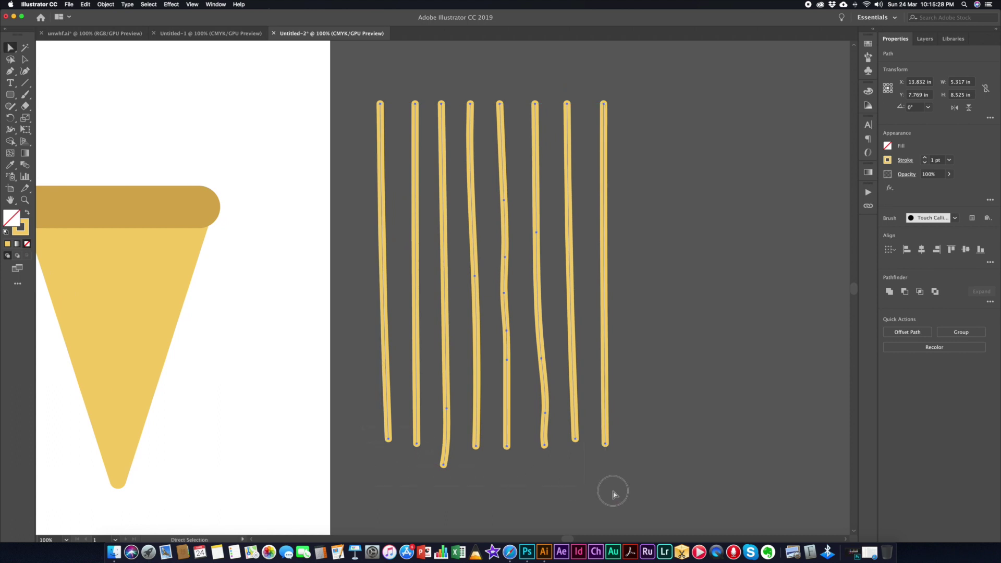
drag(584, 488, 735, 454)
click(980, 287)
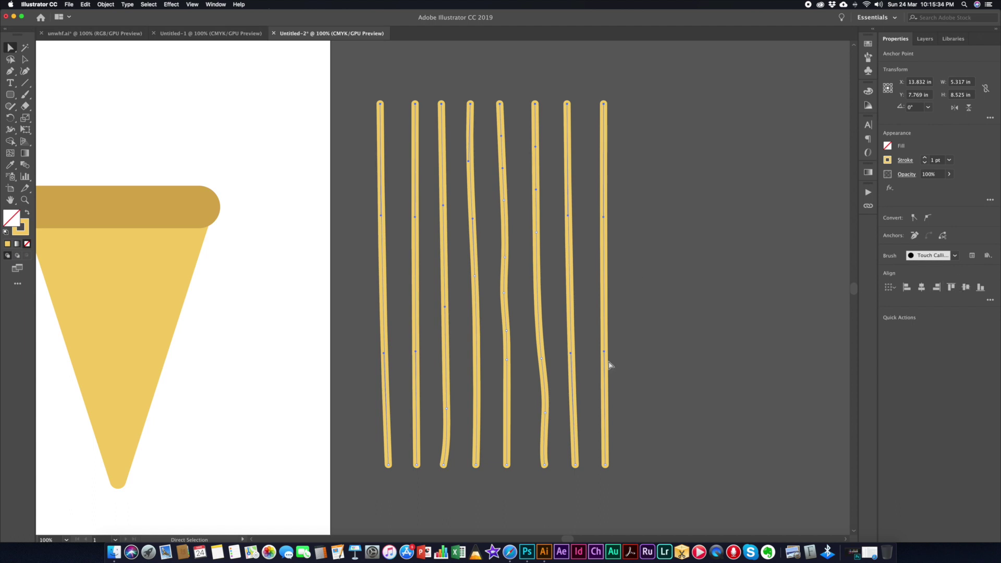
Step: Select all eight lines and group them with Cmd+G
click(546, 413)
drag(527, 459, 585, 354)
click(677, 346)
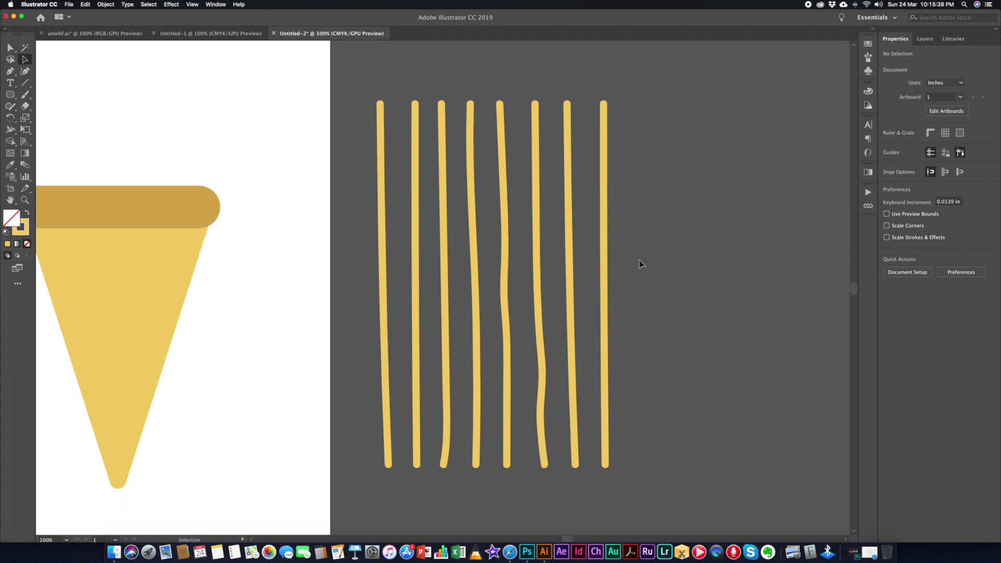
key(super+a)
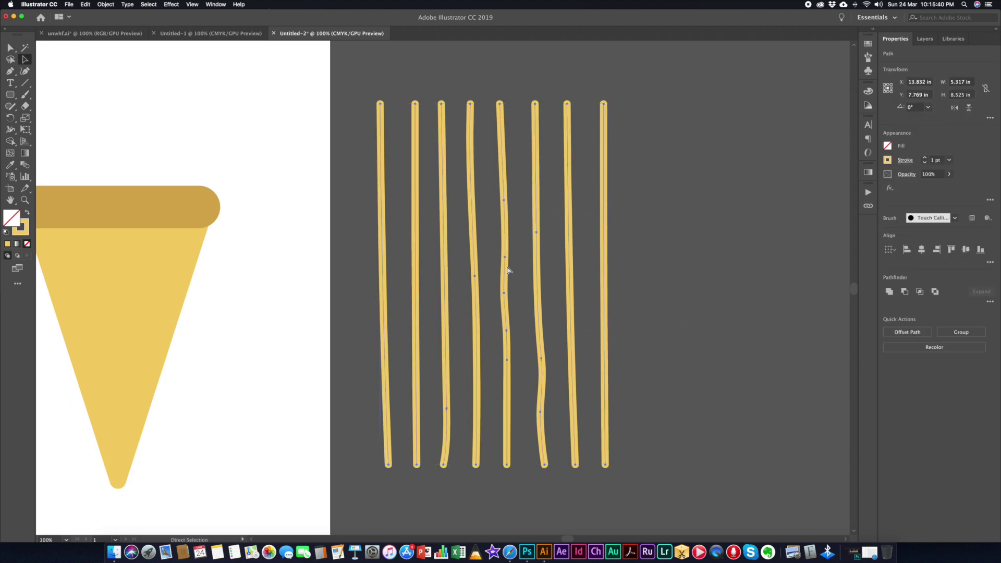
key(super+g)
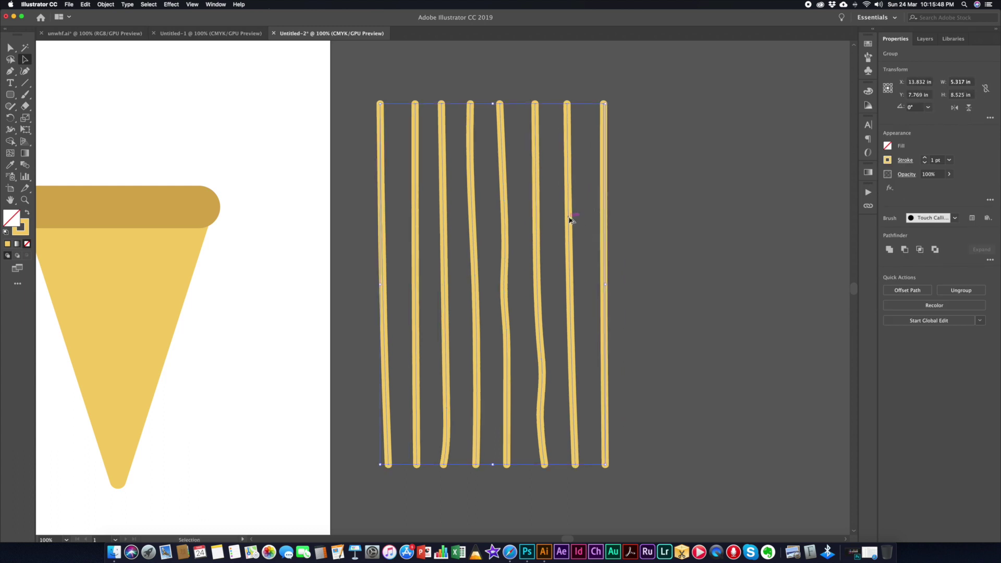
key(a)
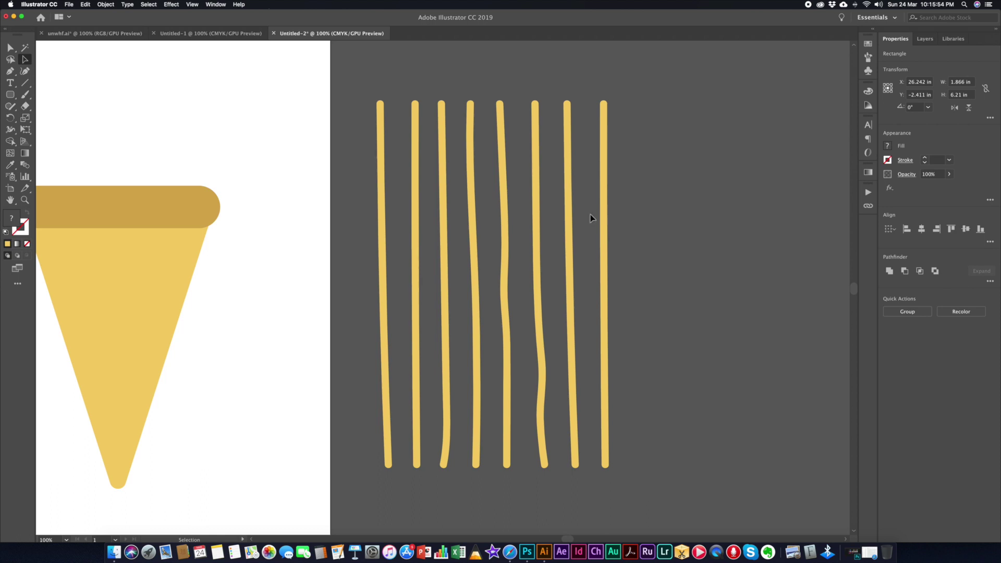
drag(569, 216, 479, 208)
Step: Undo the line move and reselect the group of wavy yellow lines
key(super+z)
key(v)
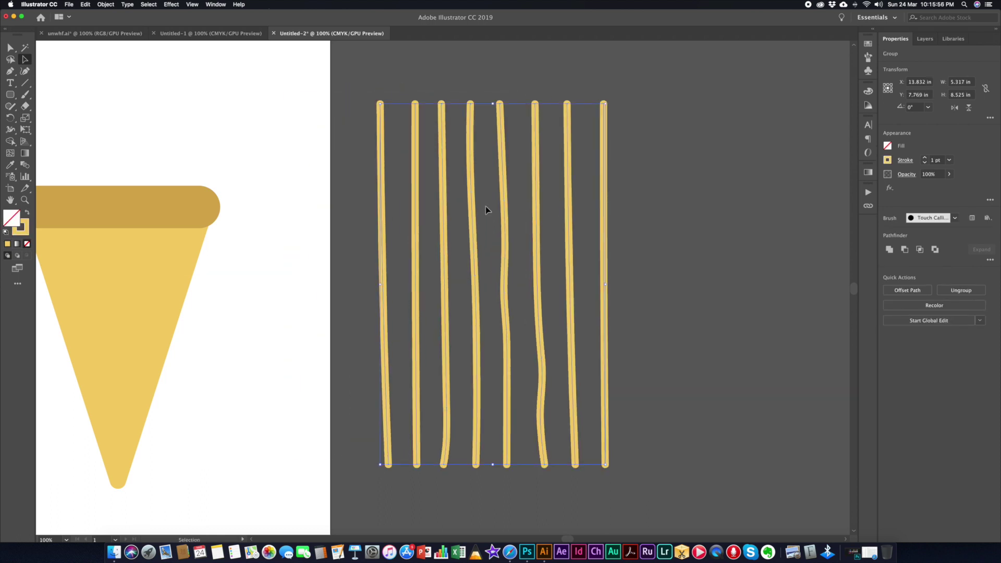
drag(511, 205, 511, 200)
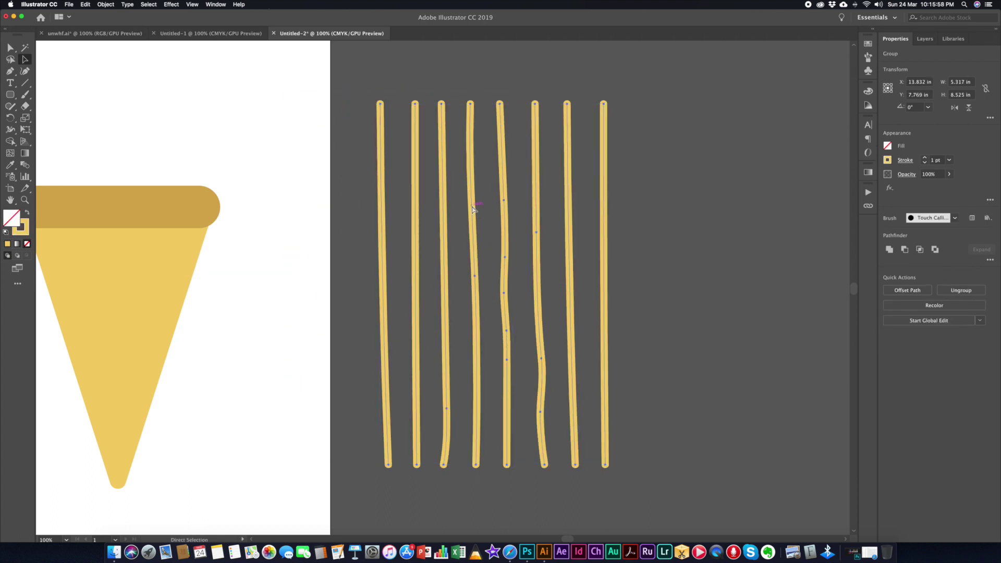
key(a)
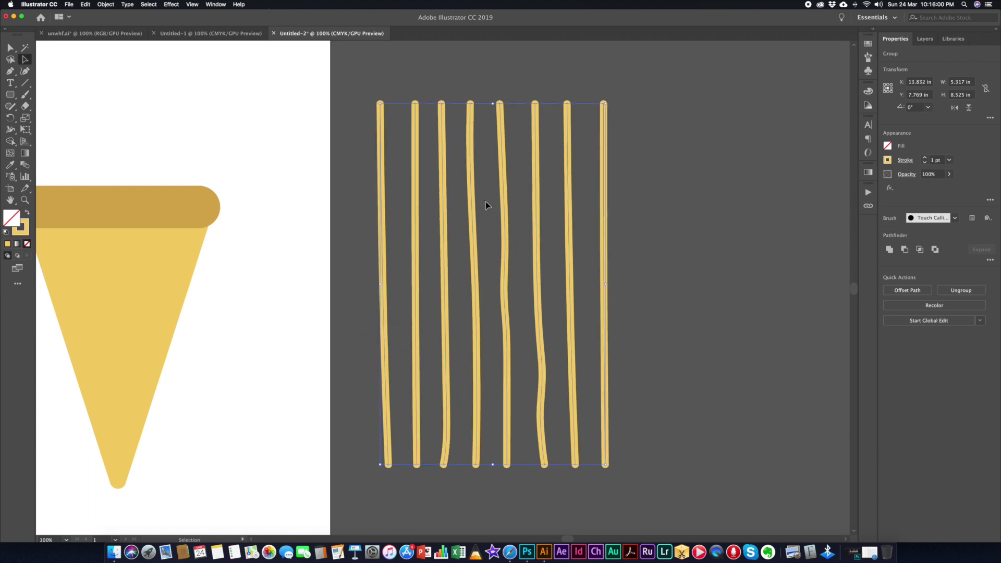
Step: Rotate the yellow line group about its centre to a diagonal tilt of roughly 21°
key(r)
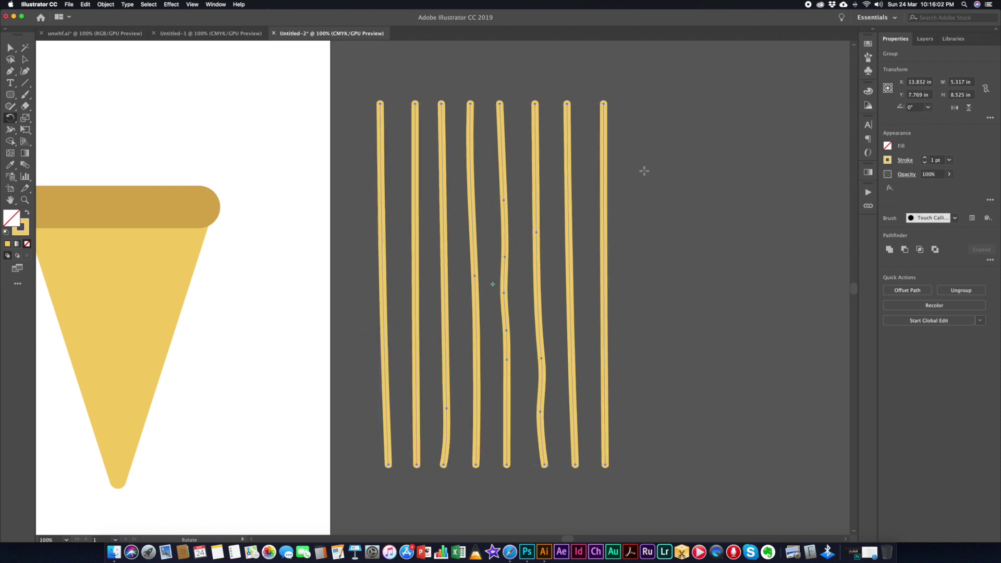
drag(641, 167, 623, 148)
key(ctrl+z)
key(ctrl+shift+z)
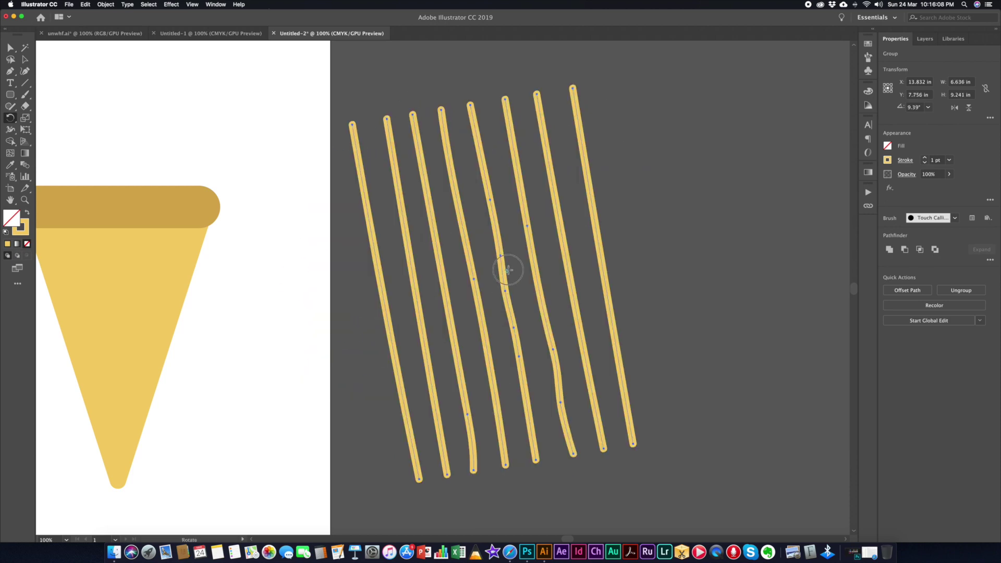
key(ctrl+z)
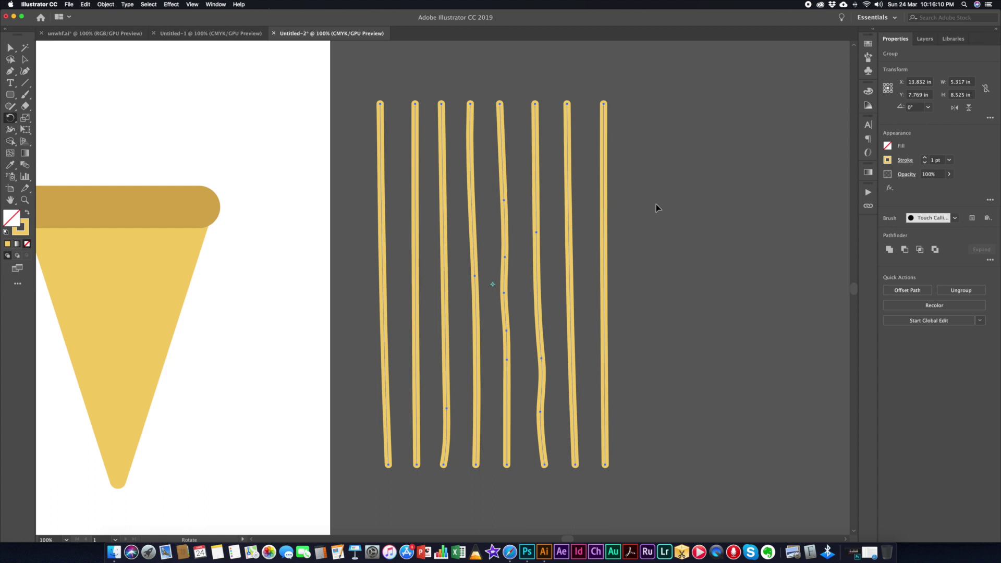
drag(656, 204, 635, 187)
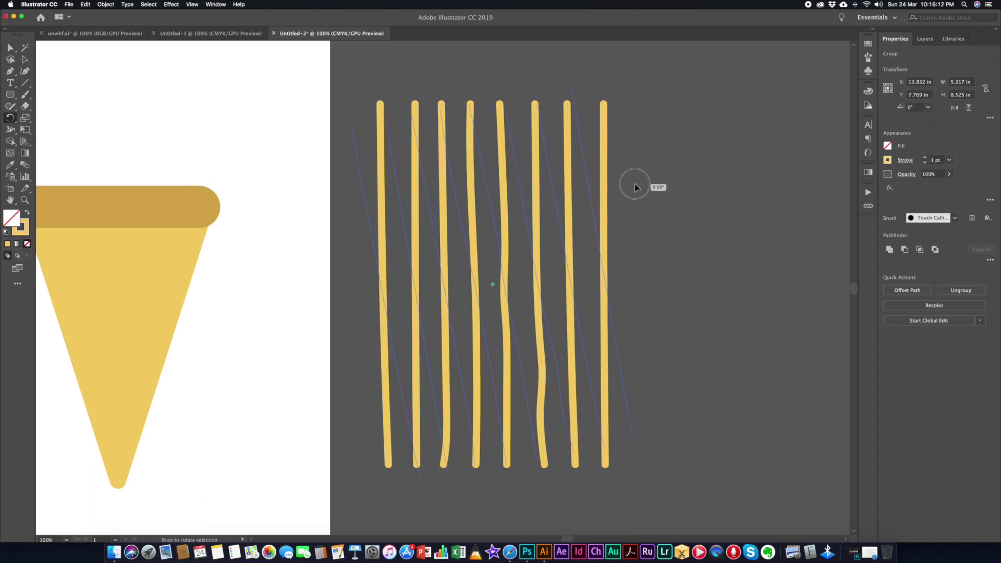
drag(635, 188, 609, 164)
Step: Reselect the rotated line group, undoing an accidental move
key(a)
click(595, 193)
drag(580, 199, 597, 194)
key(ctrl+z)
right_click(575, 195)
mouse_move(596, 269)
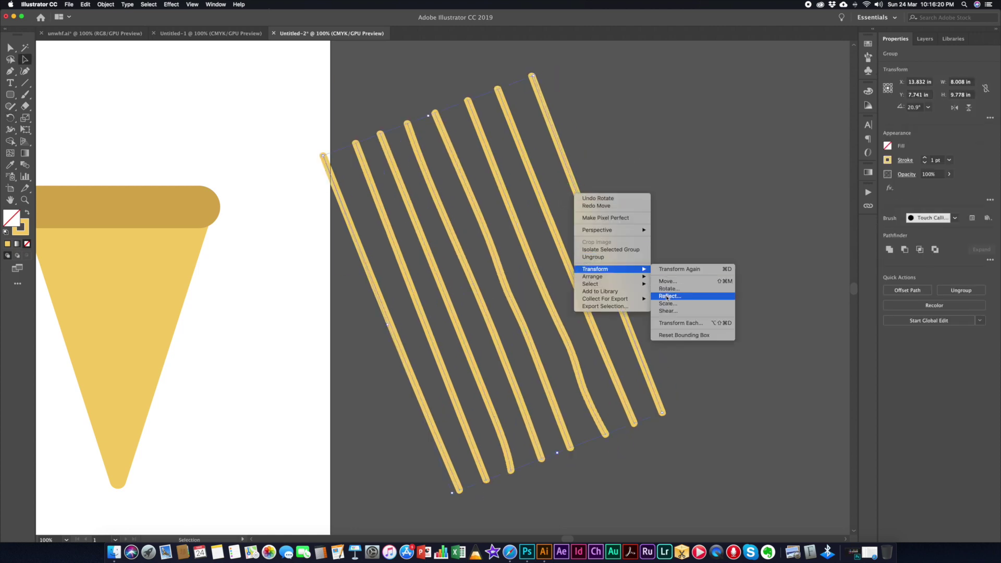
Step: Reflect a copy of the diagonal lines across the vertical axis so they cross the originals
click(670, 296)
click(450, 338)
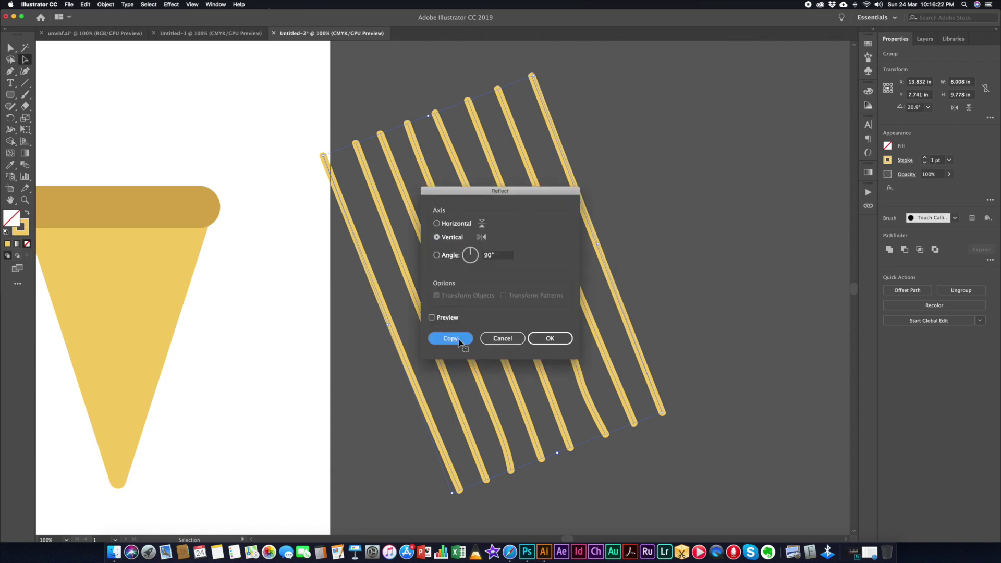
click(721, 297)
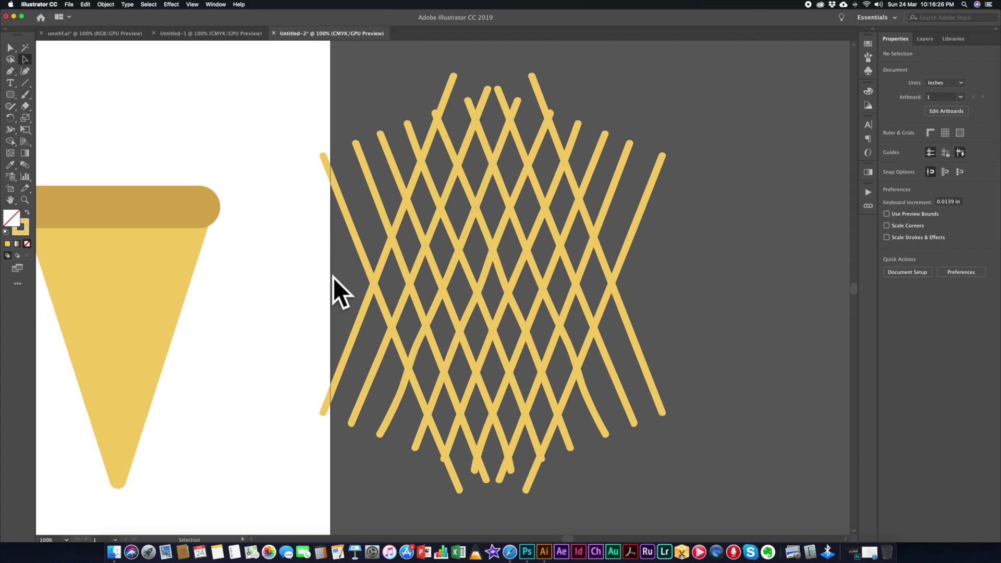
scroll(375, 271, left, 5)
click(515, 303)
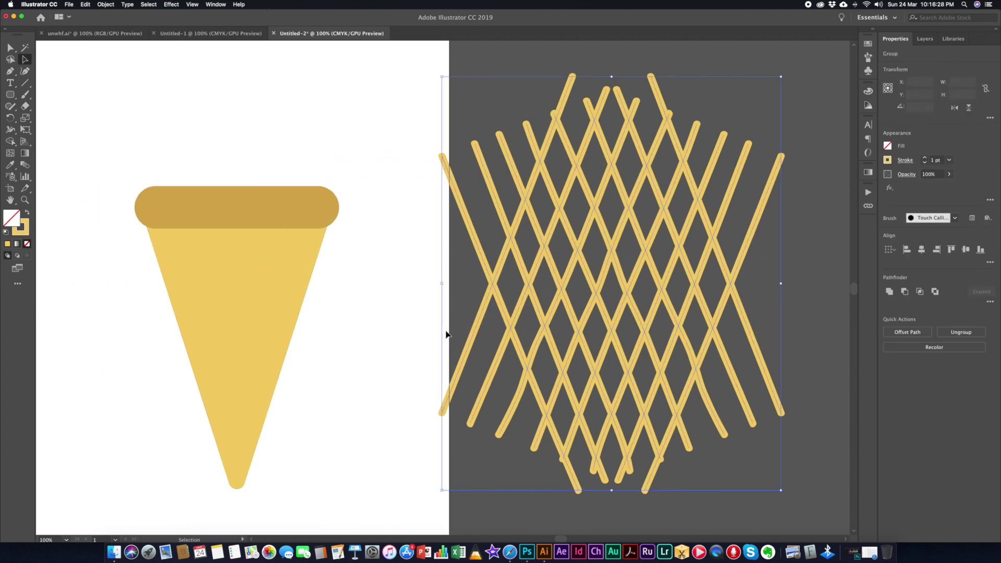
key(super+minus)
key(super+minus)
scroll(246, 317, left, 7)
key(i)
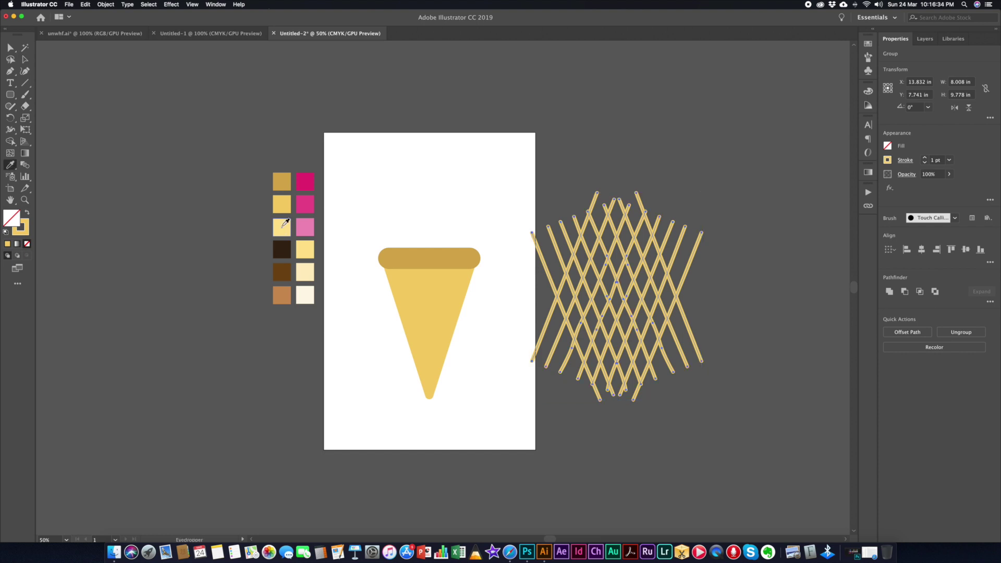
click(283, 225)
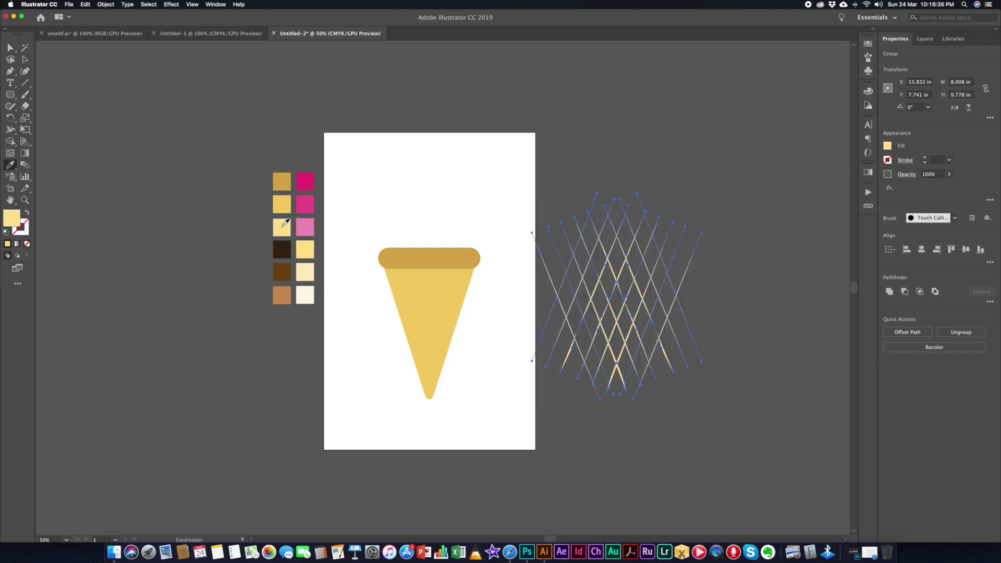
key(a)
click(562, 163)
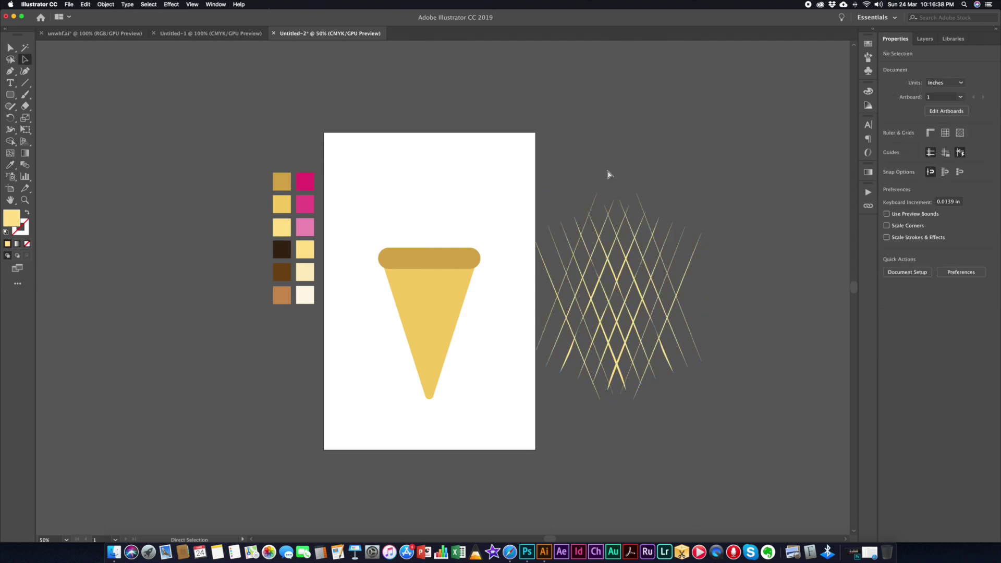
key(ctrl+equal)
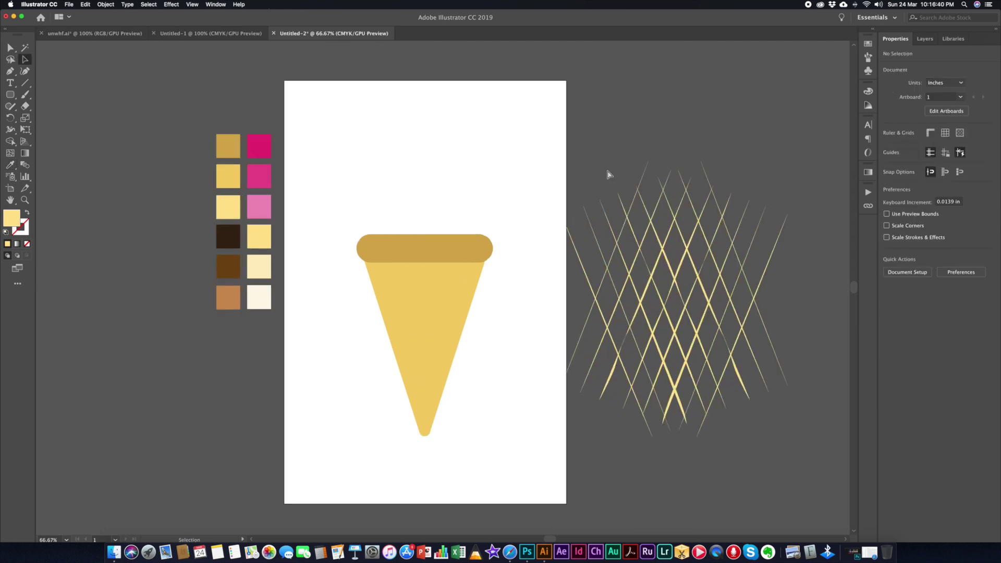
key(ctrl+z)
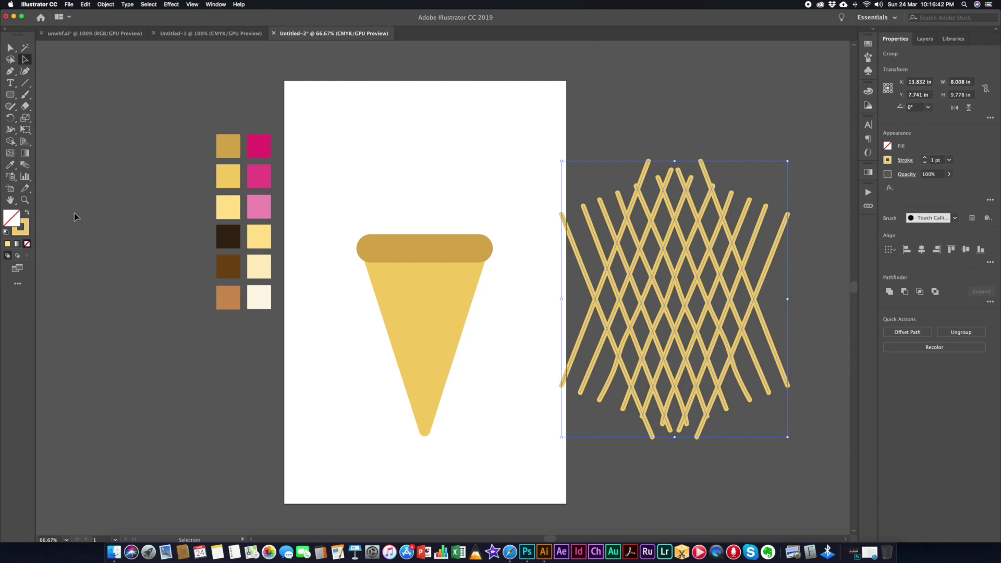
click(24, 211)
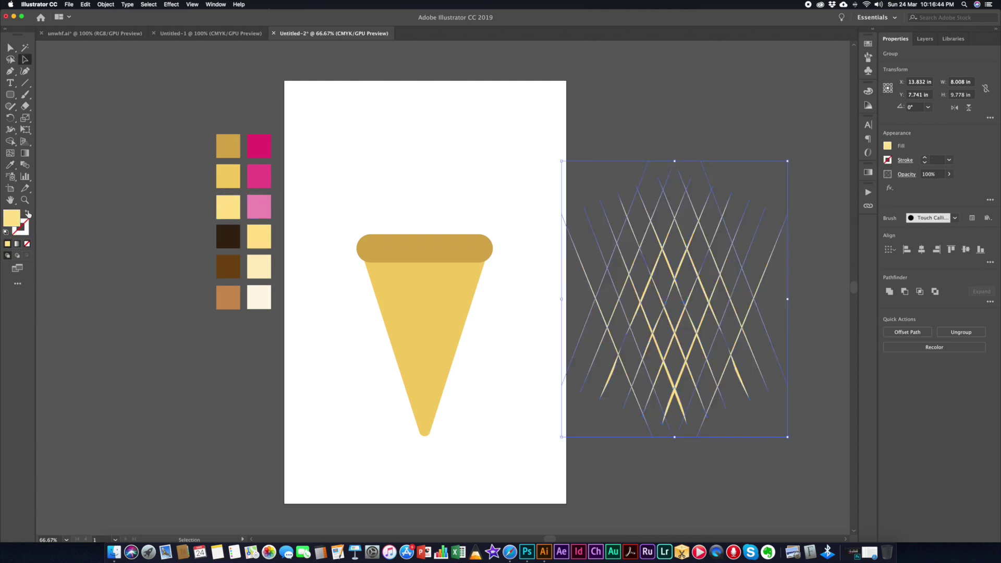
click(27, 212)
click(667, 125)
drag(695, 299, 447, 348)
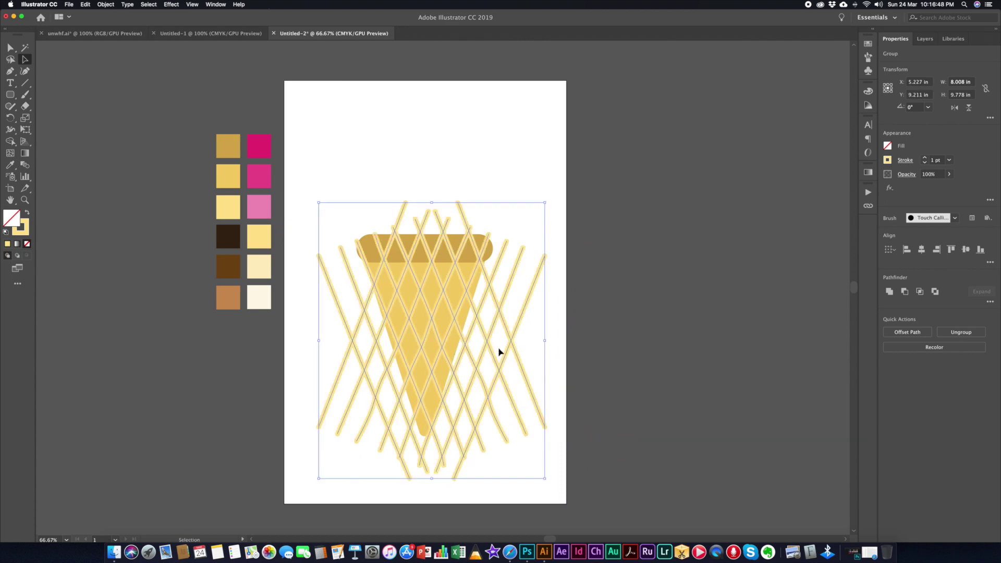
Step: Scale the yellow lattice down and position it over the cone
click(433, 225)
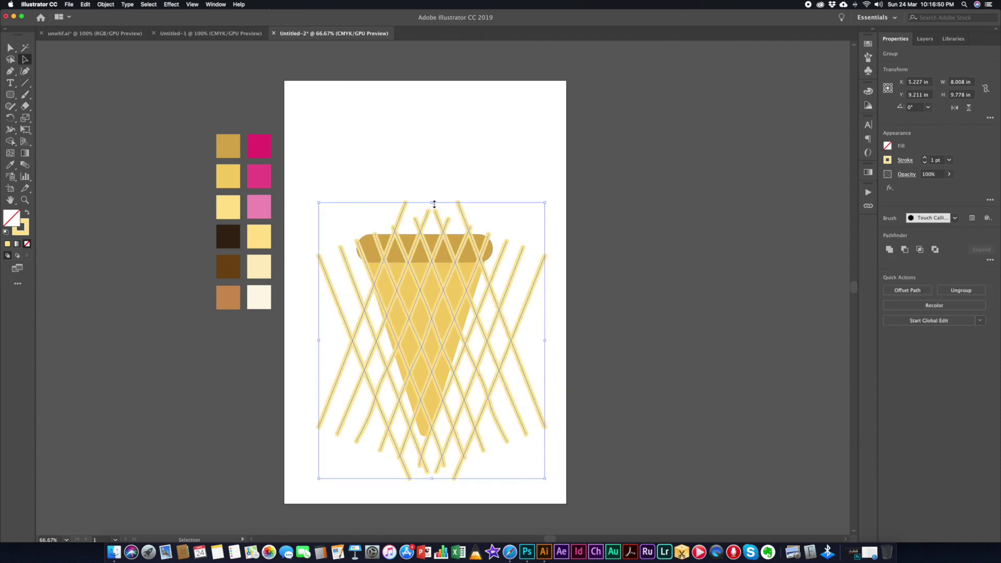
drag(434, 205, 433, 266)
drag(435, 362, 429, 320)
scroll(508, 263, up, 1)
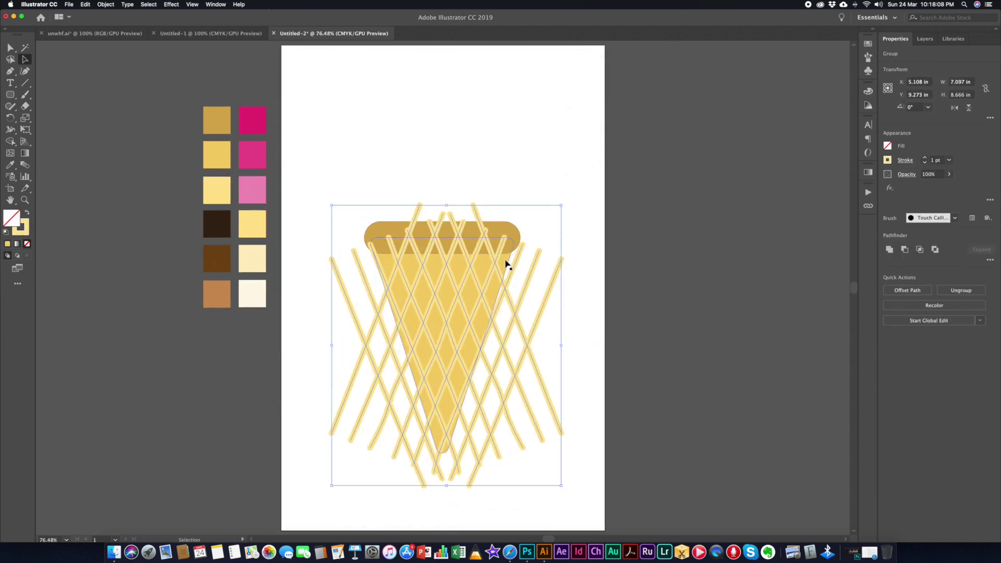
Step: Bring the cone triangle to the front, above the lattice
click(535, 257)
click(505, 259)
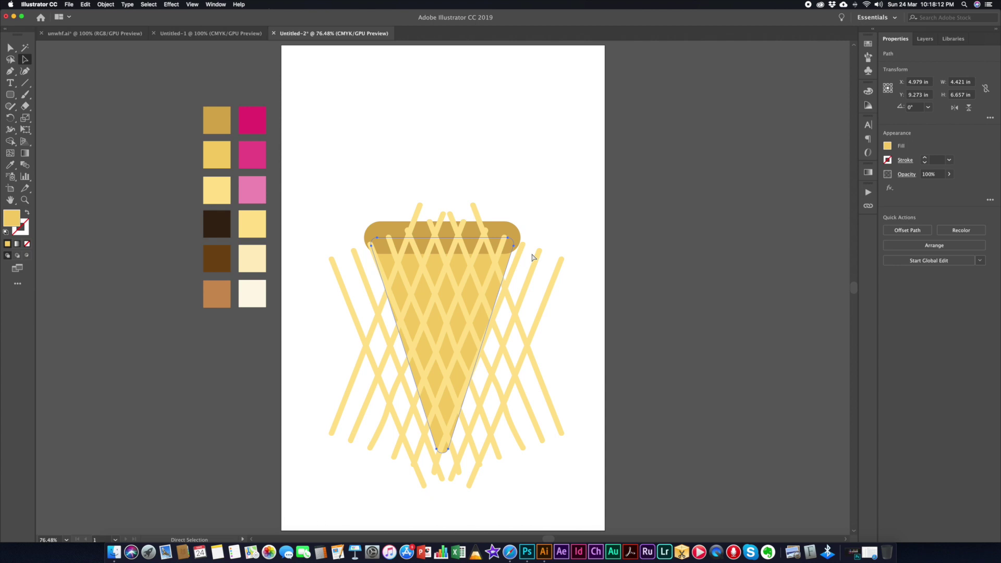
key(v)
key(ctrl+shift+bracketright)
drag(481, 277, 527, 287)
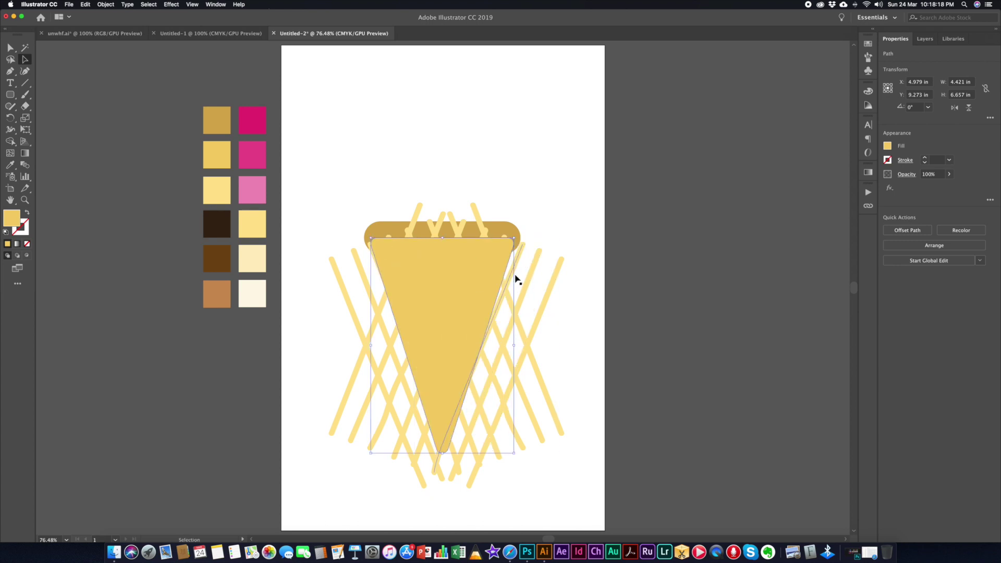
Step: Make a clipping mask from the lattice and cone to form the waffle pattern
click(548, 282)
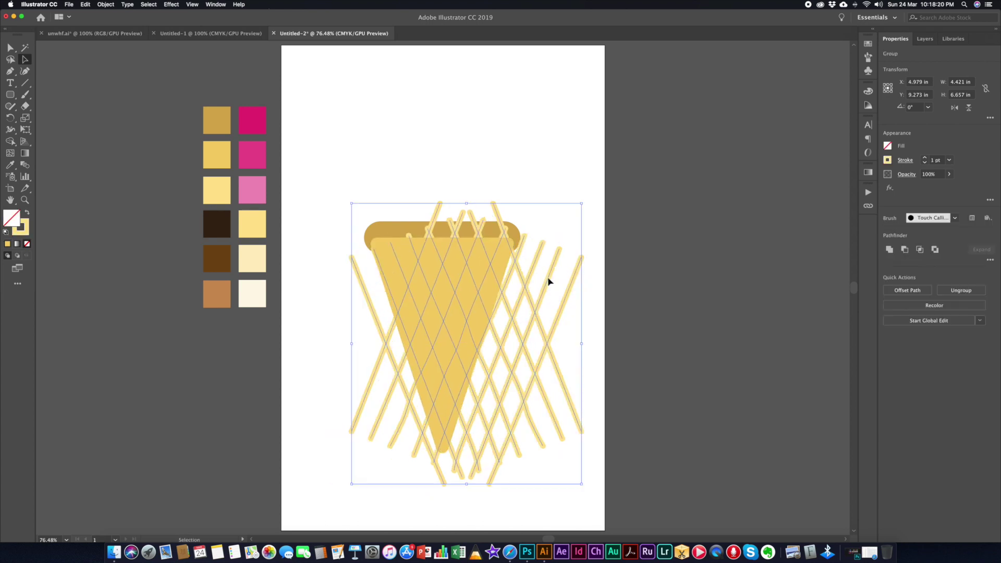
shift+click(509, 253)
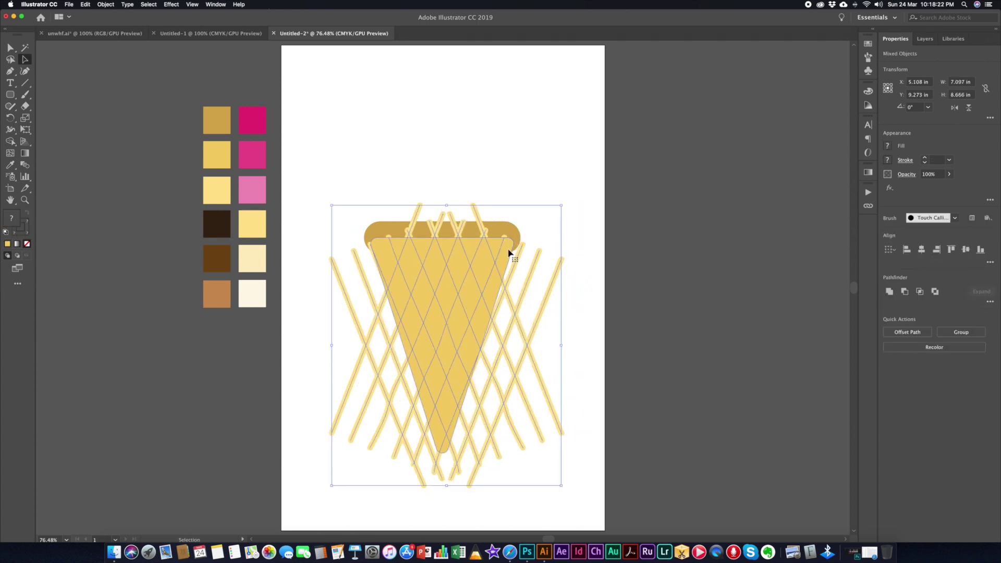
right_click(509, 251)
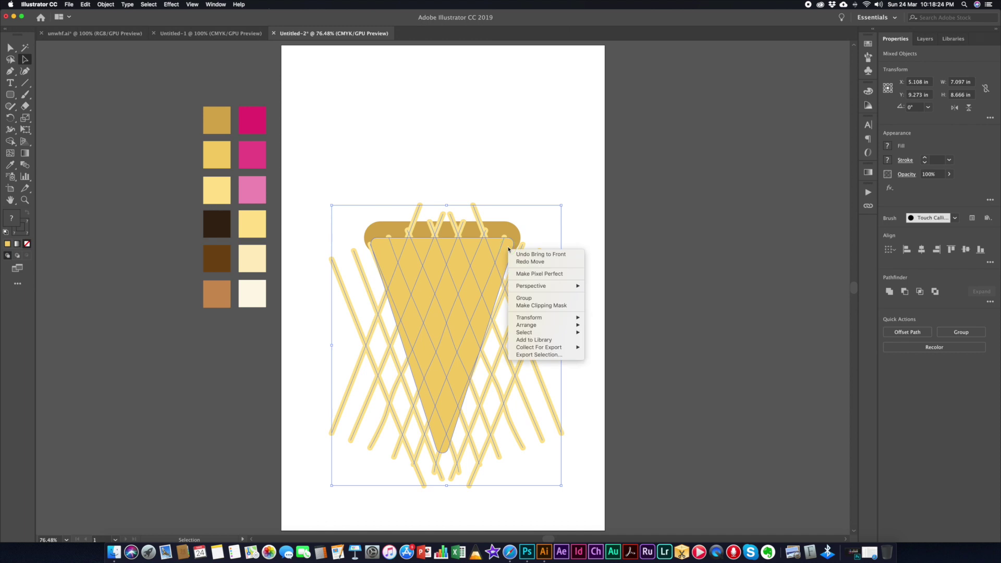
click(542, 306)
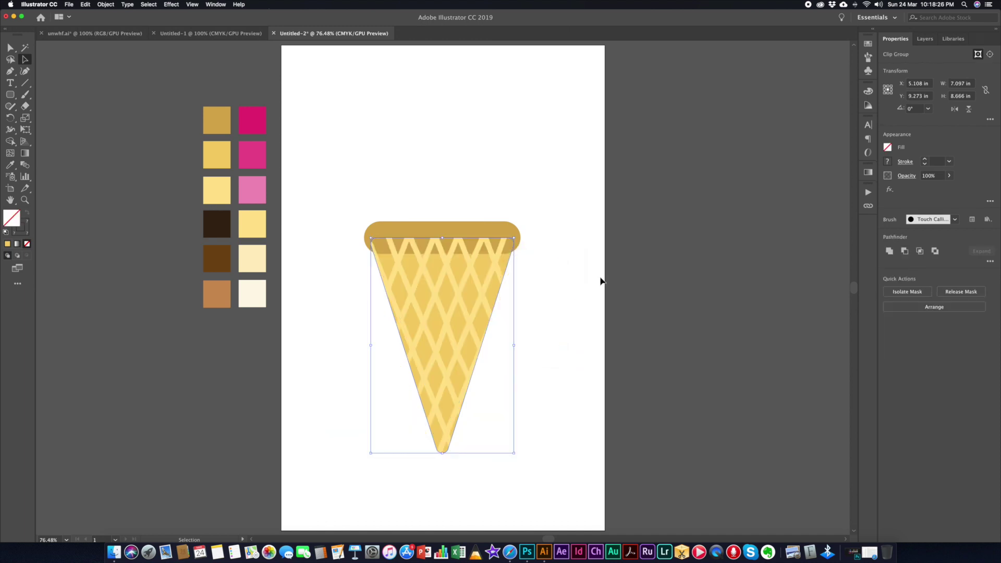
click(436, 271)
Step: Bring the ochre rim band in front of the waffle cone
click(461, 222)
right_click(464, 223)
mouse_move(483, 339)
key(Return)
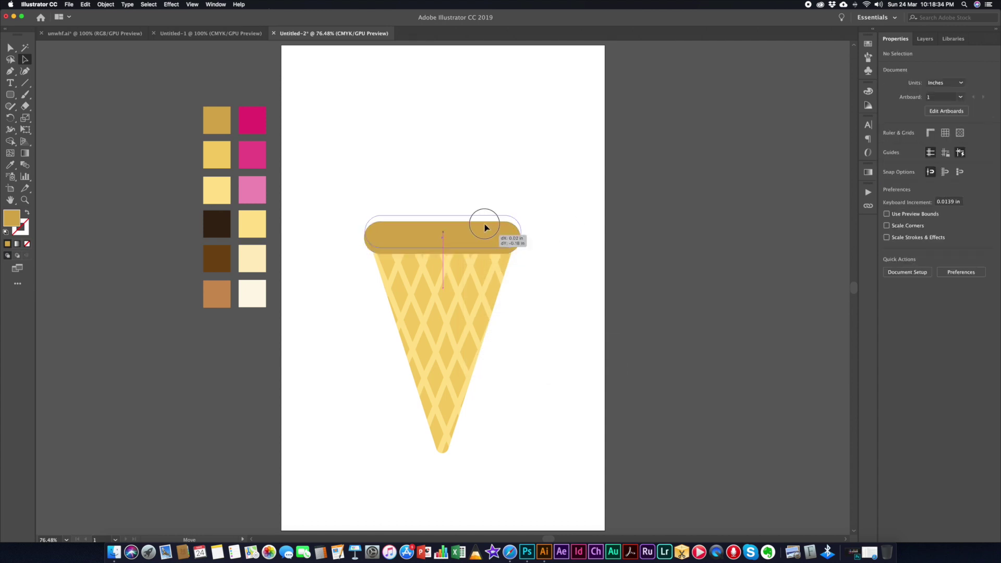
Step: Move the rim band and waffle cone down together
shift+click(476, 326)
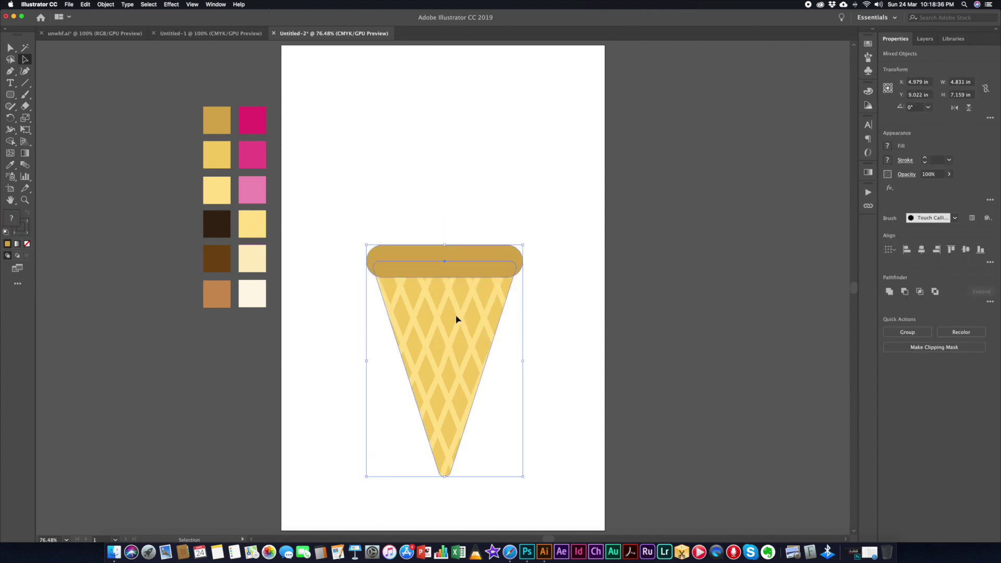
drag(396, 128, 424, 281)
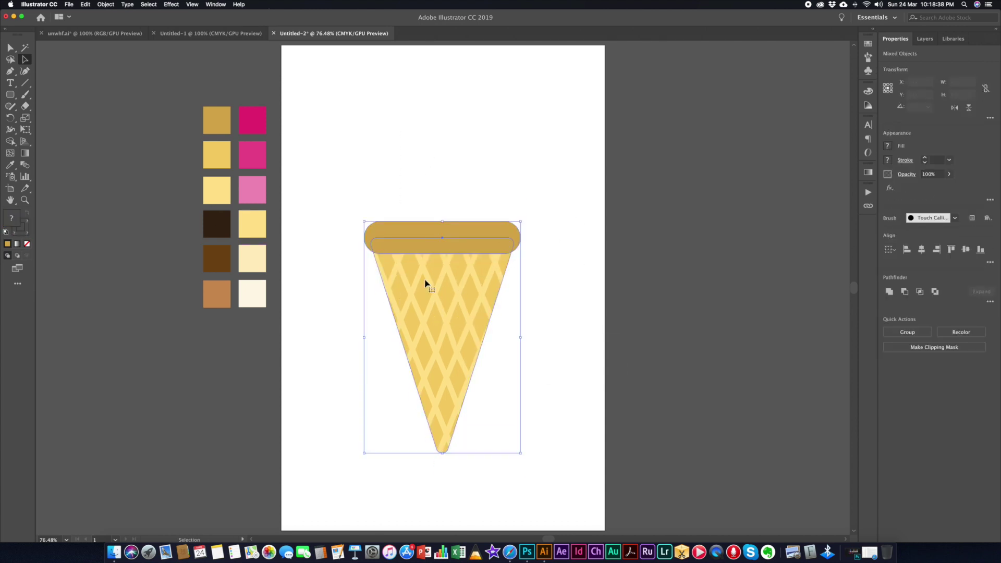
drag(436, 244, 435, 257)
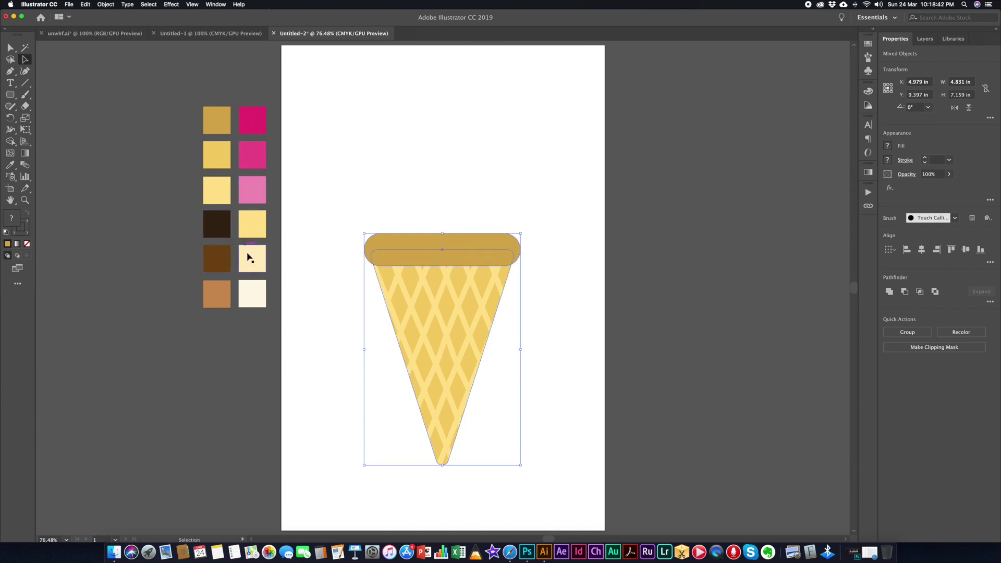
click(482, 162)
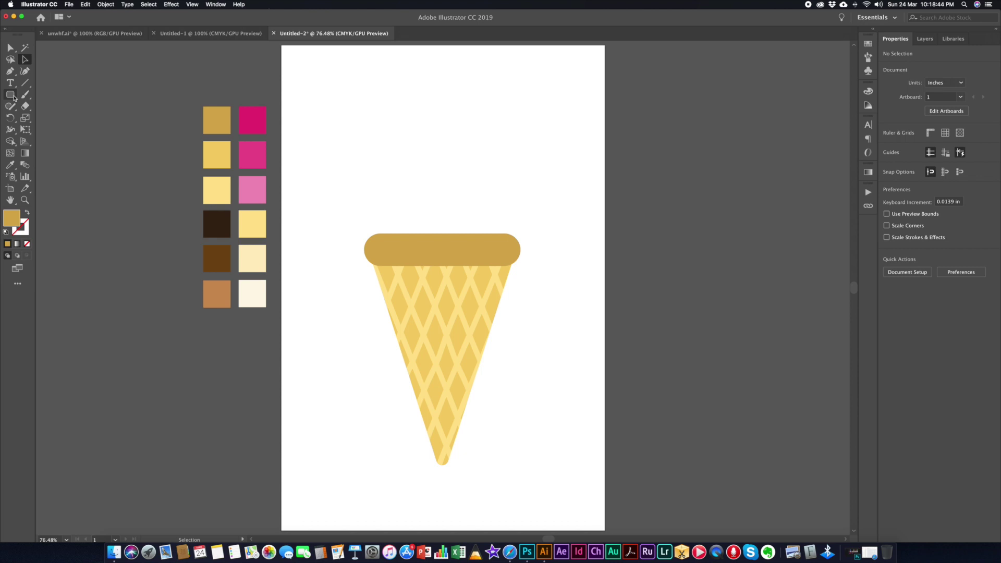
drag(10, 95, 38, 110)
Step: Draw a rounded rectangle above the cone rim and round its corners into a pill shape
click(39, 111)
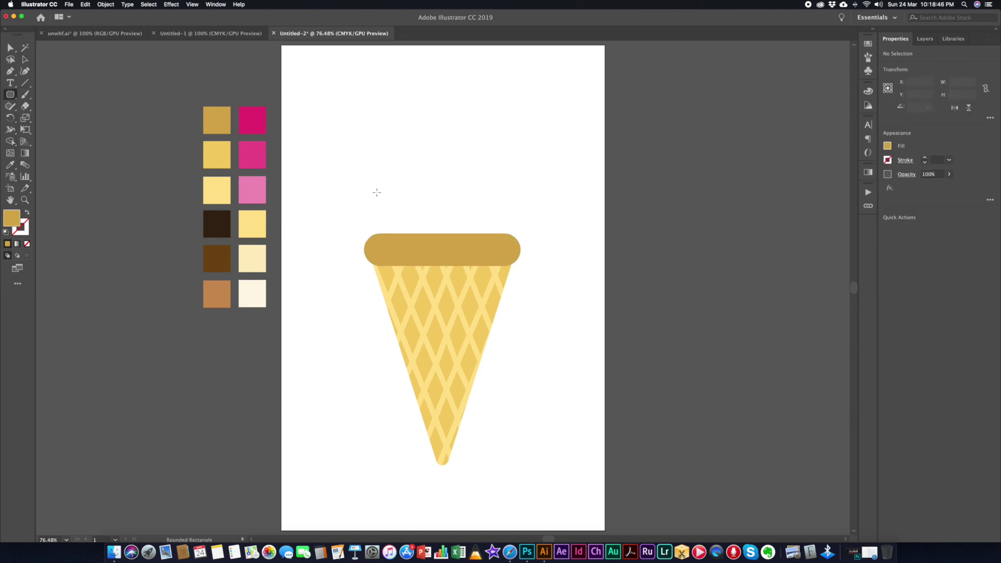
drag(371, 177, 511, 233)
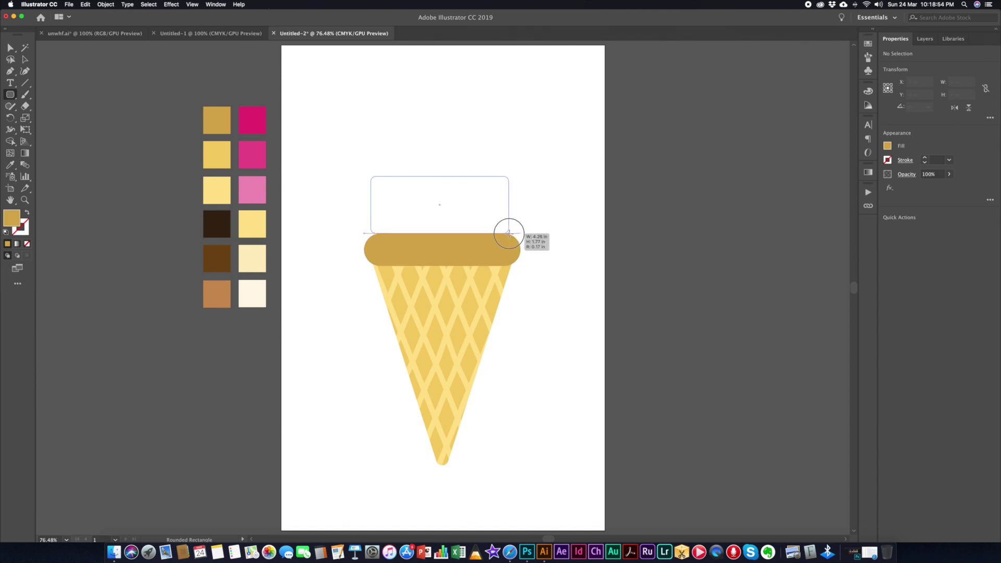
drag(511, 233, 509, 231)
drag(376, 182, 500, 200)
key(a)
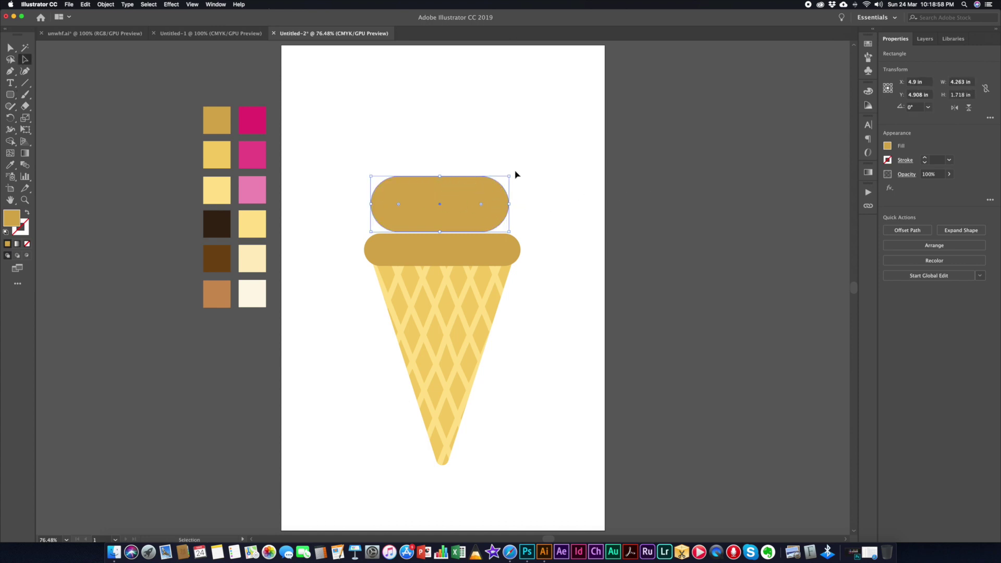
drag(470, 221, 475, 179)
key(super+z)
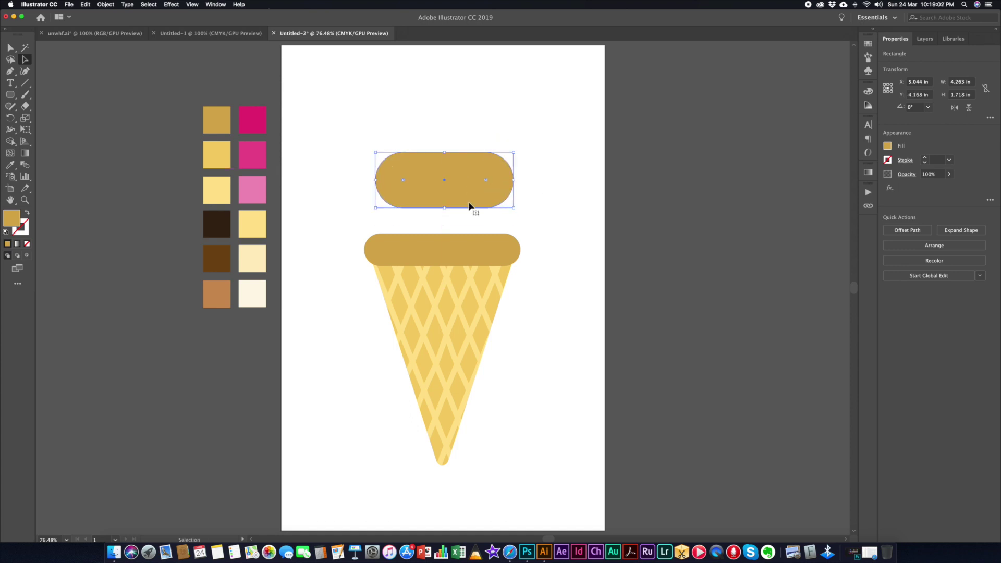
key(super)
key(super+shift+z)
key(super+z)
Step: Duplicate the pill lower-left and fill the pills dark magenta and medium pink
drag(481, 198, 471, 201)
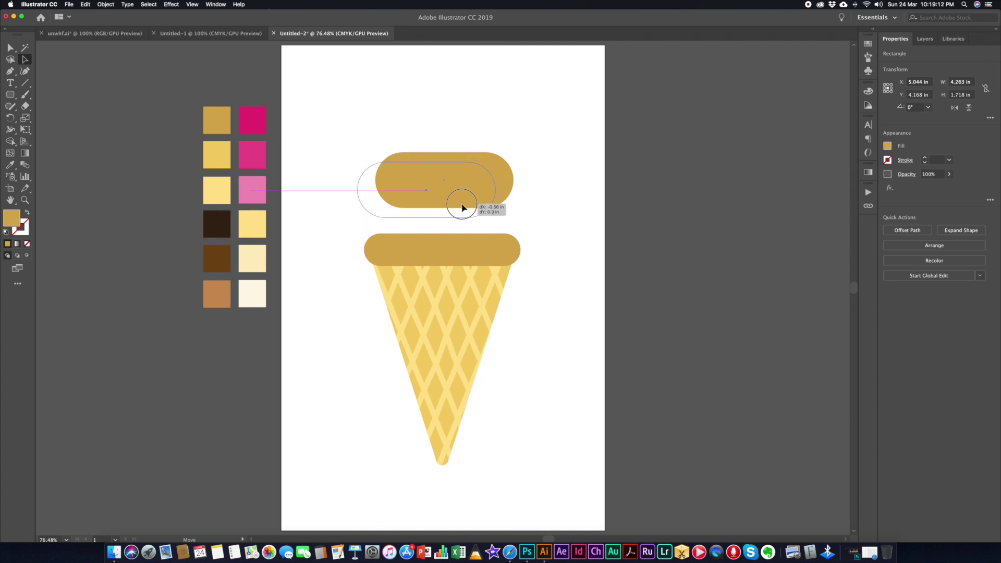
drag(470, 201, 462, 206)
click(505, 185)
key(i)
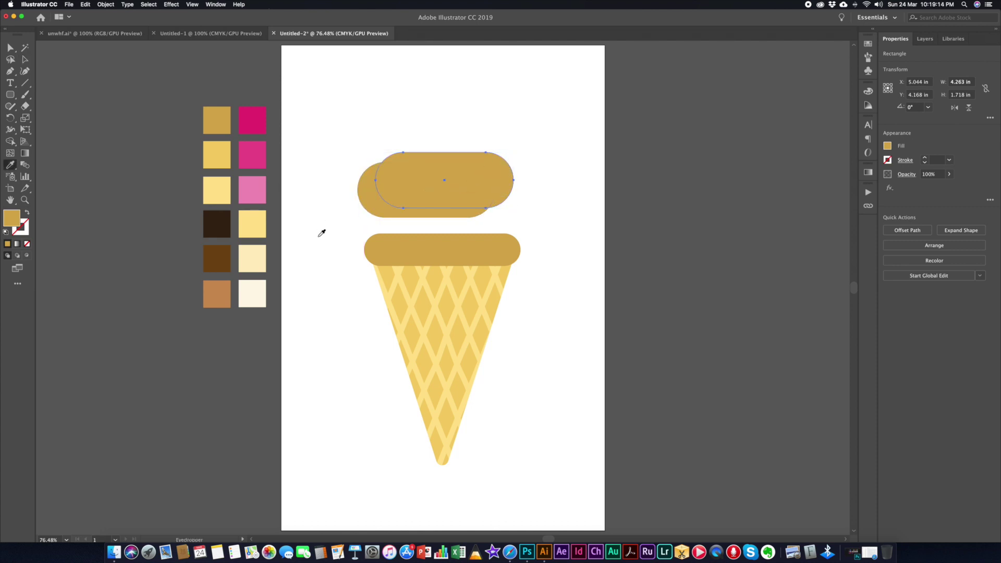
click(263, 122)
key(a)
click(468, 193)
key(i)
click(251, 151)
key(a)
click(518, 193)
Step: Select the two pink pills and try editing the scoop, undoing the changes
mouse_move(460, 196)
mouse_down()
mouse_move(459, 163)
mouse_move(532, 136)
mouse_up()
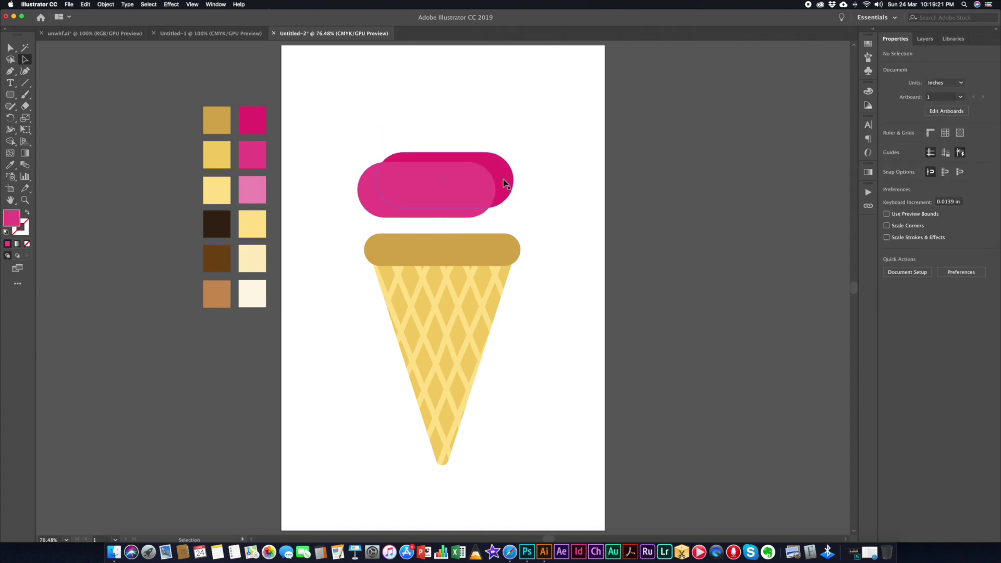
drag(505, 183, 426, 207)
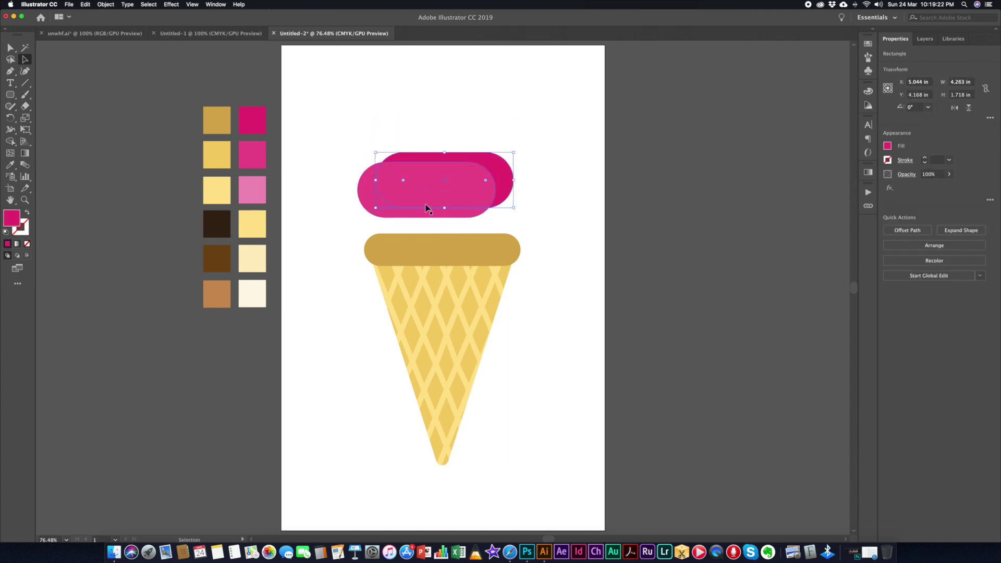
shift+click(450, 189)
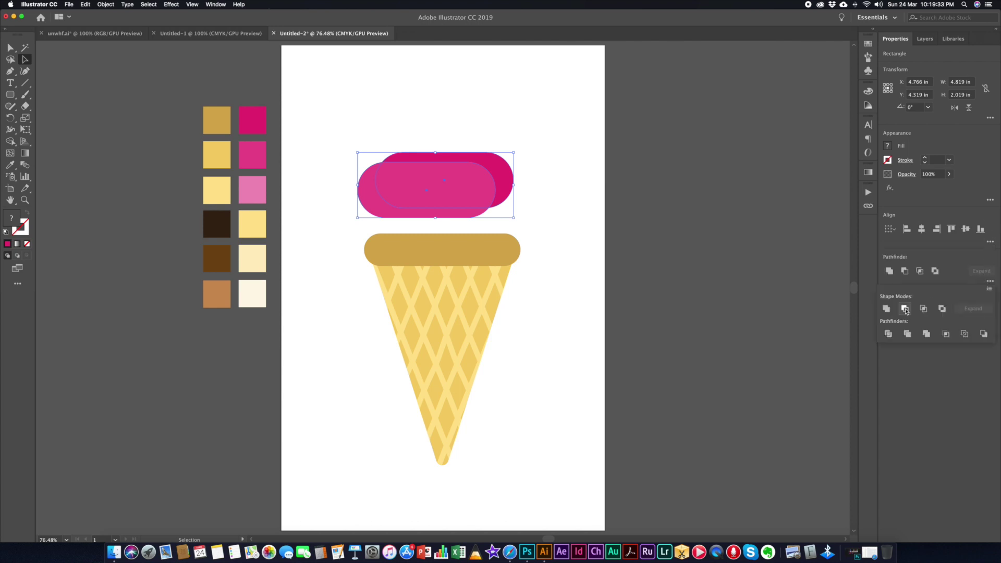
click(390, 231)
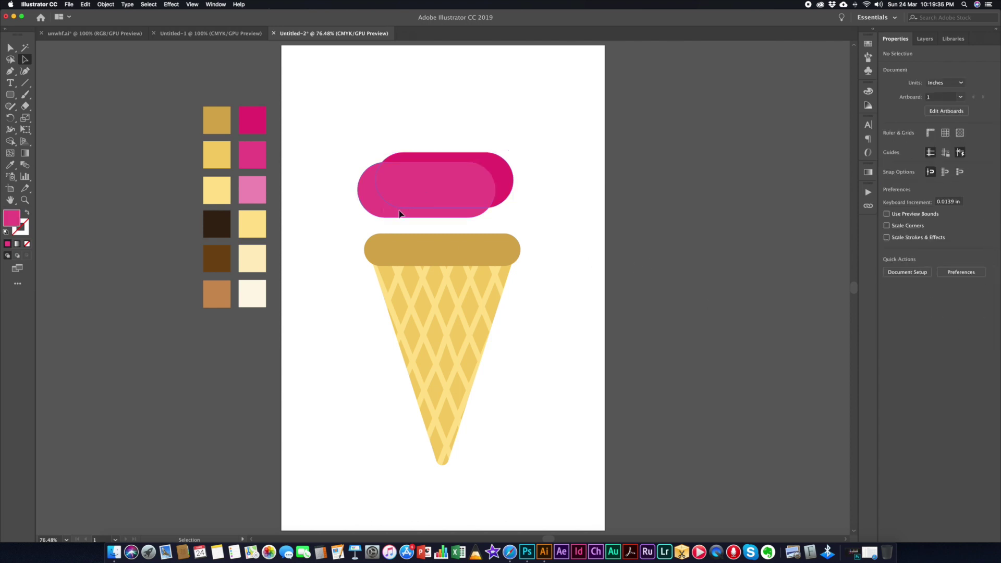
double_click(400, 214)
key(super+z)
double_click(627, 172)
mouse_move(439, 192)
mouse_down()
mouse_move(449, 160)
mouse_move(438, 192)
mouse_up()
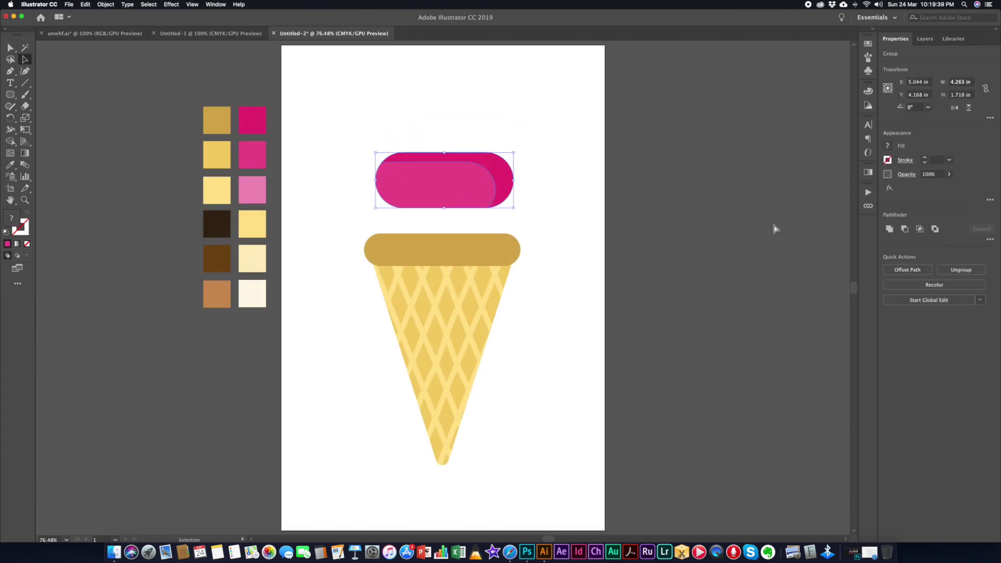
key(super+z)
key(super+z)
key(super+z)
key(super+z)
Step: Recolour the front pill medium pink with the Eyedropper
click(462, 194)
key(i)
click(254, 152)
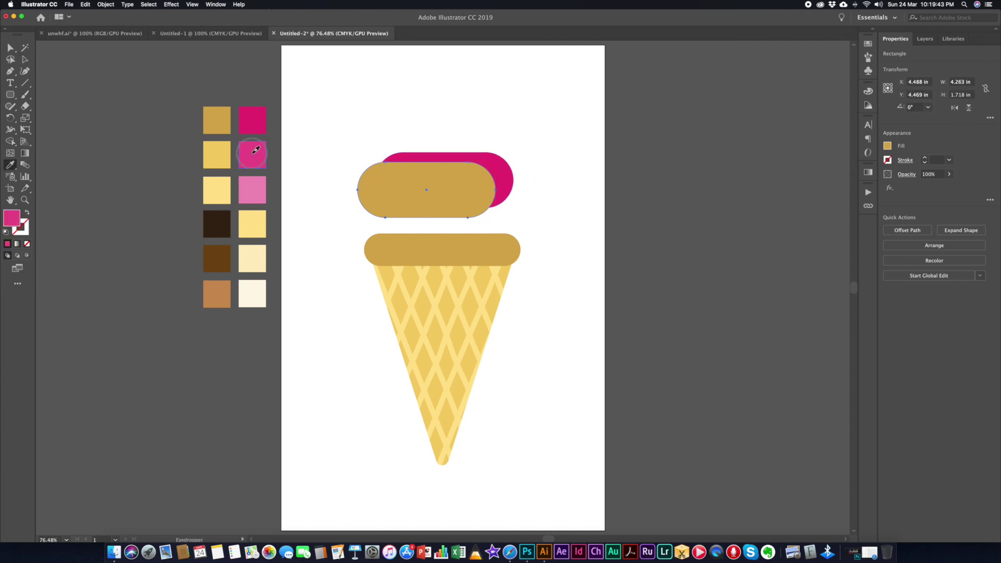
key(a)
click(600, 157)
Step: Move the dark pink pill one step forward with Arrange > Bring Forward, then select both pills
click(504, 161)
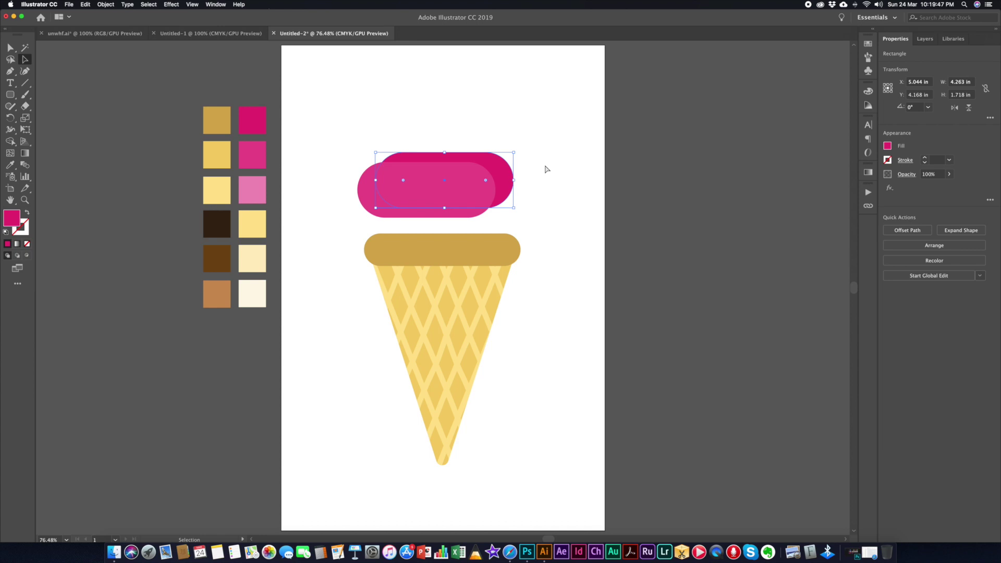
key(ctrl+shift+bracketright)
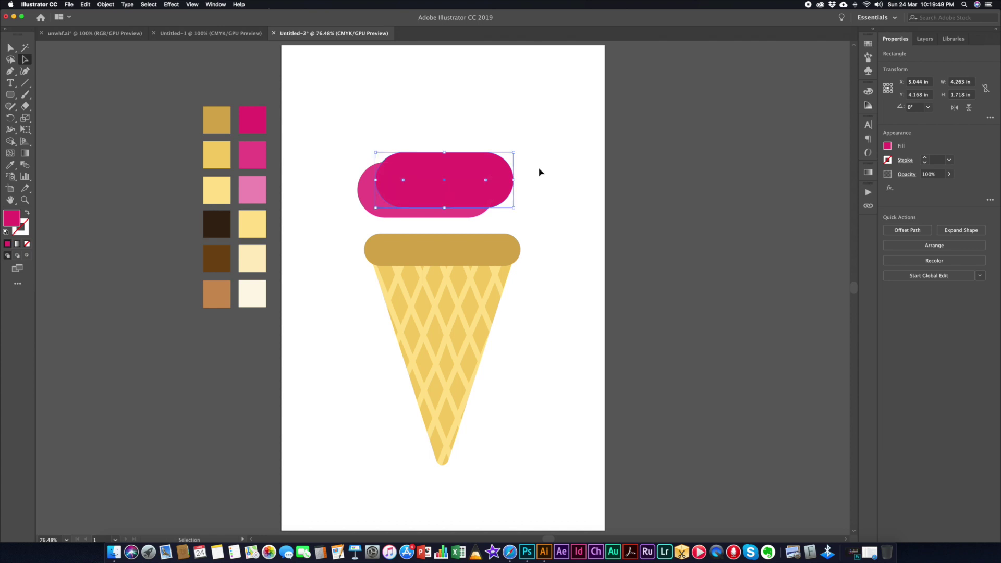
key(ctrl+bracketleft)
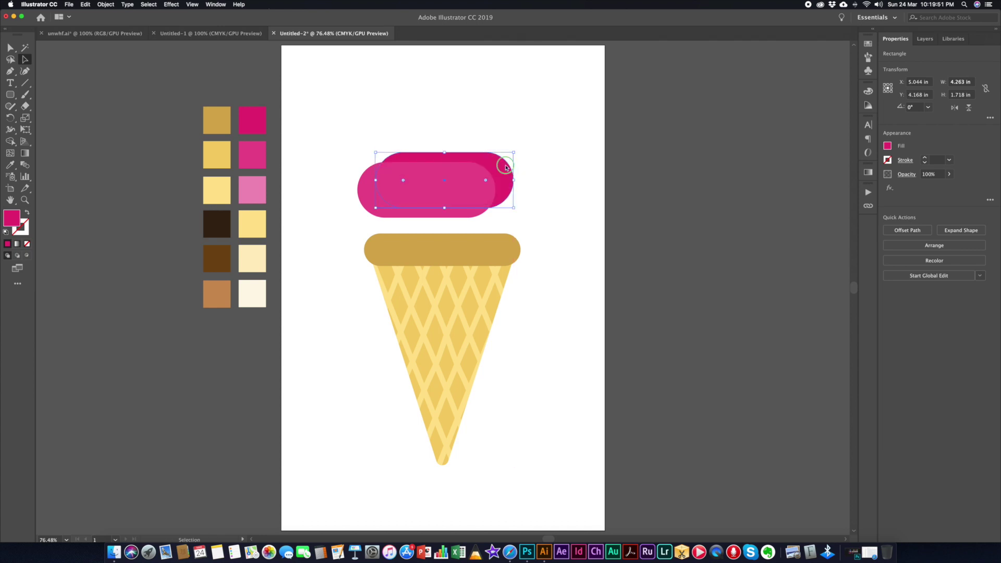
right_click(506, 167)
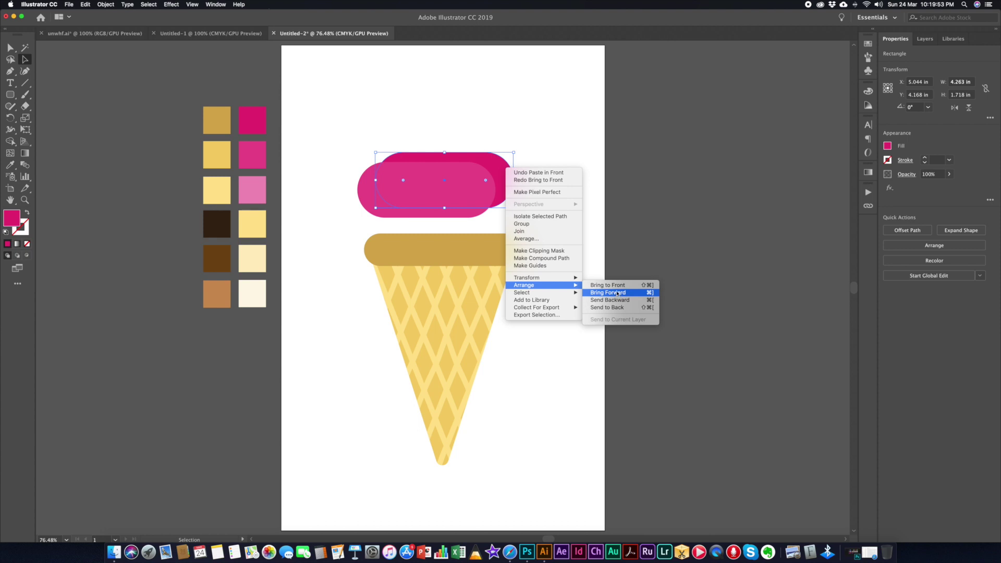
click(610, 285)
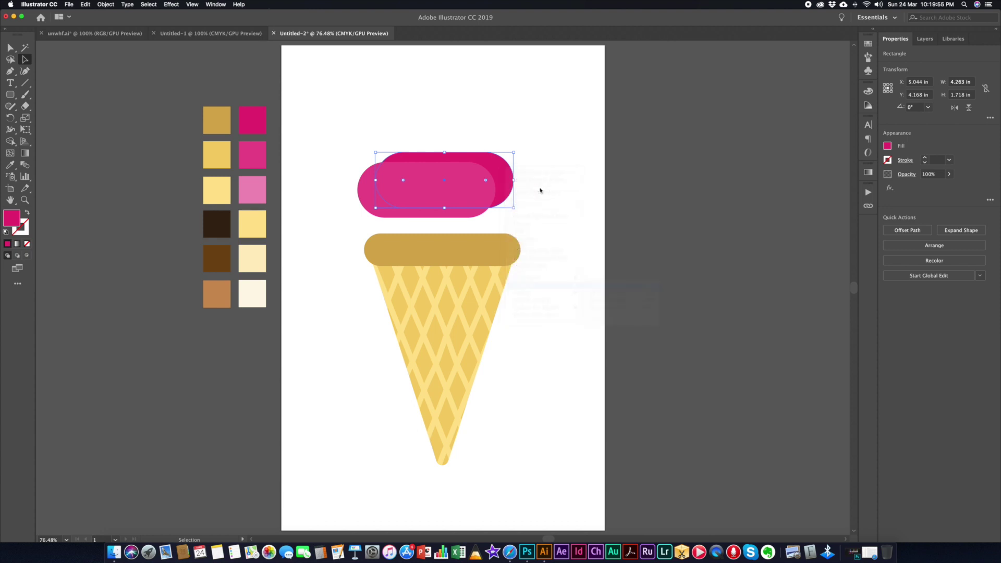
shift+click(368, 176)
right_click(450, 183)
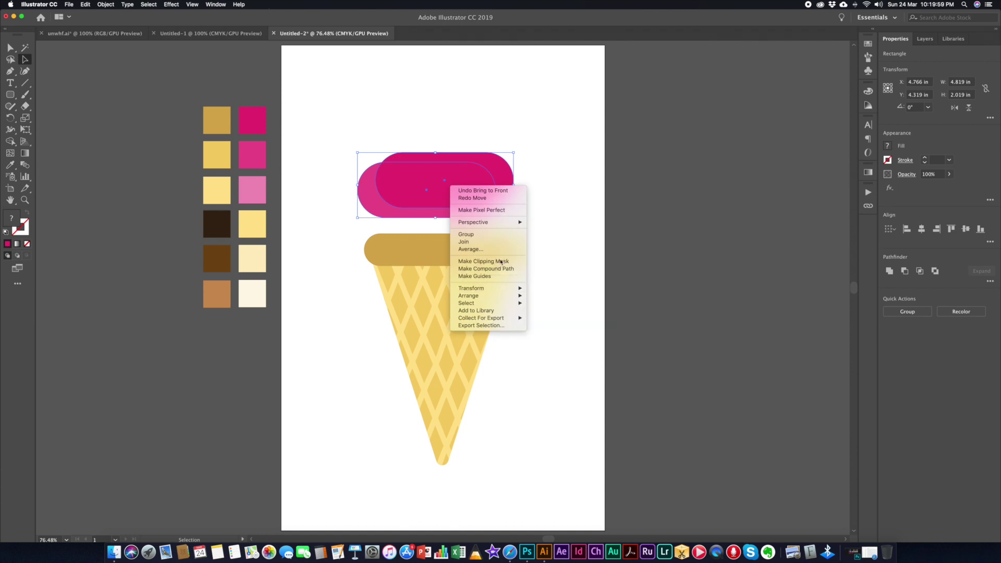
Step: Clip the lighter pink inside the dark pill, undoing two stray moves
click(500, 261)
click(604, 172)
mouse_move(463, 179)
mouse_down()
mouse_move(452, 132)
mouse_move(520, 150)
mouse_up()
key(super+z)
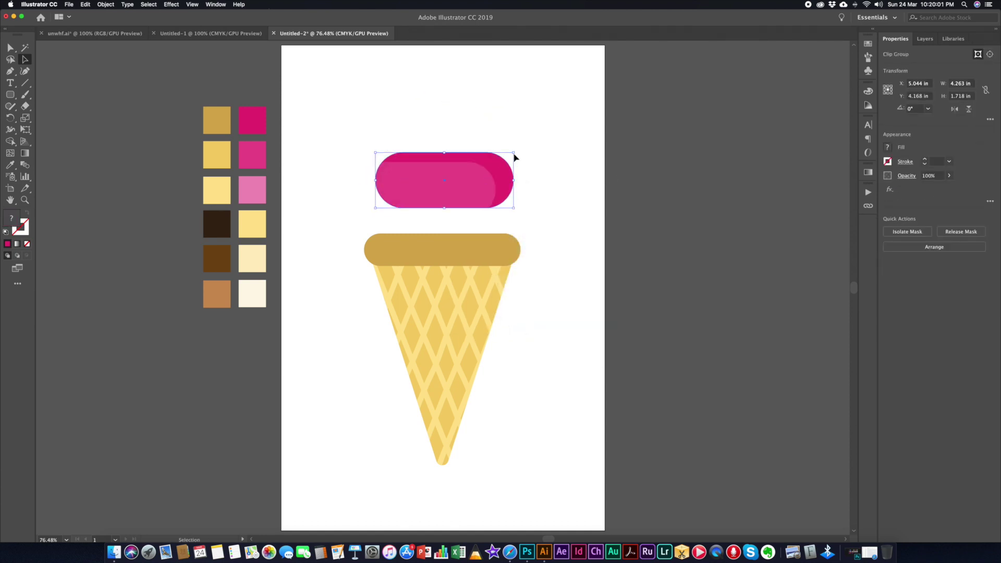
drag(476, 180, 429, 123)
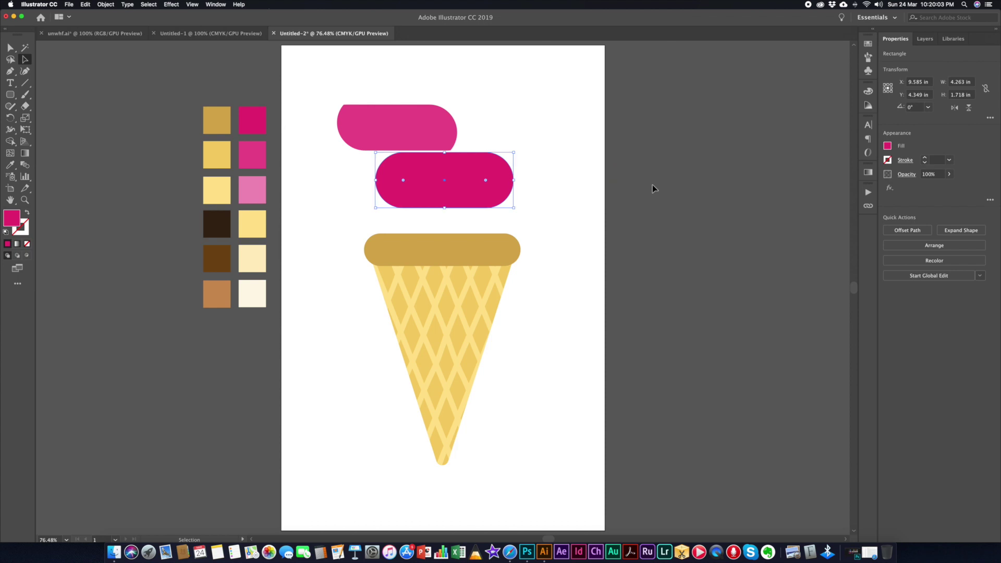
key(super+z)
Step: Marquee-select all the pink scoop parts and group them
key(a)
drag(521, 96, 403, 200)
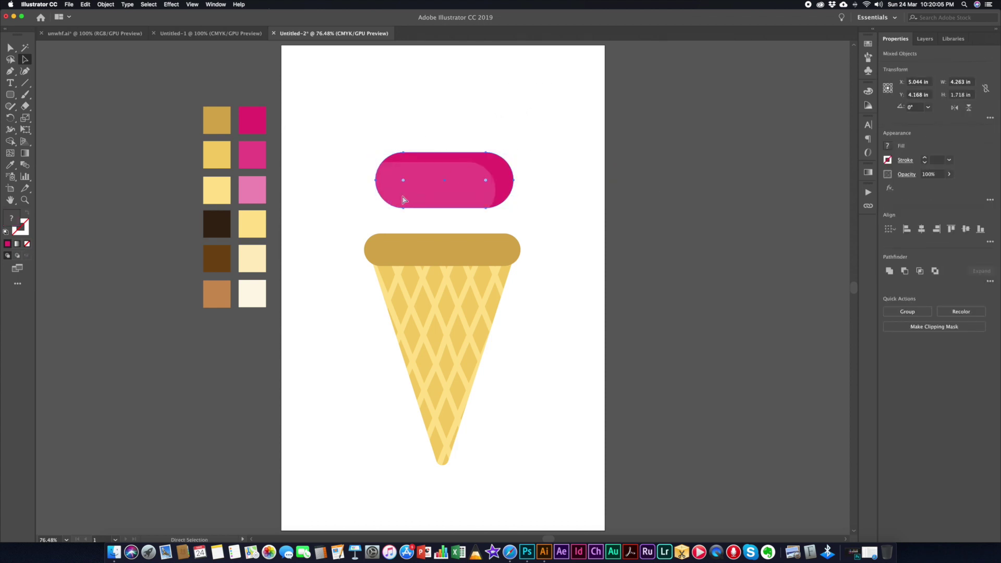
key(super+g)
key(v)
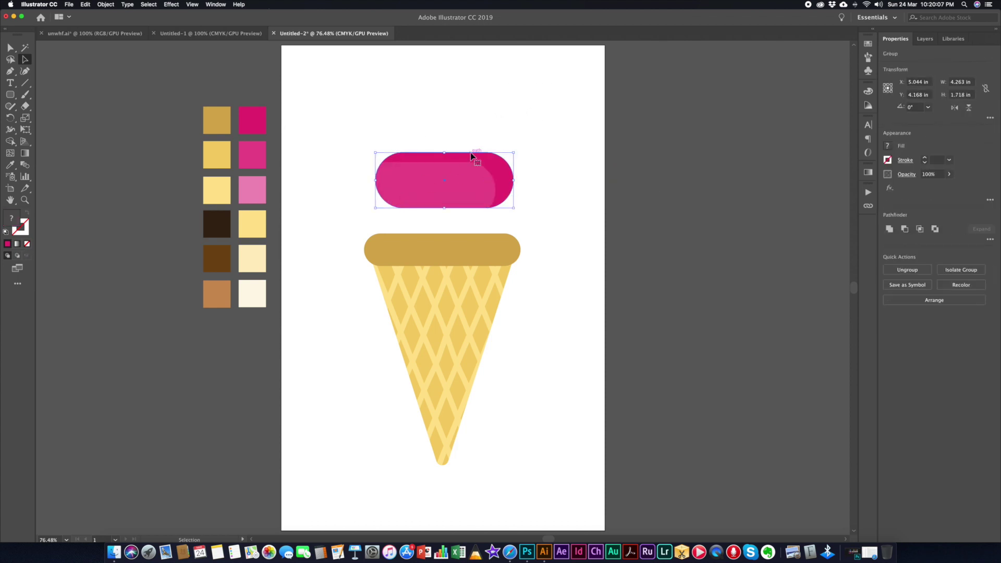
Step: Select the scoop's right-side anchors and raise them to tilt it upward
key(a)
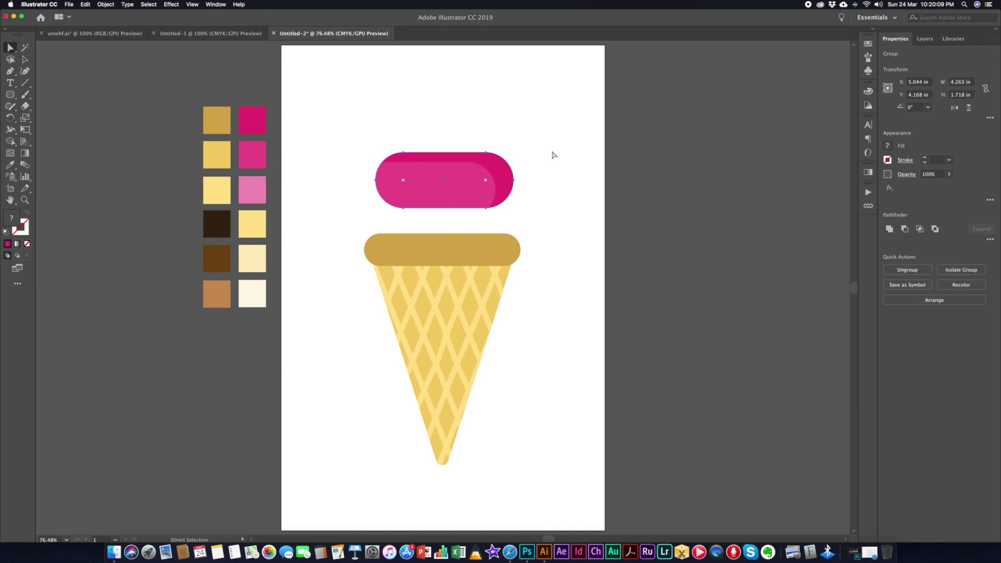
click(514, 180)
click(542, 142)
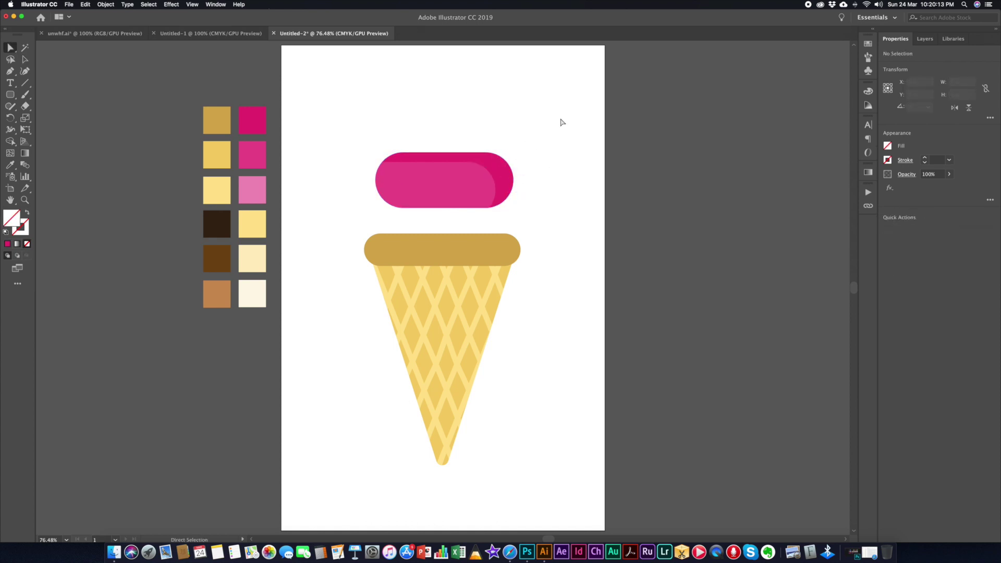
drag(559, 119, 478, 217)
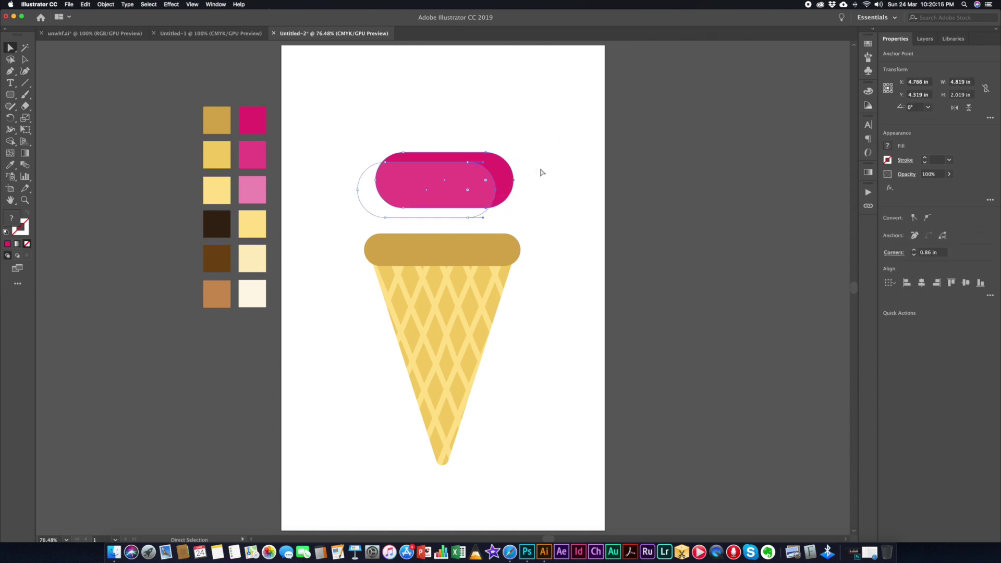
drag(537, 127, 451, 235)
drag(515, 182, 515, 173)
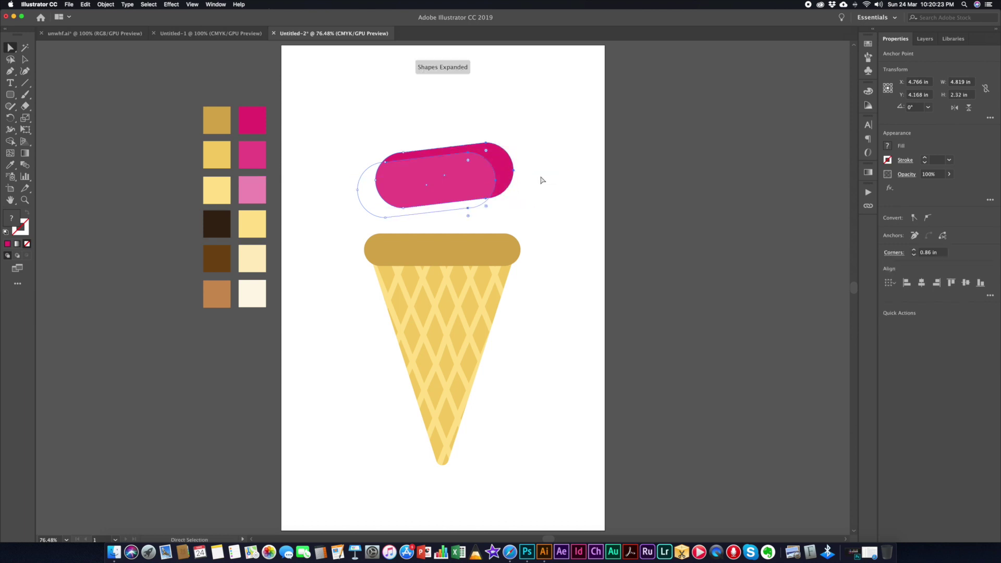
Step: Move the pink scoop group down onto the cone rim and scale it slightly smaller
key(v)
click(509, 213)
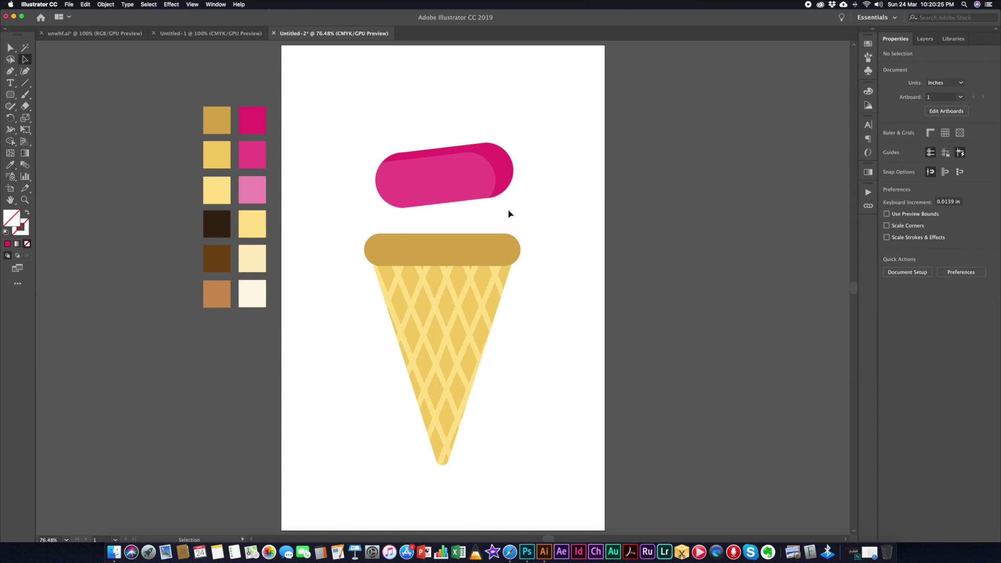
click(475, 186)
mouse_move(458, 190)
mouse_down()
mouse_move(465, 175)
mouse_move(458, 225)
mouse_up()
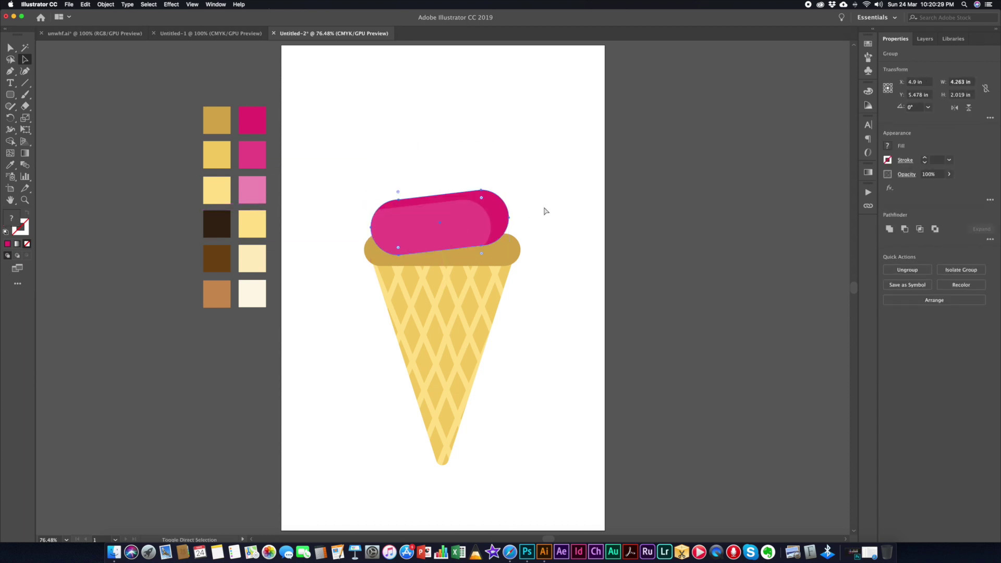
drag(439, 191, 440, 184)
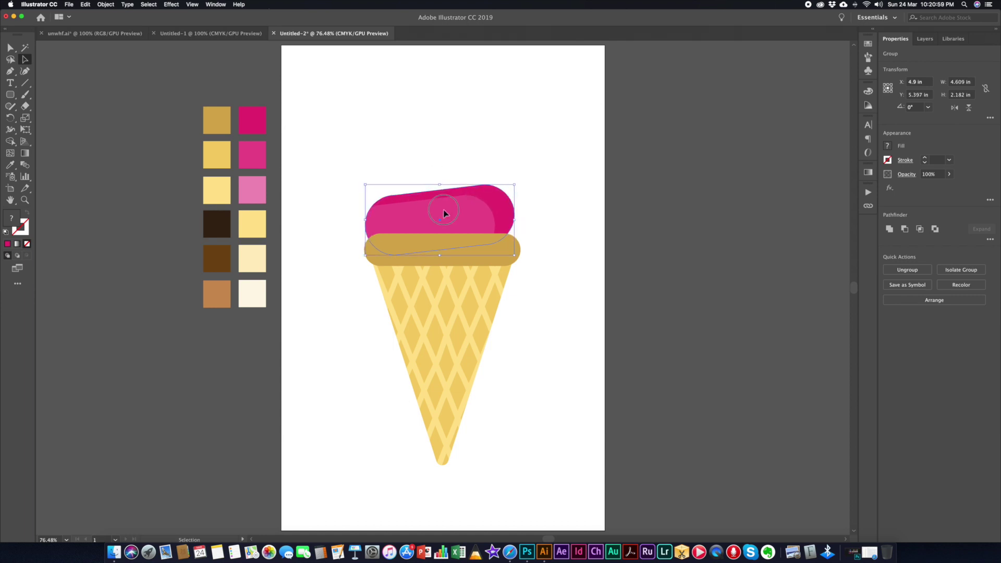
drag(440, 183, 445, 225)
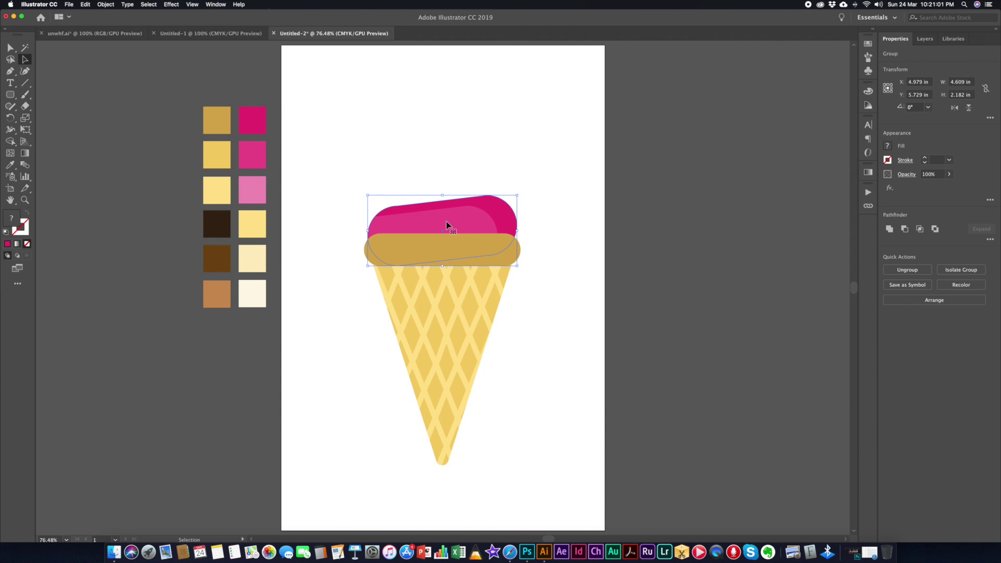
click(539, 174)
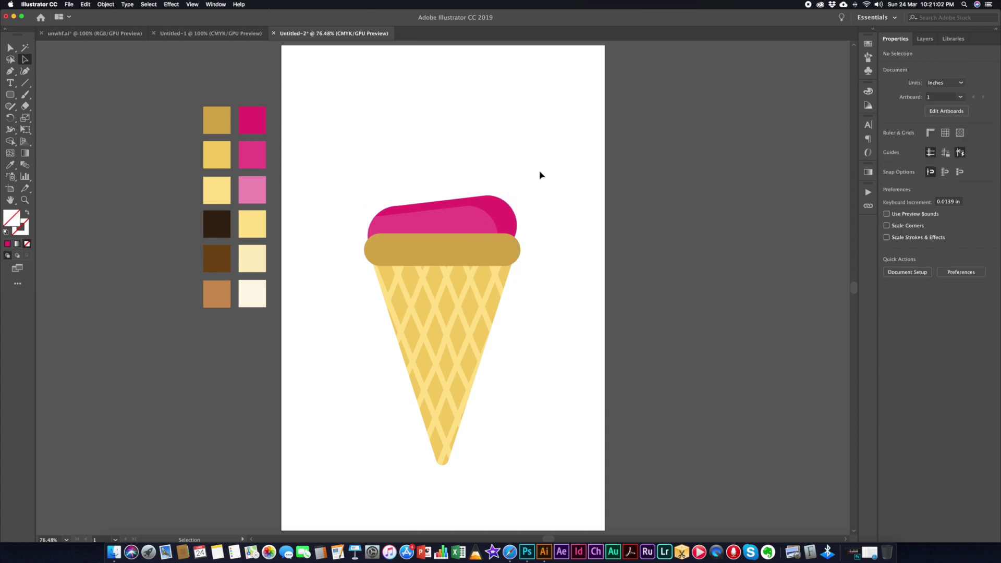
click(438, 225)
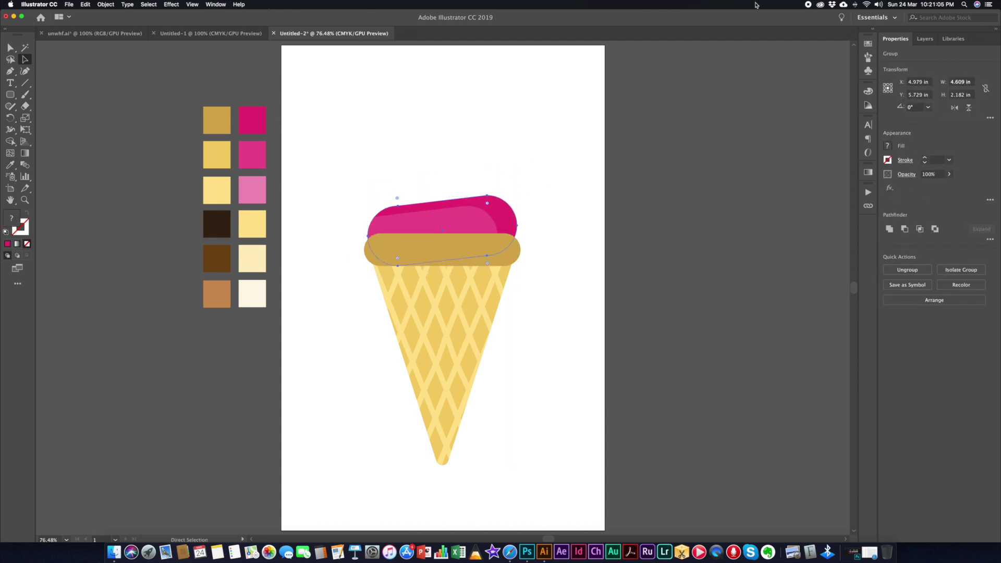
click(458, 208)
Step: Copy the pink swirl upward as a smaller top scoop and adjust its clipped shape
drag(458, 223, 458, 162)
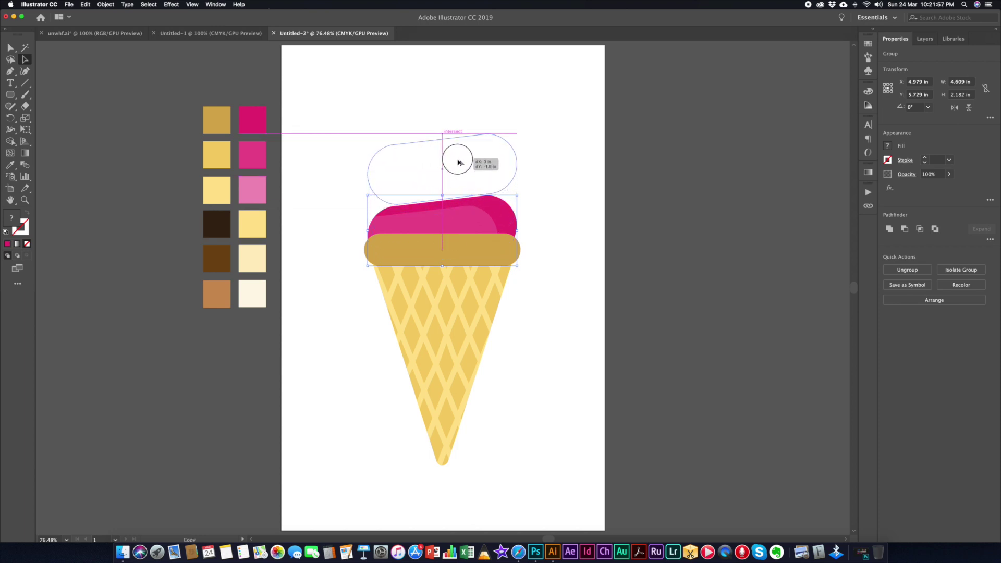
drag(458, 162, 459, 164)
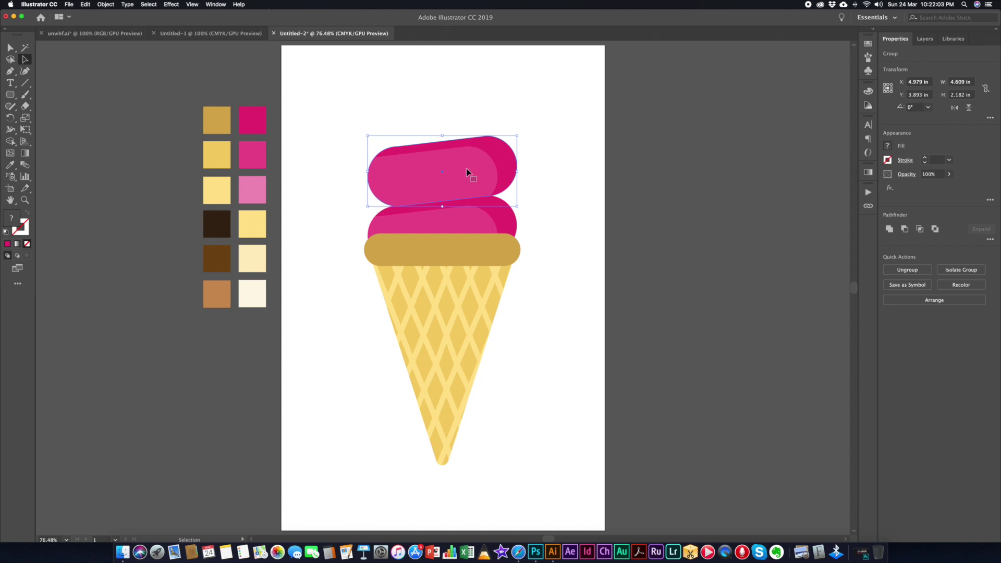
drag(444, 137, 444, 146)
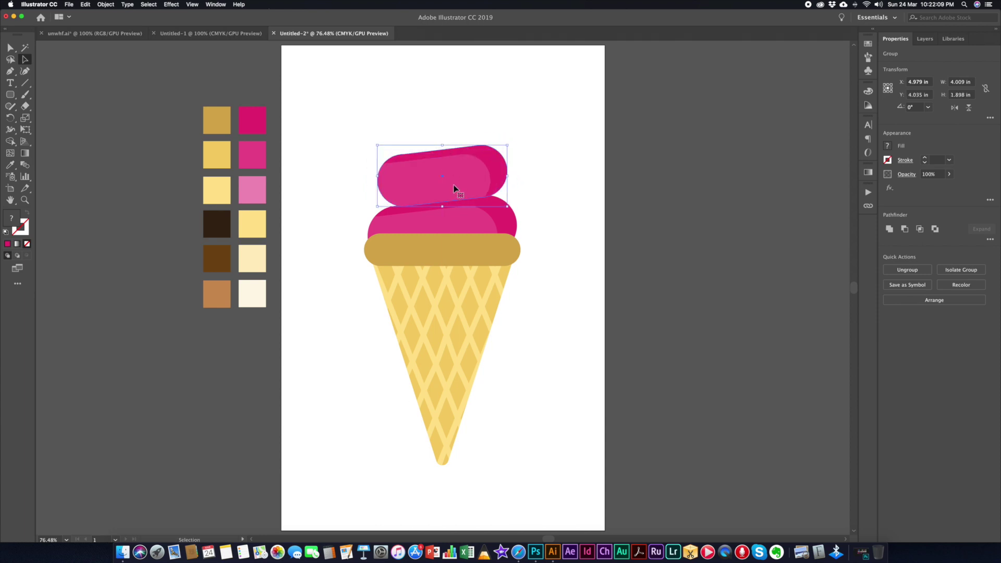
drag(449, 181, 460, 186)
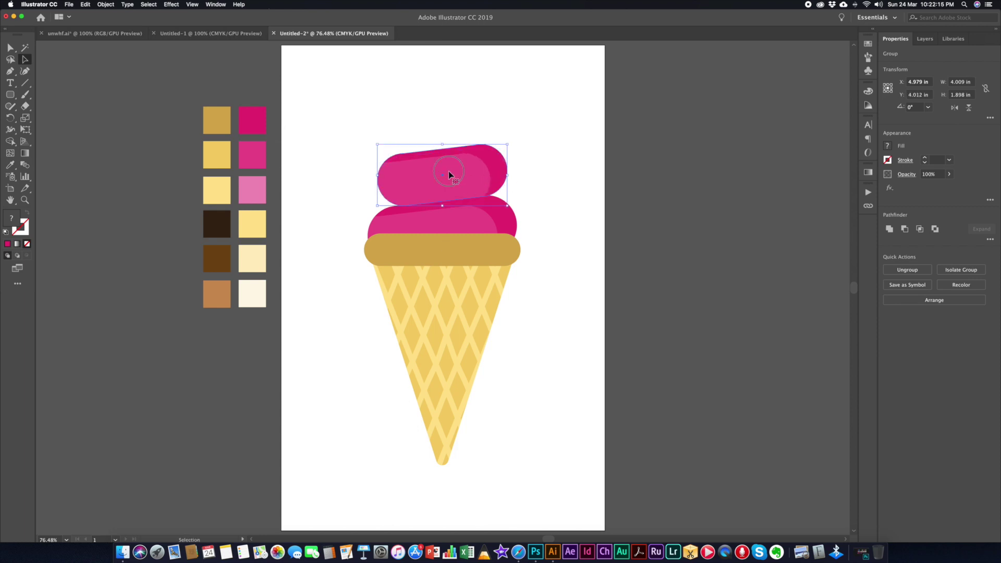
double_click(448, 171)
drag(452, 190, 447, 176)
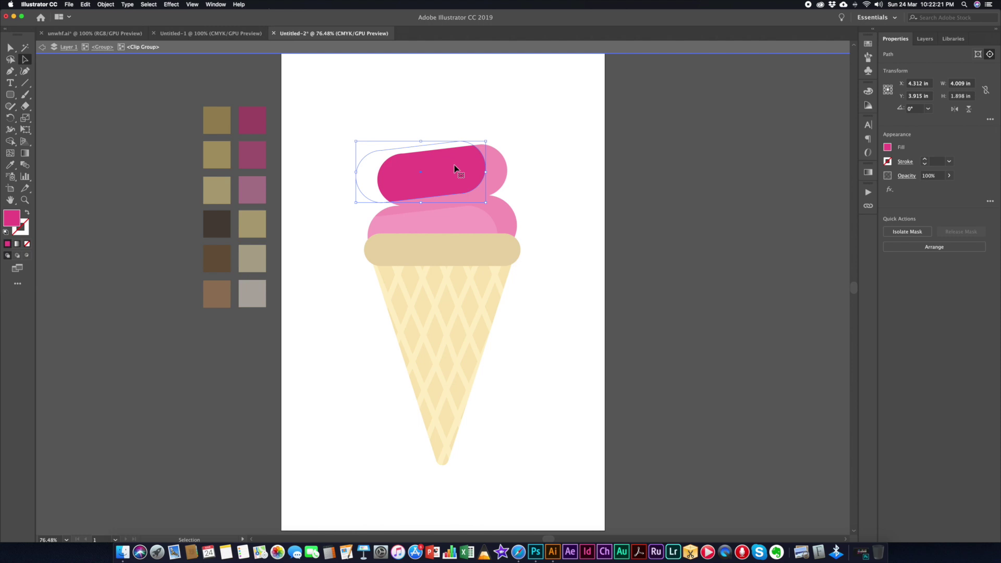
double_click(542, 181)
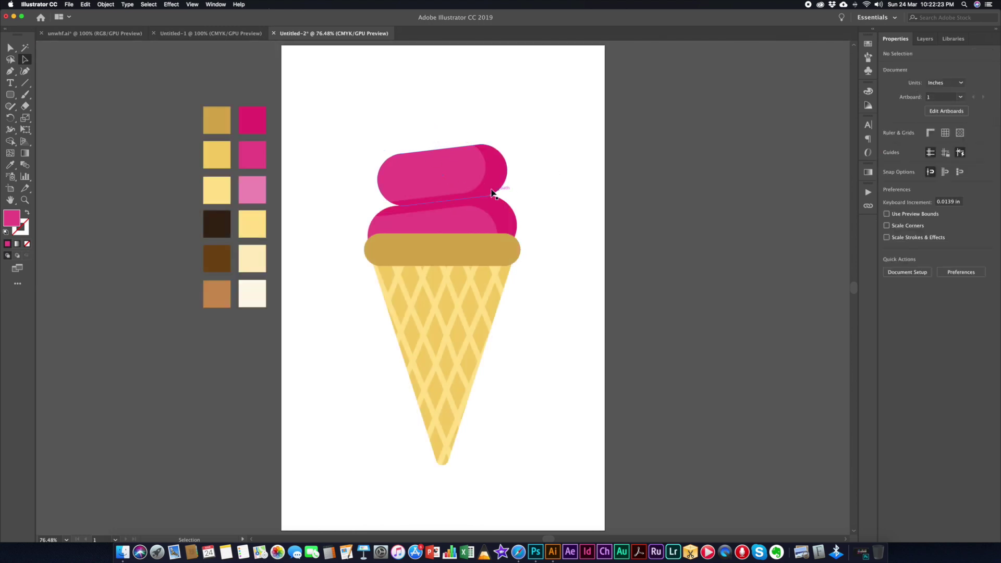
Step: Nudge the top scoop slightly up and left into place on the first
click(477, 177)
click(530, 186)
drag(490, 183, 486, 181)
click(539, 183)
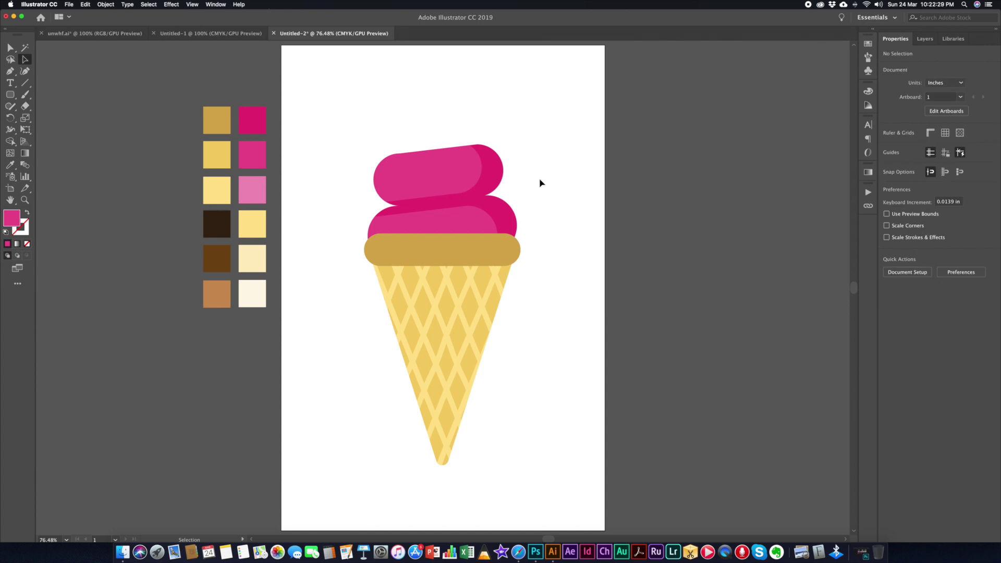
click(470, 170)
drag(443, 151, 440, 148)
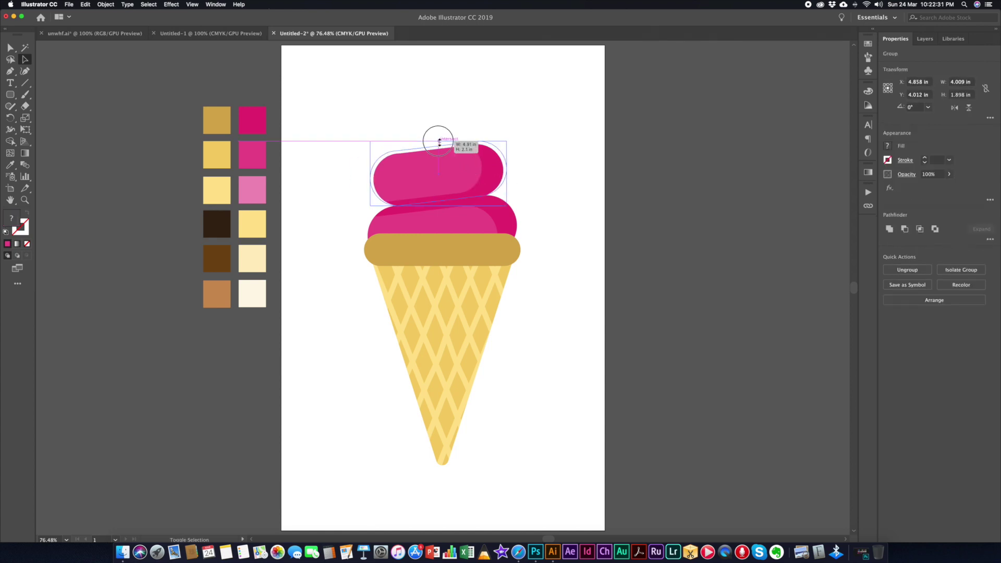
click(523, 150)
scroll(532, 245, up, 3)
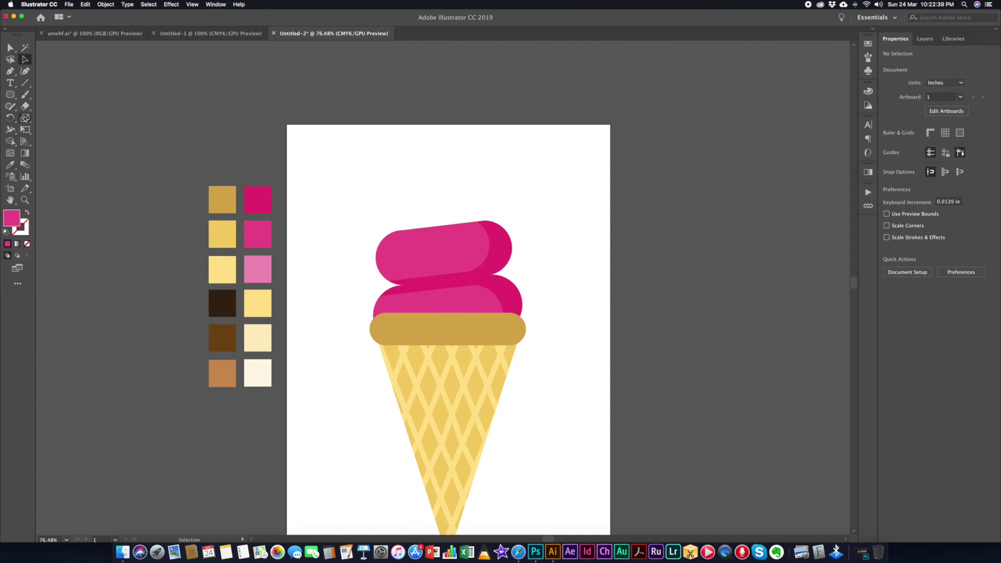
click(12, 98)
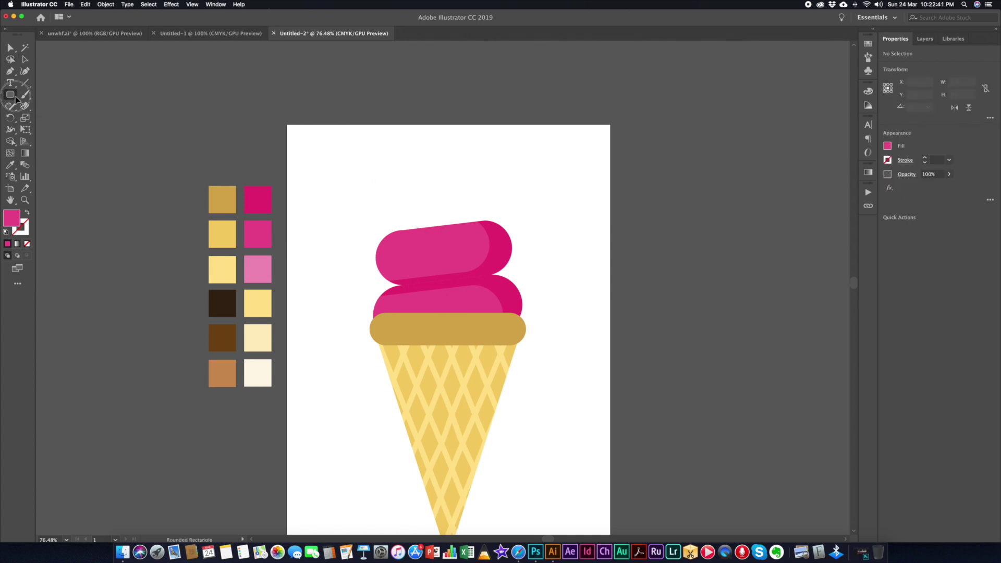
Step: Create a 3-sided polygon and place the enlarged pink triangle on the top swirl
drag(11, 97, 58, 130)
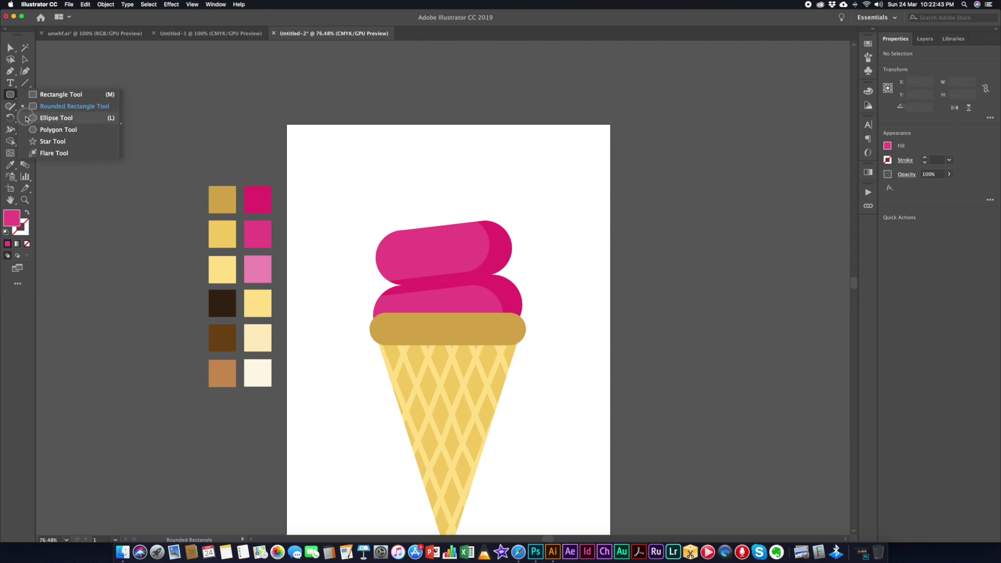
click(409, 146)
key(Return)
key(a)
click(416, 163)
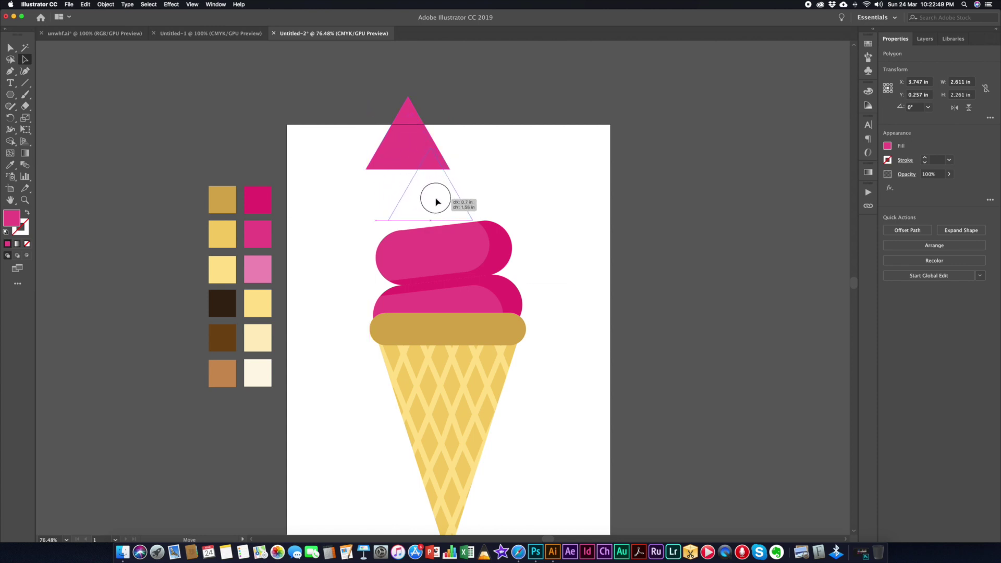
drag(416, 164, 437, 198)
drag(430, 148, 480, 132)
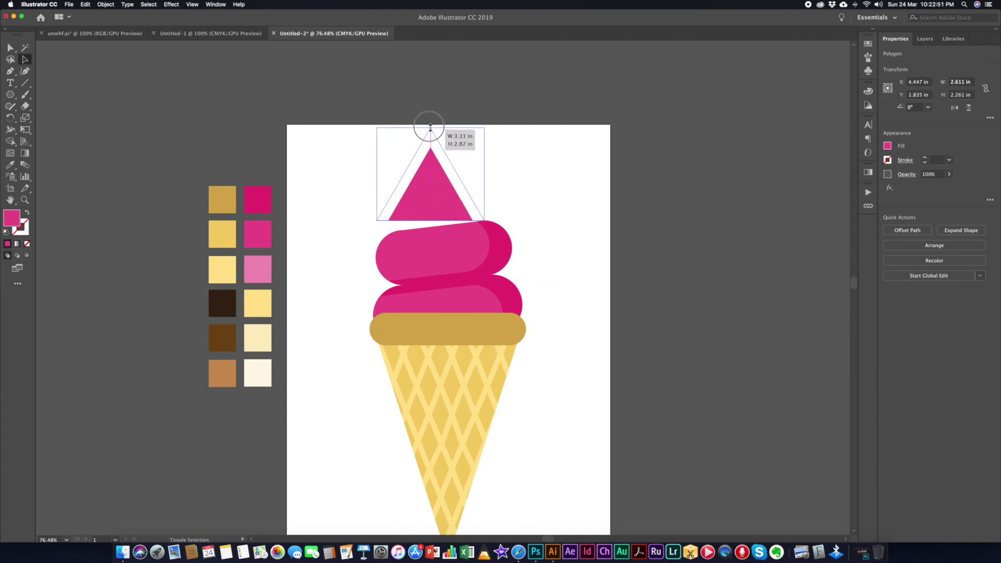
Step: Undo an accidental downscale of the whole ice cream
scroll(522, 251, down, 4)
shift+click(413, 380)
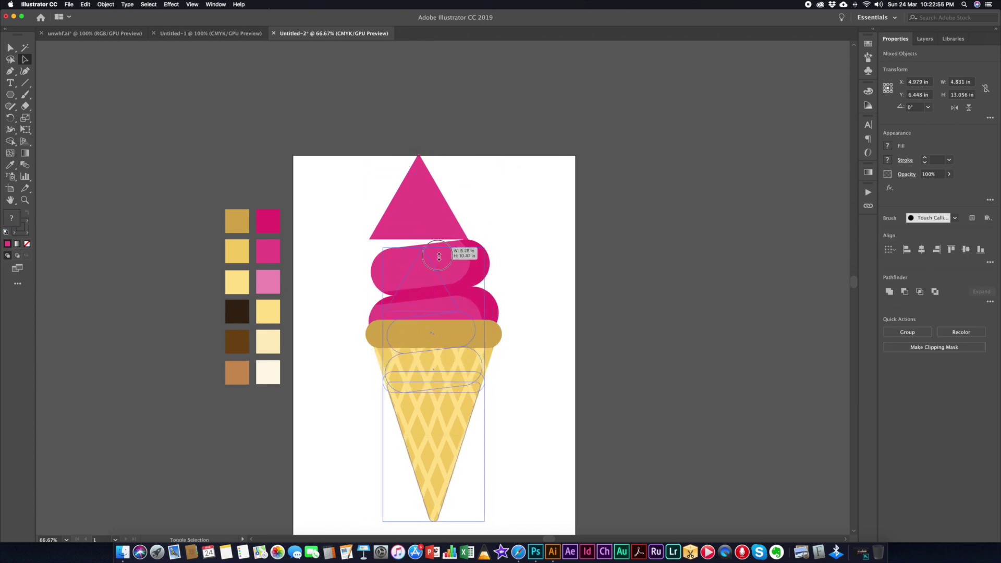
drag(433, 154, 436, 265)
scroll(510, 262, down, 3)
click(387, 426)
key(super+z)
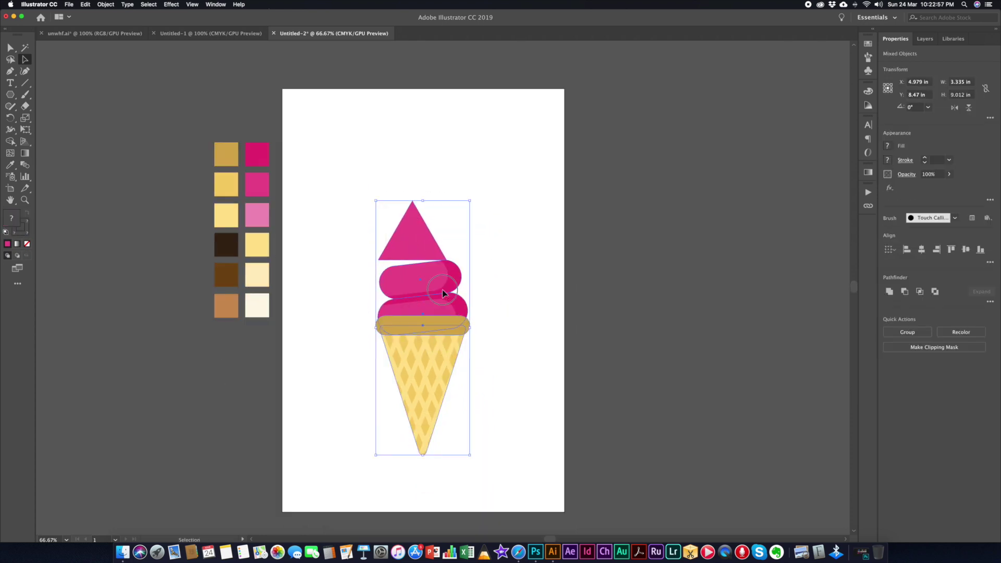
key(super+z)
click(490, 223)
scroll(490, 225, up, 2)
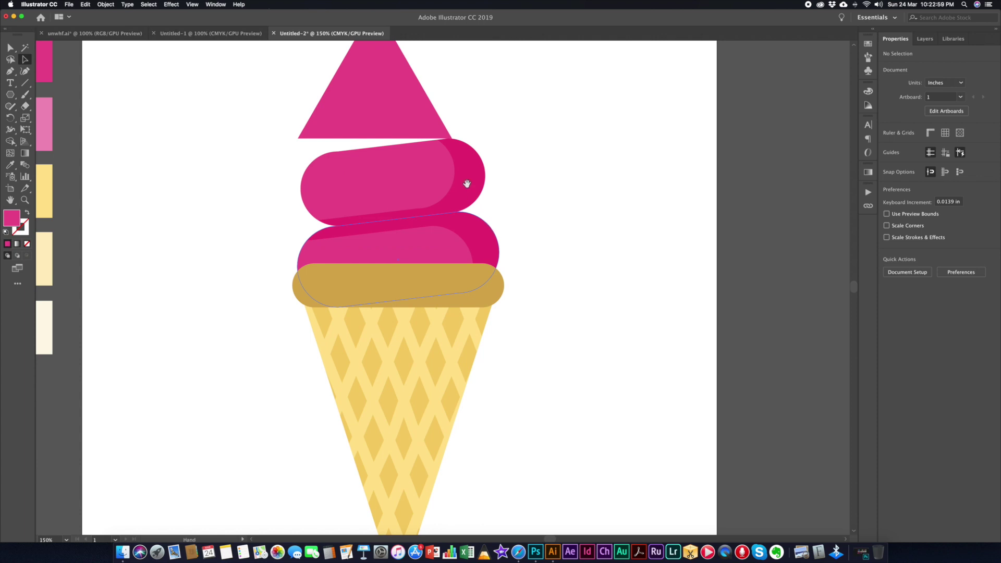
Step: Seat the pink triangle on the top swirl, undoing a stray brush dot
scroll(465, 161, up, 5)
scroll(465, 162, left, 2)
mouse_move(454, 277)
mouse_down()
mouse_move(442, 267)
mouse_move(450, 263)
mouse_up()
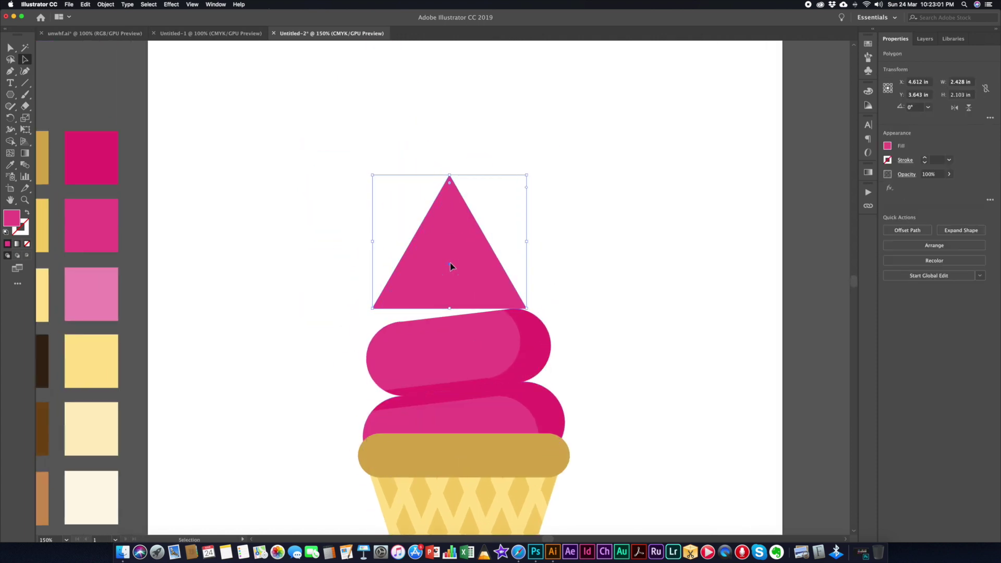
key(i)
click(537, 335)
key(b)
click(577, 258)
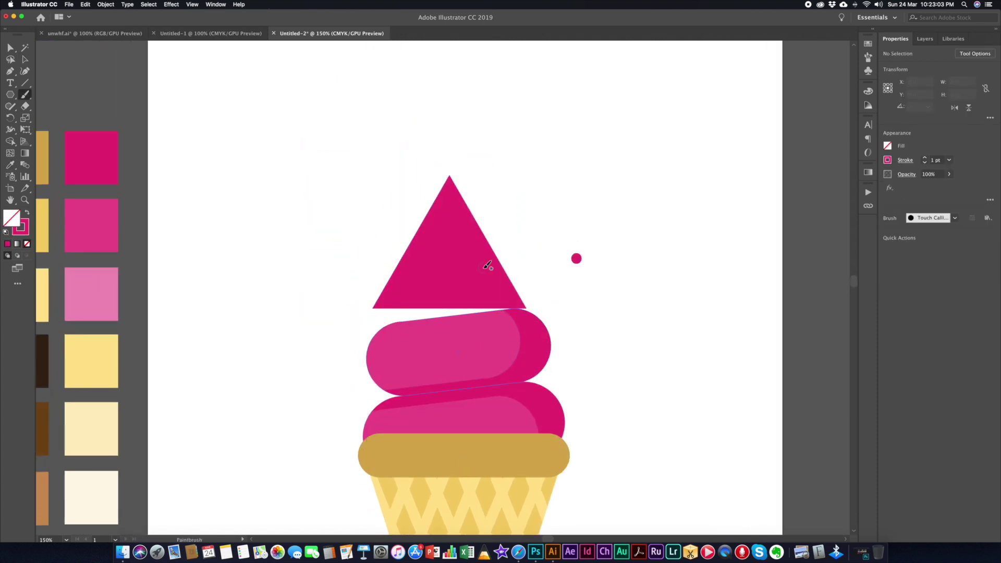
key(ctrl+z)
key(a)
click(554, 264)
click(457, 274)
Step: Rotate the triangle so it tilts to match the swirl below
key(r)
drag(527, 268, 475, 281)
key(a)
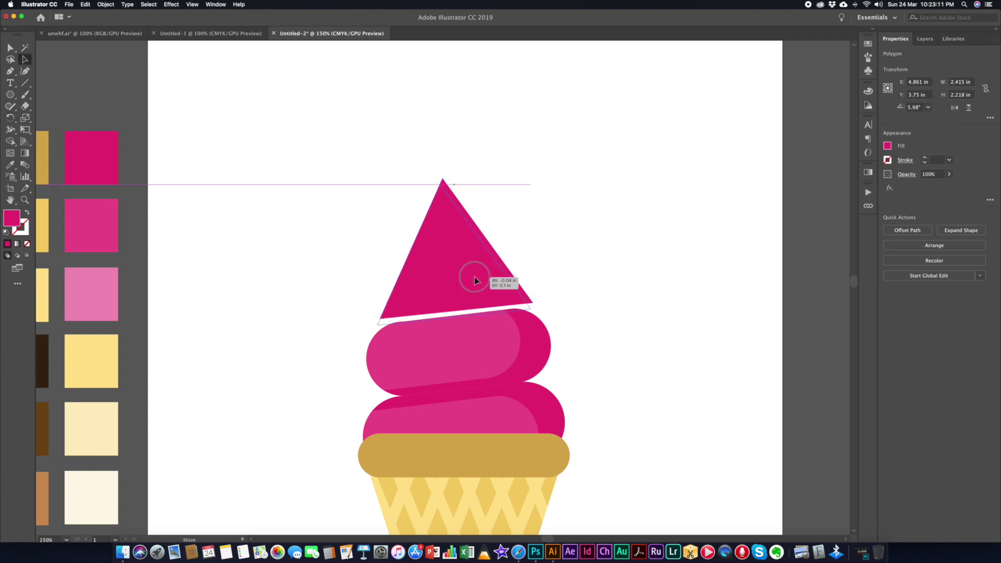
click(553, 275)
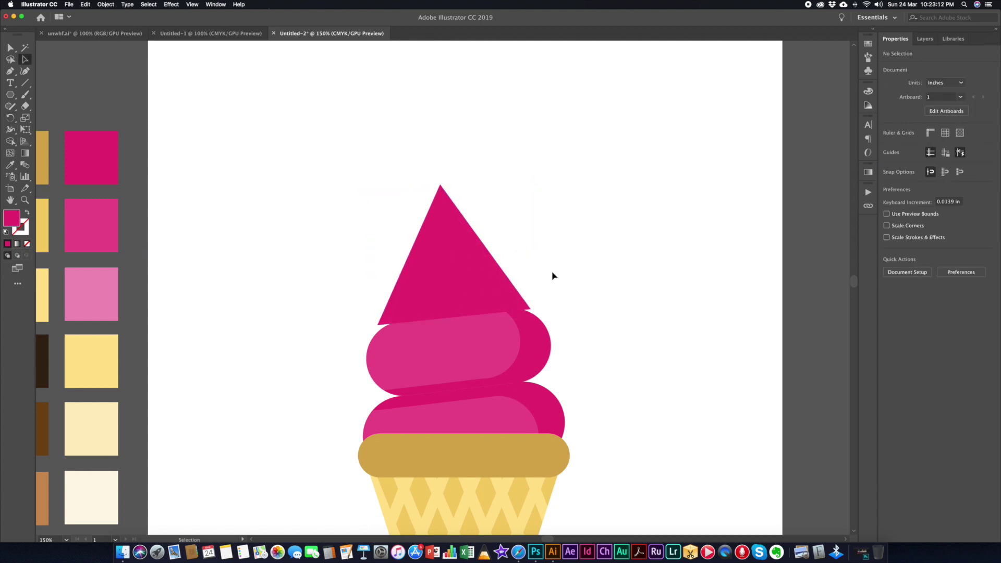
click(474, 284)
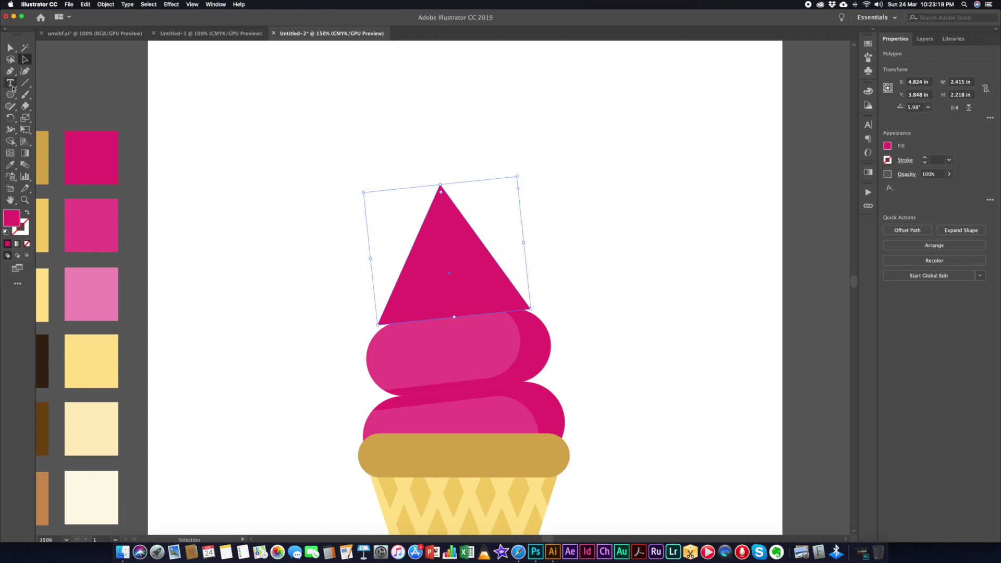
Step: Curve the triangle's left and right edges outward with the Anchor Point tool
click(22, 73)
drag(22, 73, 63, 110)
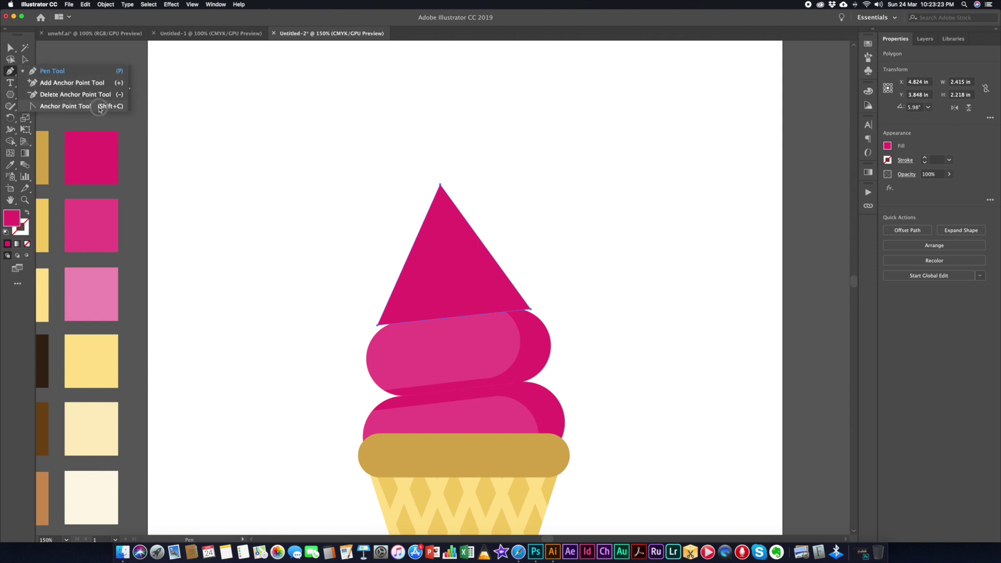
drag(62, 110, 111, 108)
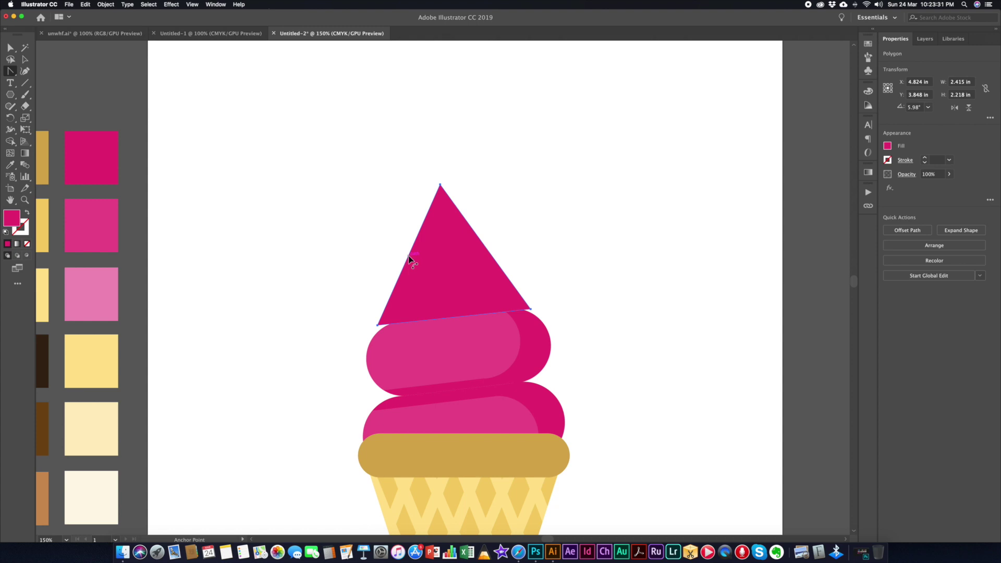
drag(410, 259, 393, 256)
drag(393, 256, 399, 260)
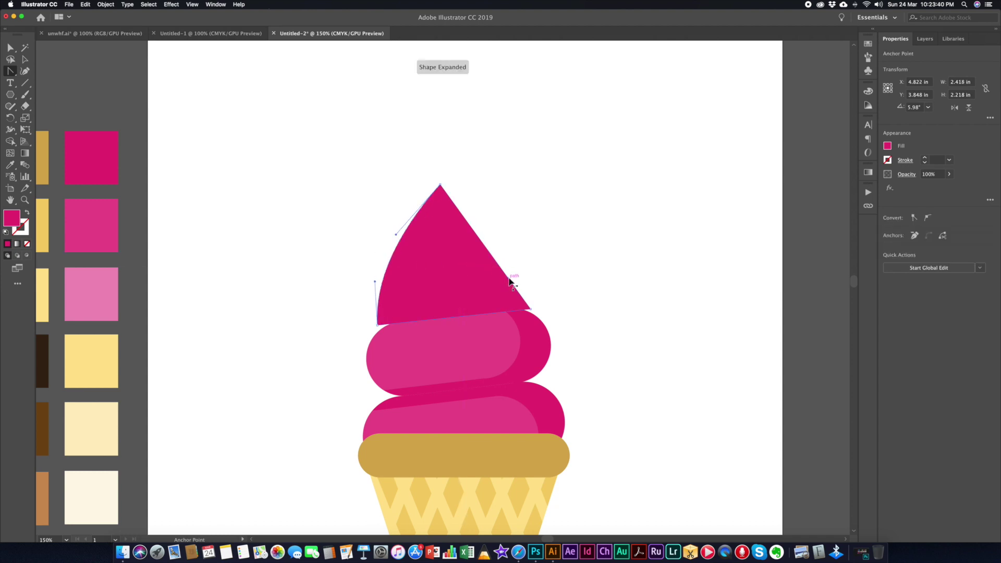
drag(510, 280, 532, 271)
key(a)
click(469, 226)
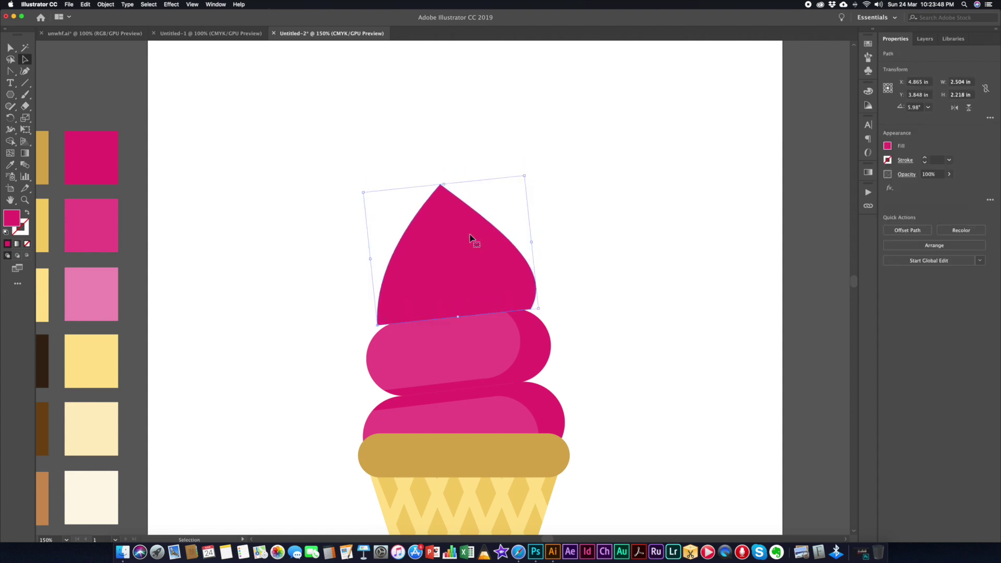
Step: Add an anchor on the upper edge and pull it into a dip, rounding the right bulge
key(p)
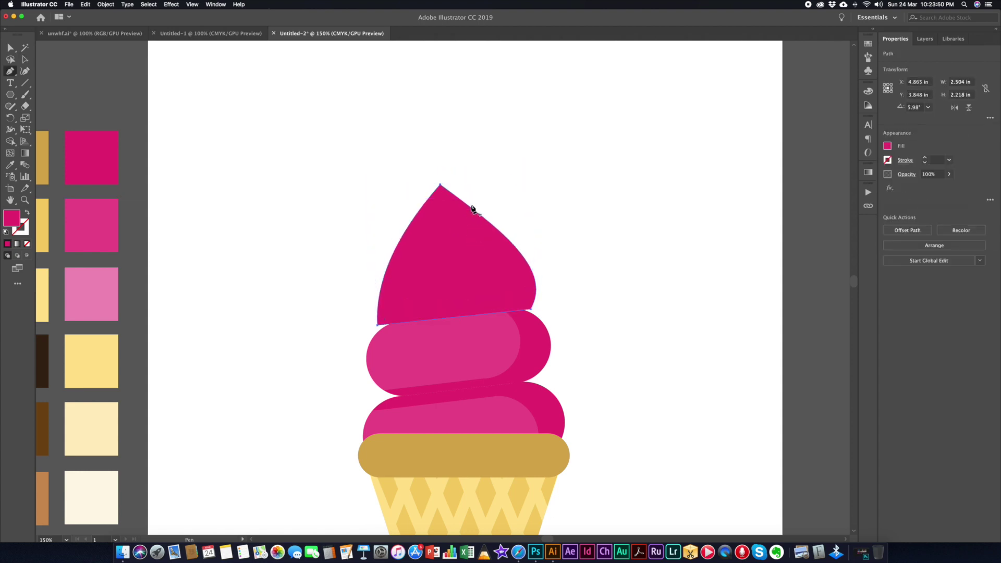
click(470, 210)
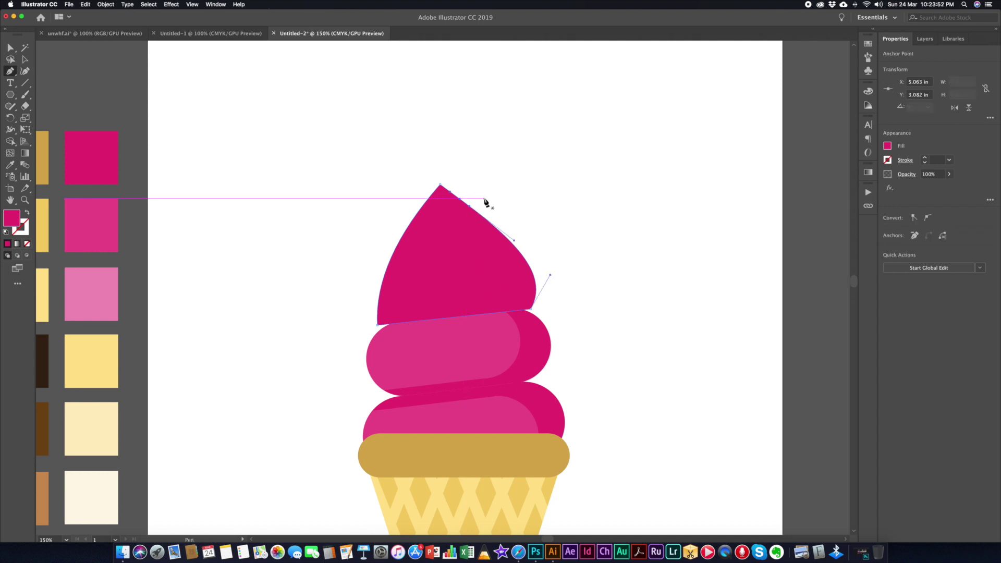
key(v)
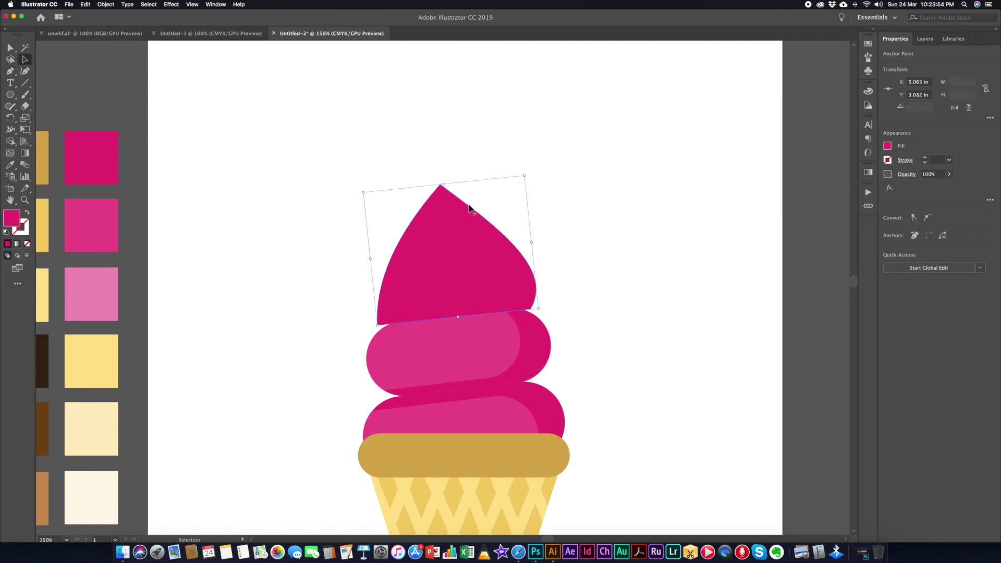
drag(470, 209, 450, 212)
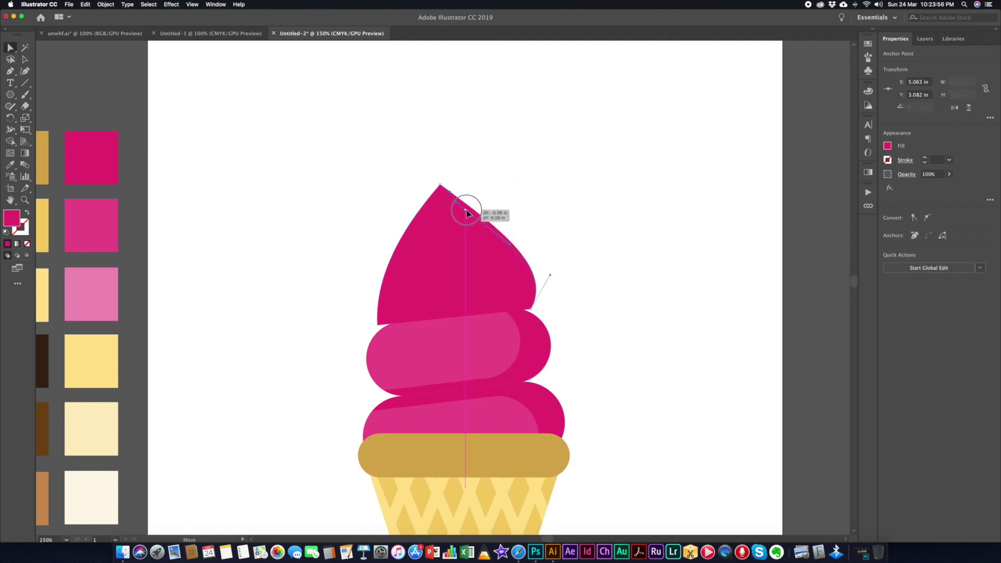
drag(503, 257, 521, 241)
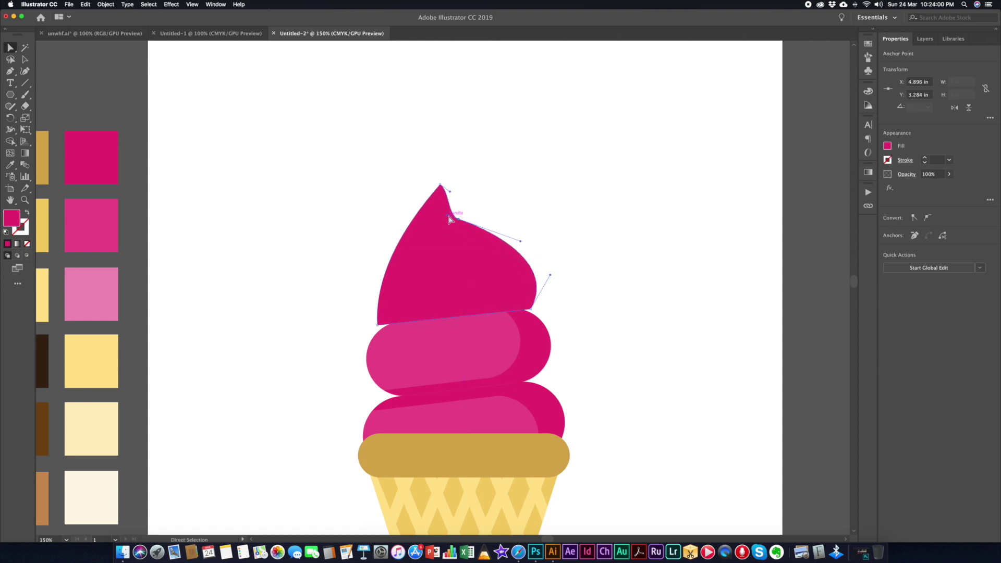
drag(450, 219, 463, 217)
drag(521, 241, 525, 230)
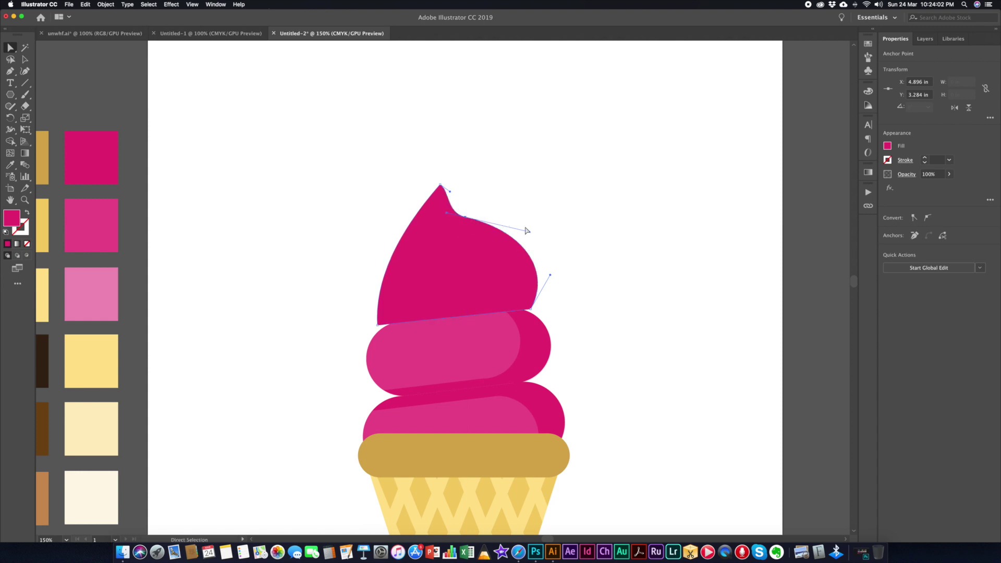
Step: Round off the swirl's pointed top tip with a corner widget
click(584, 238)
key(a)
click(464, 278)
click(464, 280)
drag(441, 195, 445, 202)
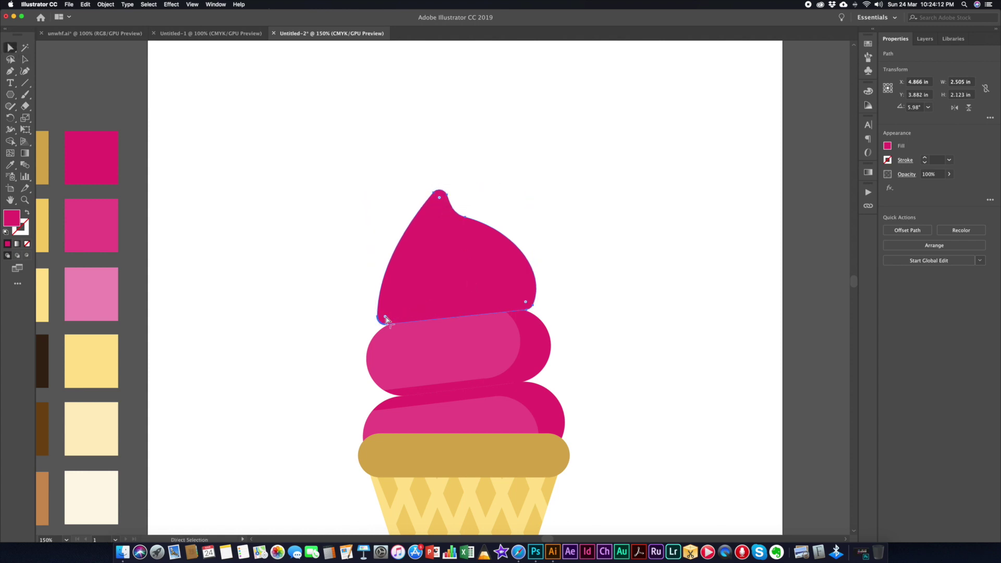
Step: Round the top swirl's bottom-left and right corners
drag(386, 319, 392, 313)
click(568, 293)
click(530, 306)
click(524, 302)
drag(521, 295, 527, 296)
Step: Turn the top tip into a small rounded cap and deepen the curl's dip
key(v)
click(590, 295)
click(461, 248)
key(a)
click(439, 196)
mouse_move(437, 194)
mouse_down()
mouse_move(466, 194)
mouse_move(485, 225)
mouse_up()
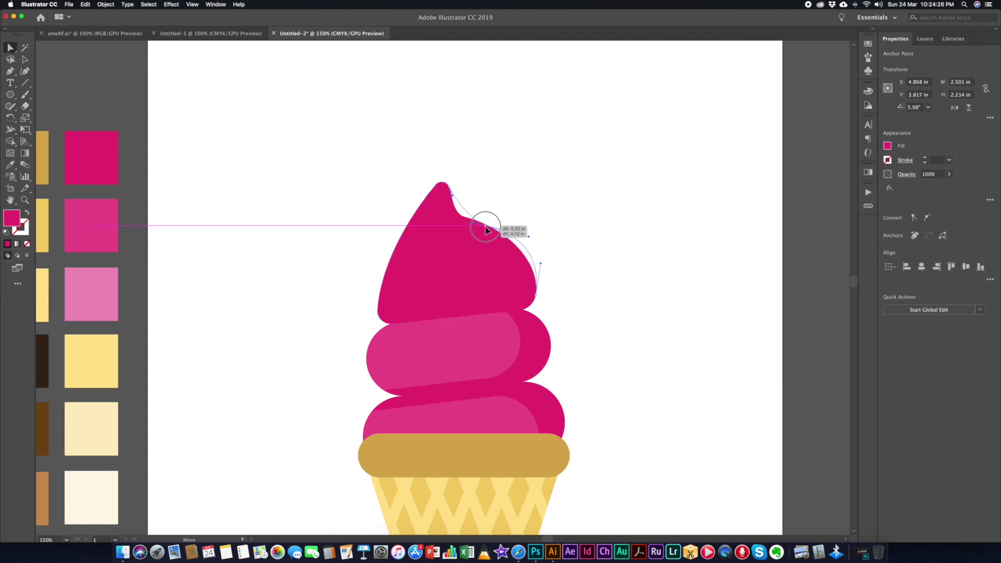
drag(485, 226, 472, 232)
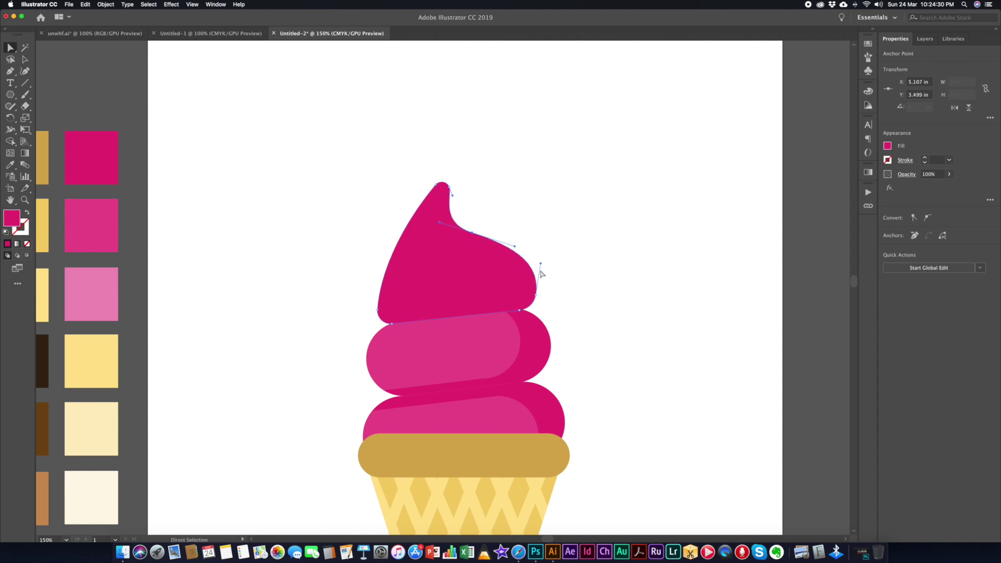
click(488, 198)
Step: Zoom out to review the whole ice cream, reverting an accidental move of the swirl
key(ctrl+minus)
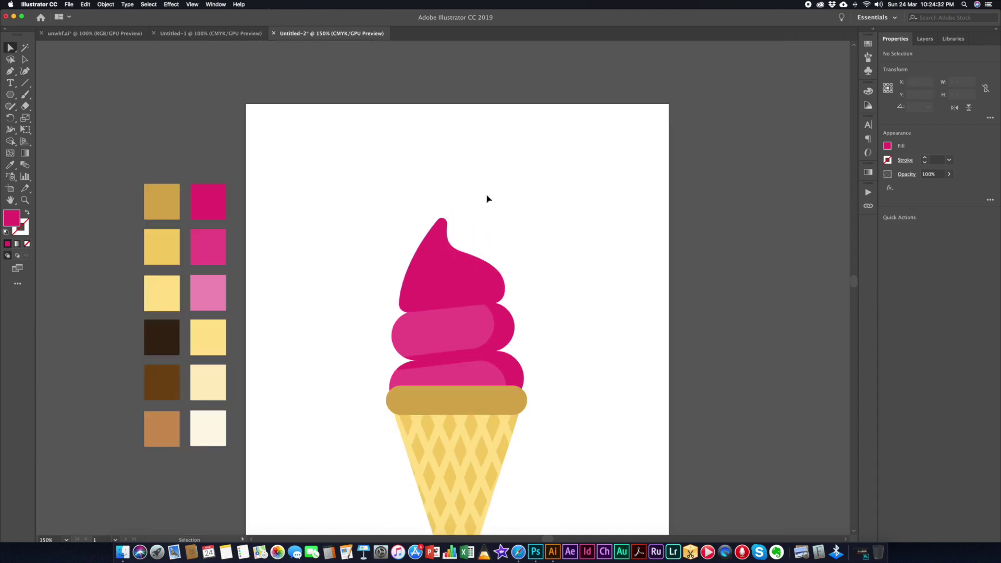
key(ctrl+minus)
key(ctrl+plus)
key(ctrl+plus)
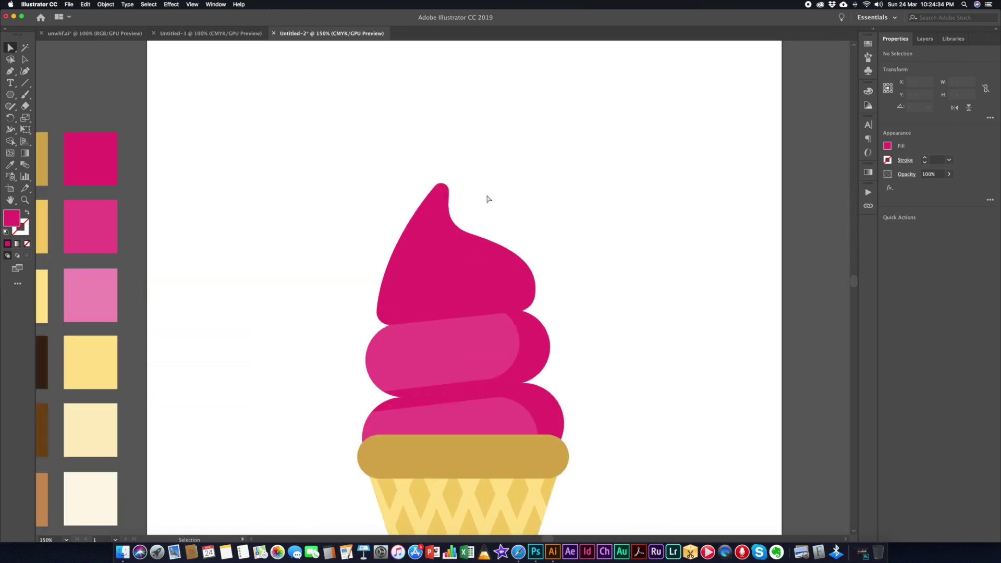
click(443, 234)
drag(474, 228, 477, 221)
key(v)
key(ctrl+z)
Step: Smooth the curve around the swirl's dip and refine the rounded tip
key(a)
click(473, 228)
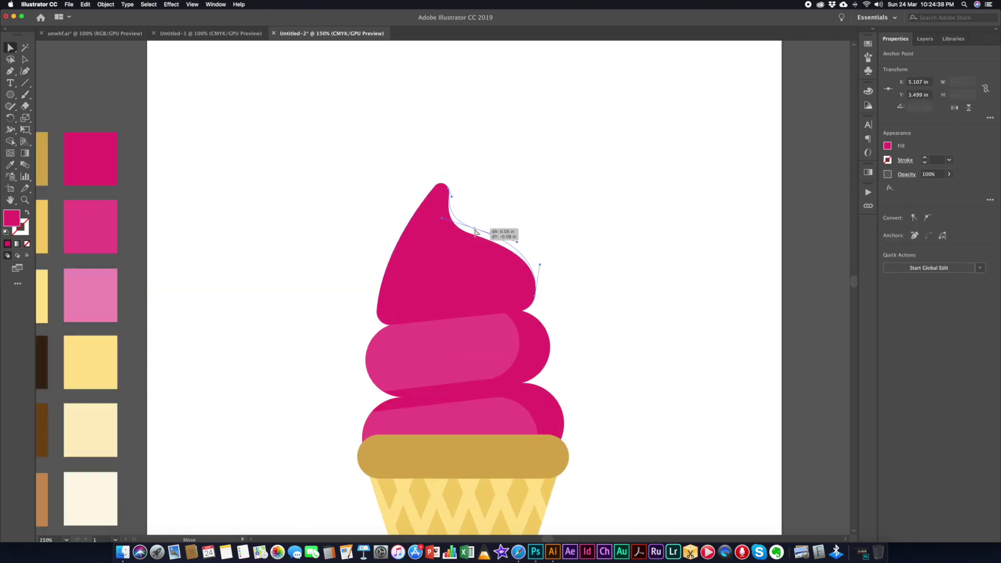
drag(444, 224, 448, 218)
drag(517, 247, 505, 234)
click(595, 277)
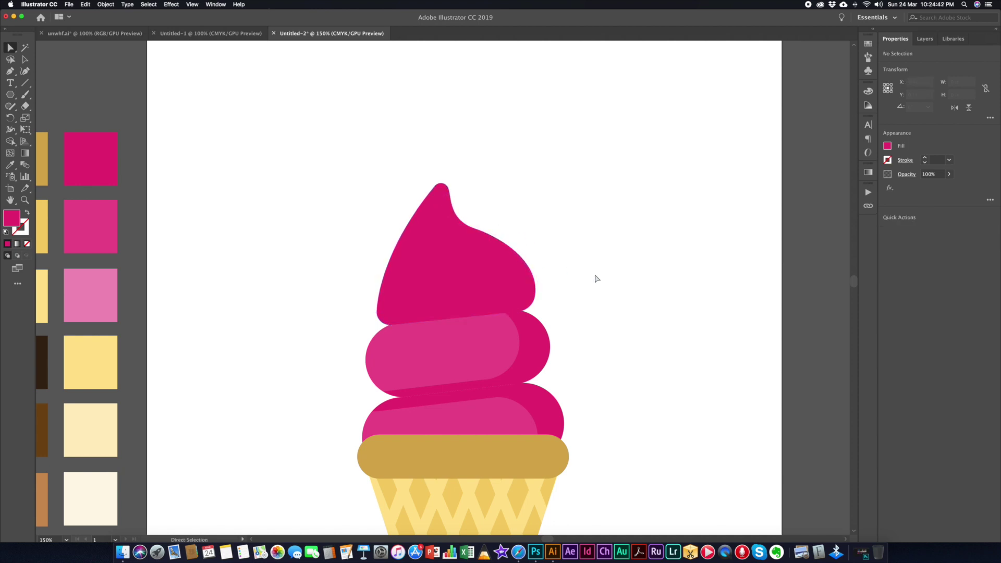
click(432, 203)
drag(430, 190, 434, 181)
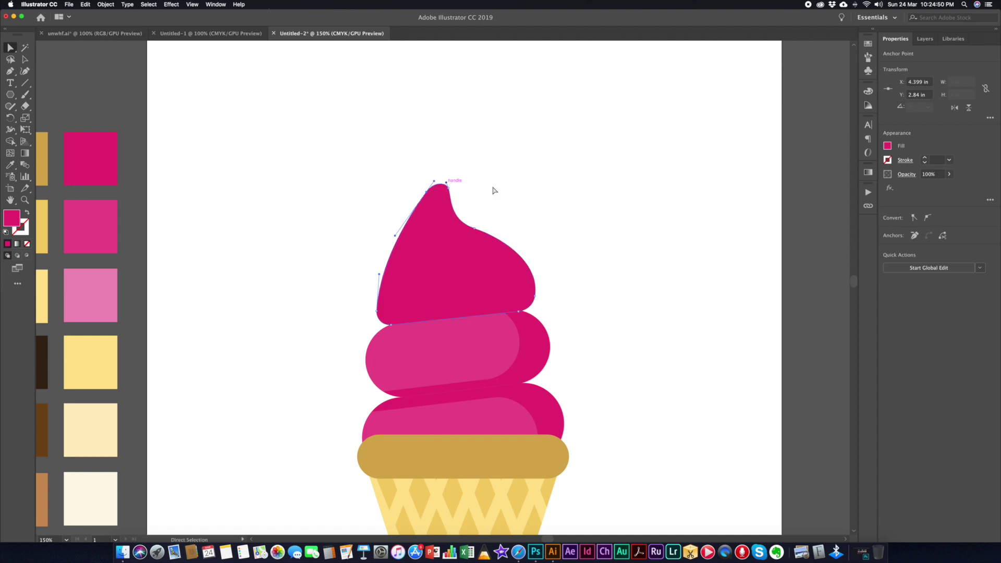
click(411, 240)
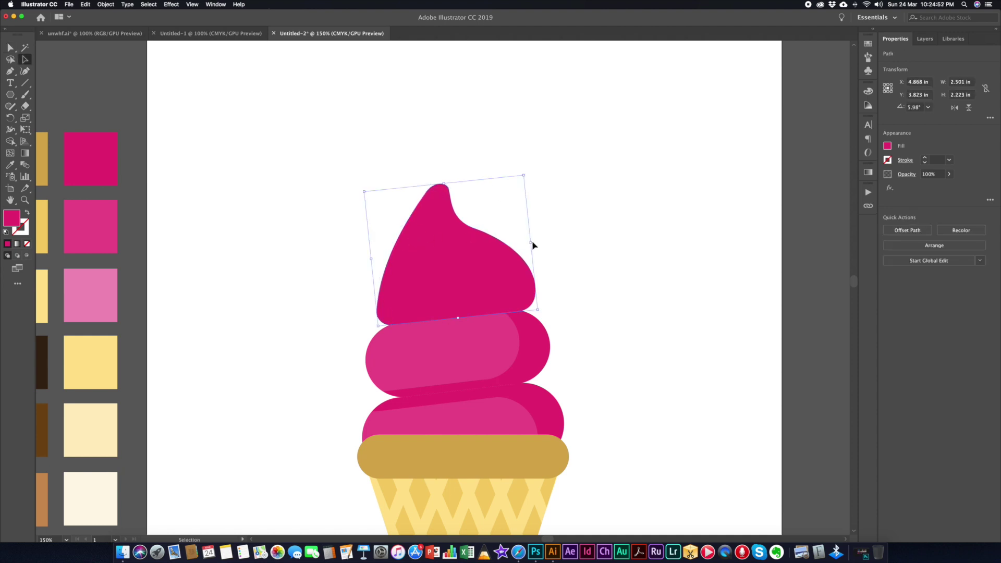
Step: Duplicate the top swirl, fill the copy with lighter pink, and shrink it toward the upper left
click(562, 241)
drag(456, 276, 456, 252)
key(super+z)
drag(455, 255, 482, 288)
key(i)
click(473, 346)
key(b)
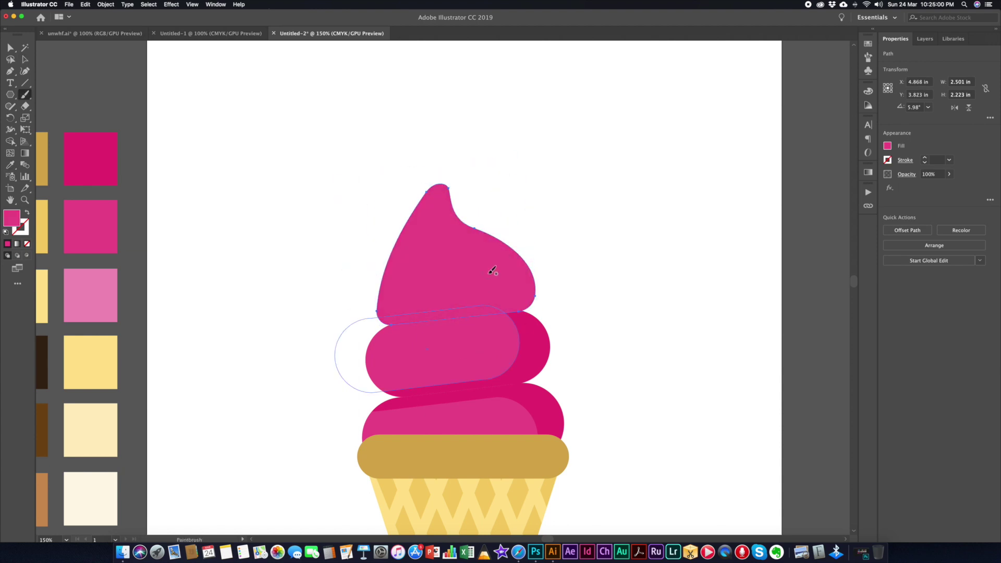
key(a)
drag(537, 310, 476, 285)
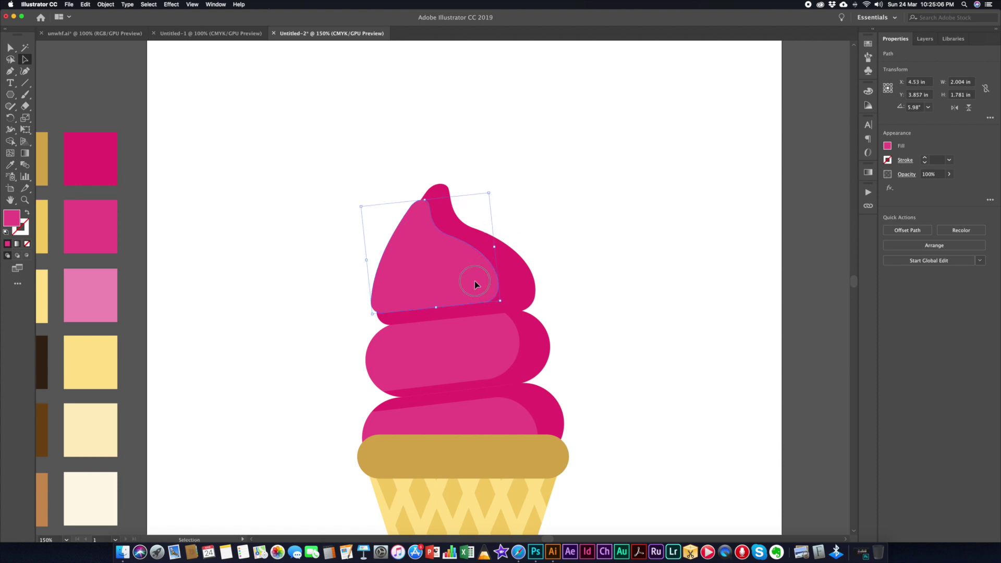
Step: Bring the darker swirl to front and clip the lighter highlight inside it
click(513, 281)
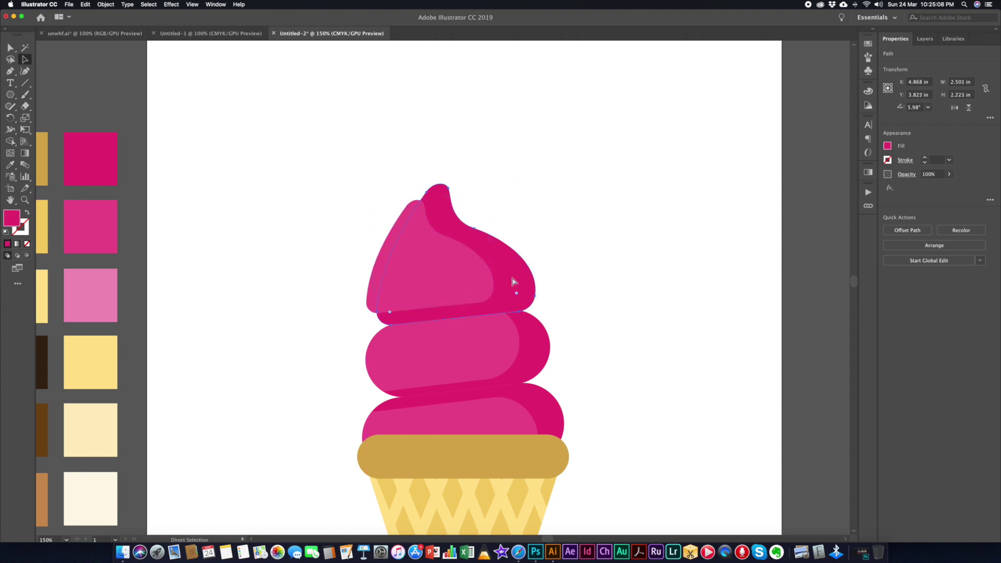
key(ctrl+shift+bracketright)
shift+click(411, 239)
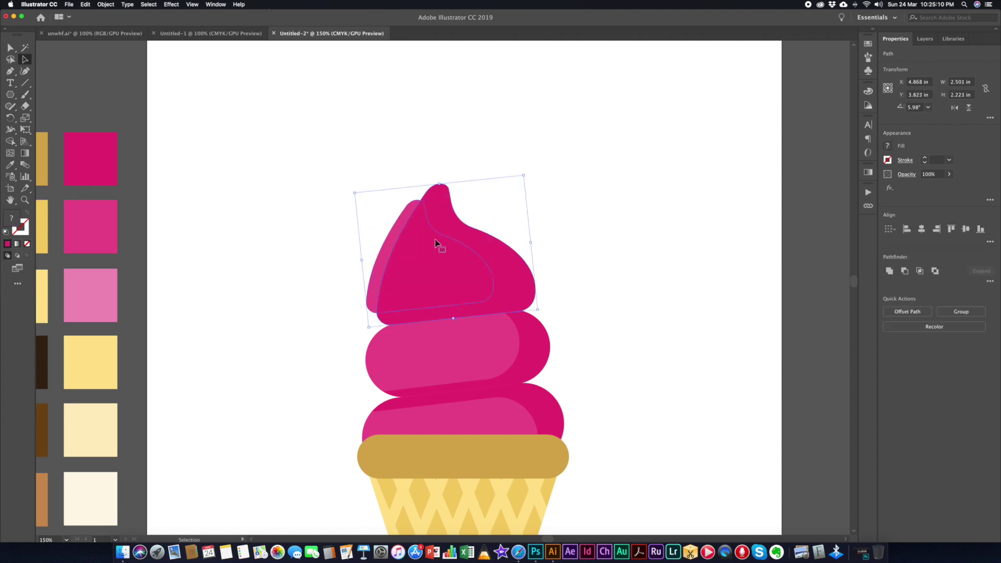
right_click(436, 242)
click(465, 317)
click(583, 268)
Step: Compare the top swirl's highlight with the middle swirl and zoom in on the swirls
scroll(578, 269, down, 5)
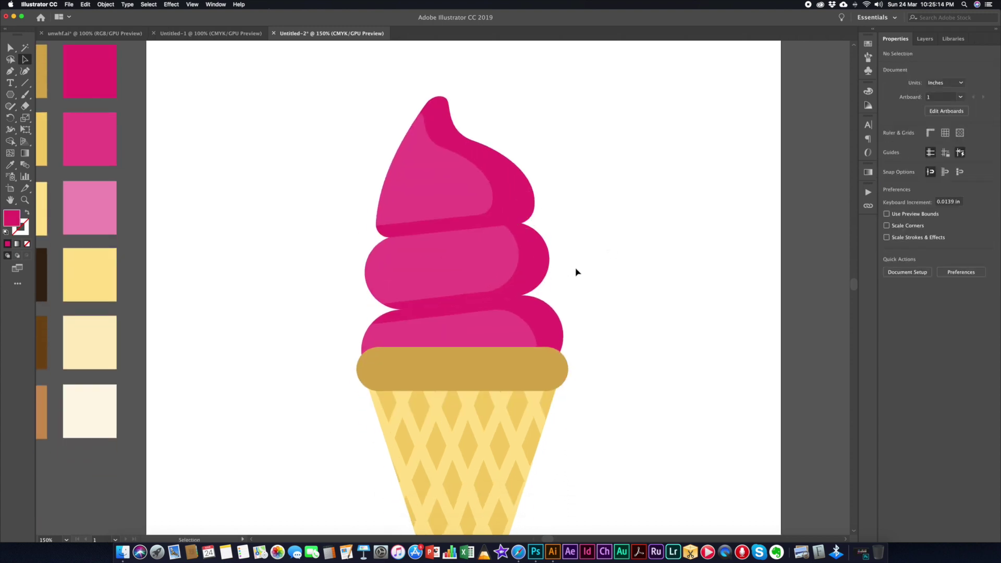
click(497, 253)
key(v)
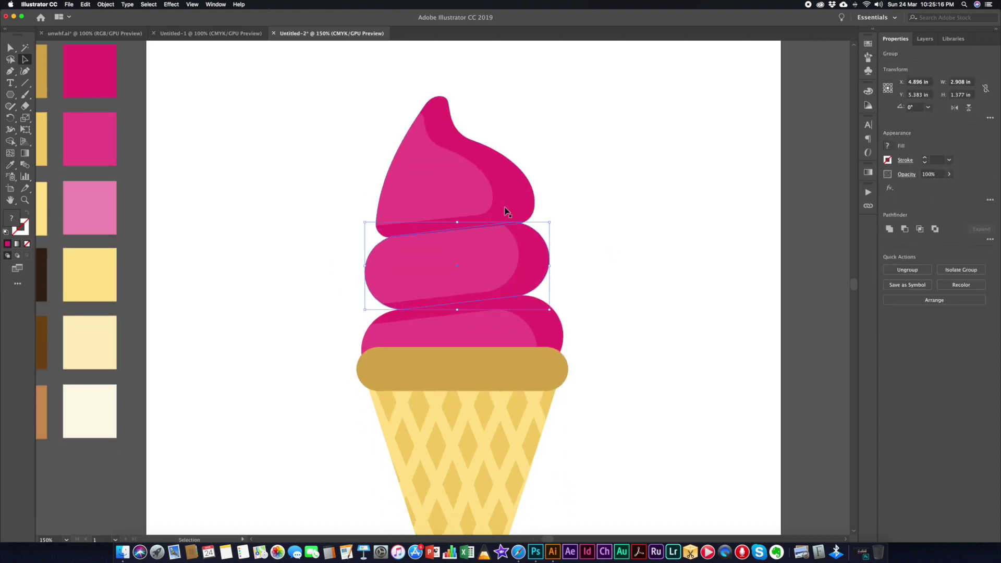
click(506, 209)
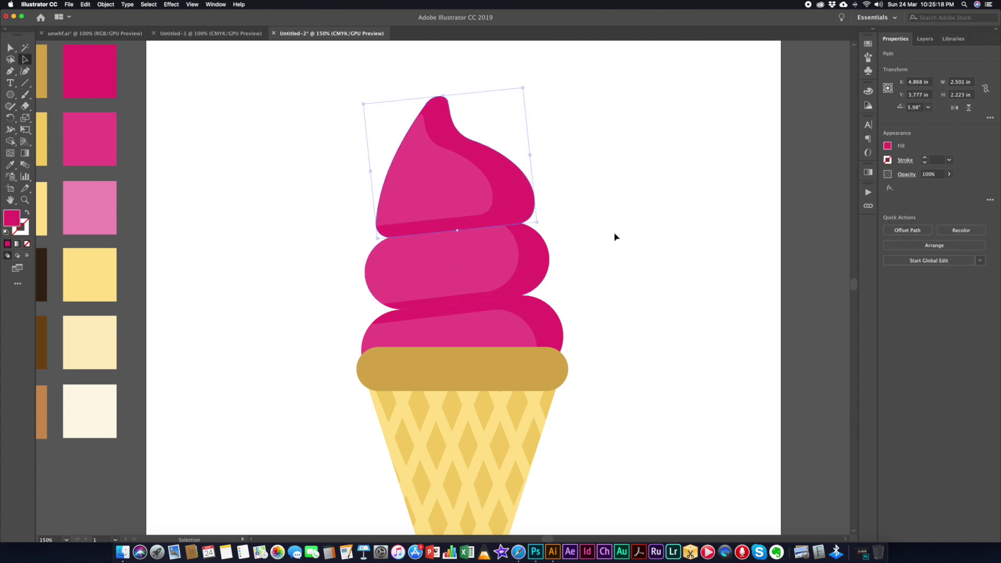
click(542, 168)
click(423, 203)
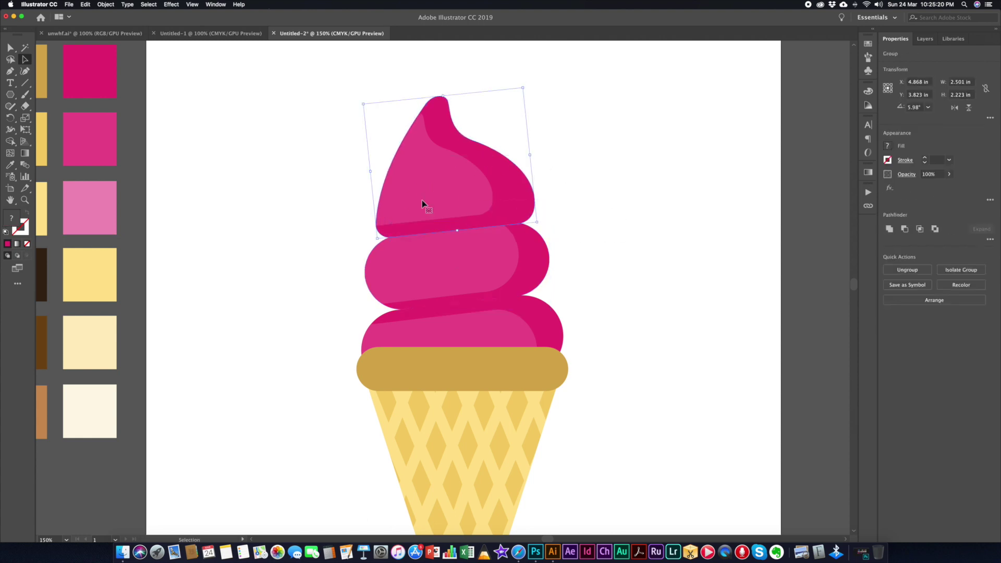
click(599, 229)
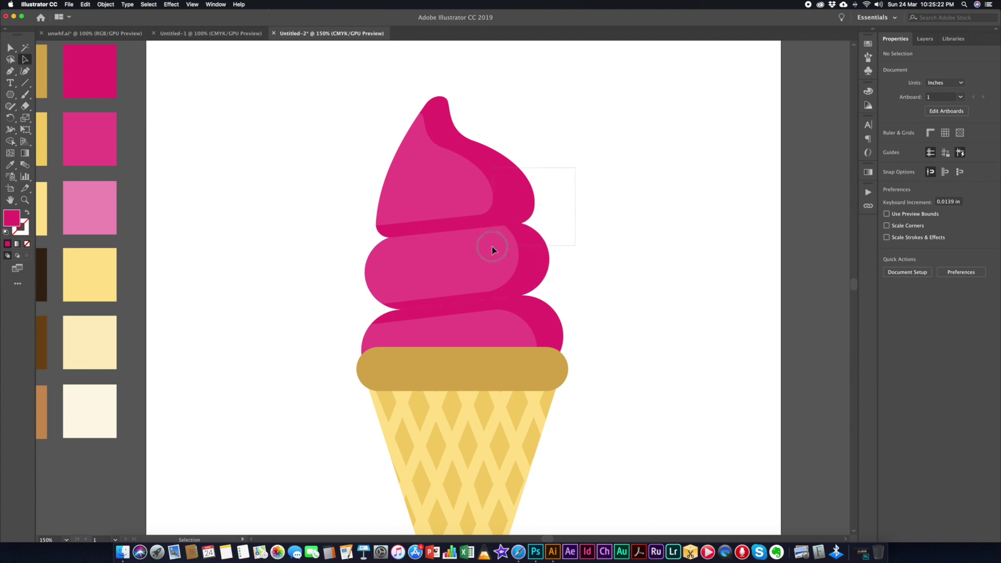
click(493, 251)
click(601, 236)
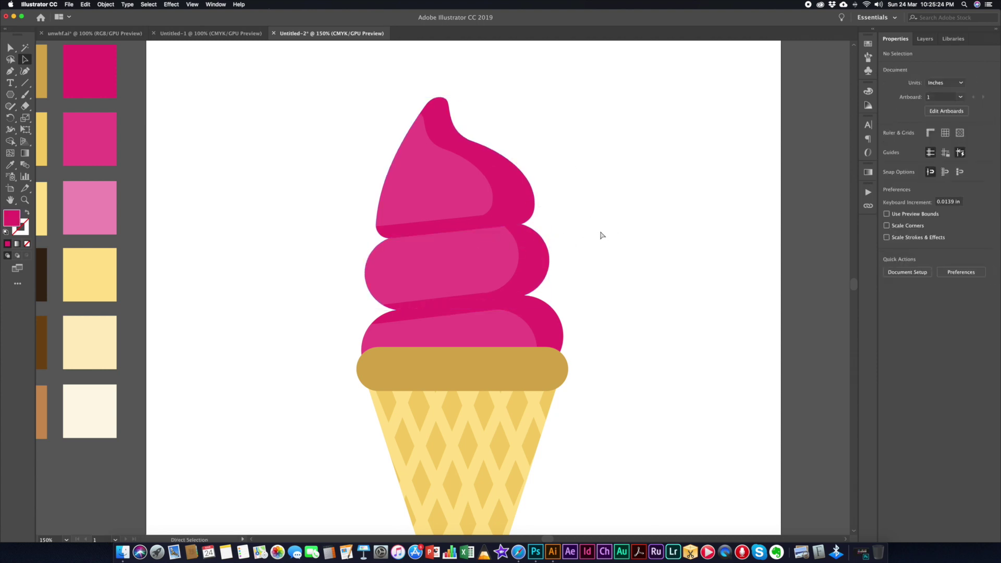
key(ctrl+1)
key(p)
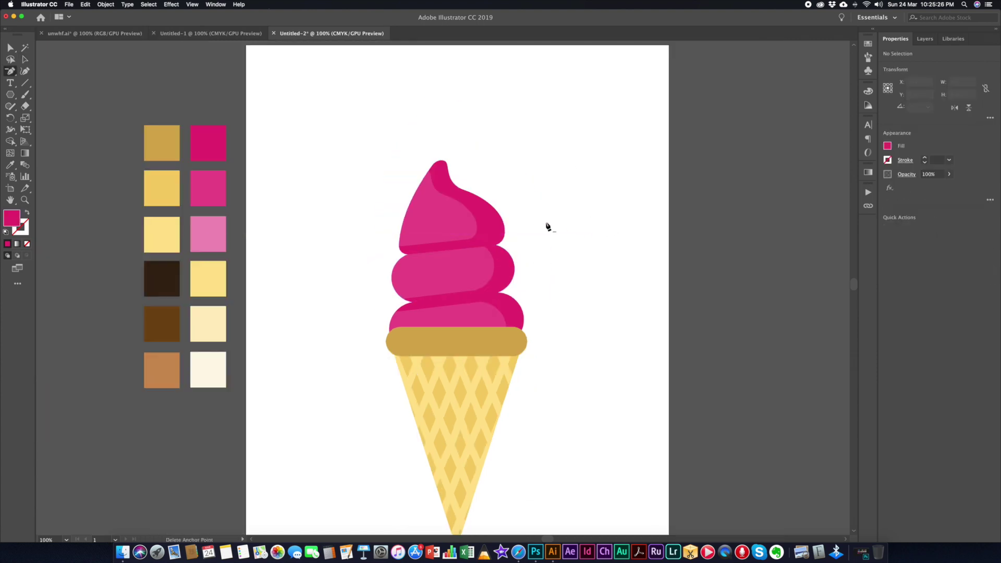
key(a)
key(ctrl+plus)
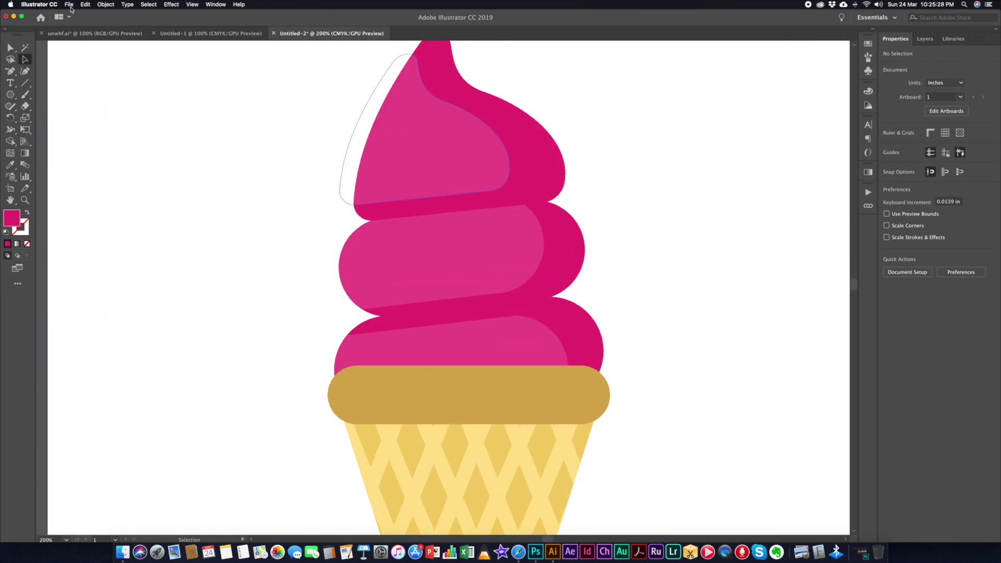
Step: Draw a small rounded-rectangle sprinkle on the top swirl and give it a lighter pink fill
click(17, 97)
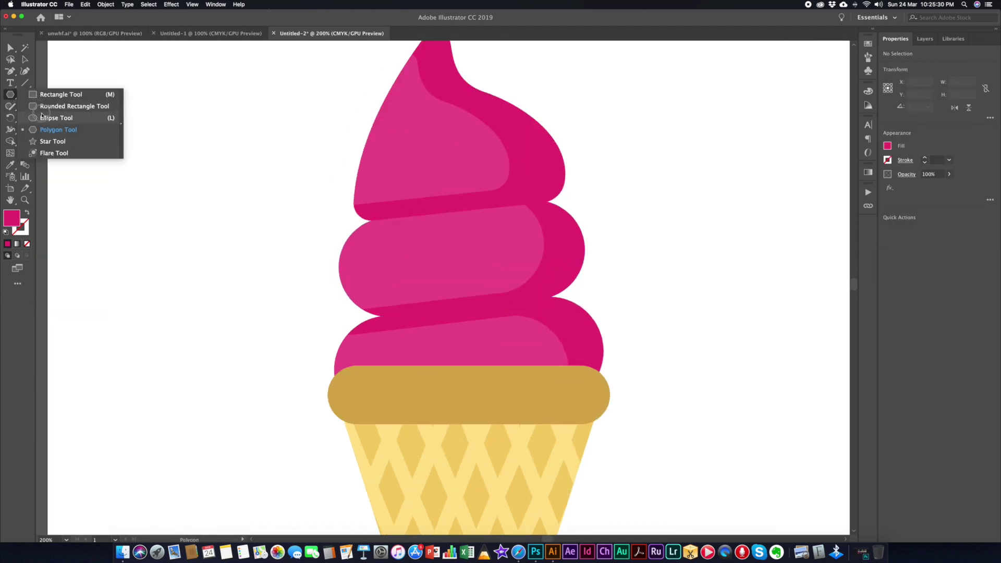
click(52, 106)
drag(519, 131, 521, 148)
key(i)
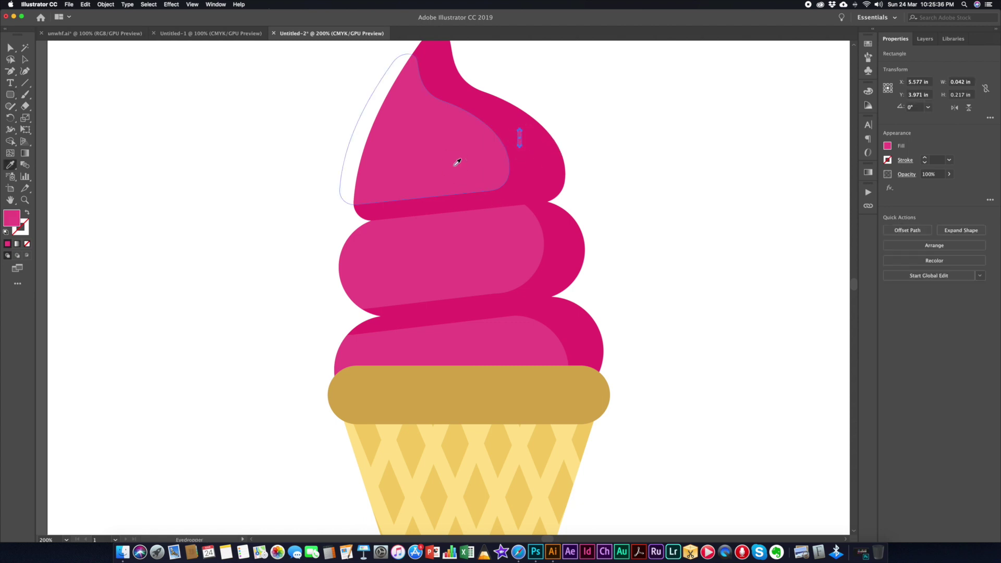
double_click(12, 218)
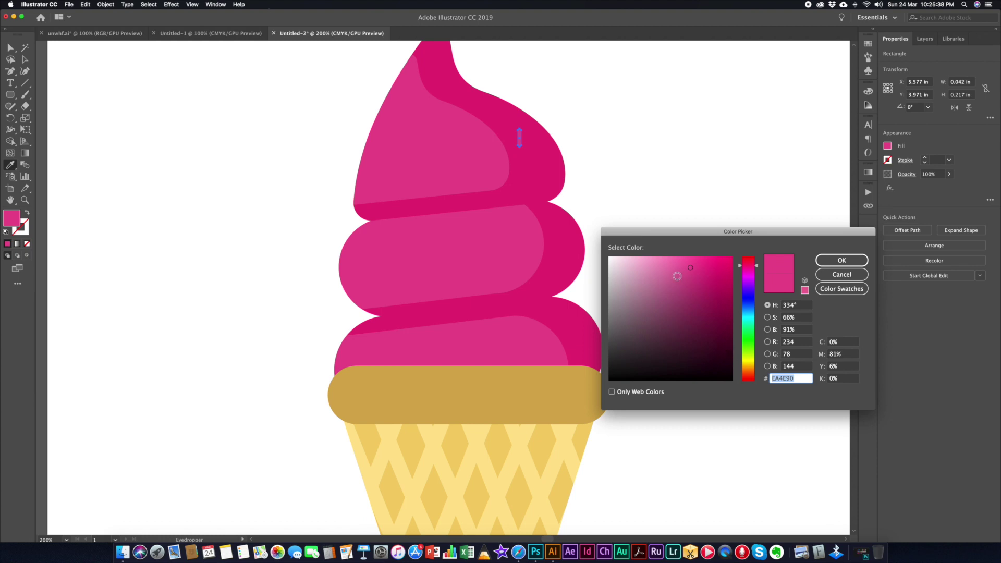
click(676, 259)
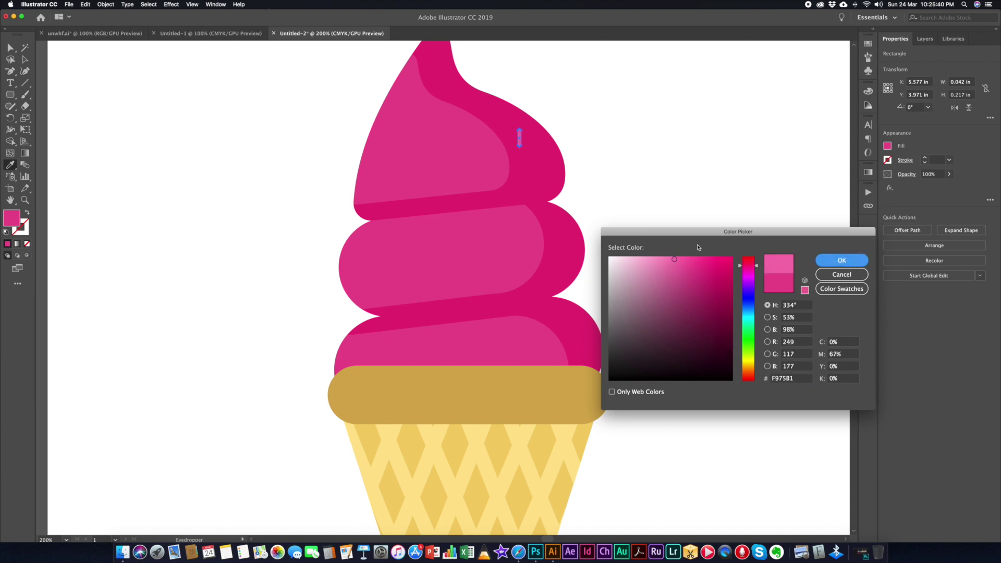
click(842, 260)
Step: Eyedrop the light pink swatch onto the sprinkle, then zoom back in on the top swirl
key(a)
click(629, 204)
key(super+0)
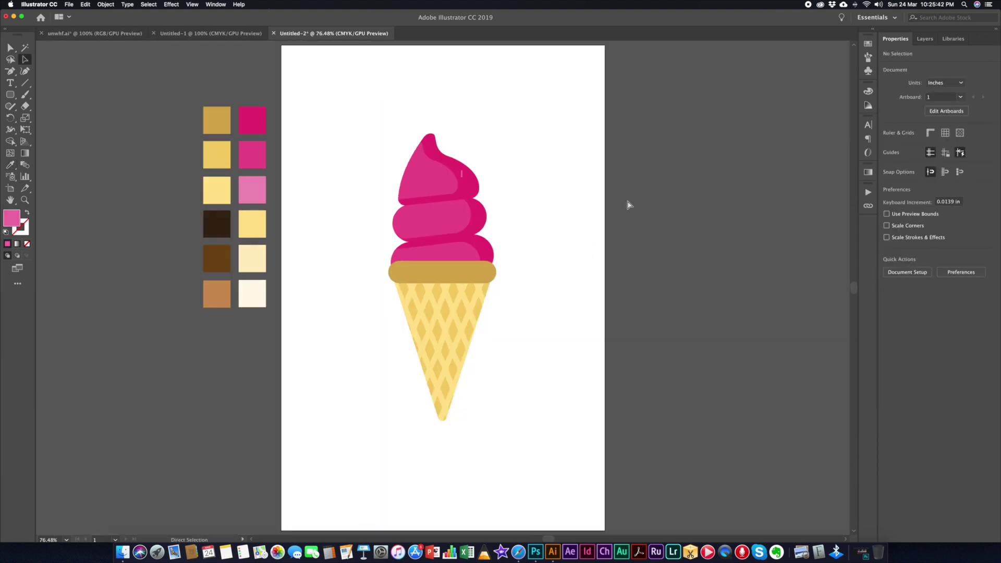
click(462, 173)
key(i)
click(255, 185)
key(a)
click(532, 161)
key(super+equal)
key(super+equal)
drag(480, 63, 502, 223)
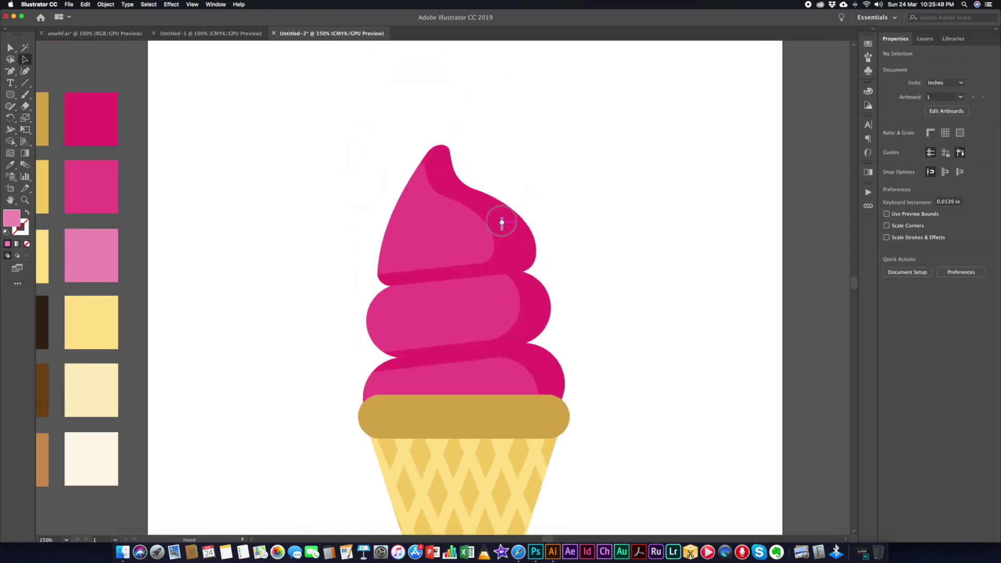
Step: Copy the sprinkle to the left on the top swirl and tilt it diagonally
key(super+equal)
key(super+equal)
mouse_move(559, 161)
mouse_down()
mouse_move(459, 148)
mouse_move(492, 146)
mouse_up()
key(r)
key(a)
scroll(458, 146, down, 2)
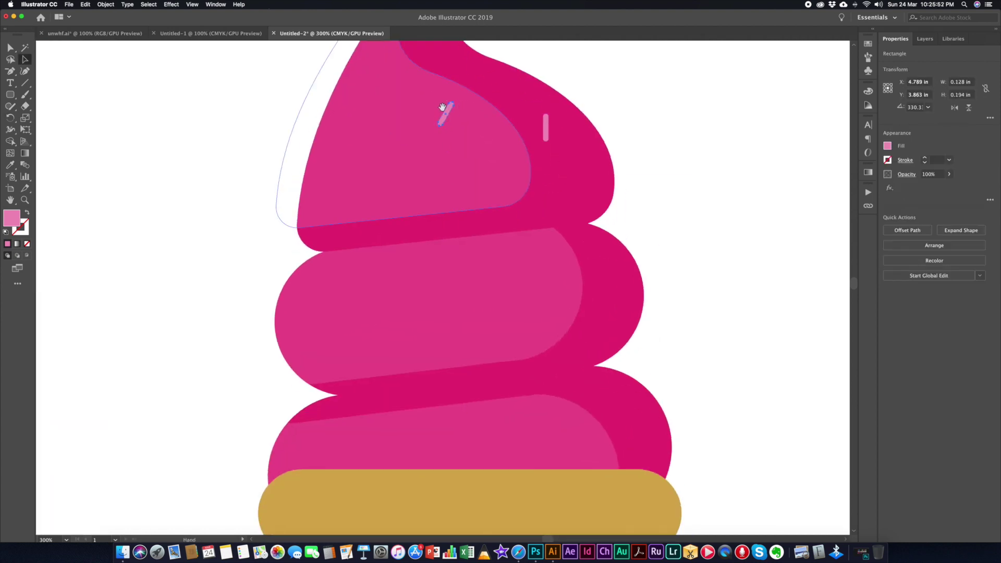
Step: Place another sprinkle copy lower down, turned nearly horizontal
drag(448, 111, 482, 183)
key(t)
key(super+z)
key(a)
key(r)
drag(485, 181, 493, 214)
key(a)
Step: Scatter sprinkle copies across the top, middle and lower swirls
key(super+minus)
scroll(532, 213, down, 5)
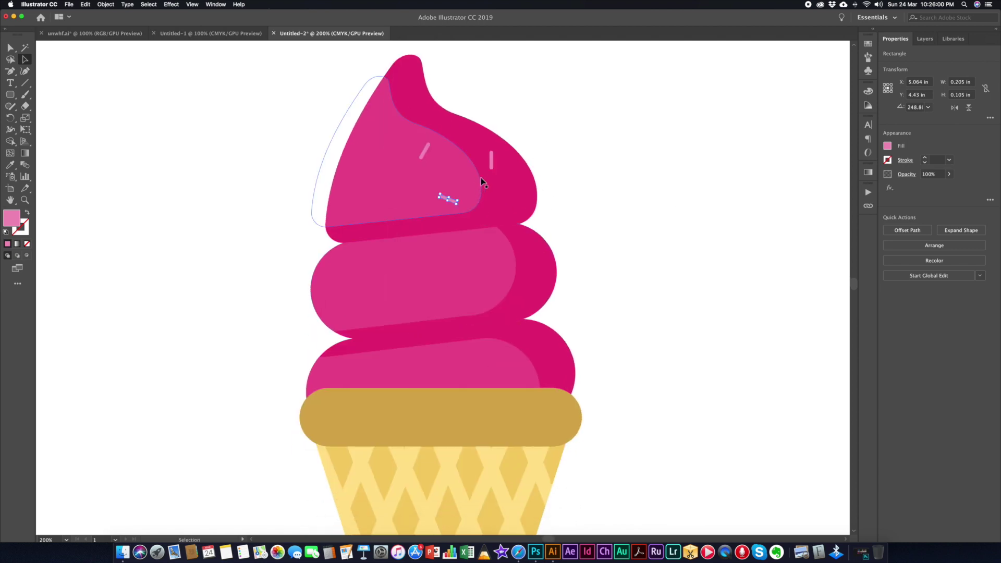
mouse_move(491, 164)
mouse_down()
mouse_move(397, 201)
mouse_move(532, 267)
mouse_up()
drag(447, 200, 429, 249)
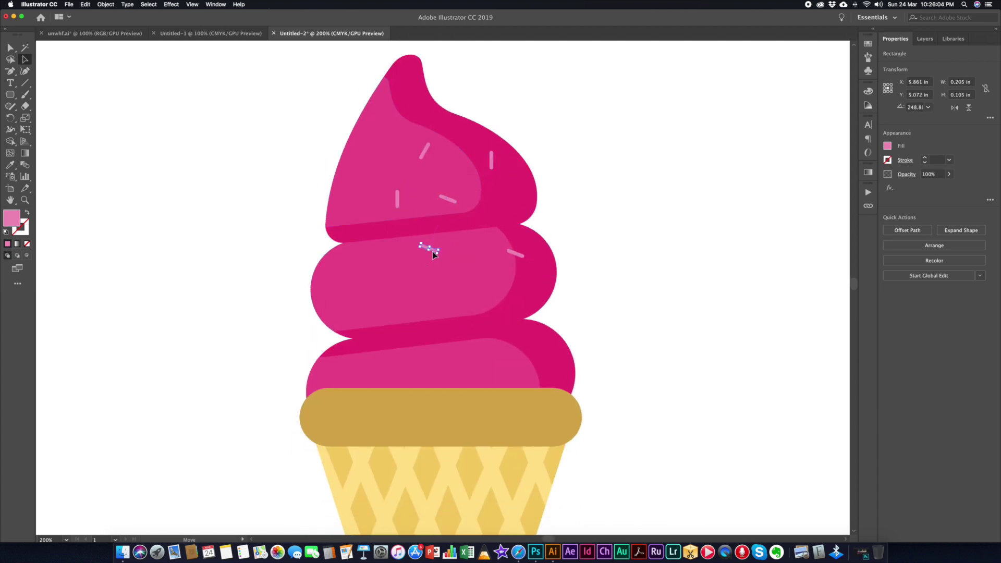
drag(398, 201, 478, 285)
drag(447, 200, 415, 287)
drag(425, 152, 521, 355)
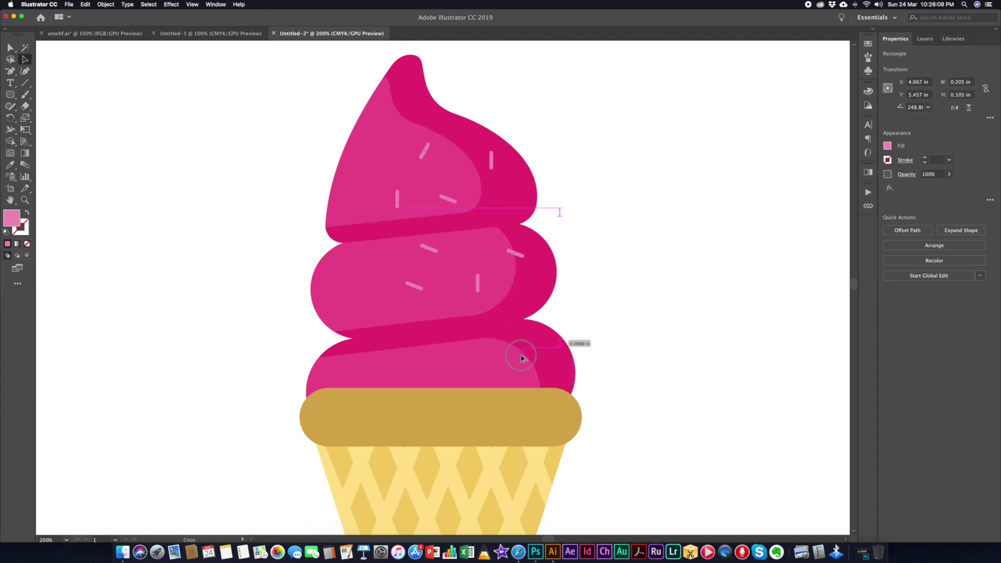
mouse_move(492, 167)
mouse_down()
mouse_move(445, 343)
mouse_move(451, 312)
mouse_up()
Step: Rotate one sprinkle almost flat and add rotated sprinkles on the bottom swirl, one upright
key(r)
key(a)
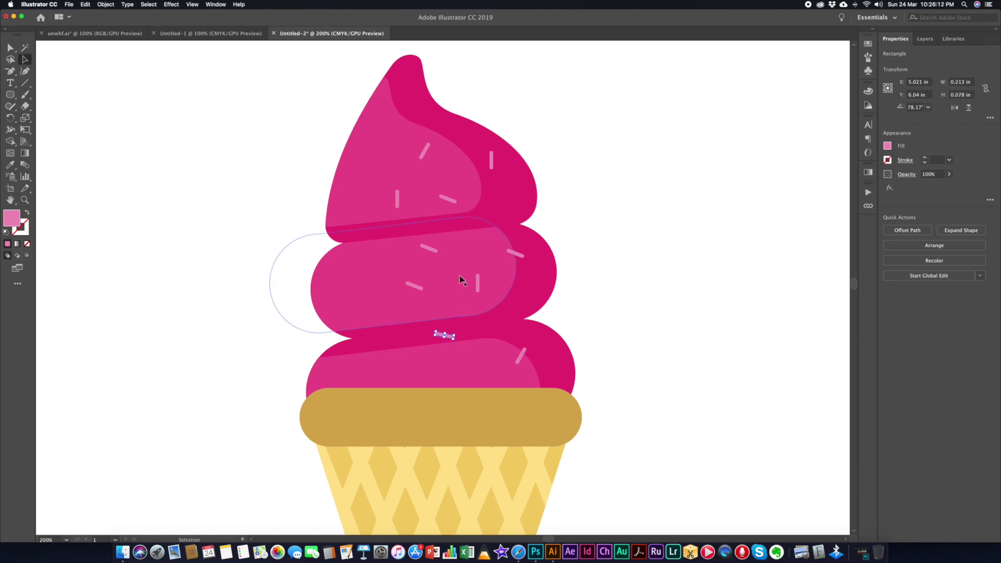
drag(478, 290, 481, 374)
key(r)
key(a)
click(546, 339)
mouse_move(479, 355)
mouse_down()
mouse_move(456, 370)
mouse_move(394, 363)
mouse_move(401, 396)
mouse_up()
key(r)
key(a)
click(594, 317)
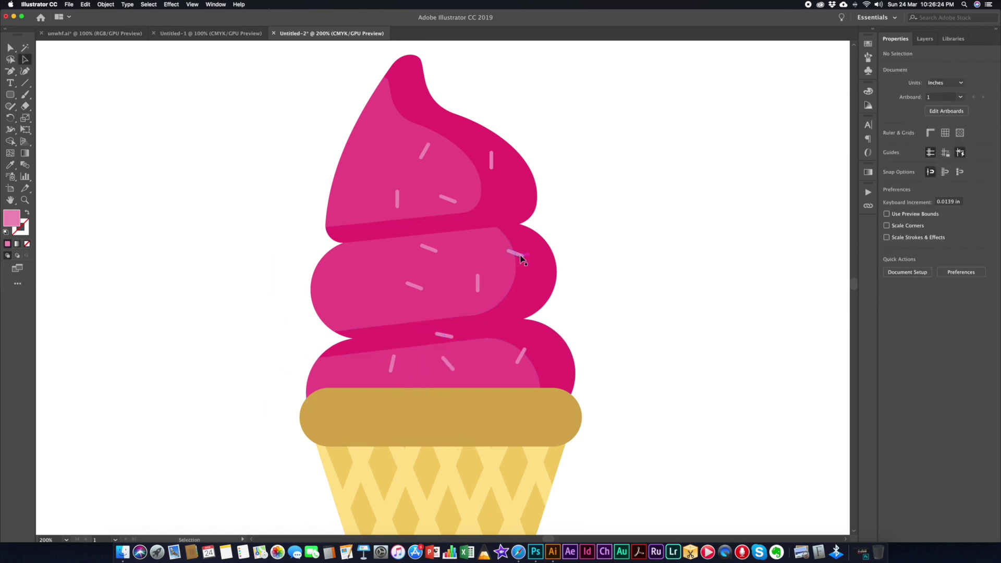
Step: Add sprinkles along the middle swirl's edge, angled up-right
drag(517, 255, 527, 310)
key(r)
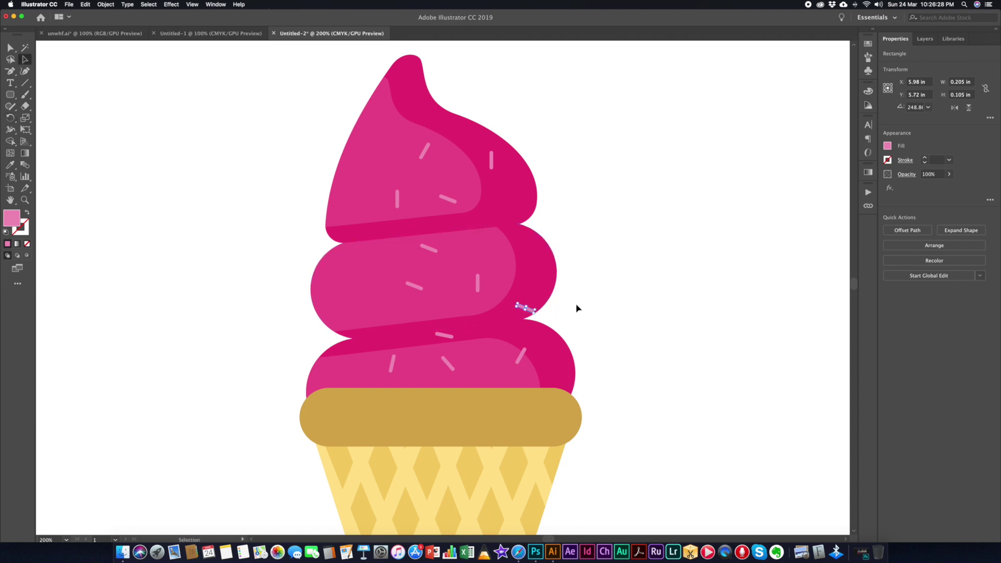
mouse_move(525, 308)
mouse_down()
mouse_move(516, 256)
mouse_move(558, 232)
mouse_up()
key(r)
key(a)
click(154, 78)
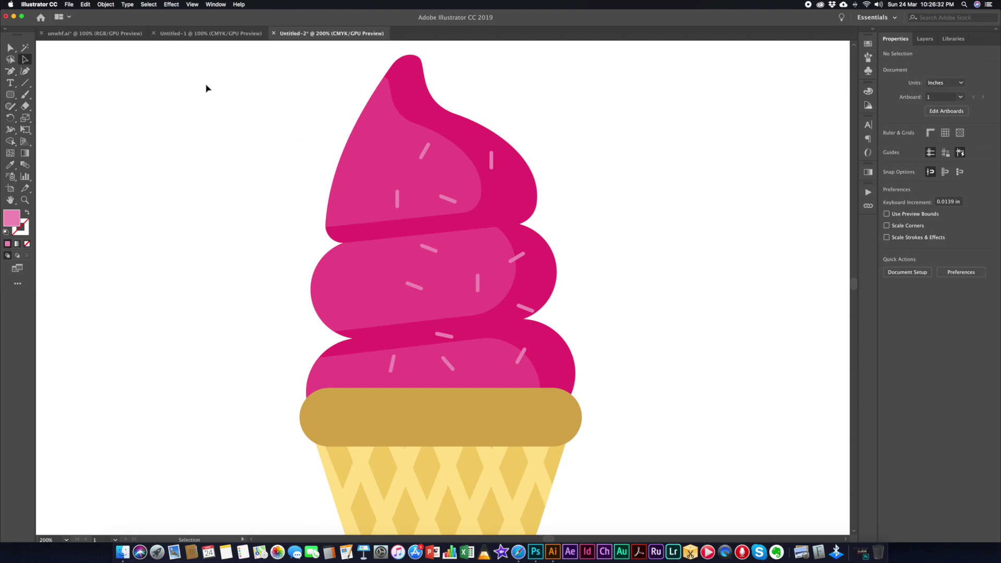
Step: Draw a tilted oval highlight on the top swirl with the Ellipse tool
click(11, 95)
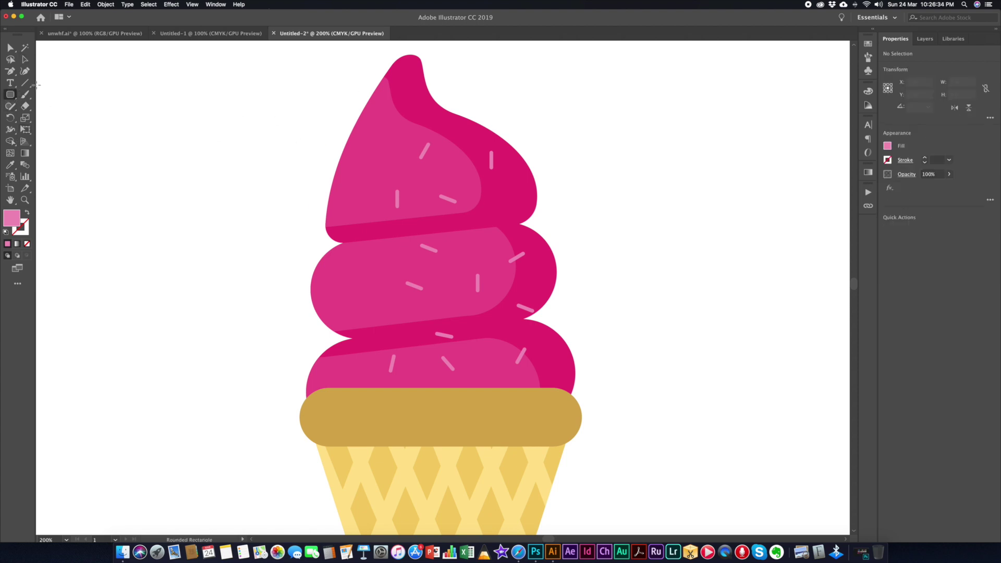
drag(8, 96, 52, 115)
drag(376, 166, 377, 189)
key(r)
mouse_move(385, 137)
mouse_down()
mouse_move(399, 151)
mouse_move(349, 279)
mouse_up()
key(v)
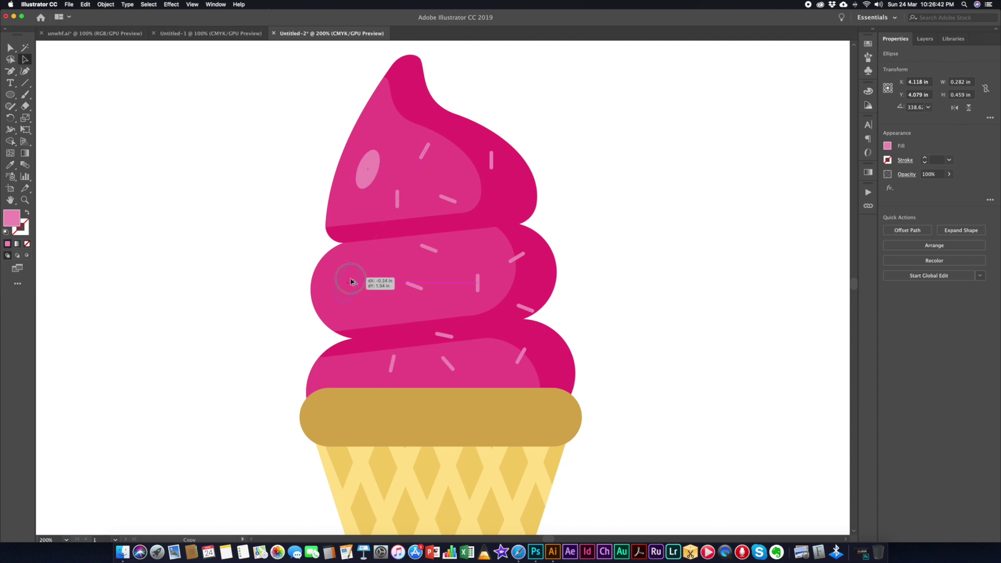
key(super+minus)
key(super+minus)
key(super+minus)
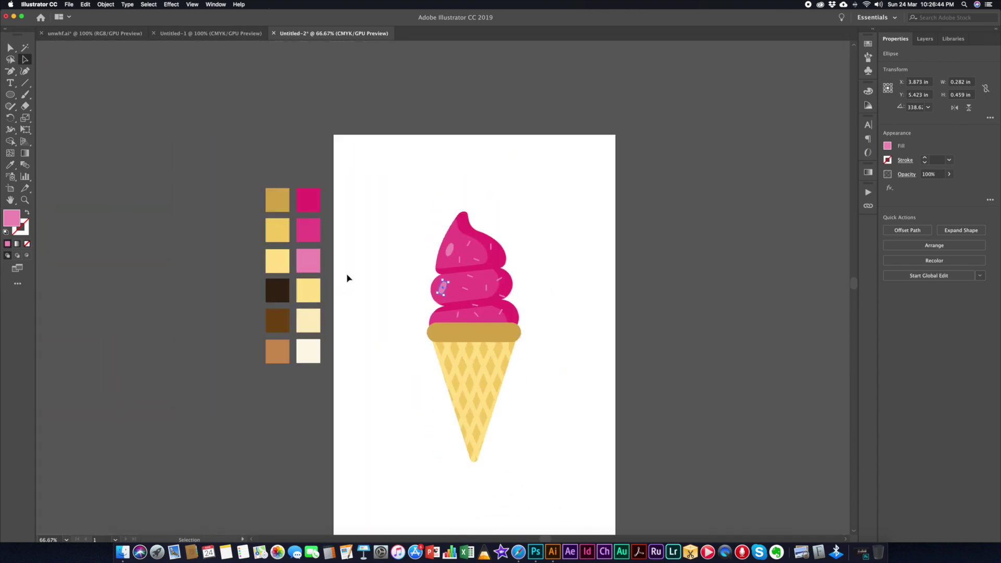
click(537, 167)
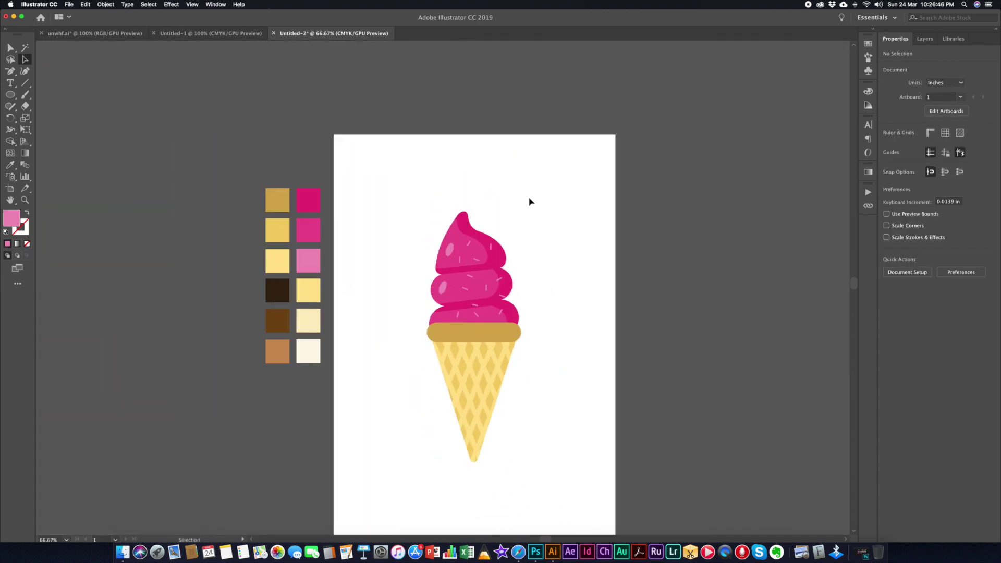
Step: Select the whole ice cream and cone, scale it down proportionally, and nudge it higher
drag(480, 290, 439, 286)
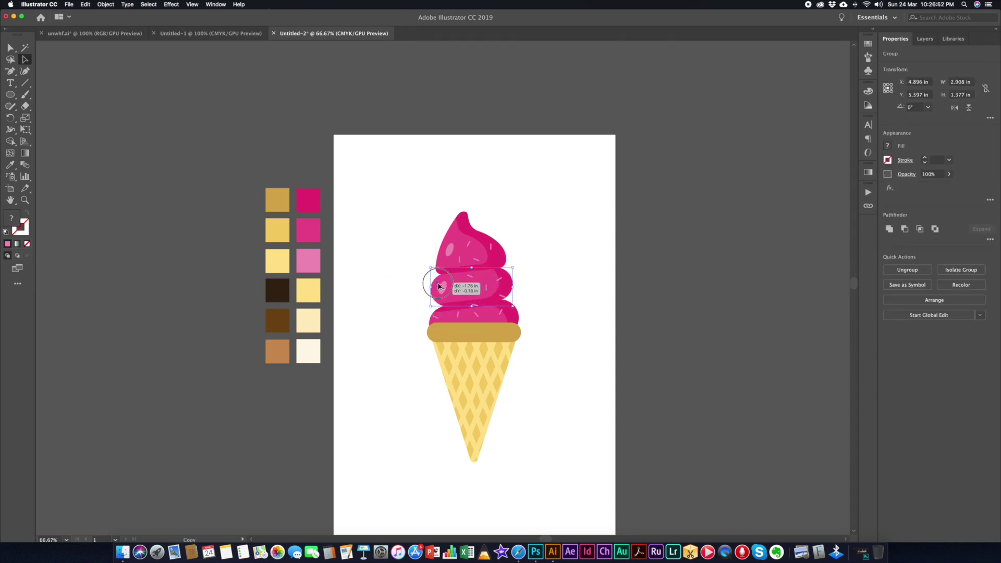
drag(476, 264, 492, 231)
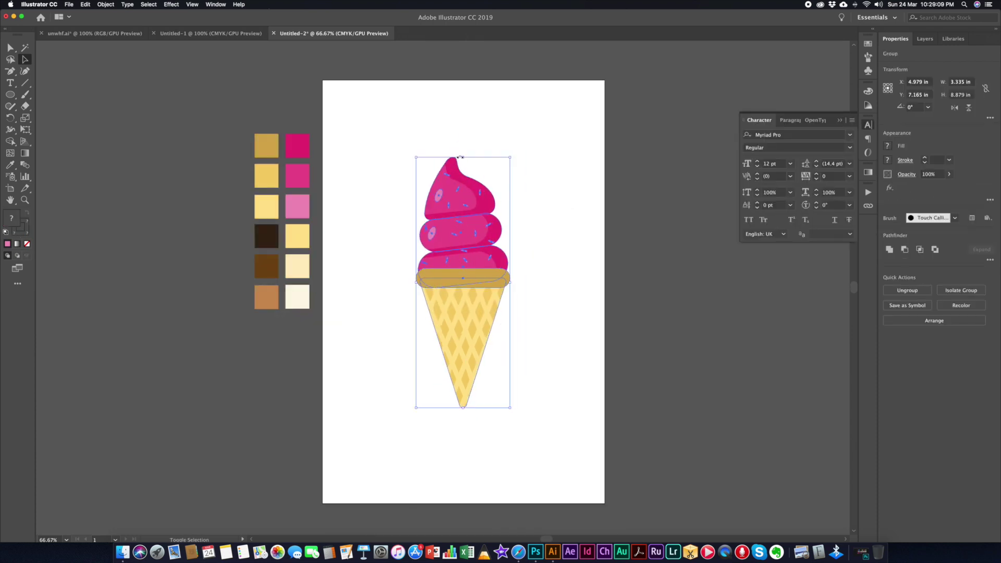
drag(460, 156, 460, 208)
mouse_move(467, 292)
mouse_down()
mouse_move(397, 290)
mouse_move(532, 277)
mouse_up()
scroll(532, 275, up, 2)
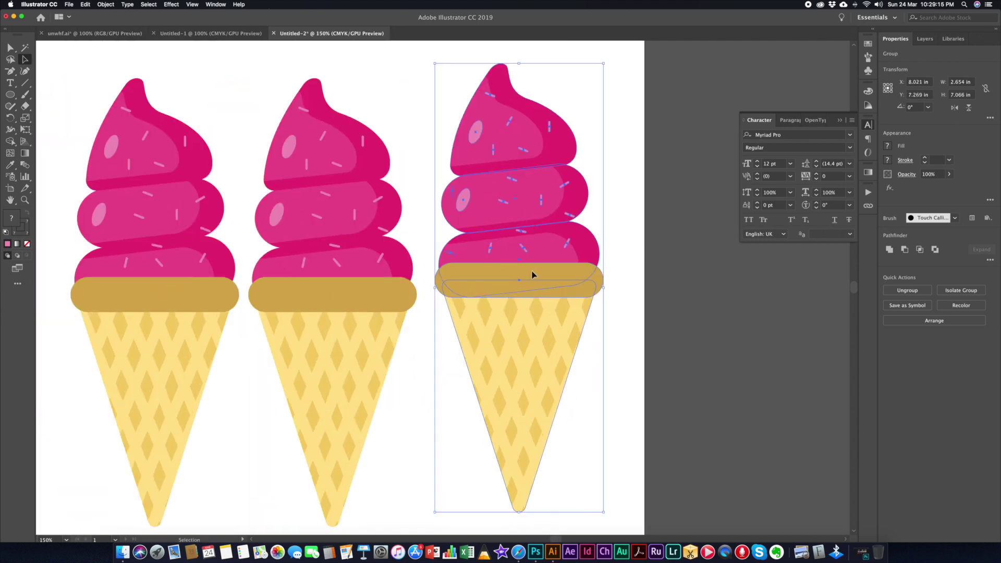
Step: Make the left cone's swirl shading dark brown with the Eyedropper
scroll(532, 274, left, 10)
scroll(532, 275, up, 3)
click(544, 319)
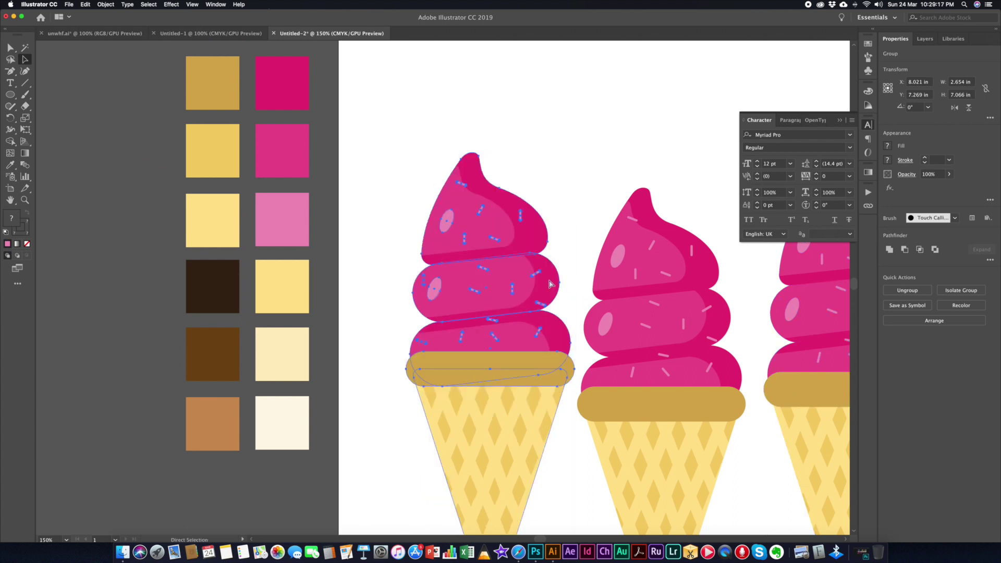
key(v)
click(540, 263)
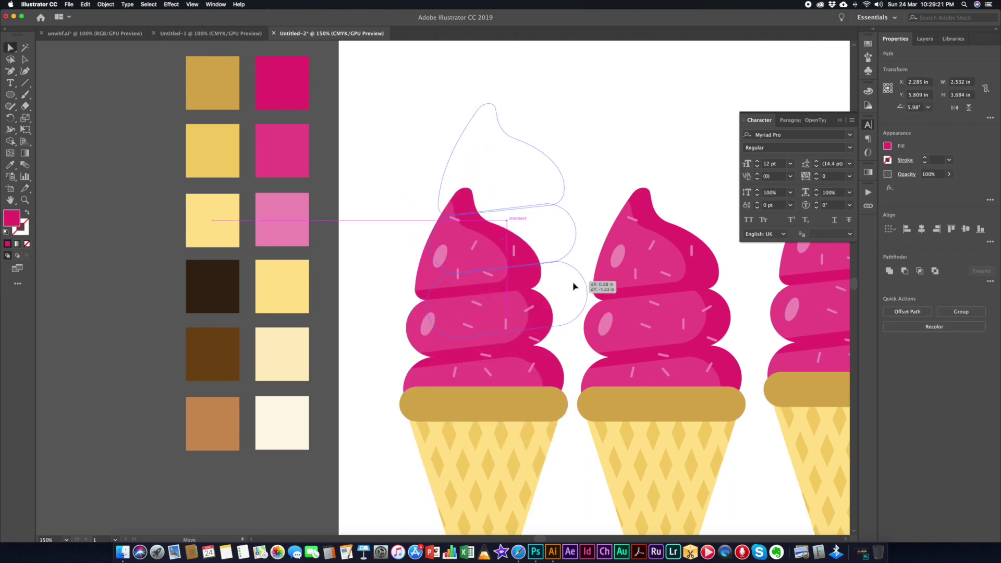
shift+click(550, 380)
drag(550, 380, 550, 379)
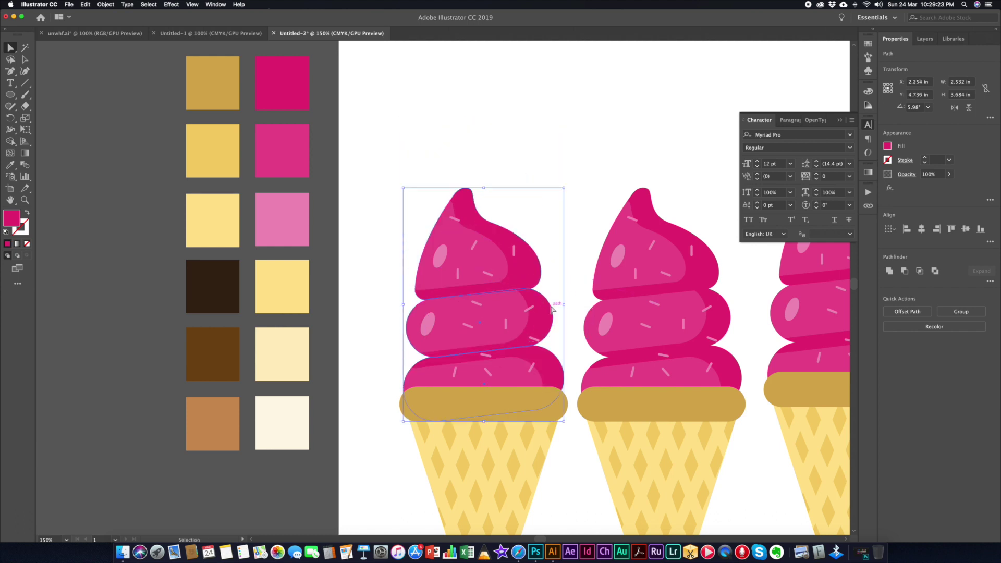
key(i)
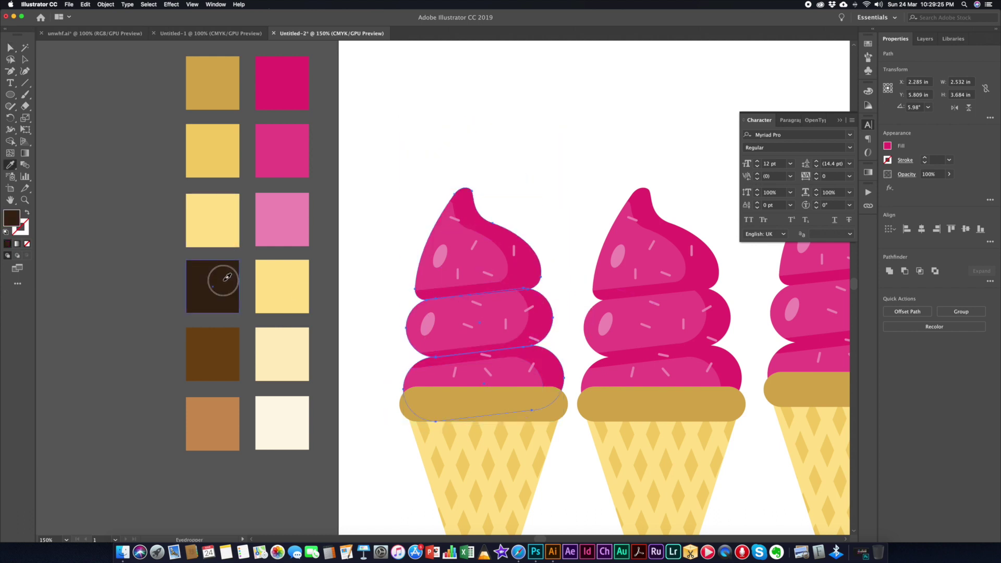
click(224, 280)
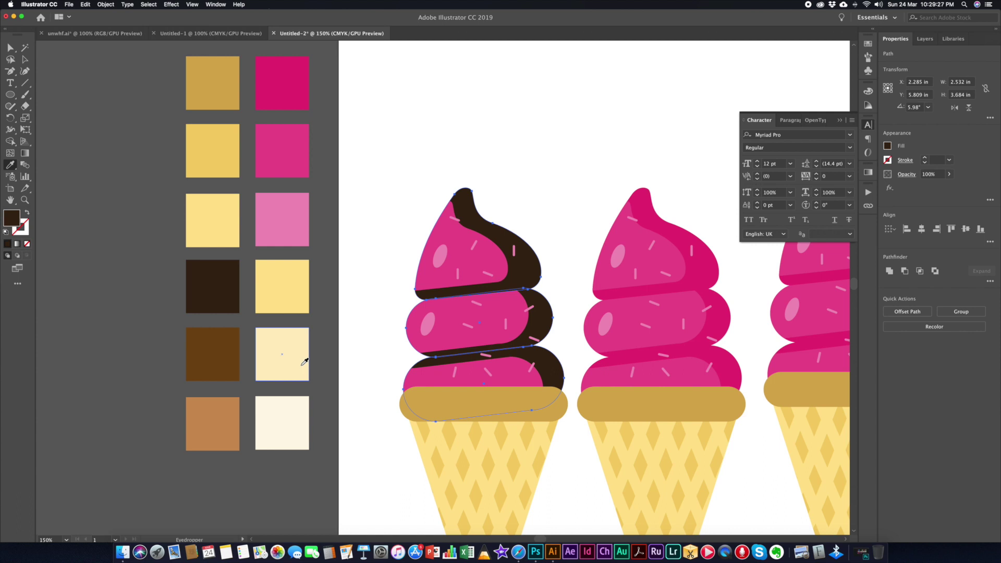
Step: Recolour the left cone's pink swirls medium brown
key(v)
click(471, 257)
shift+click(510, 365)
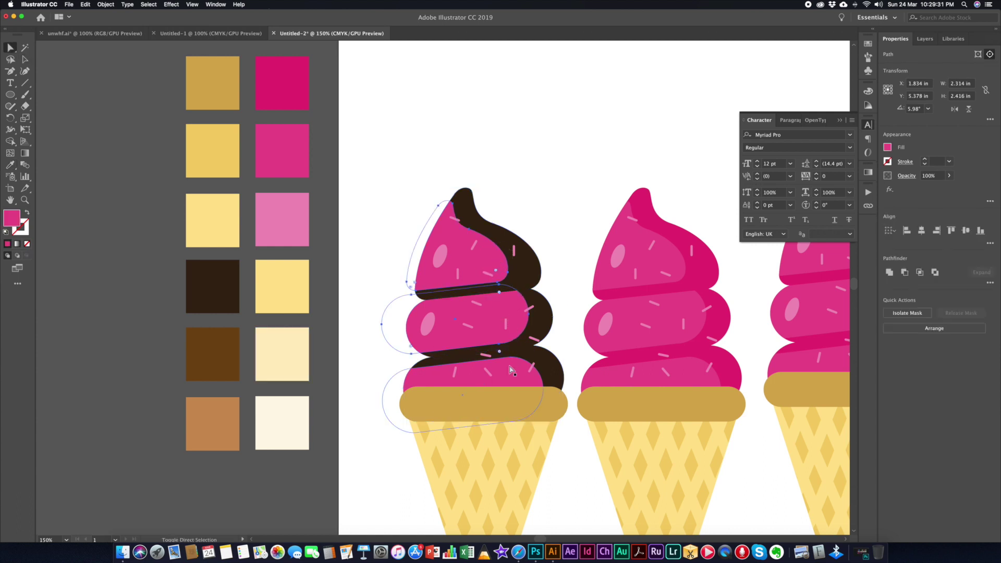
key(i)
click(213, 354)
key(a)
click(575, 162)
drag(503, 283, 430, 197)
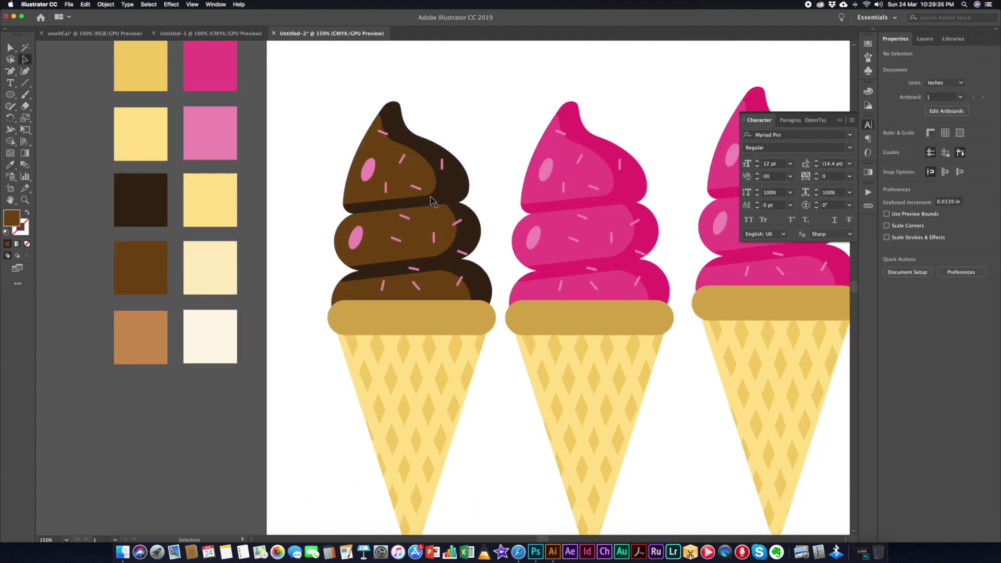
click(461, 255)
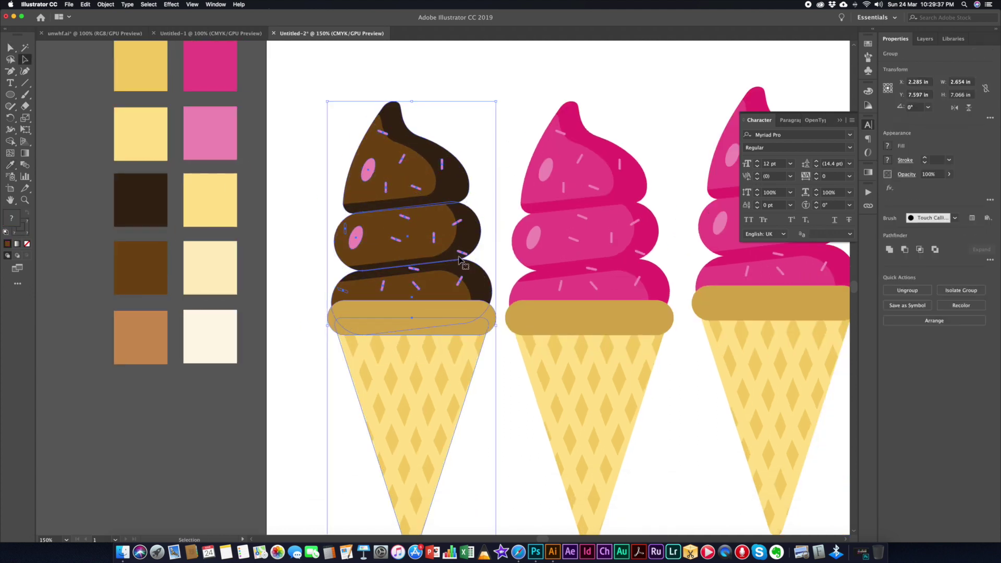
click(502, 162)
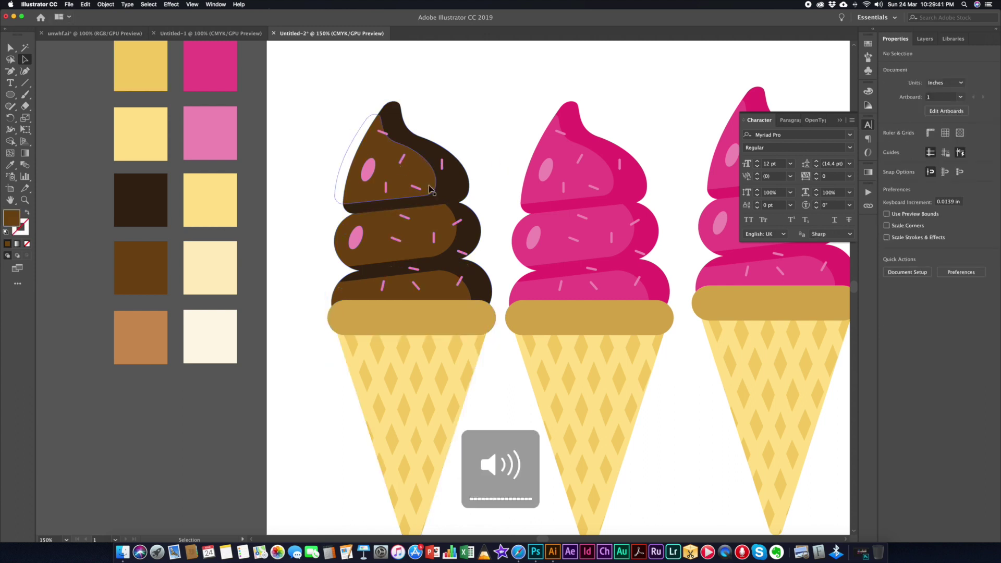
key(v)
key(XF86AudioRaiseVolume)
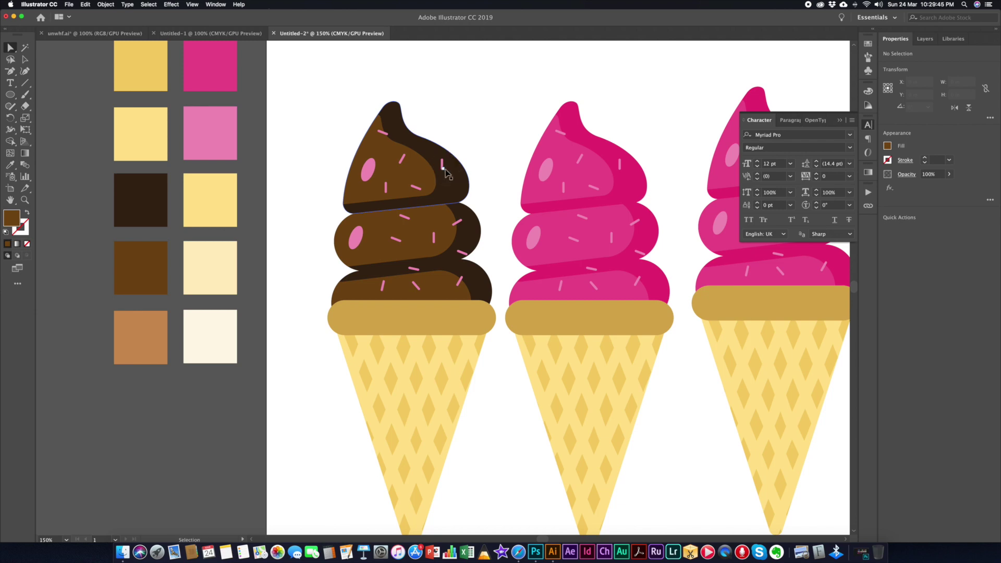
Step: Select the pink sprinkles on the chocolate cone's top and middle swirls
key(ctrl+=)
key(a)
scroll(440, 179, up, 3)
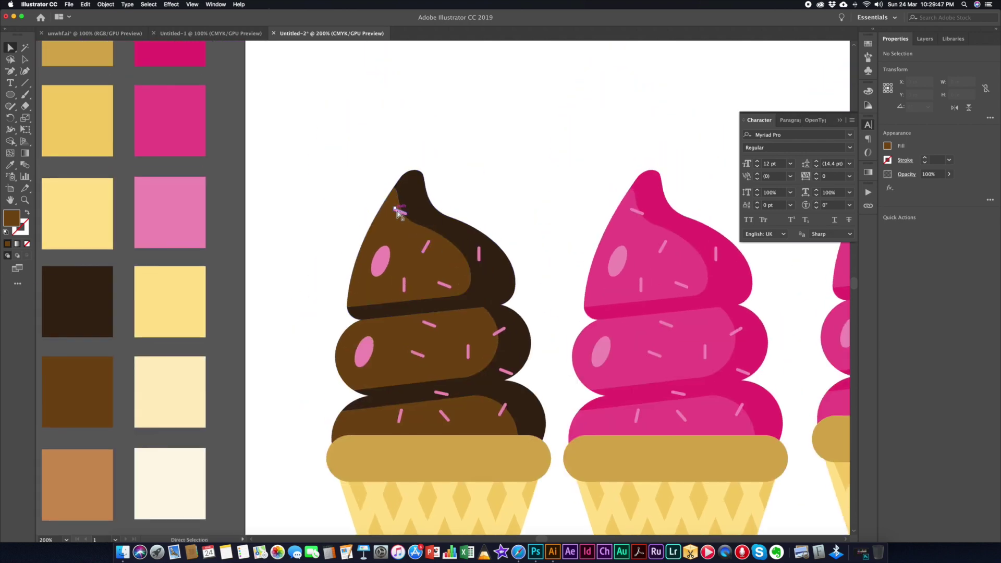
click(399, 211)
shift+click(426, 245)
shift+click(406, 283)
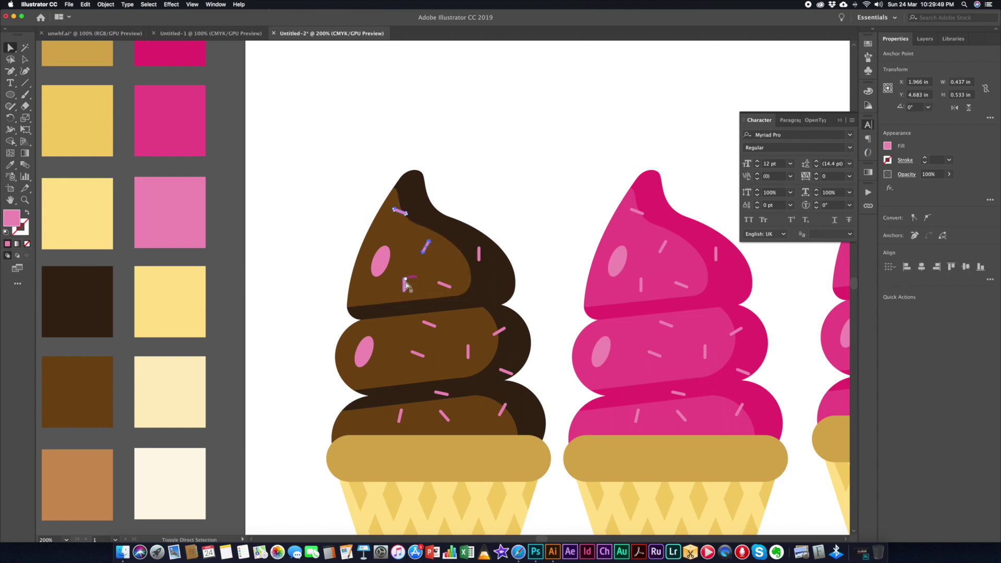
shift+click(445, 284)
shift+click(479, 254)
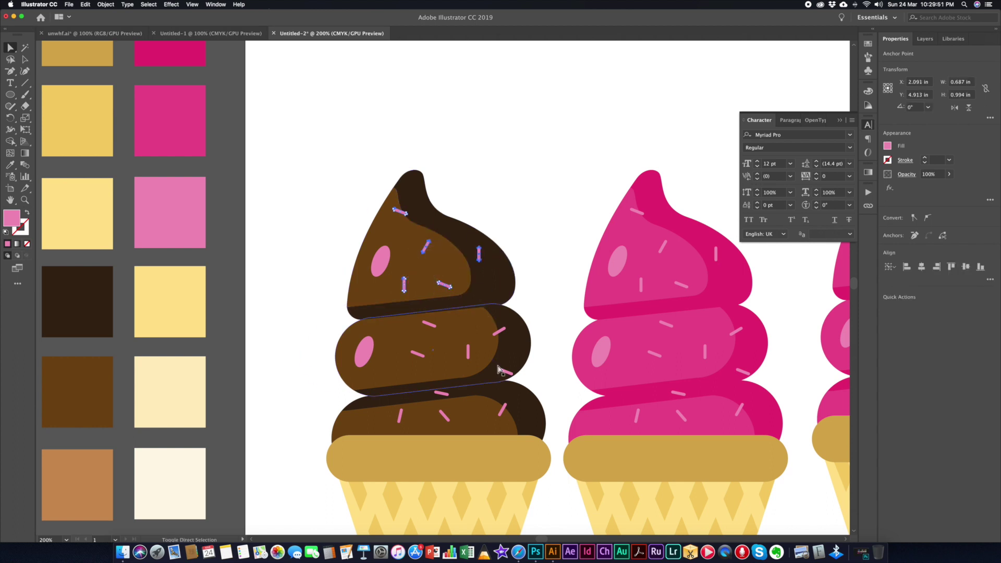
shift+click(499, 331)
shift+click(469, 351)
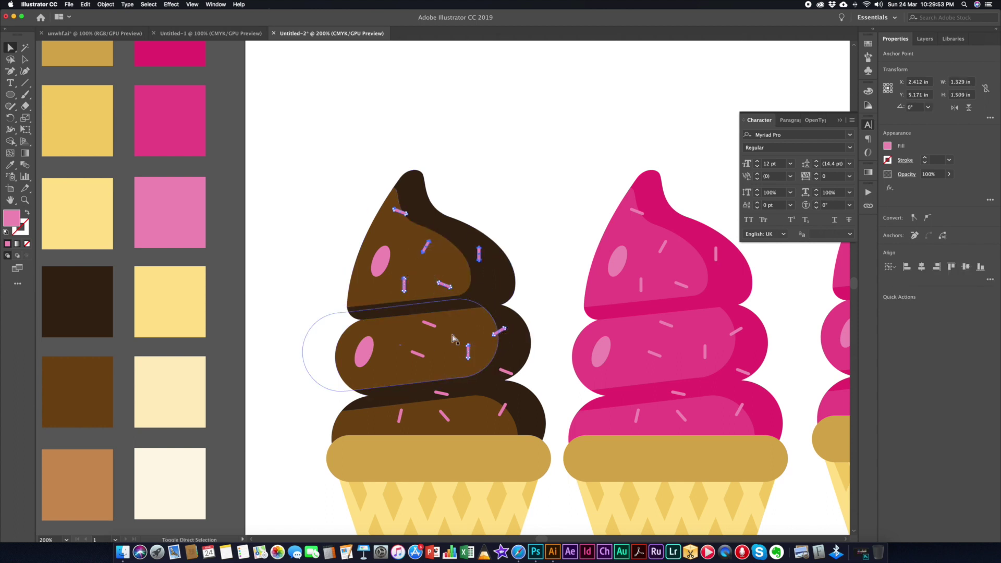
shift+click(430, 325)
shift+click(420, 355)
Step: Add the lower sprinkles and the highlight oval, then paint them all light tan
shift+click(441, 392)
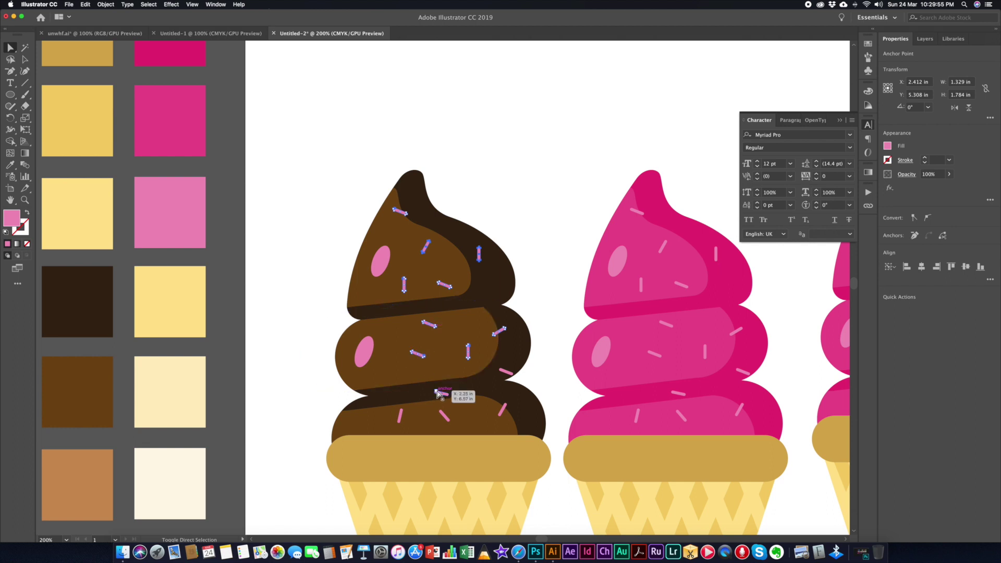
shift+click(401, 417)
shift+click(444, 417)
shift+click(502, 409)
shift+click(510, 371)
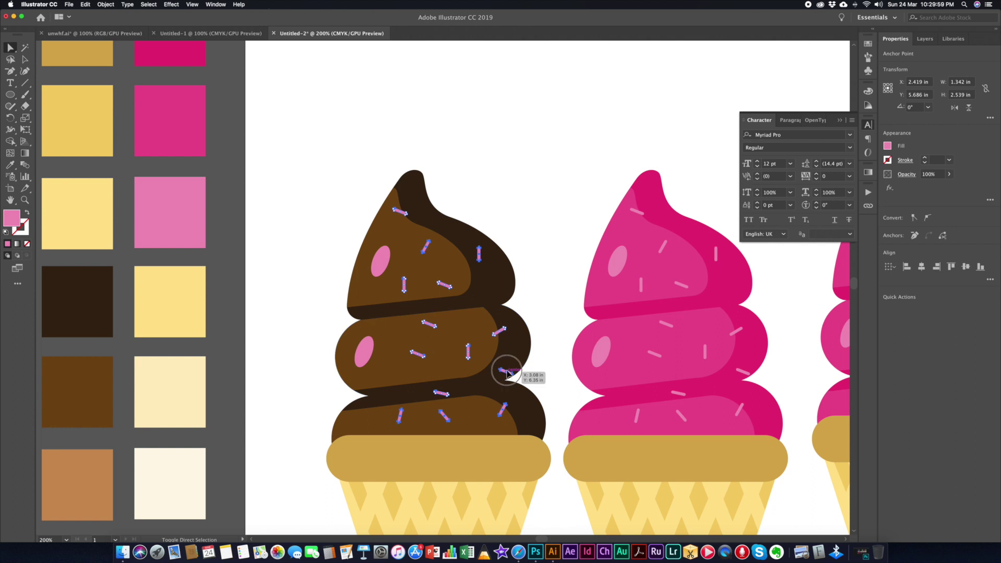
shift+click(365, 350)
key(i)
scroll(449, 220, left, 5)
scroll(450, 220, down, 2)
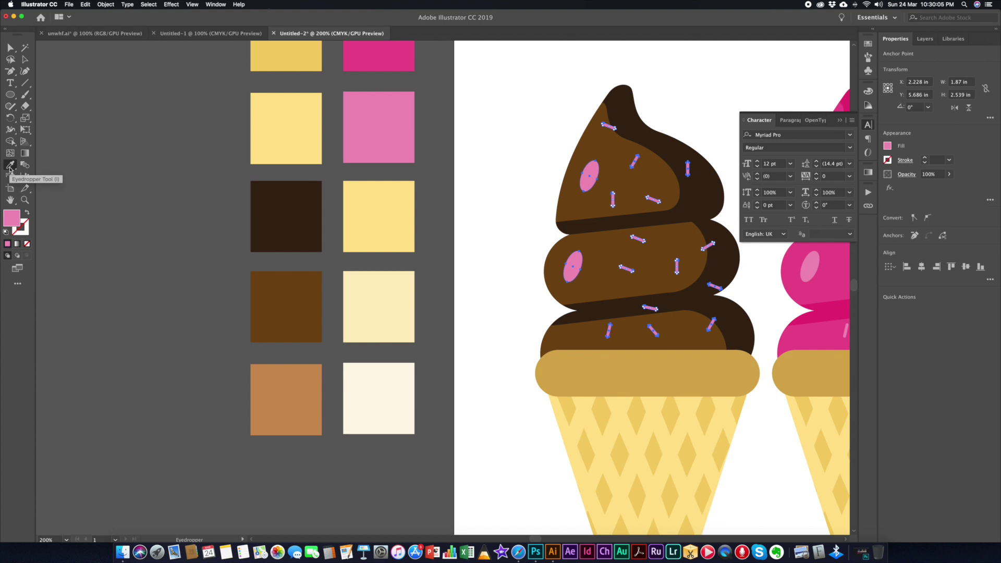
click(292, 393)
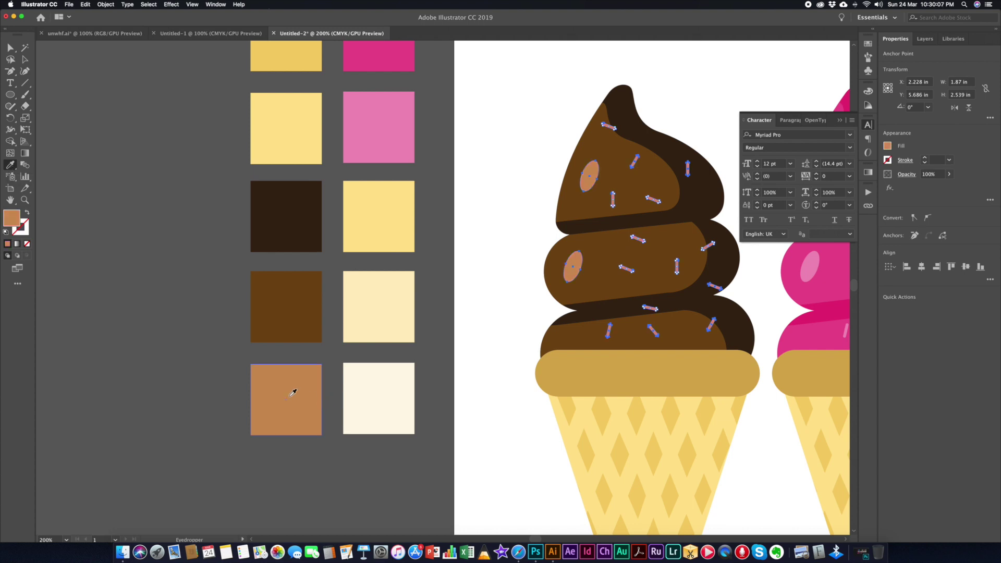
key(a)
click(190, 407)
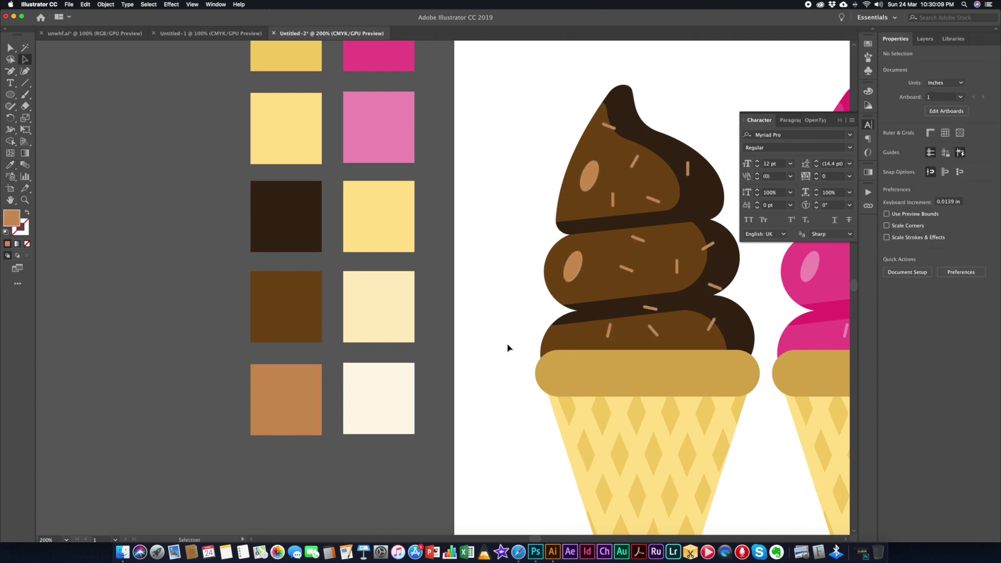
drag(510, 347, 319, 310)
key(ctrl+minus)
key(ctrl+minus)
key(ctrl+minus)
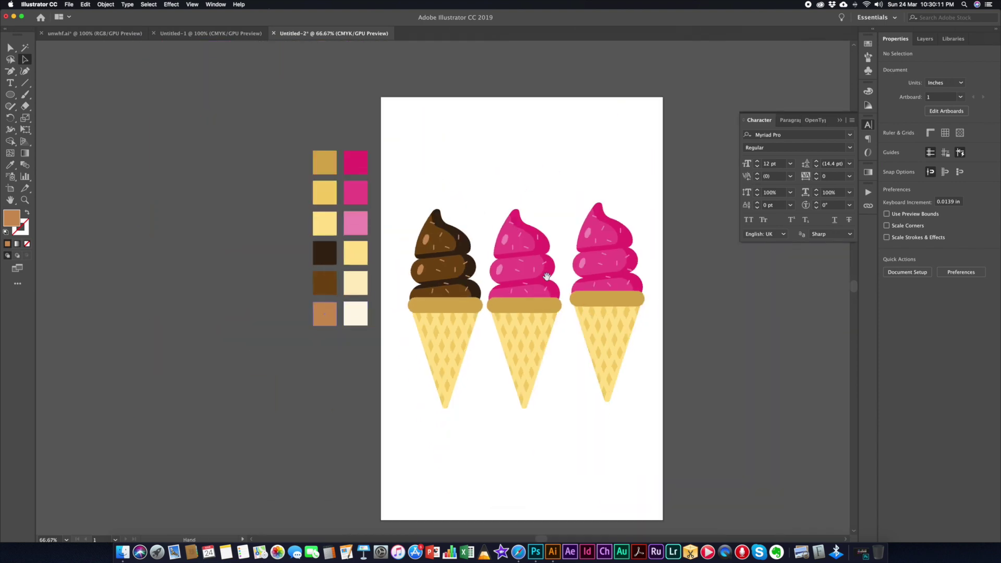
Step: Move the third ice cream down slightly
drag(547, 277, 491, 289)
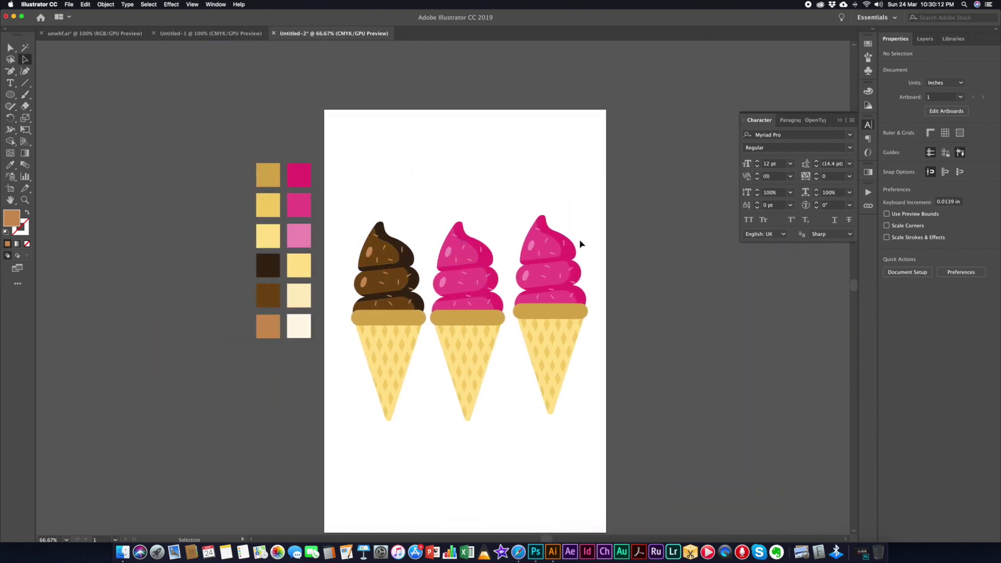
scroll(574, 255, up, 1)
scroll(574, 256, up, 1)
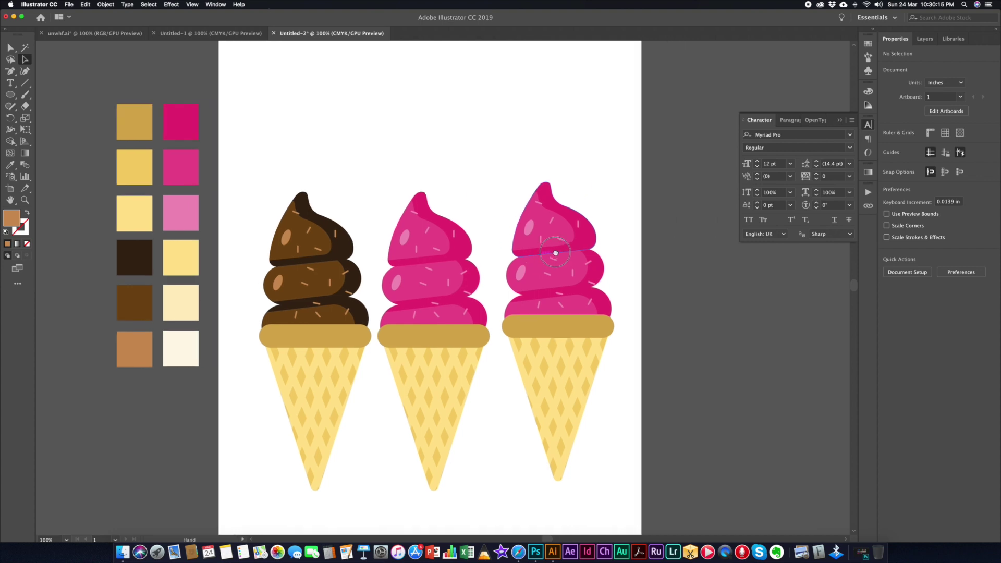
click(588, 221)
drag(588, 221, 589, 236)
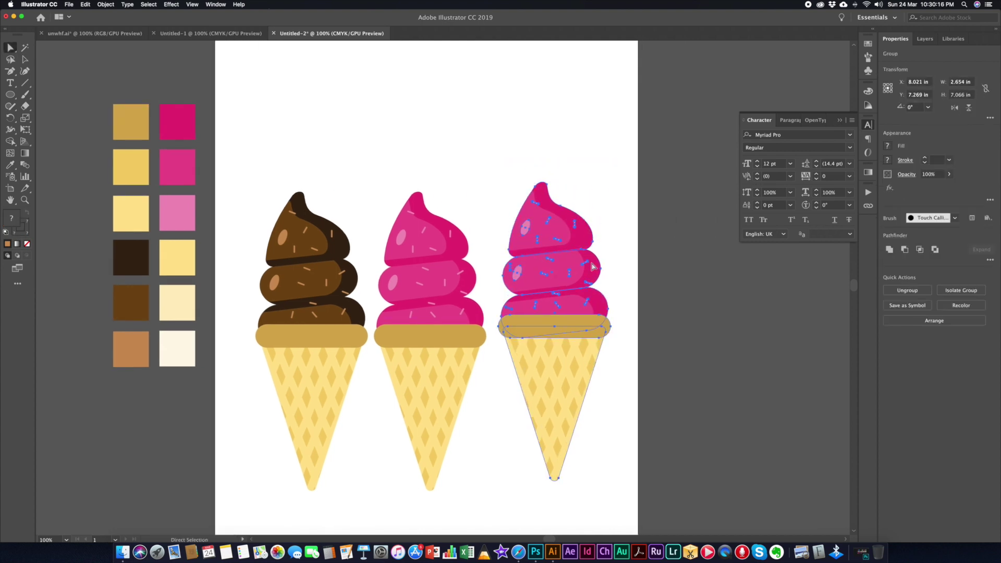
Step: Recolour all of the third cone's pink swirls pale yellow
super+click(603, 226)
super+click(599, 273)
super+click(603, 305)
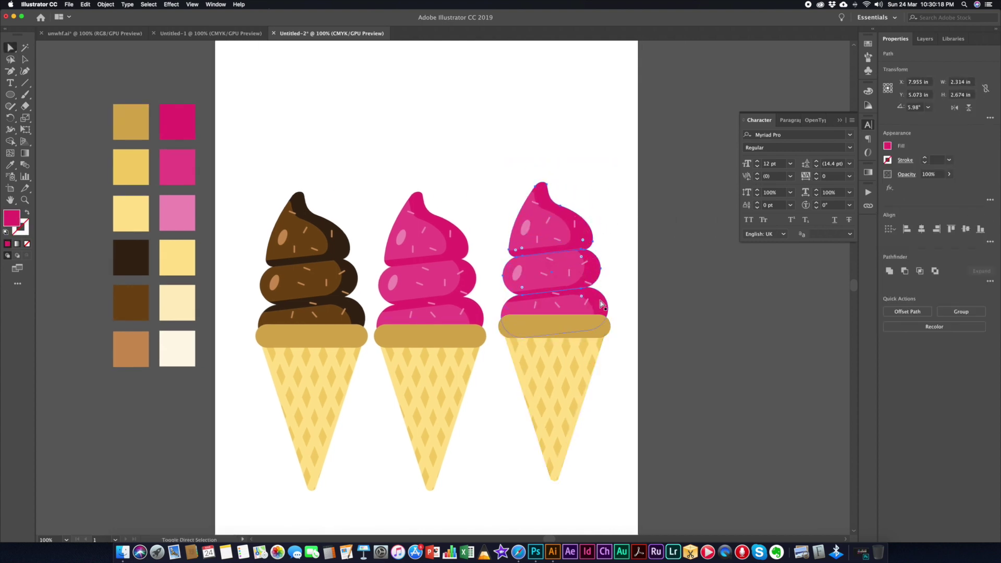
key(i)
click(177, 249)
key(a)
click(656, 245)
super+click(576, 263)
key(i)
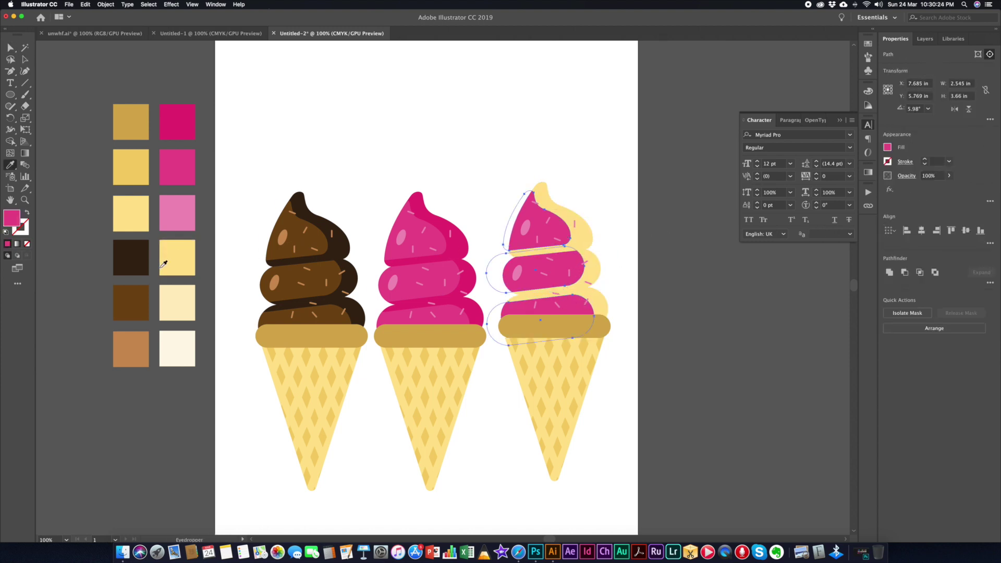
click(178, 301)
key(a)
click(631, 188)
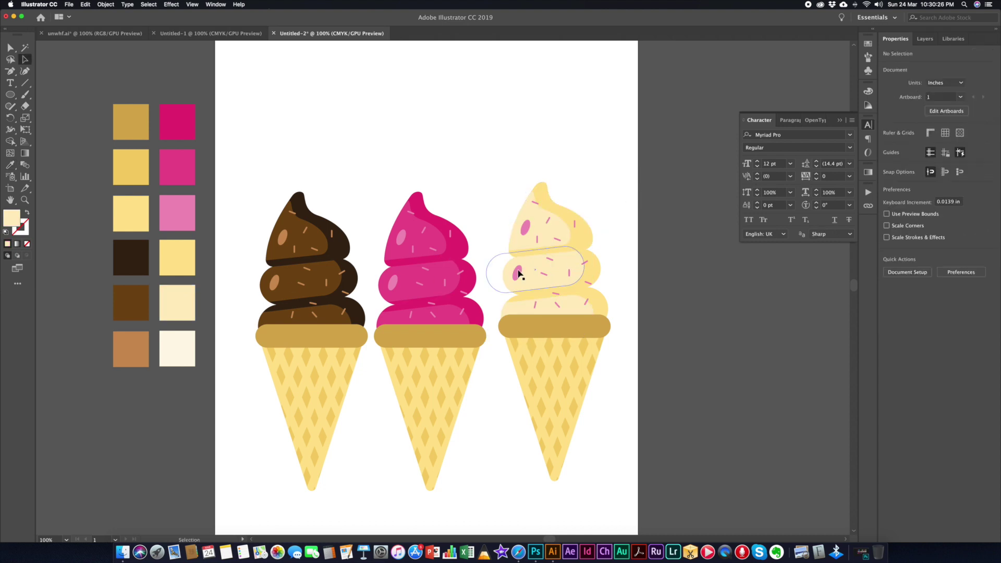
Step: Enter the vanilla ice cream group for editing its parts
key(super+plus)
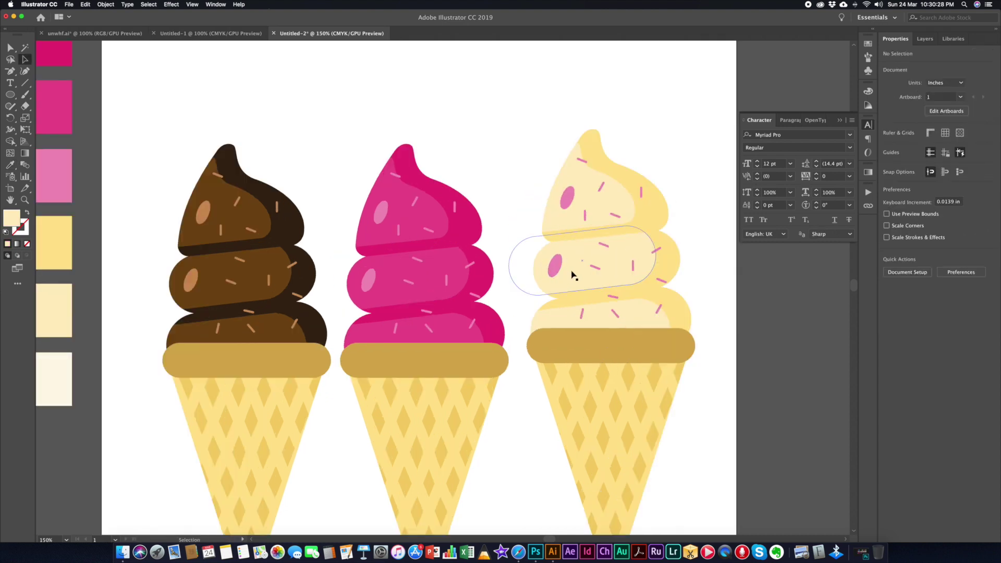
double_click(557, 270)
click(557, 269)
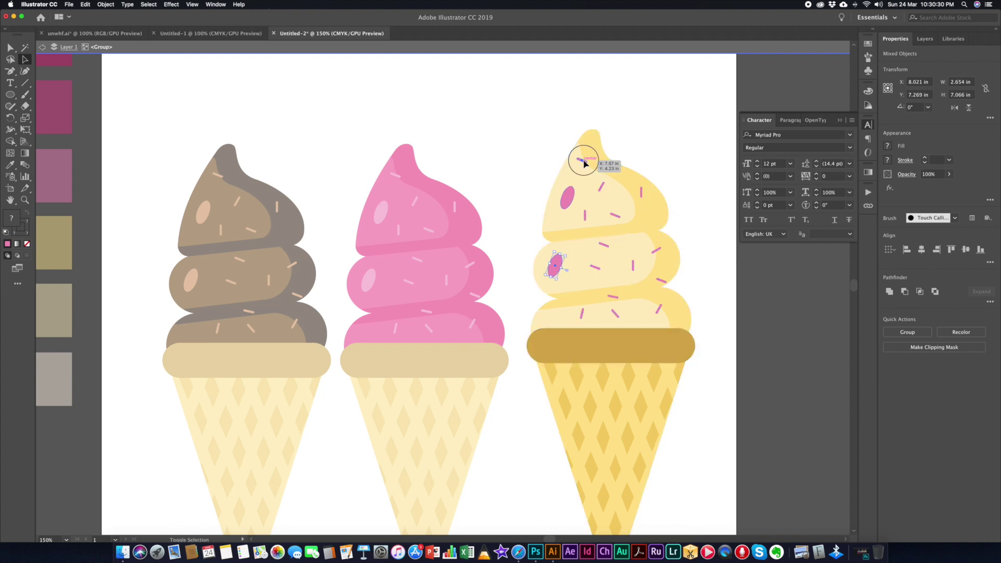
click(602, 189)
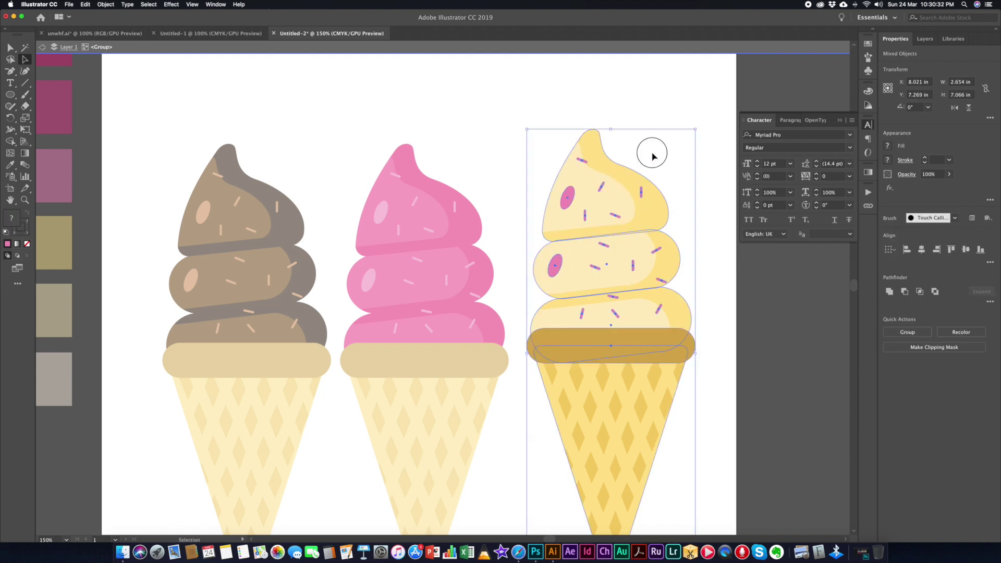
click(651, 152)
super+click(604, 189)
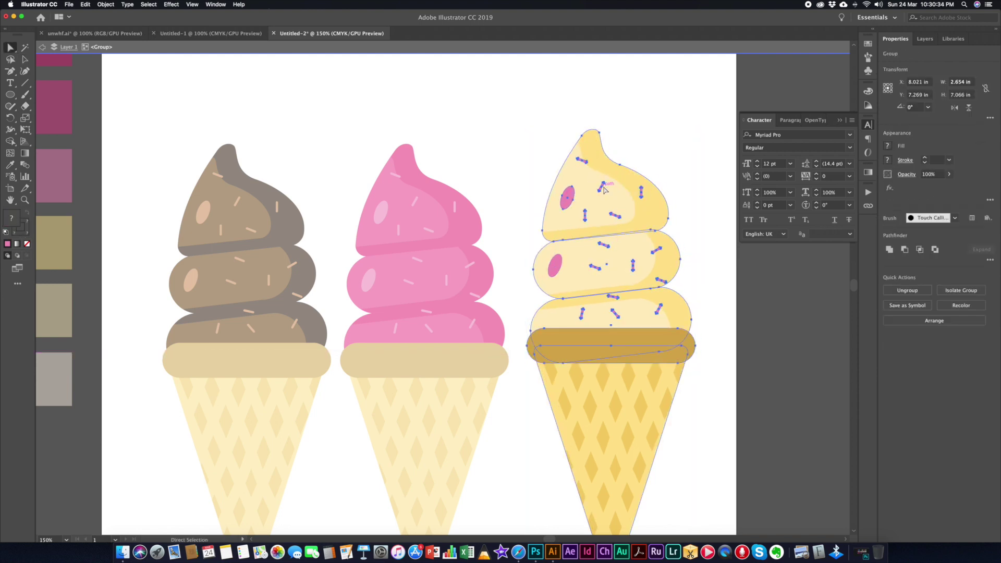
Step: Select the sprinkles and highlight ovals on the vanilla top and middle swirls
super+click(642, 192)
shift+super+click(616, 215)
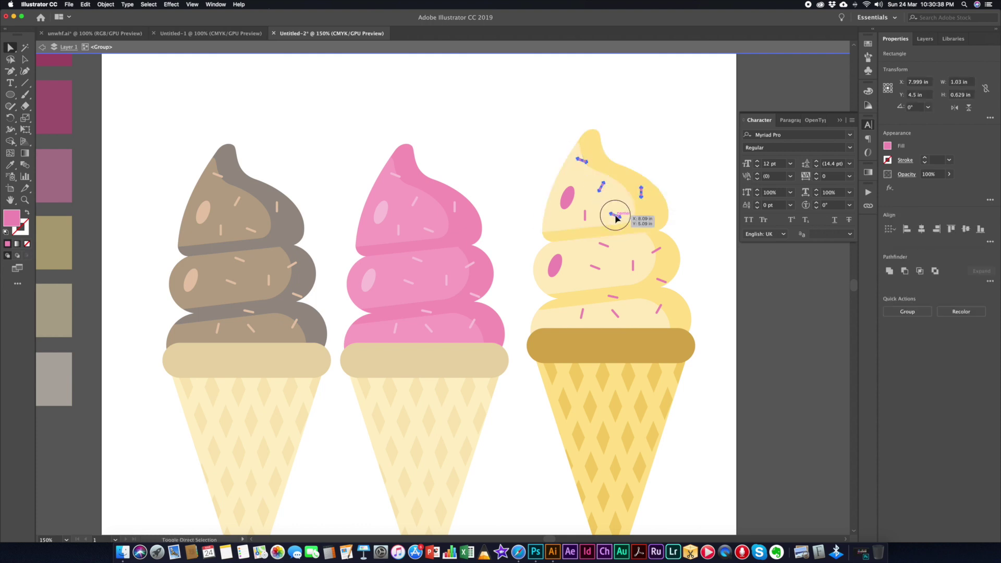
shift+super+click(585, 216)
shift+super+click(567, 197)
shift+super+click(555, 265)
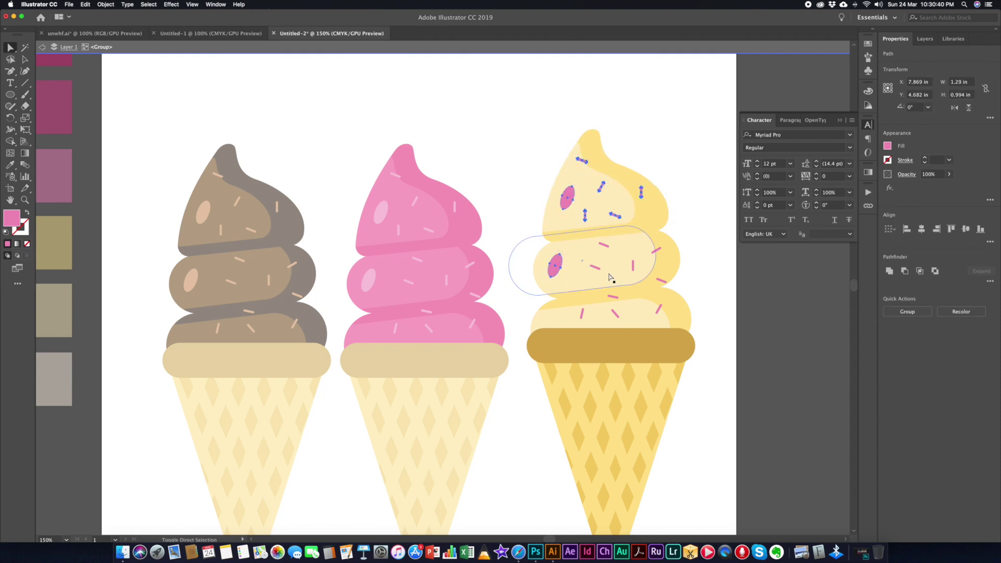
shift+super+click(595, 267)
shift+super+click(604, 245)
shift+super+click(633, 265)
shift+super+click(658, 249)
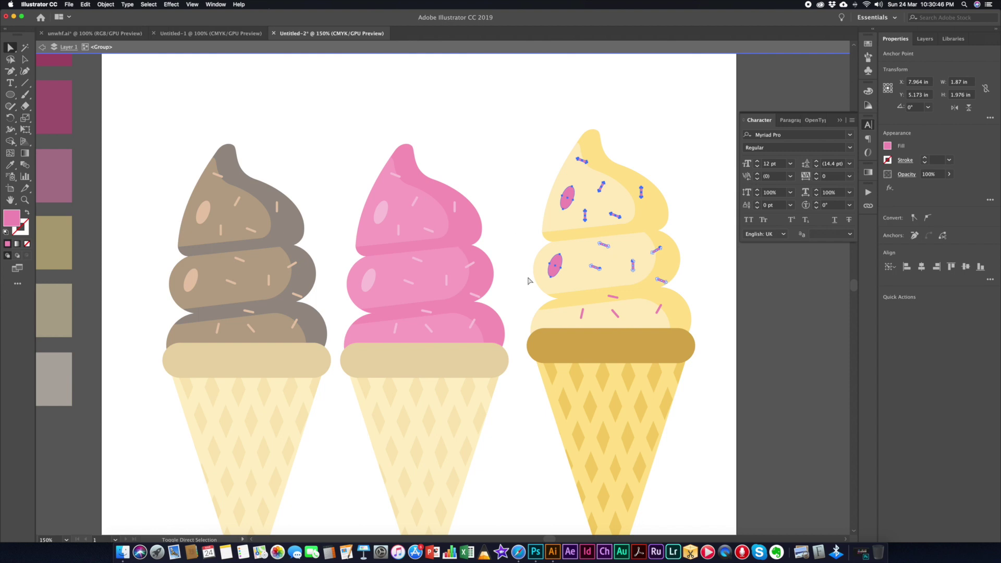
Step: Add the lower-swirl sprinkles, paint the selection pale cream, and fit the artboard
shift+super+click(582, 314)
shift+super+click(612, 296)
shift+super+click(615, 314)
shift+super+click(658, 309)
key(i)
click(62, 363)
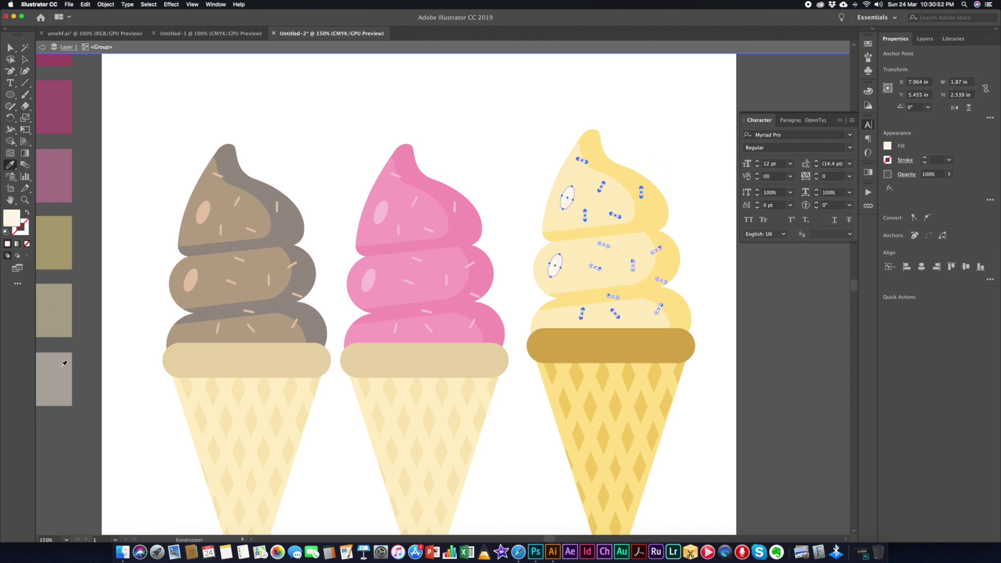
key(a)
click(139, 276)
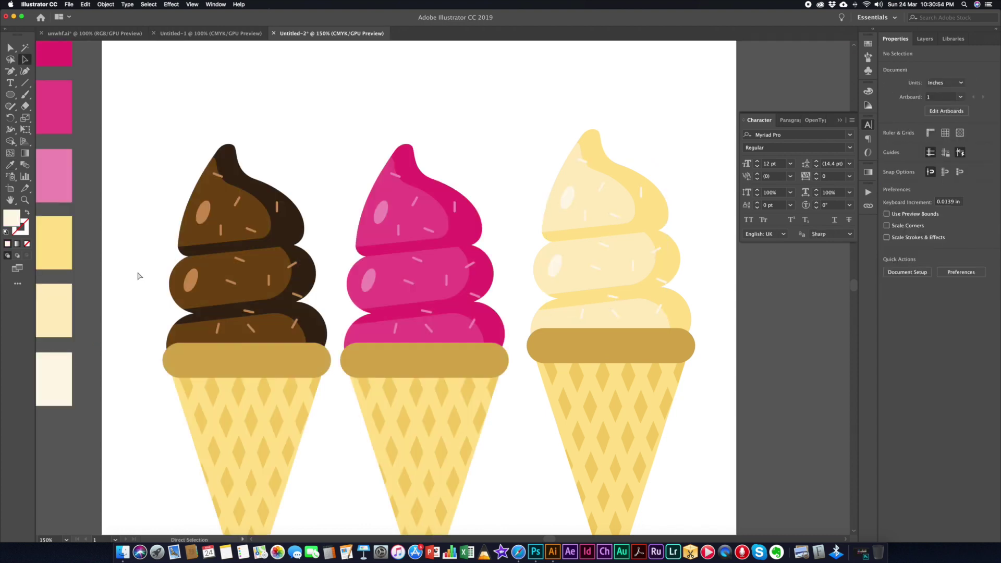
key(ctrl+0)
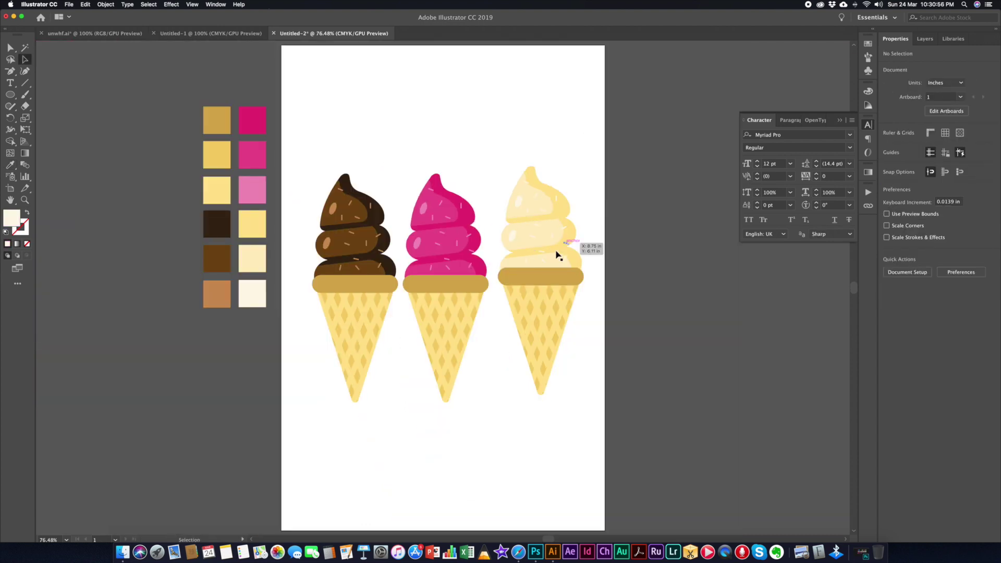
click(556, 252)
click(447, 167)
click(444, 235)
drag(319, 151, 457, 356)
key(a)
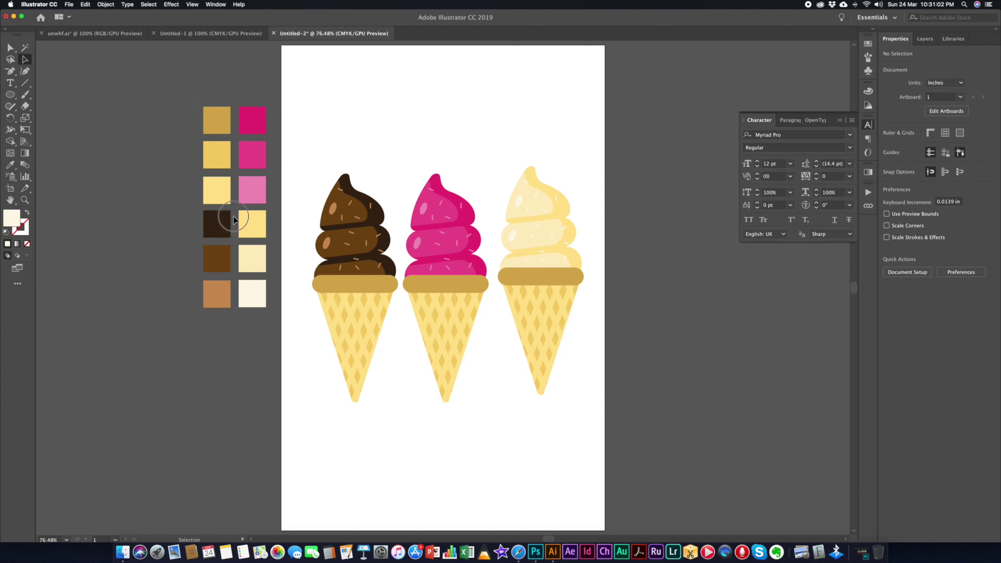
drag(193, 104, 286, 339)
click(285, 337)
scroll(524, 257, up, 1)
scroll(524, 258, up, 2)
scroll(402, 291, up, 2)
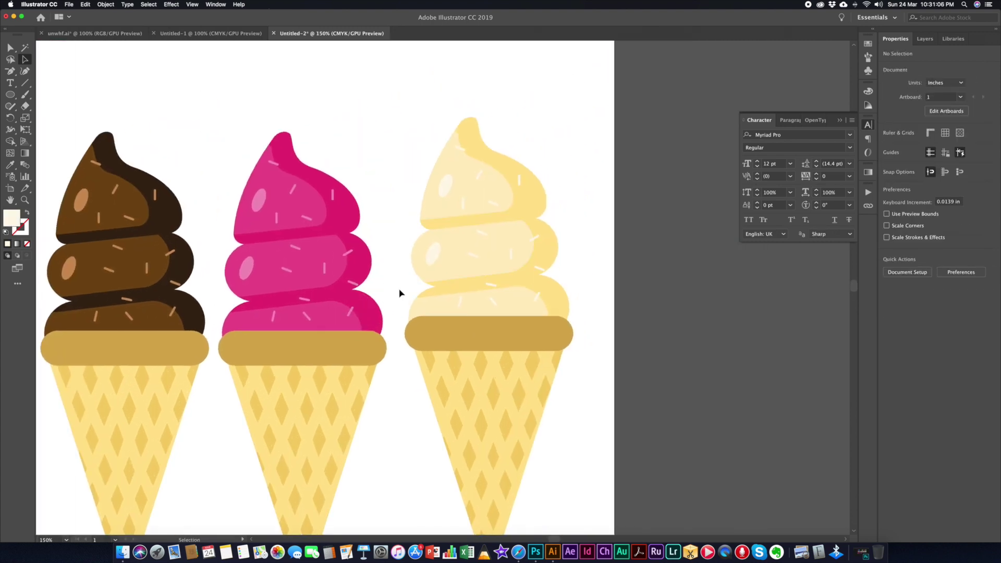
right_click(511, 234)
click(641, 231)
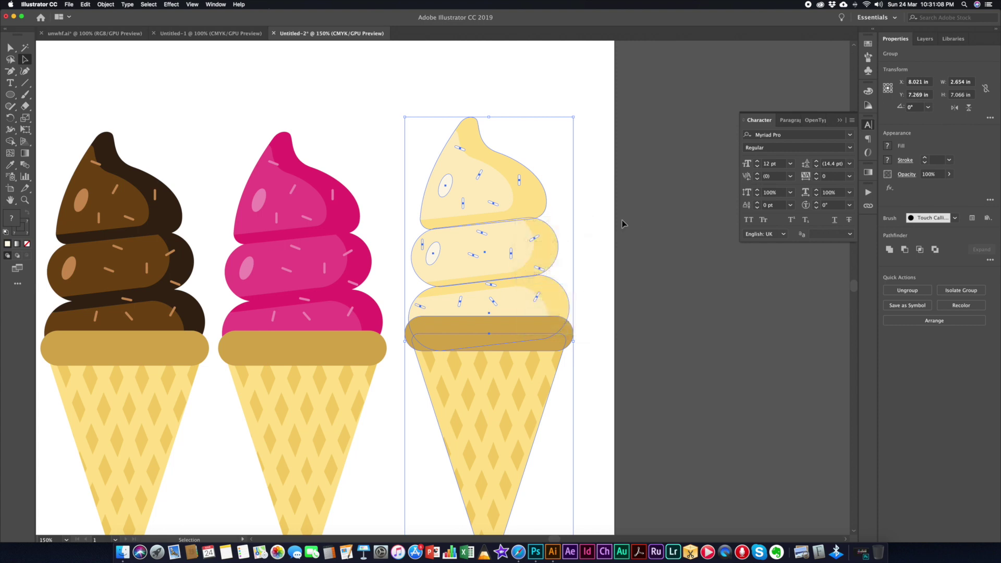
click(426, 113)
click(20, 47)
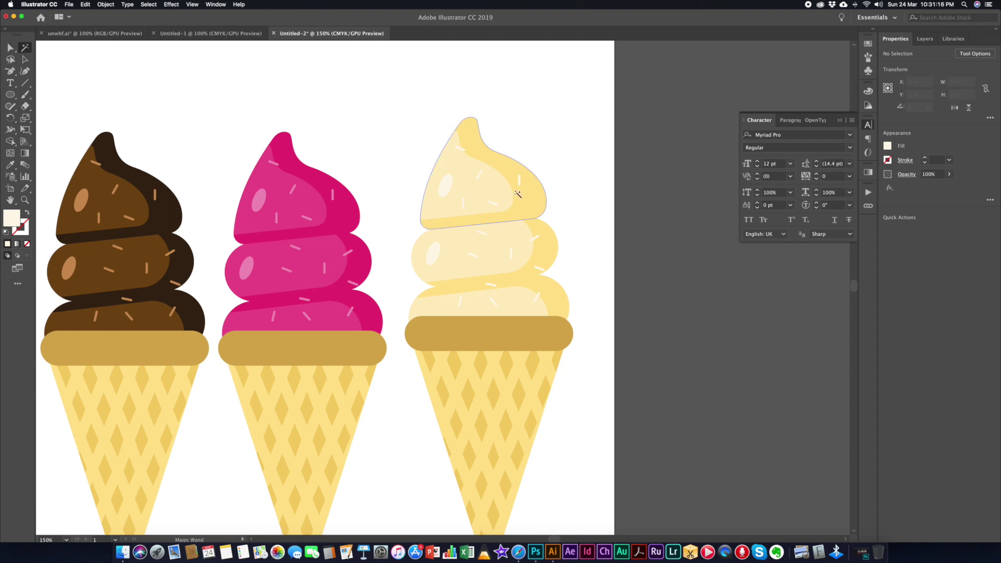
Step: Select the vanilla cone group and enter it to edit its scoops and sprinkles
click(446, 189)
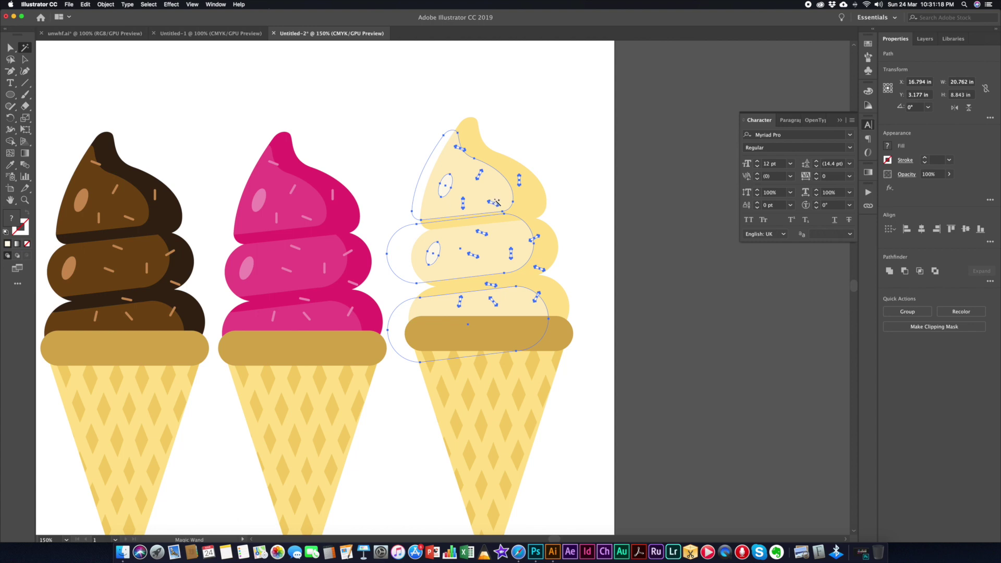
key(a)
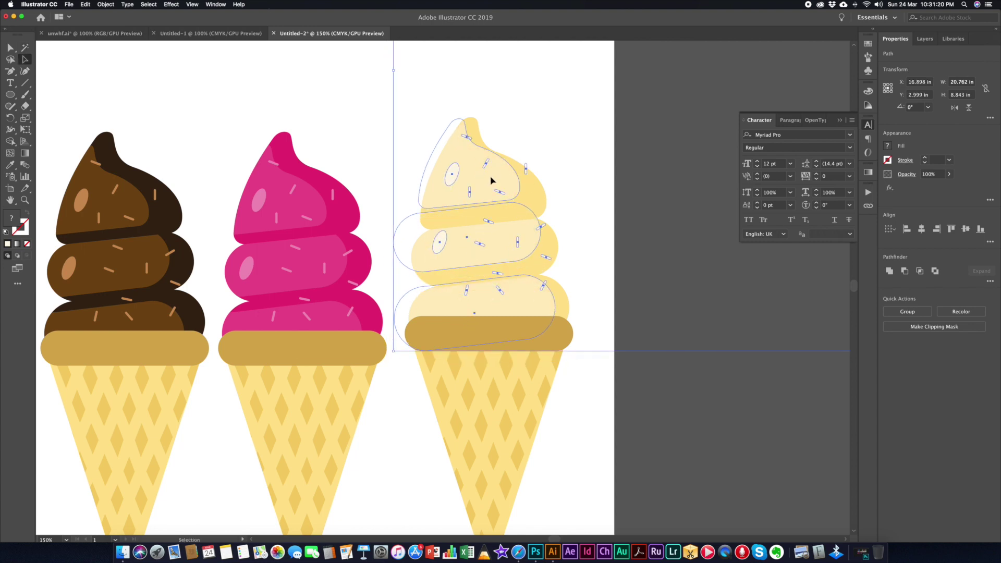
click(599, 218)
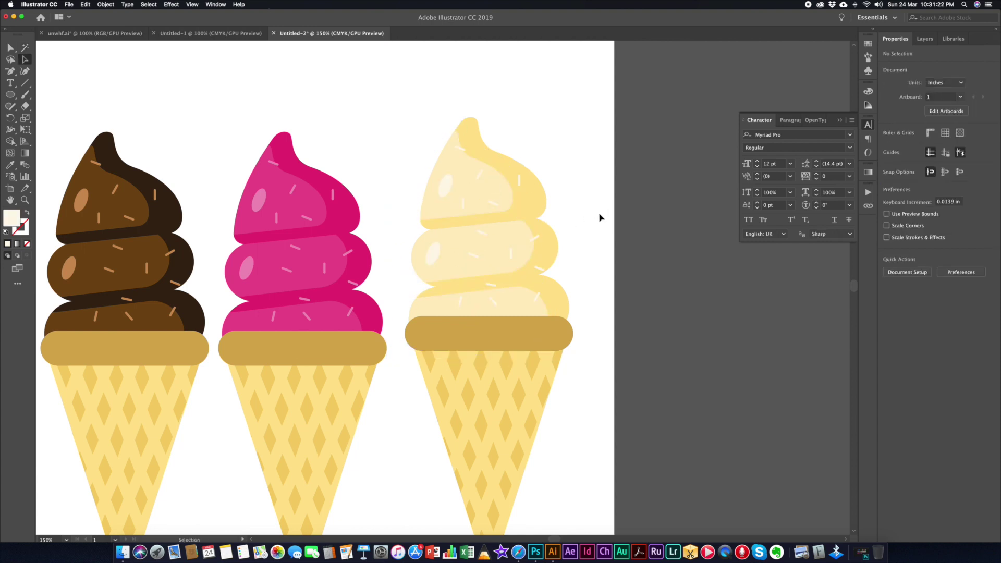
key(ctrl+minus)
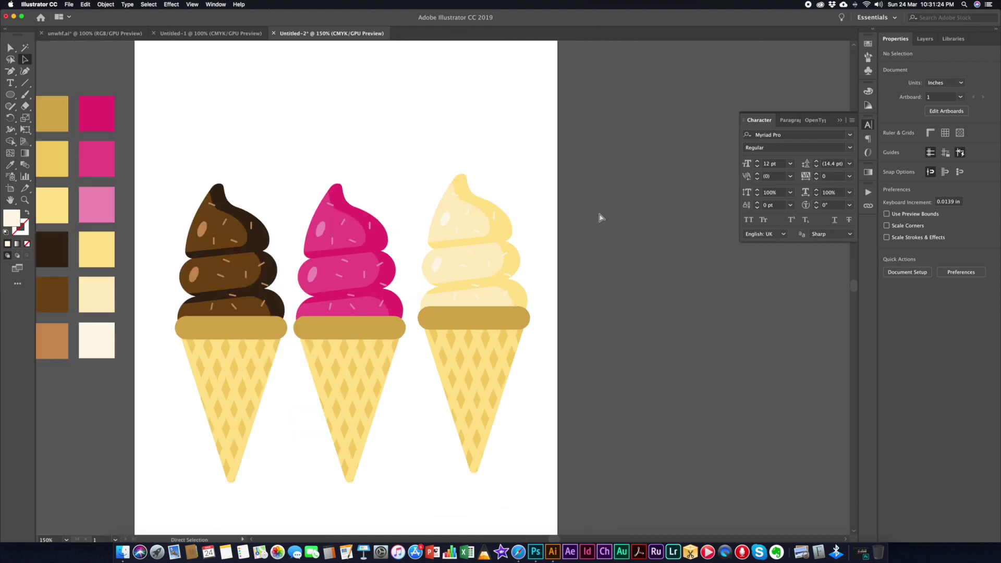
scroll(577, 245, down, 3)
scroll(578, 245, left, 3)
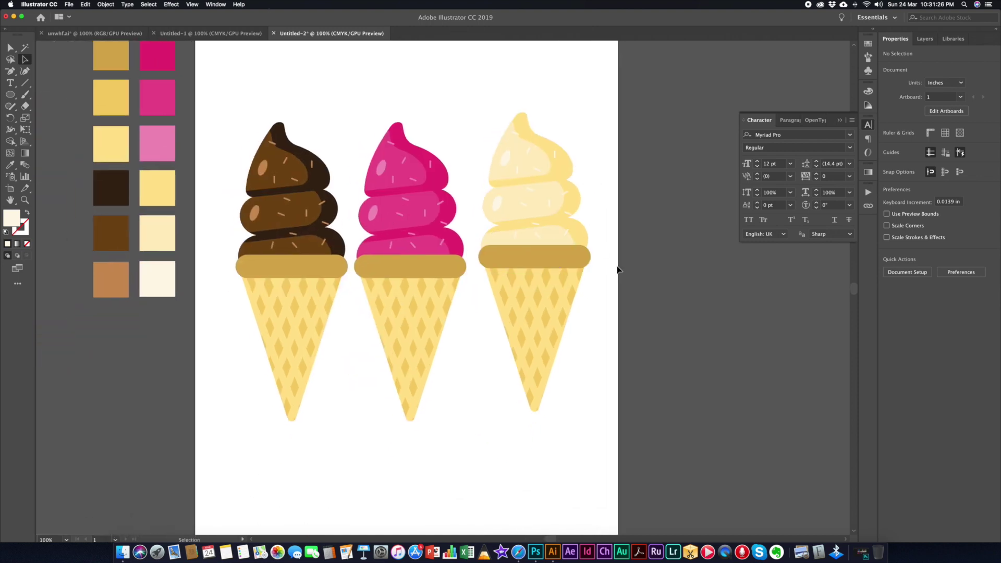
click(541, 258)
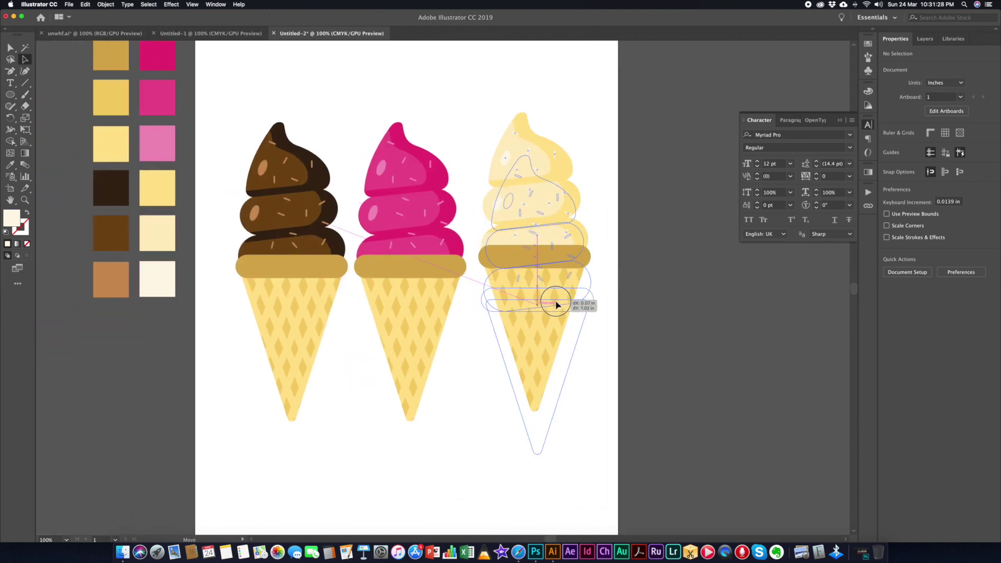
drag(523, 340, 548, 280)
key(ctrl+z)
click(660, 282)
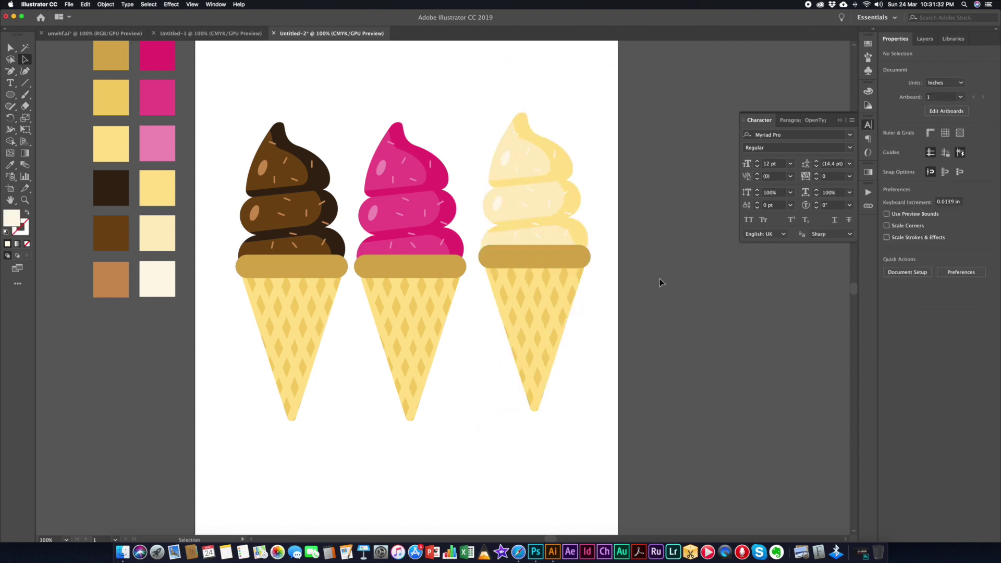
click(498, 243)
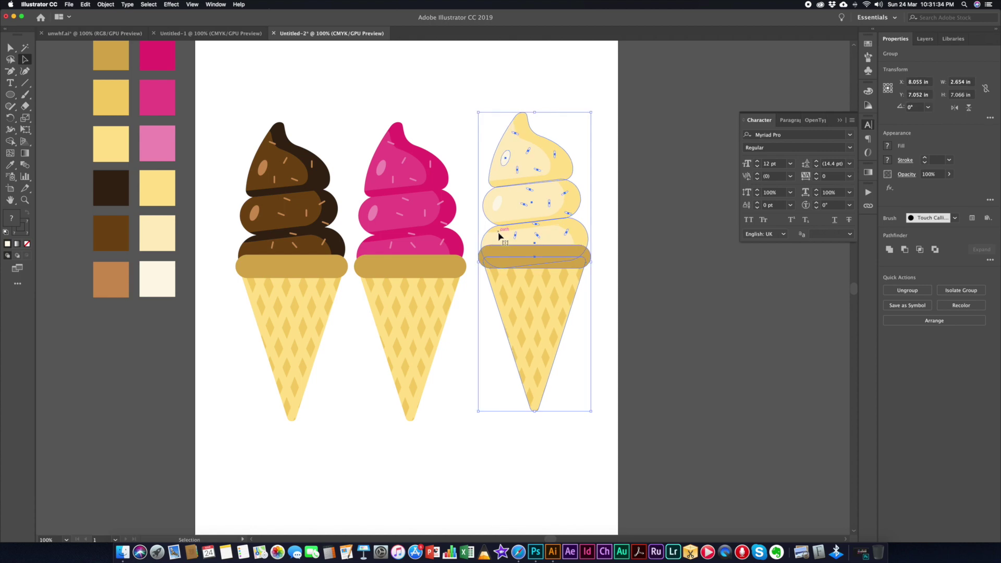
double_click(499, 237)
click(500, 239)
Step: In Outline view, move a small sprinkle up into the vanilla cone's third scoop
key(ctrl+y)
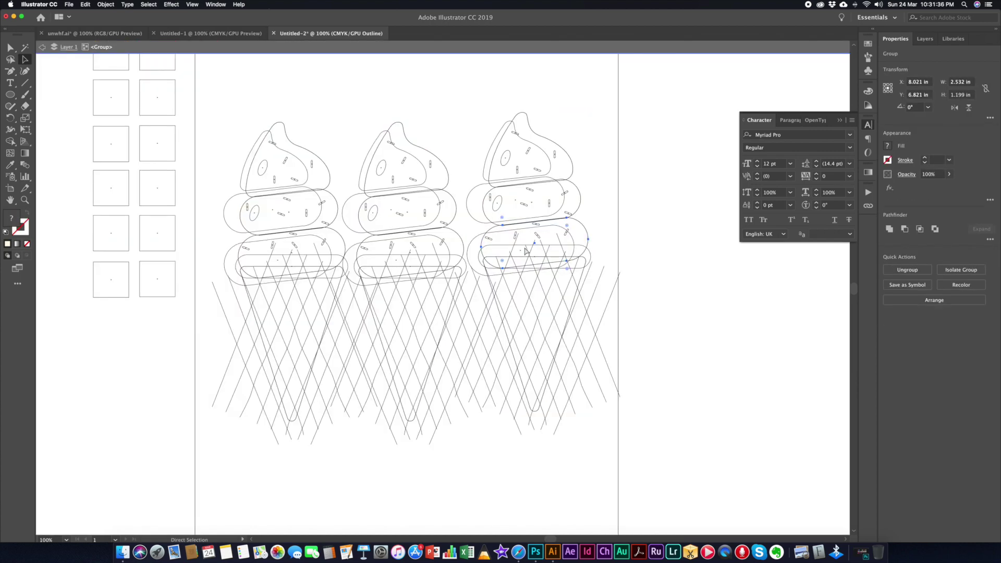
key(Escape)
key(ctrl+y)
key(ctrl+y)
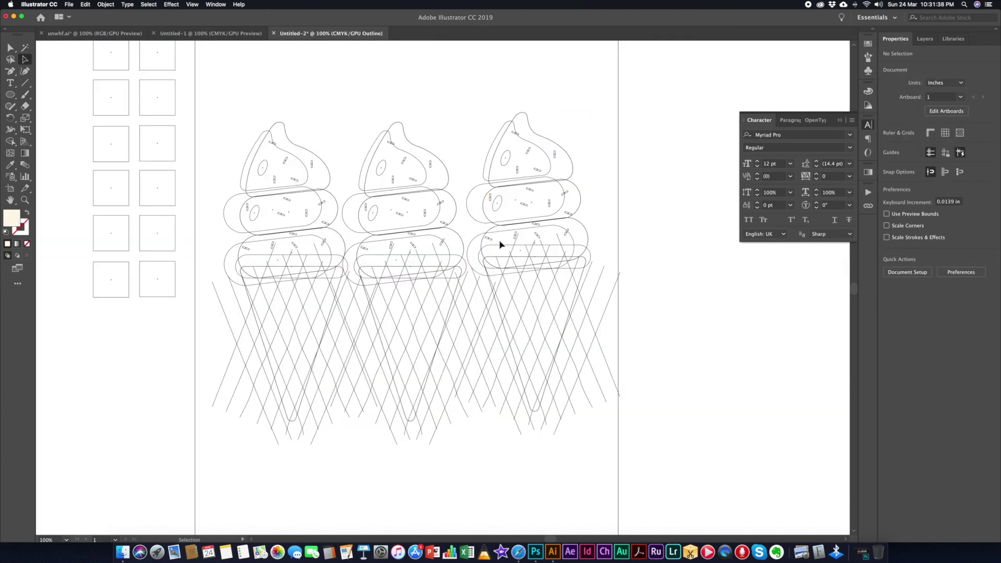
click(490, 241)
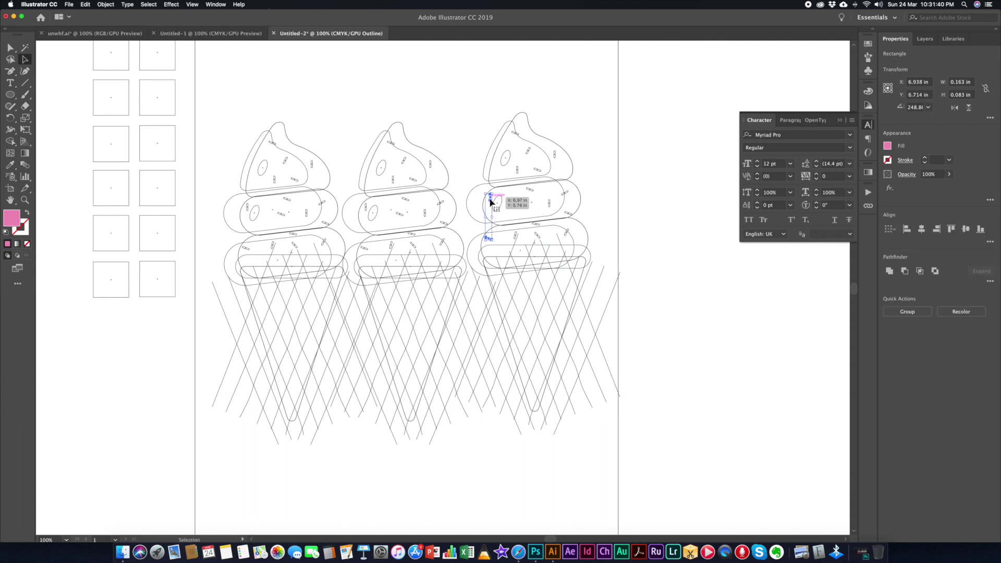
drag(491, 202, 491, 201)
click(633, 209)
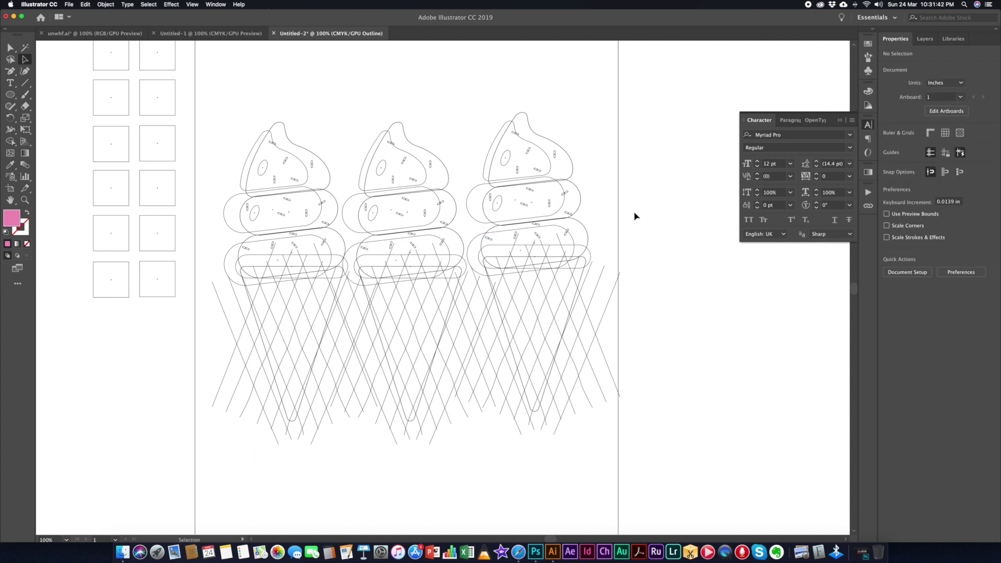
key(ctrl+y)
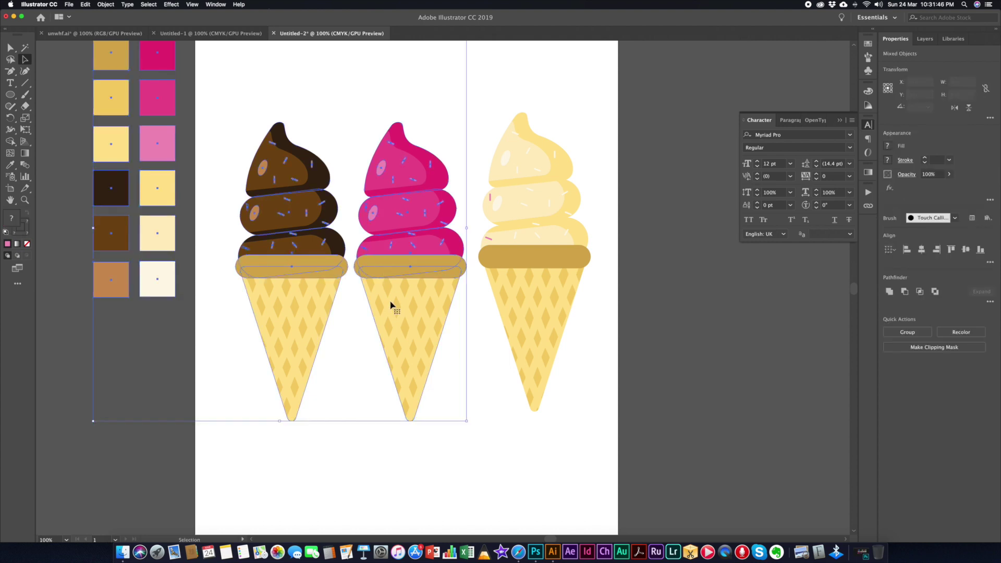
Step: Reposition a pink sprinkle and recolour the pink sprinkles light cream with the Eyedropper
click(427, 318)
click(356, 318)
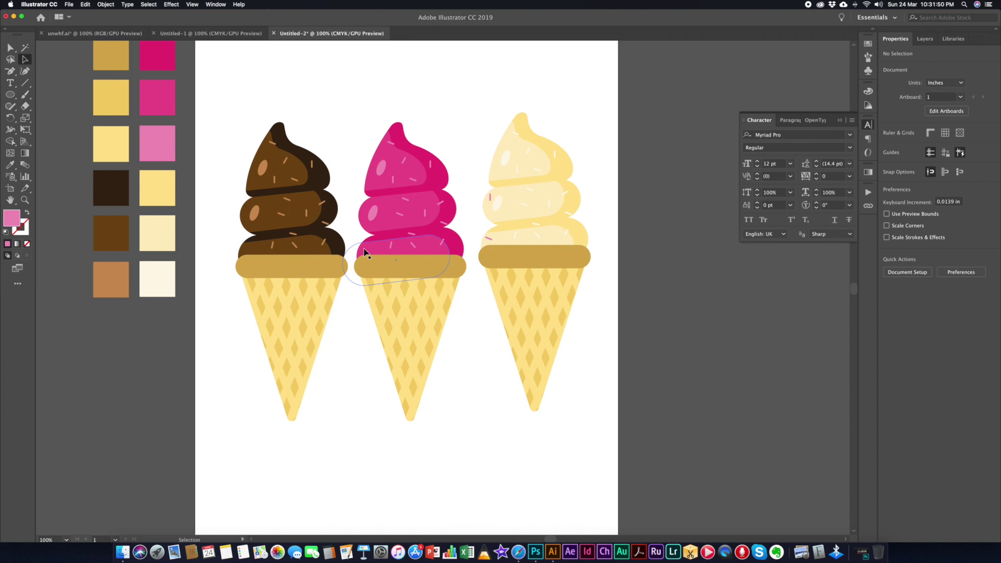
key(super+equal)
key(super+equal)
drag(540, 195, 537, 201)
drag(536, 107, 536, 102)
key(i)
click(551, 113)
key(a)
click(504, 173)
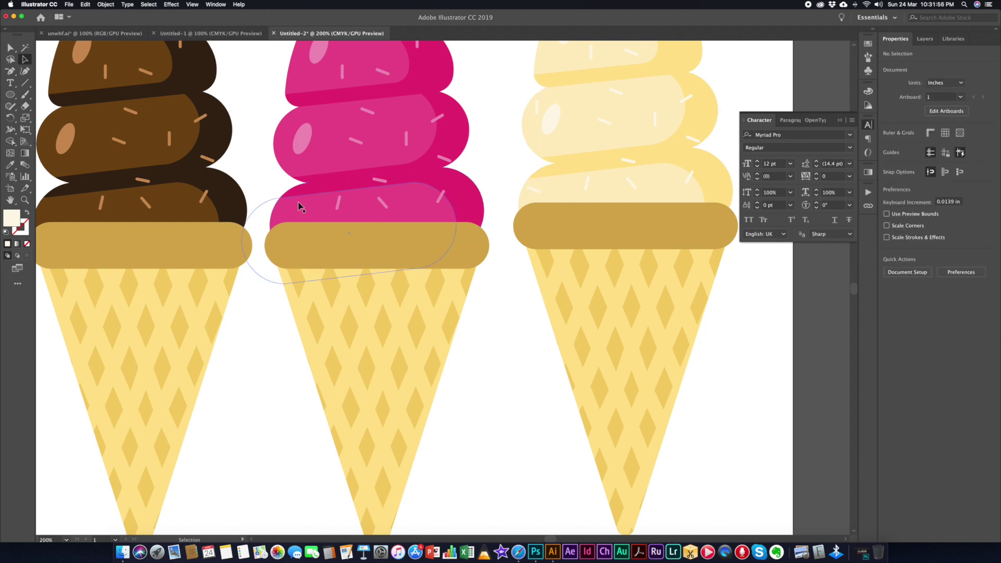
Step: Pick out two small sprinkles on the pink scoop in Outline view
click(300, 205)
key(super+y)
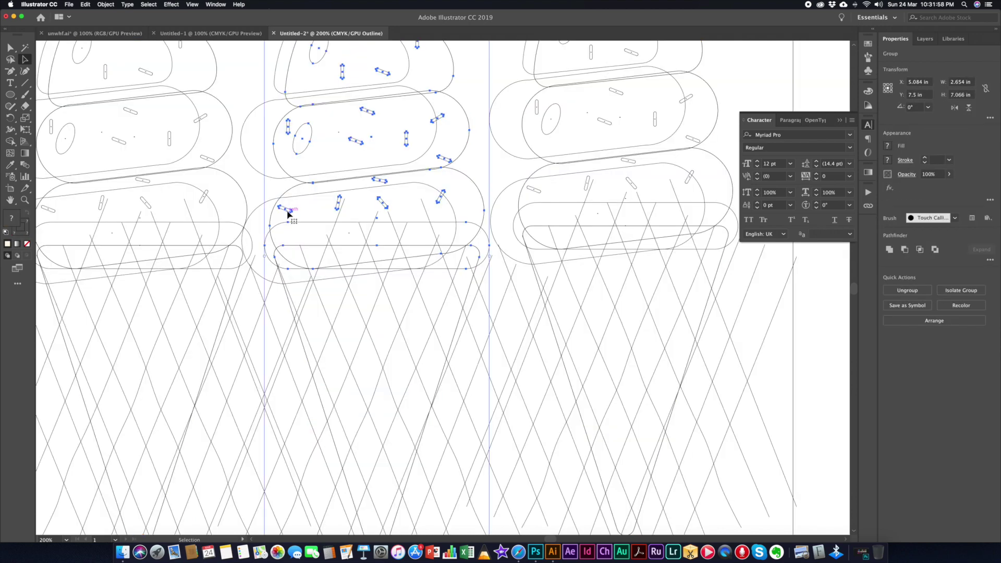
key(v)
click(284, 209)
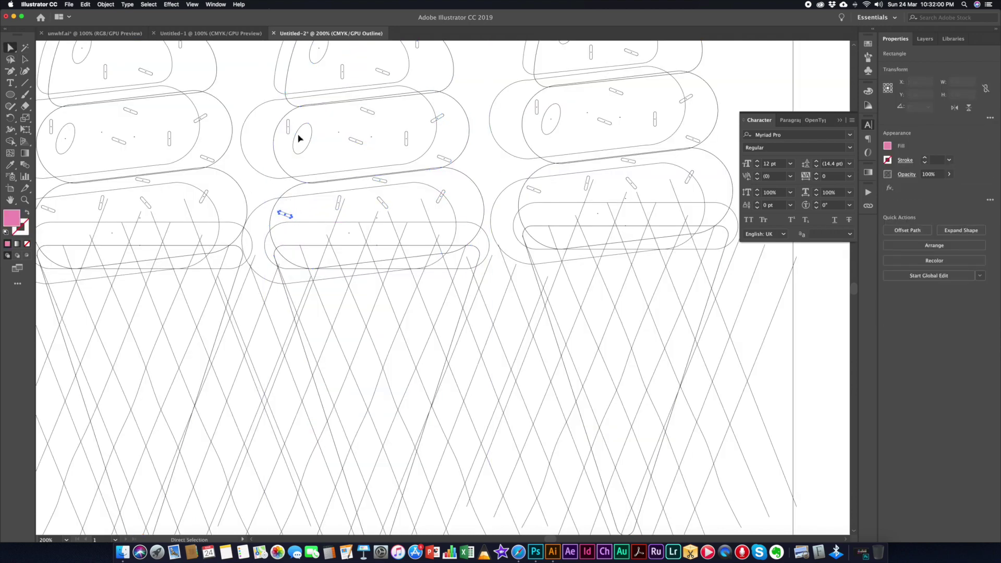
shift+click(288, 126)
key(a)
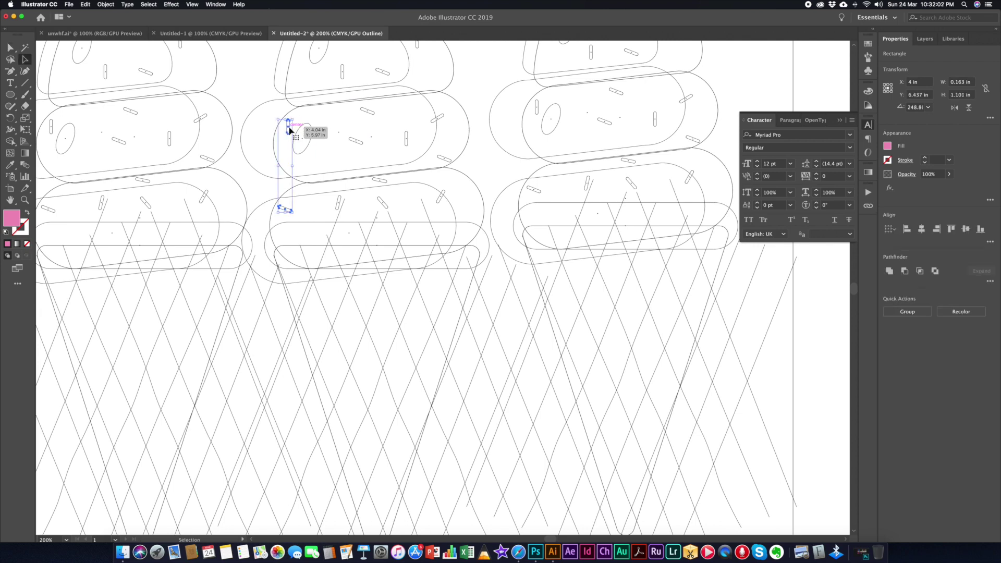
click(490, 166)
key(super+y)
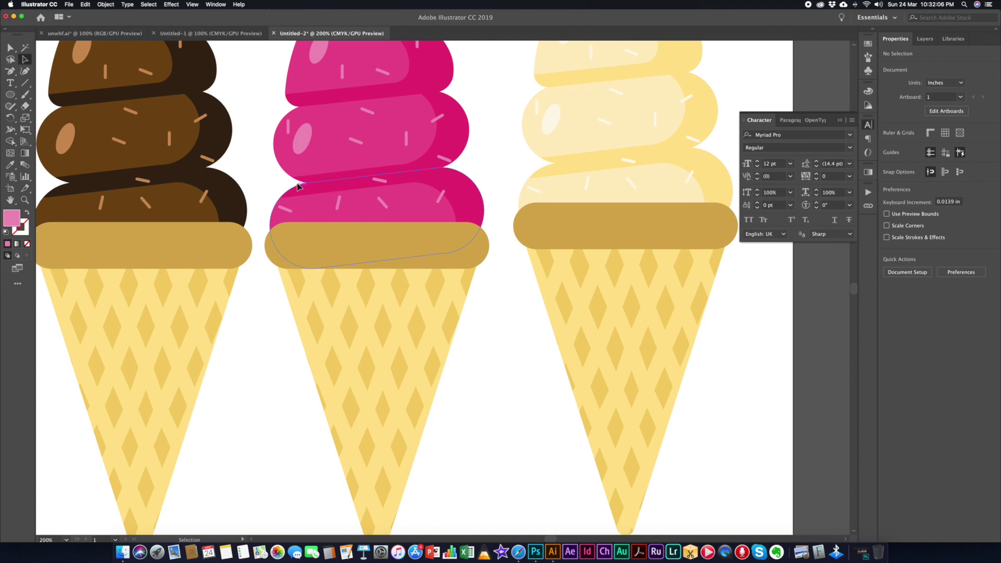
Step: In Outline view, select the lower and vertical sprinkles on the chocolate scoop
drag(71, 200, 188, 214)
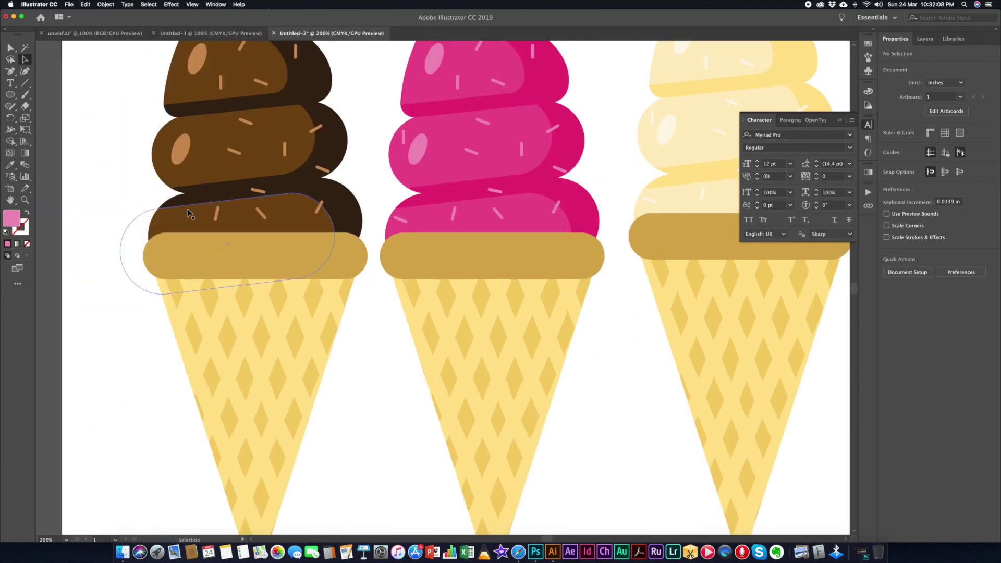
key(super+y)
click(162, 224)
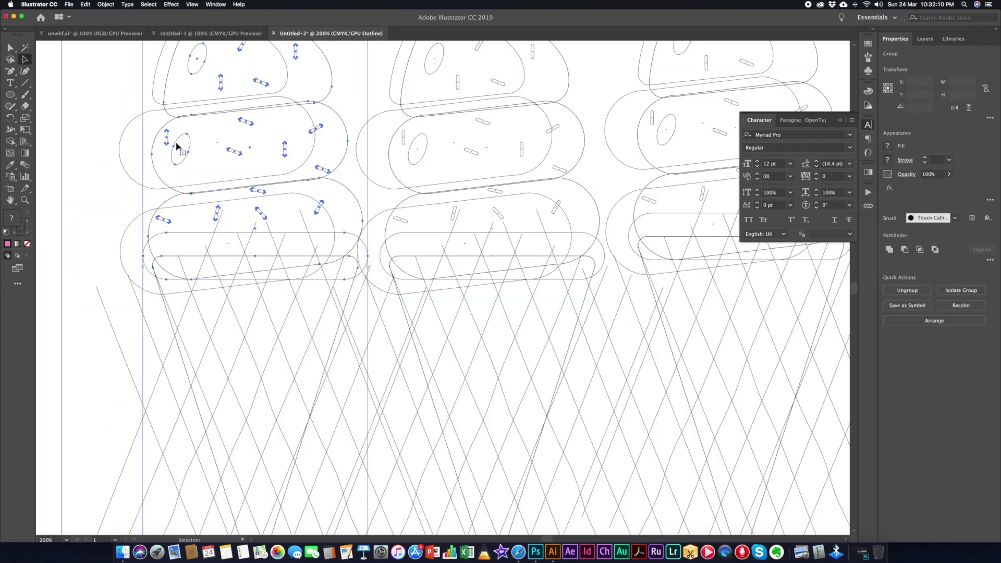
click(100, 207)
click(164, 222)
shift+click(168, 137)
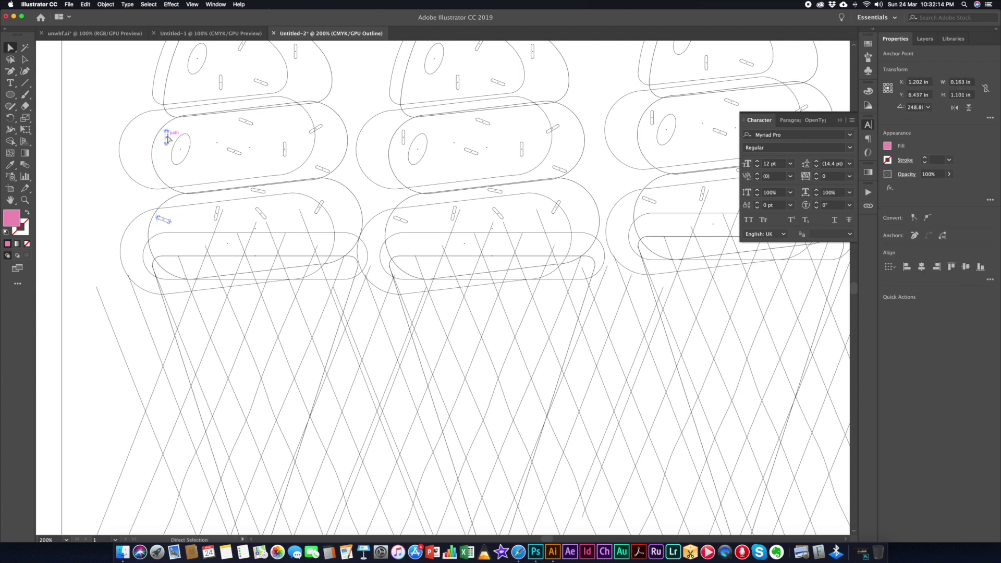
Step: Sample the tan highlight colour onto both chocolate sprinkles, then review the cones
key(super+y)
key(a)
key(i)
click(182, 153)
key(a)
click(116, 138)
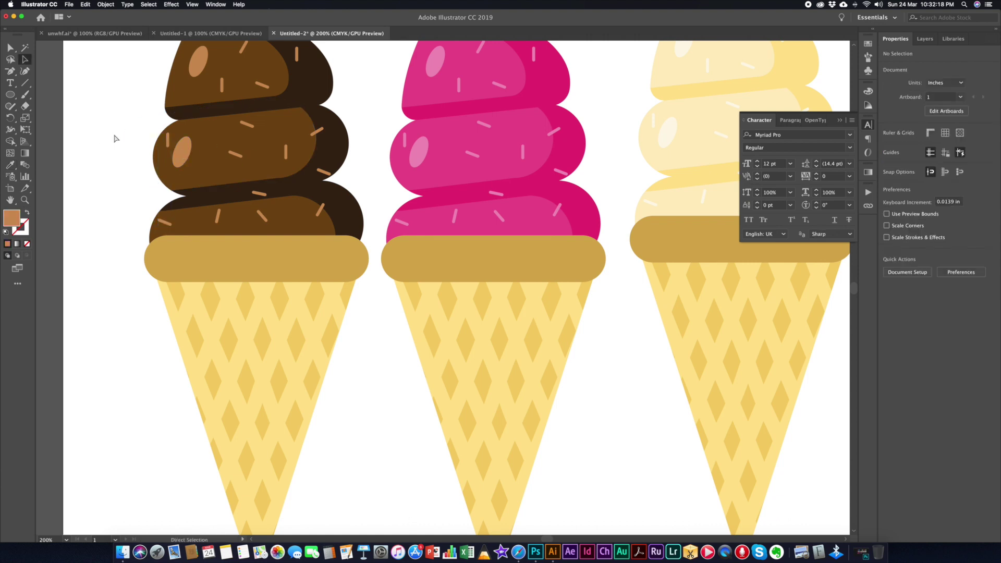
key(super+0)
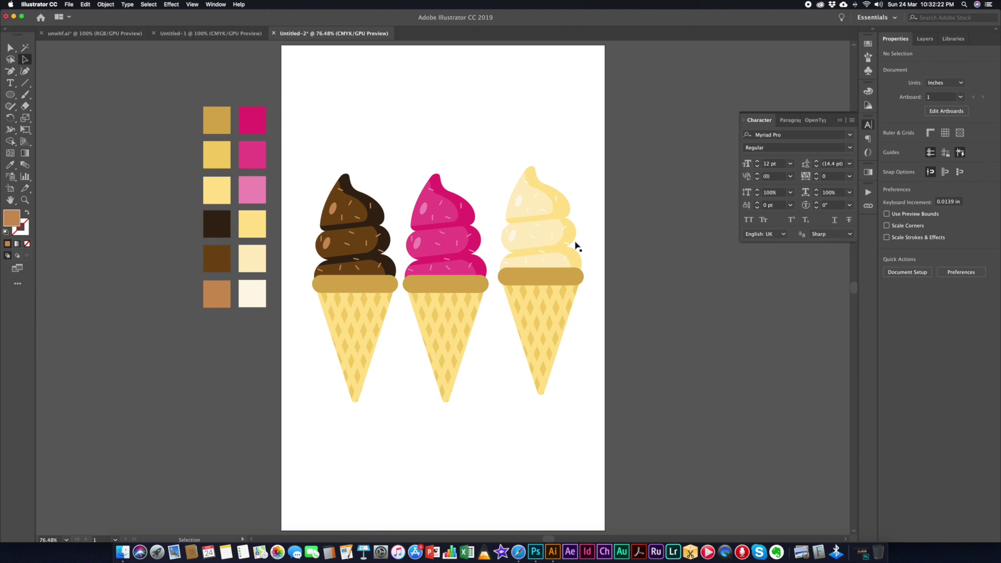
drag(579, 260, 509, 421)
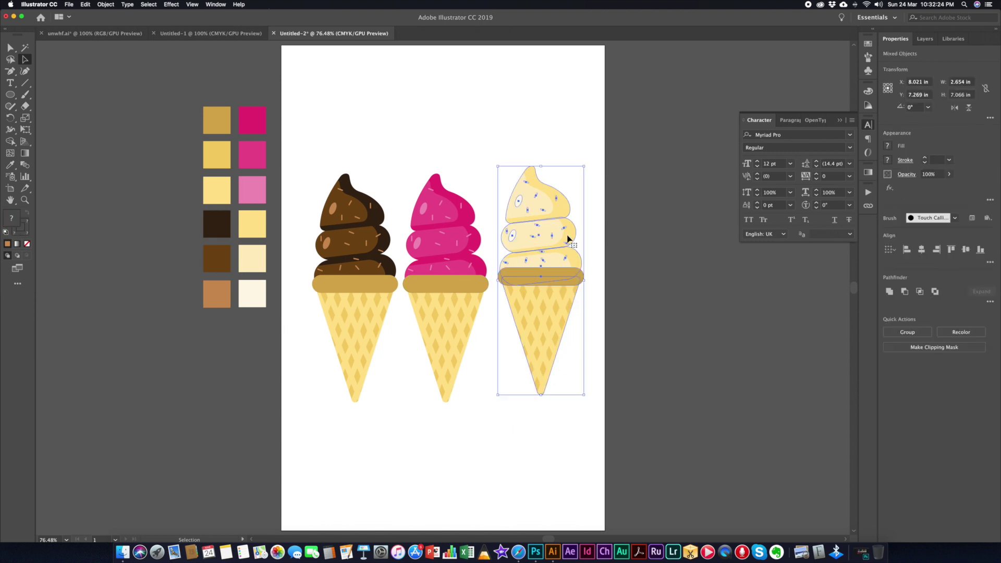
click(634, 209)
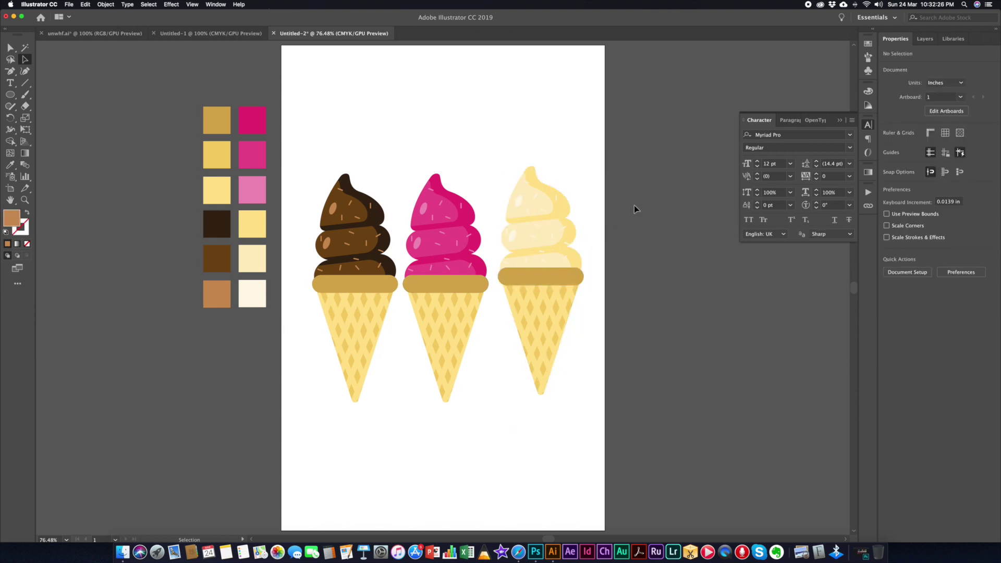
key(super+equal)
key(super+equal)
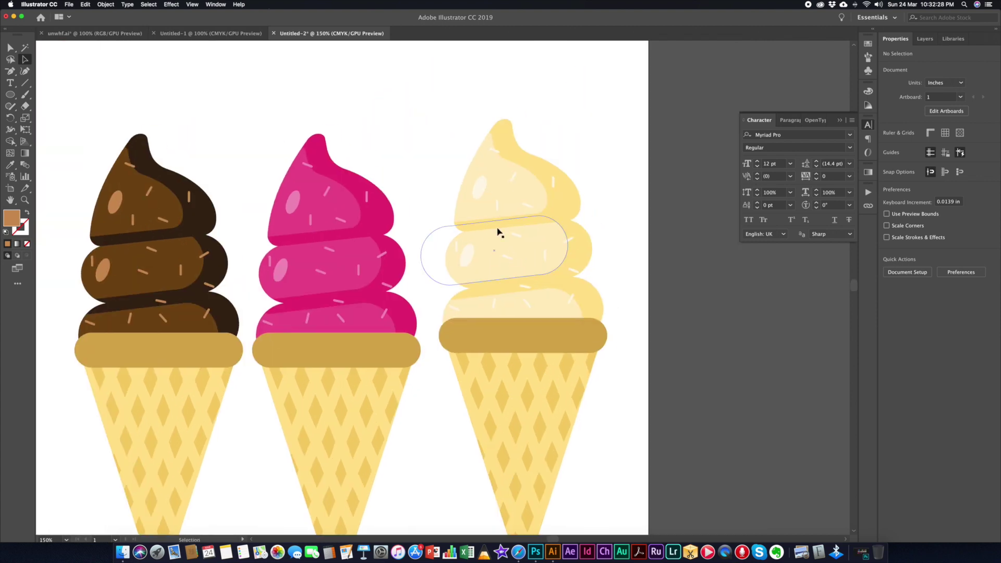
Step: Select the vanilla sprinkles from the bottom row up the scoop
drag(458, 247, 454, 310)
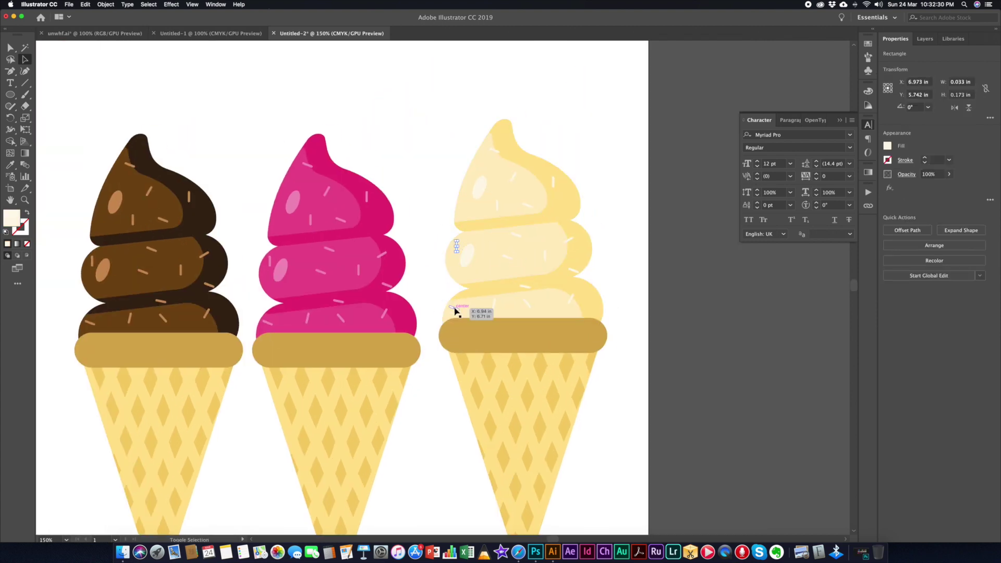
click(553, 305)
right_click(556, 284)
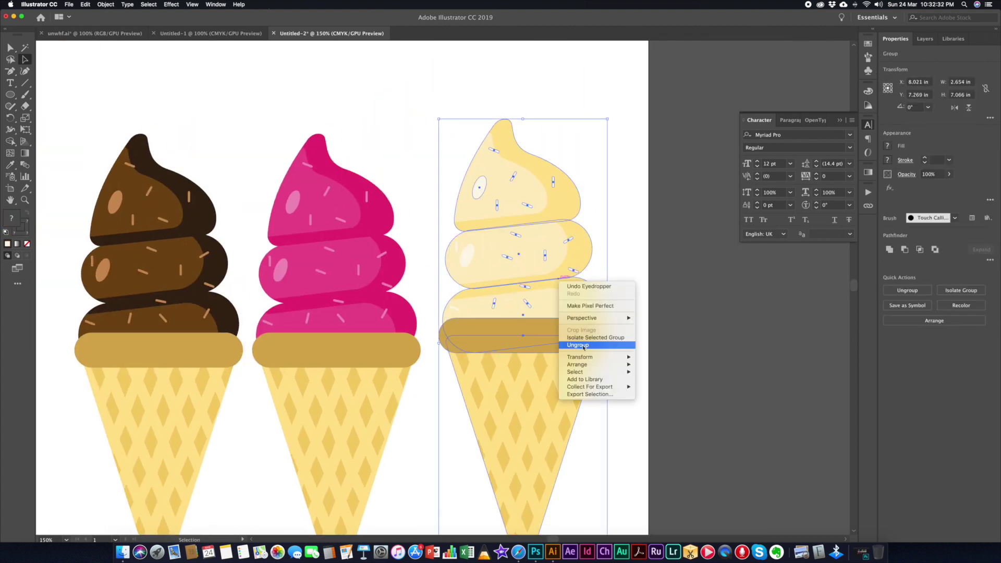
click(711, 283)
click(572, 298)
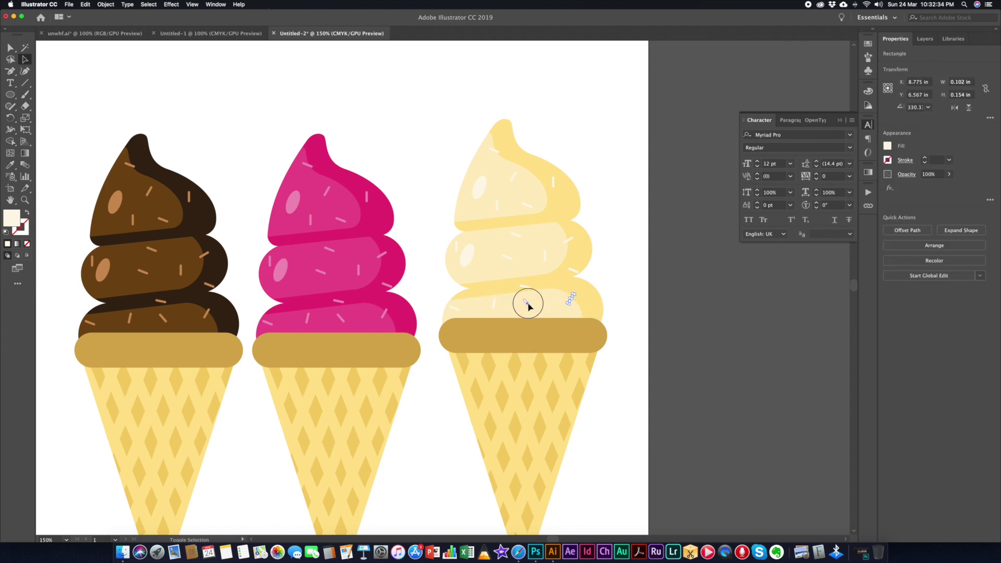
shift+click(526, 302)
shift+click(525, 286)
shift+click(494, 303)
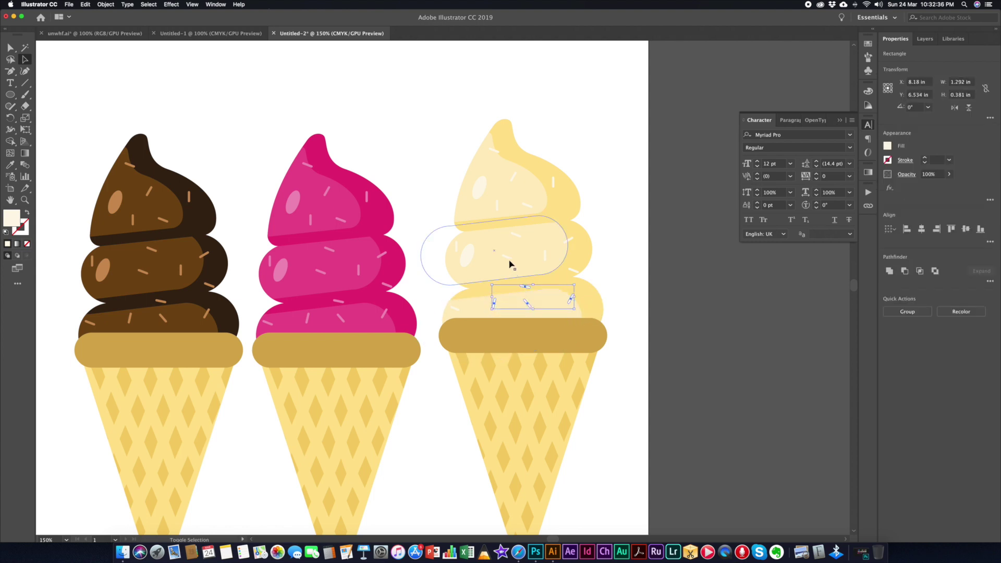
shift+click(508, 258)
shift+click(516, 234)
shift+click(497, 206)
Step: Add the top, right and left sprinkles plus the highlight oval, and group them
shift+click(513, 176)
shift+click(495, 151)
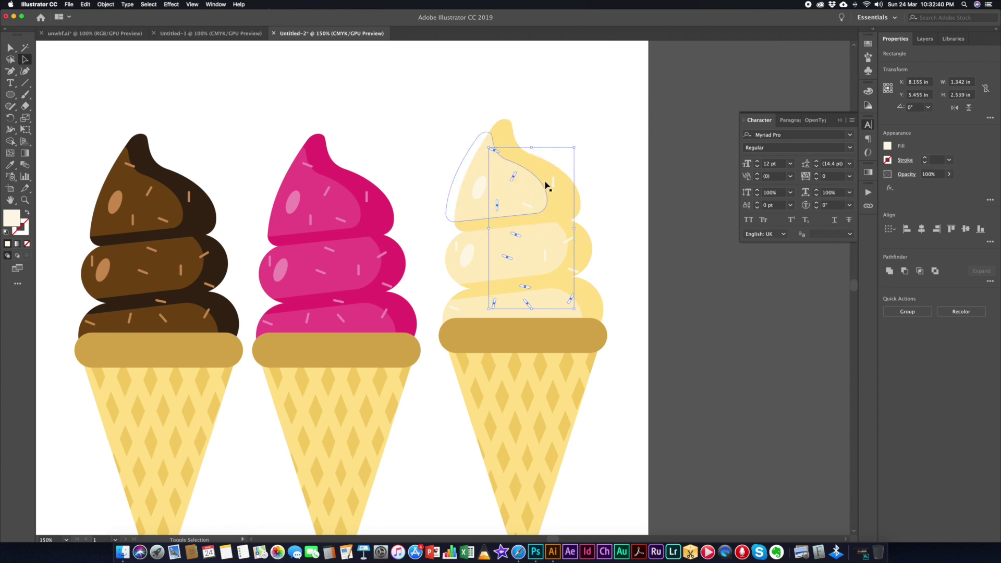
shift+click(553, 181)
shift+click(527, 205)
shift+click(545, 255)
shift+click(568, 241)
shift+click(574, 270)
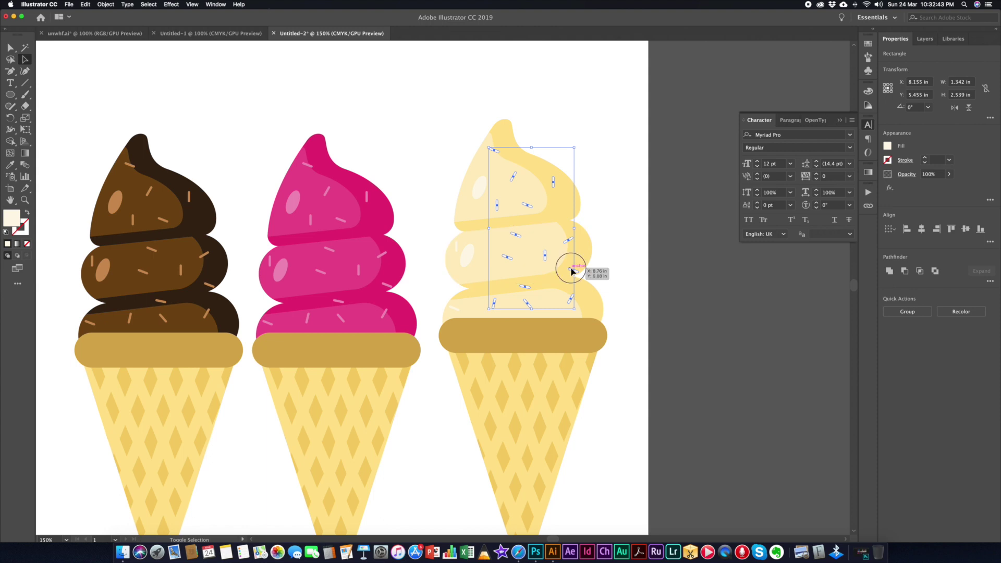
shift+click(458, 248)
shift+click(452, 311)
shift+click(481, 188)
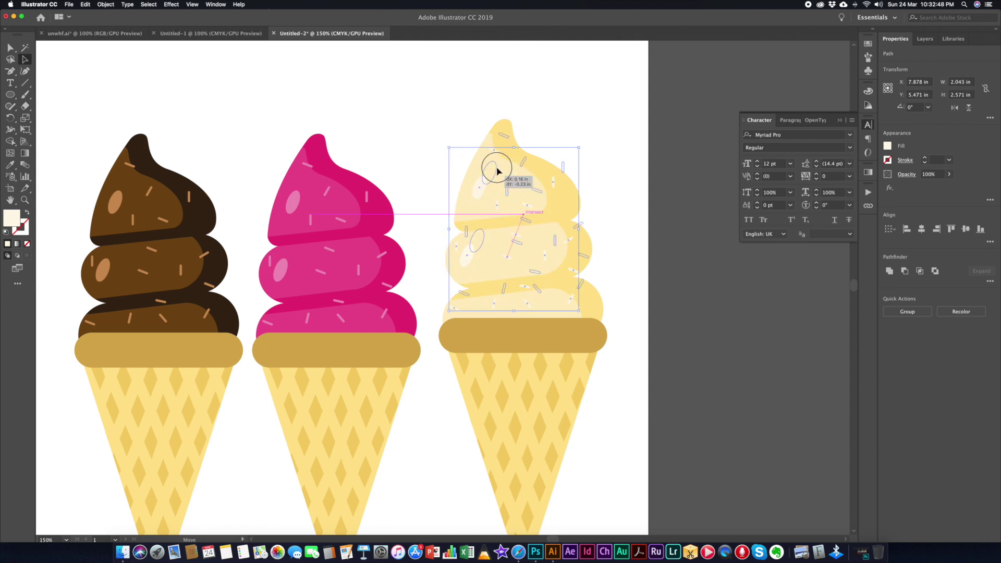
key(super+g)
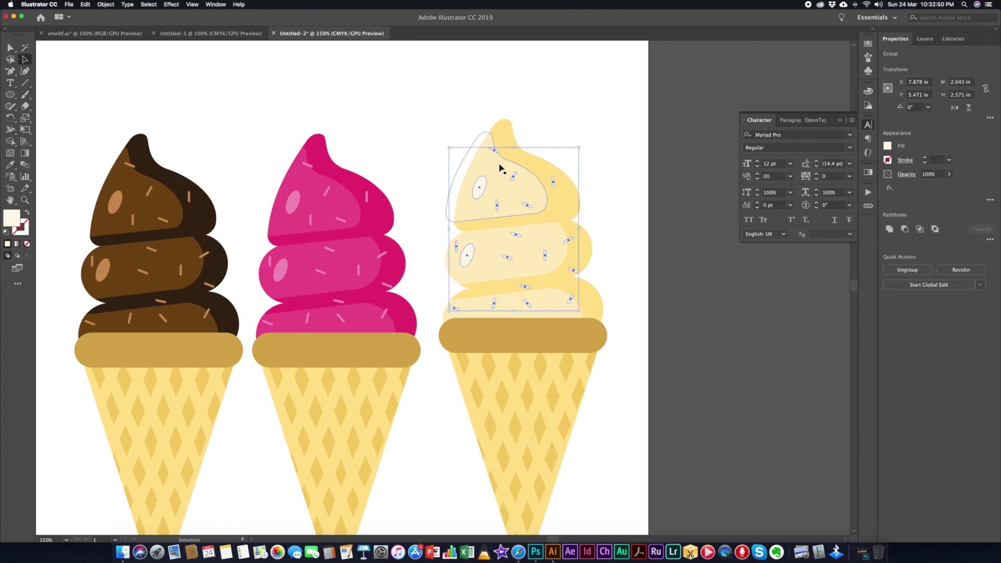
Step: Settle the vanilla sprinkles' and highlights' fill on warm light yellow FFDA99, then fit the artboard
double_click(12, 216)
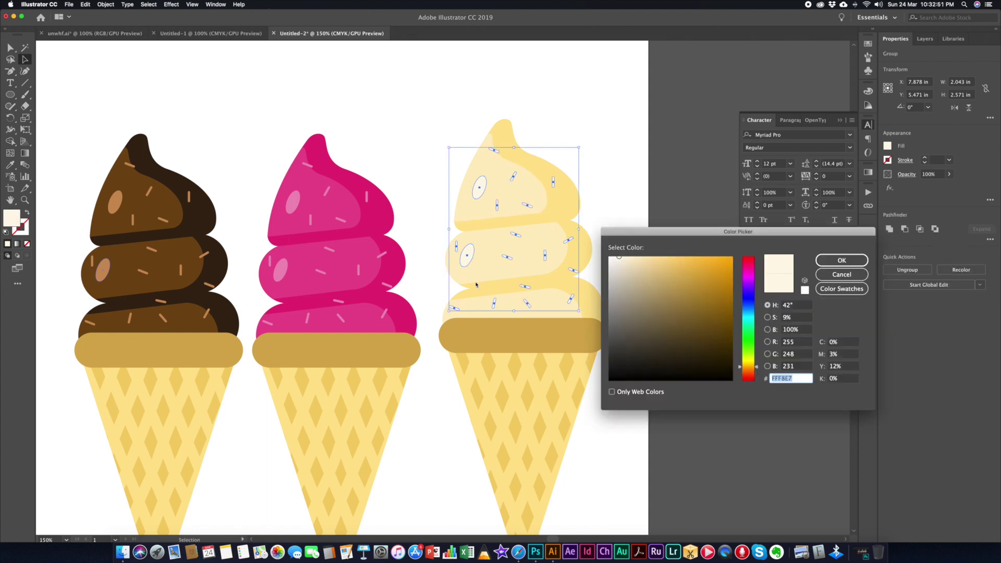
click(628, 267)
key(Return)
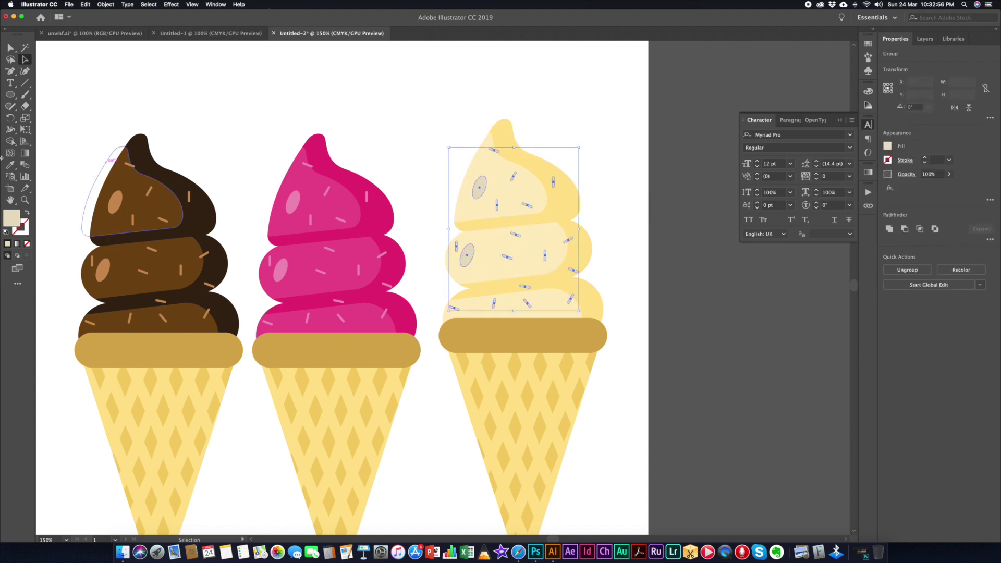
double_click(11, 217)
drag(643, 264, 636, 260)
key(Return)
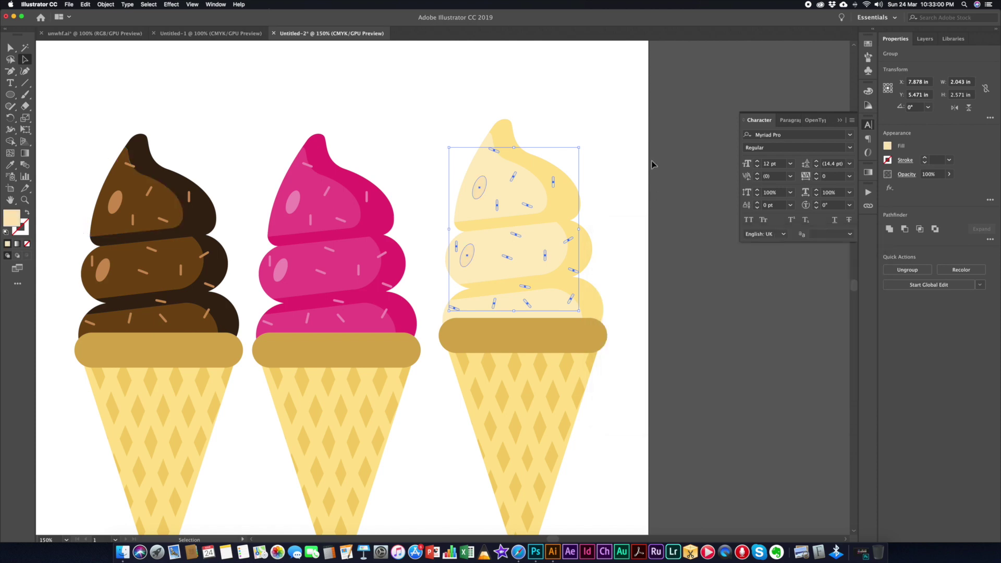
double_click(17, 220)
drag(662, 263, 656, 258)
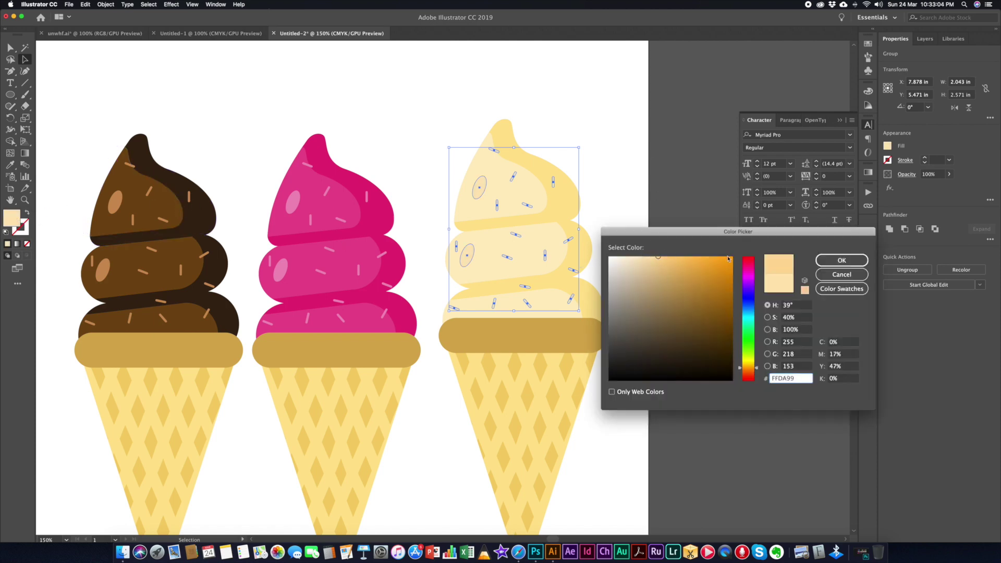
key(Return)
key(Return)
key(Escape)
click(641, 172)
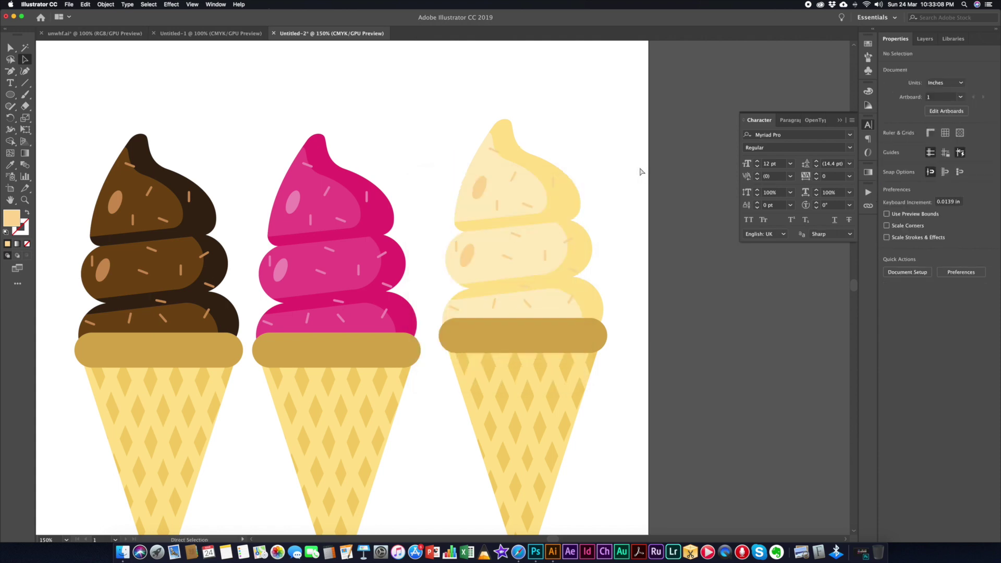
key(super+0)
click(377, 247)
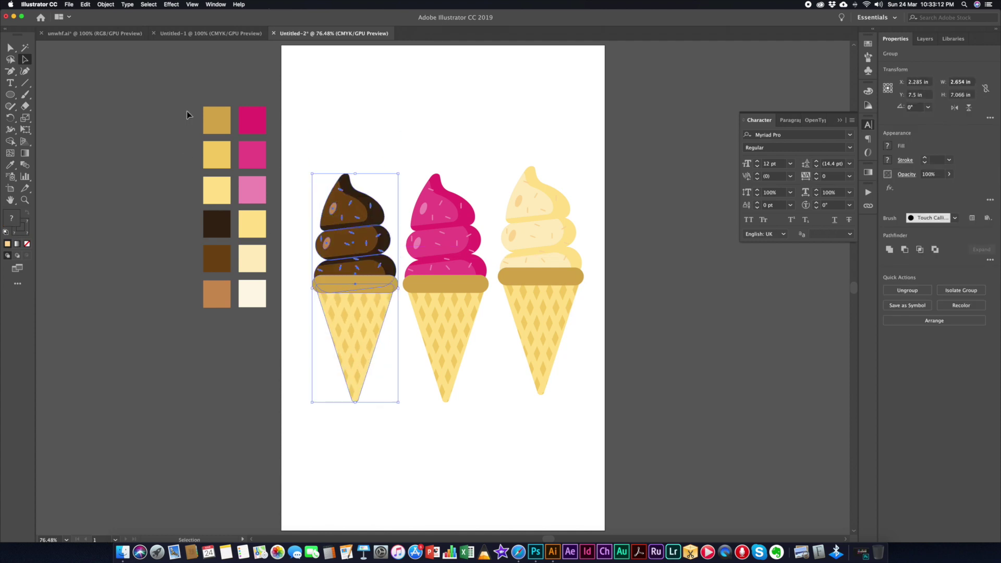
Step: Move the colour swatches aside and shift the vanilla cone up and left
mouse_move(192, 101)
mouse_down()
mouse_move(265, 299)
mouse_move(131, 284)
mouse_up()
click(357, 361)
key(a)
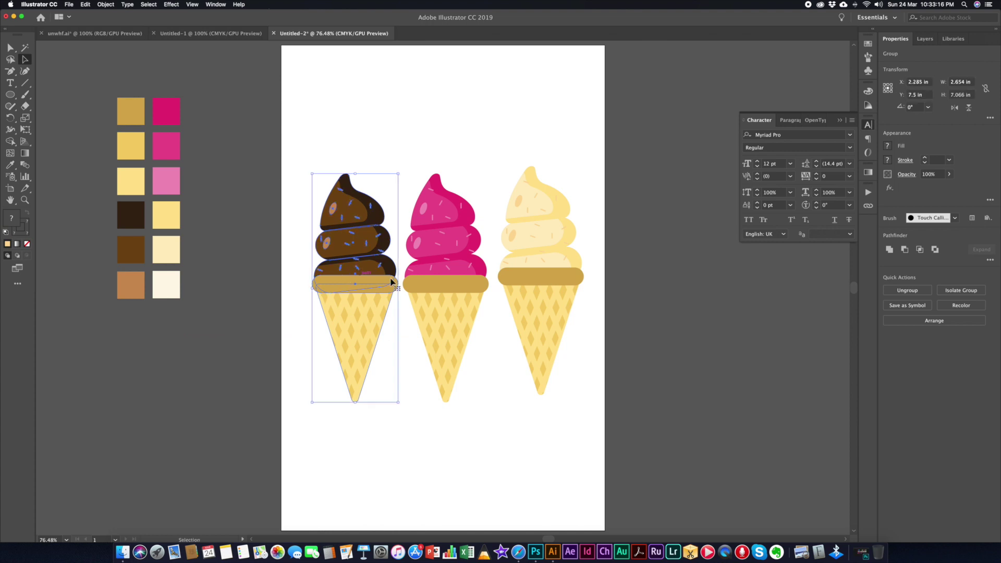
drag(465, 140, 414, 394)
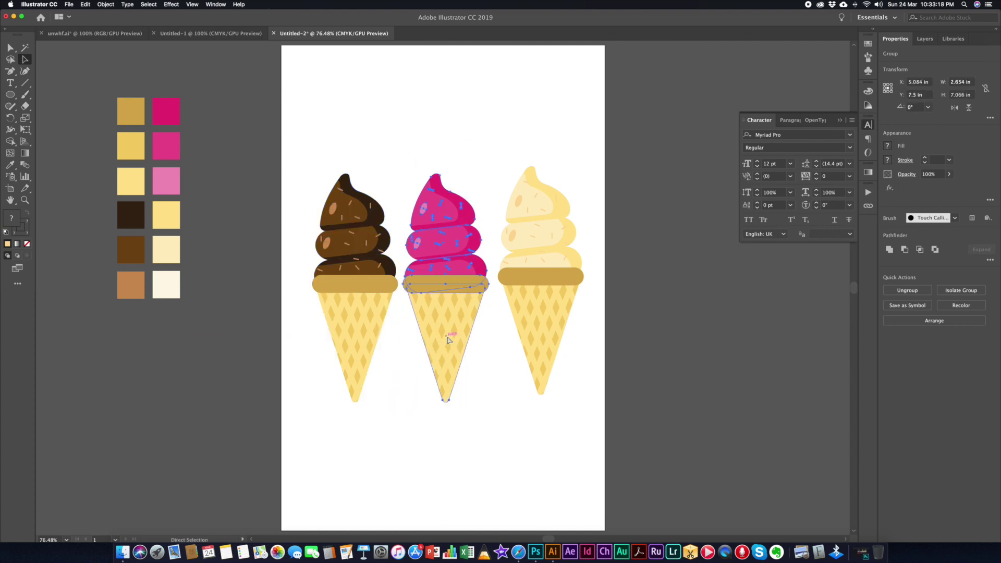
drag(629, 149, 503, 414)
key(v)
click(510, 268)
drag(555, 294, 547, 268)
Step: Tilt vanilla clockwise and chocolate counterclockwise, raise the pink cone and overlap chocolate onto it
key(t)
key(r)
drag(623, 244, 626, 276)
super+click(354, 235)
drag(381, 144, 355, 125)
key(a)
drag(358, 284, 375, 239)
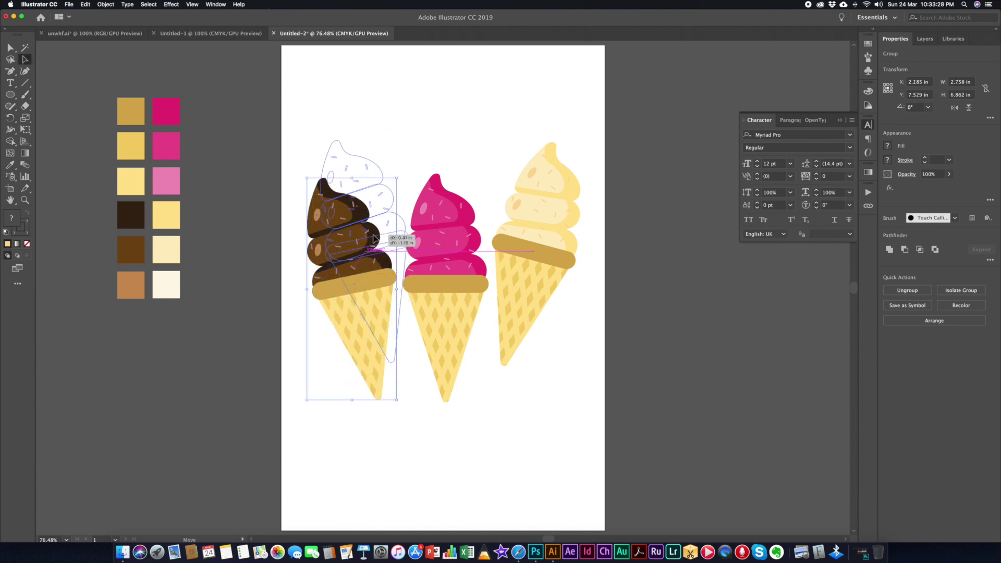
drag(447, 286, 447, 201)
drag(369, 314, 408, 296)
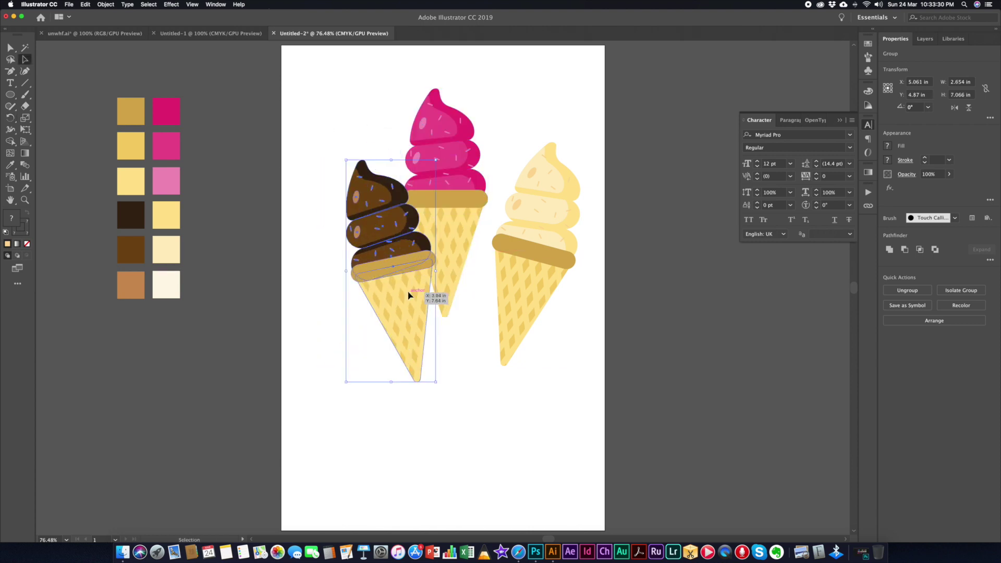
Step: Tilt chocolate further left, slide vanilla over the pink cone, lower pink, and draw a circle below
key(r)
mouse_move(465, 323)
mouse_down()
mouse_move(465, 302)
mouse_move(420, 307)
mouse_up()
key(a)
drag(529, 296, 472, 295)
drag(562, 283, 577, 282)
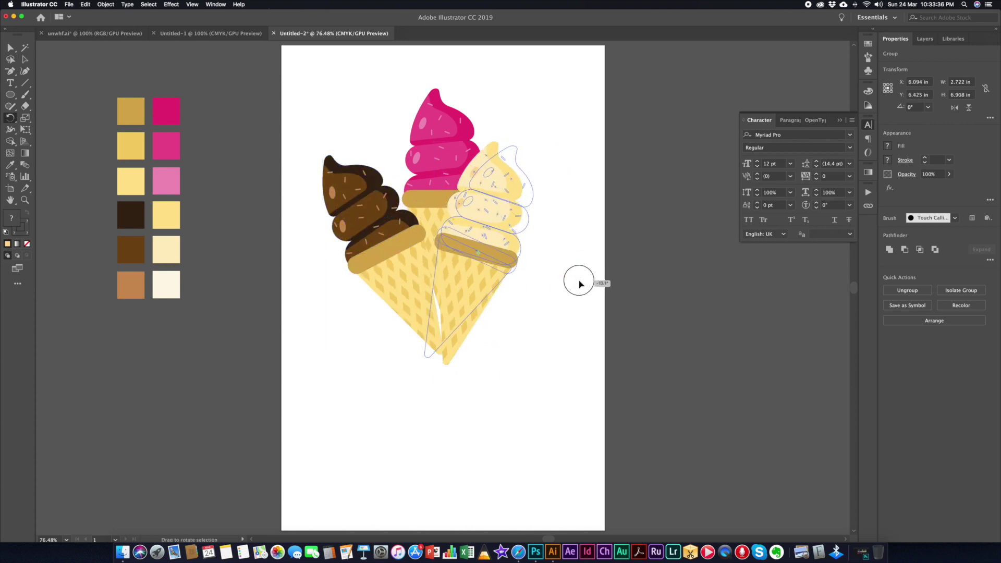
drag(481, 297, 481, 299)
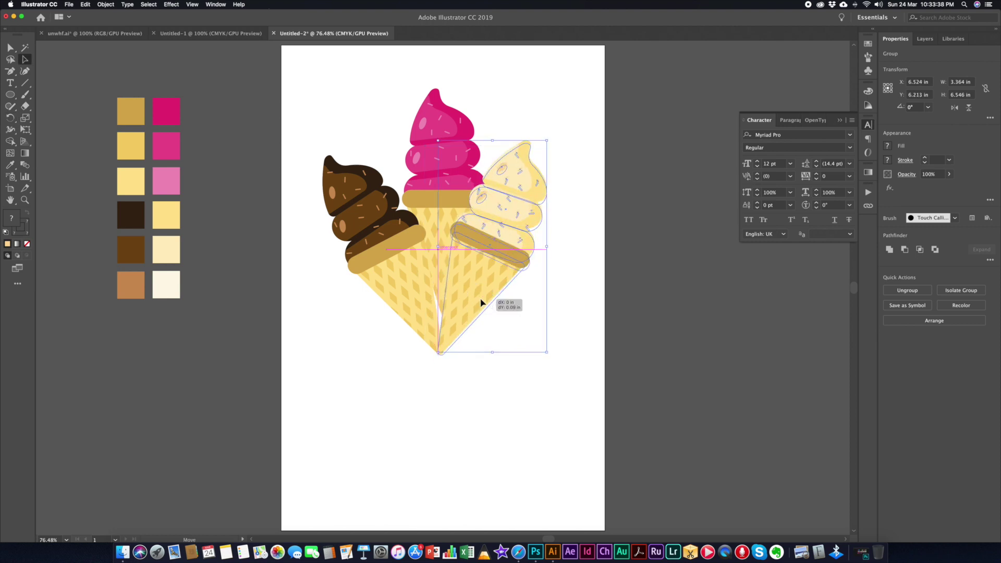
drag(438, 162, 438, 174)
click(573, 280)
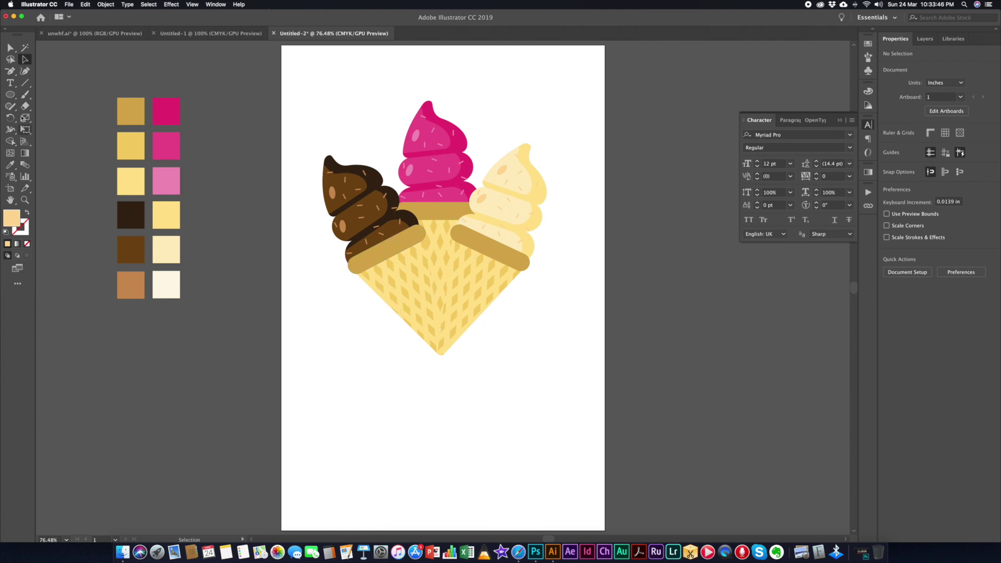
click(10, 95)
mouse_move(286, 294)
mouse_down()
mouse_move(331, 373)
mouse_move(408, 415)
mouse_up()
Step: Give the circle a reversed radial gradient and move it below the cones
key(a)
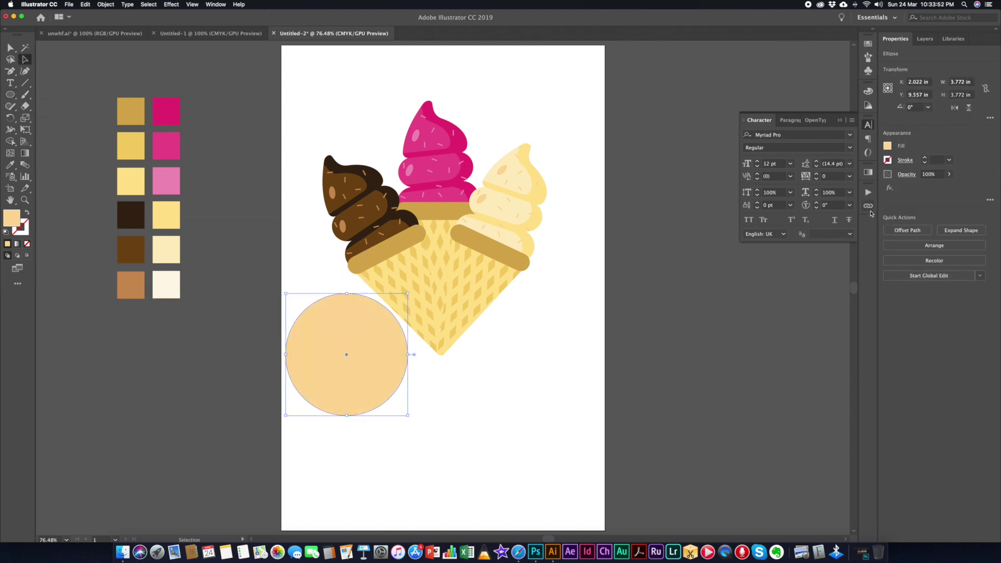
click(868, 172)
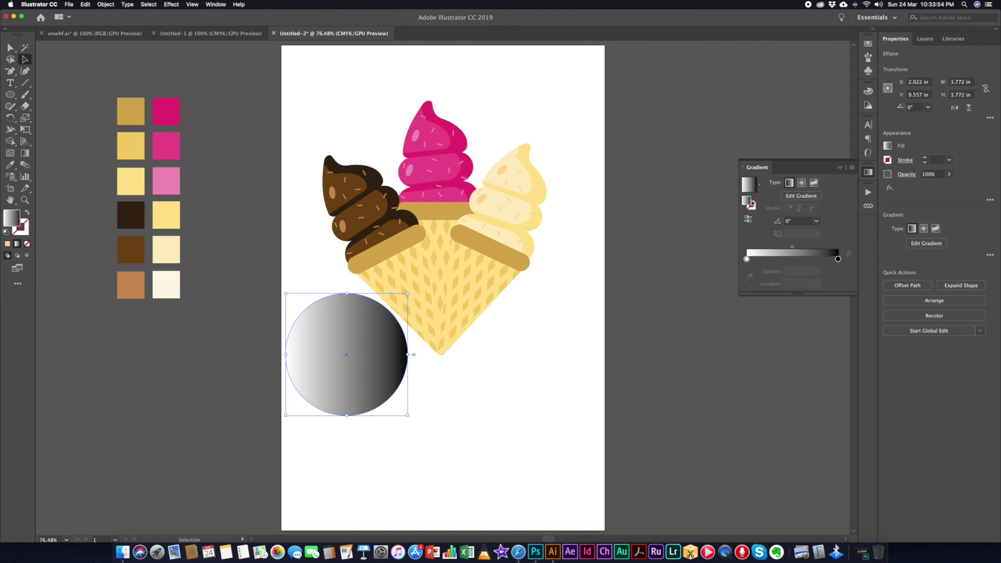
click(802, 183)
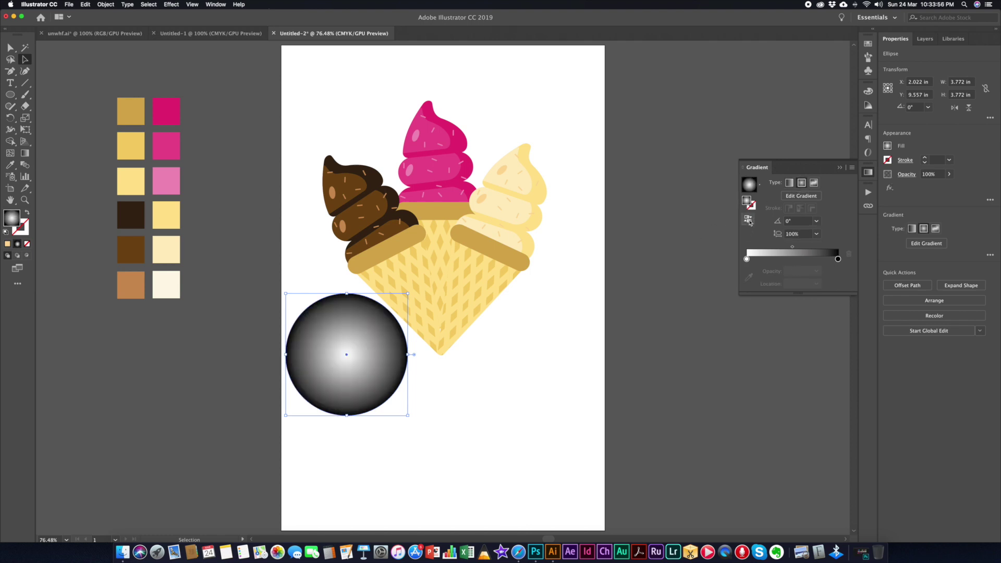
click(749, 216)
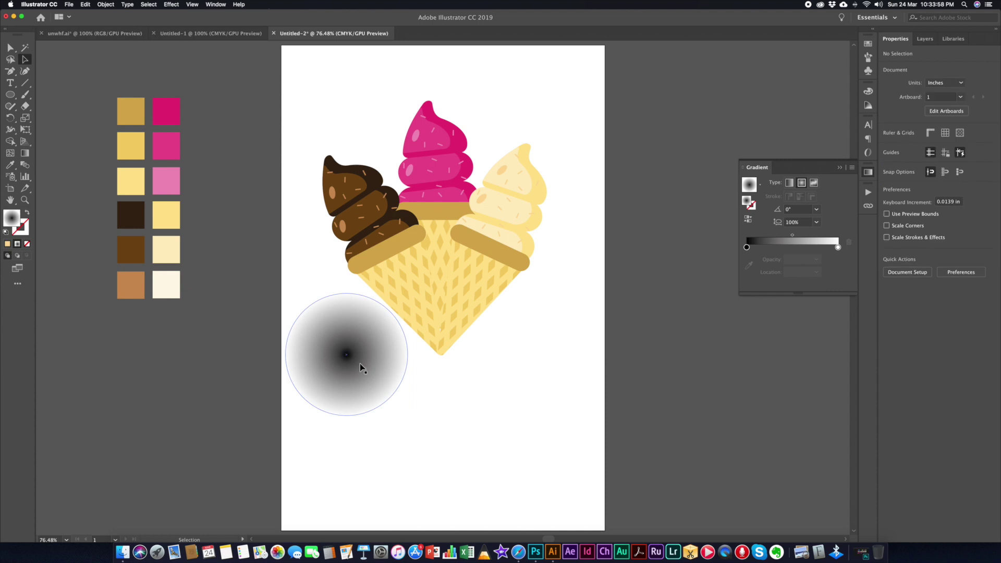
drag(360, 364, 565, 412)
click(525, 411)
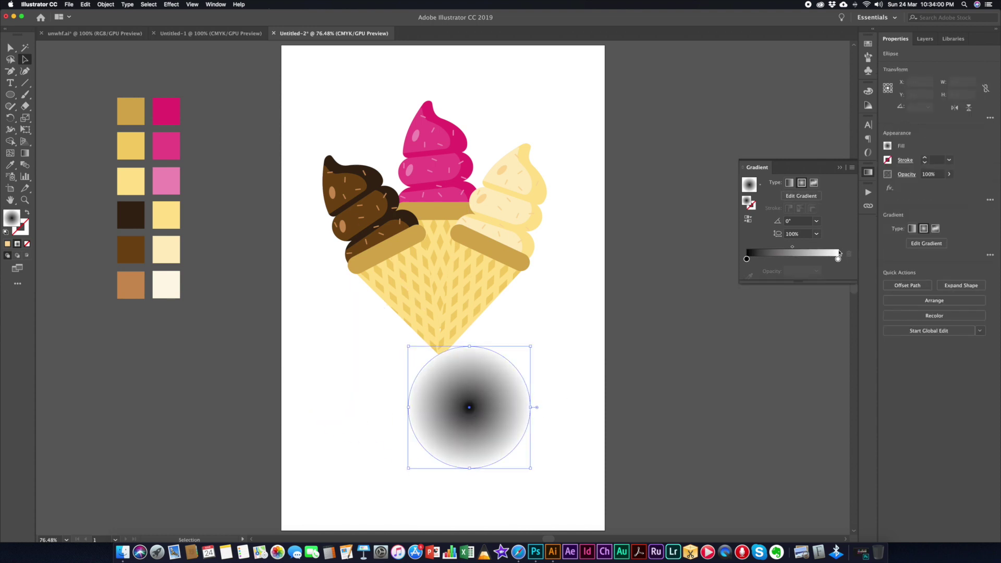
Step: Set the gradient's outer white stop opacity to 10%
click(838, 259)
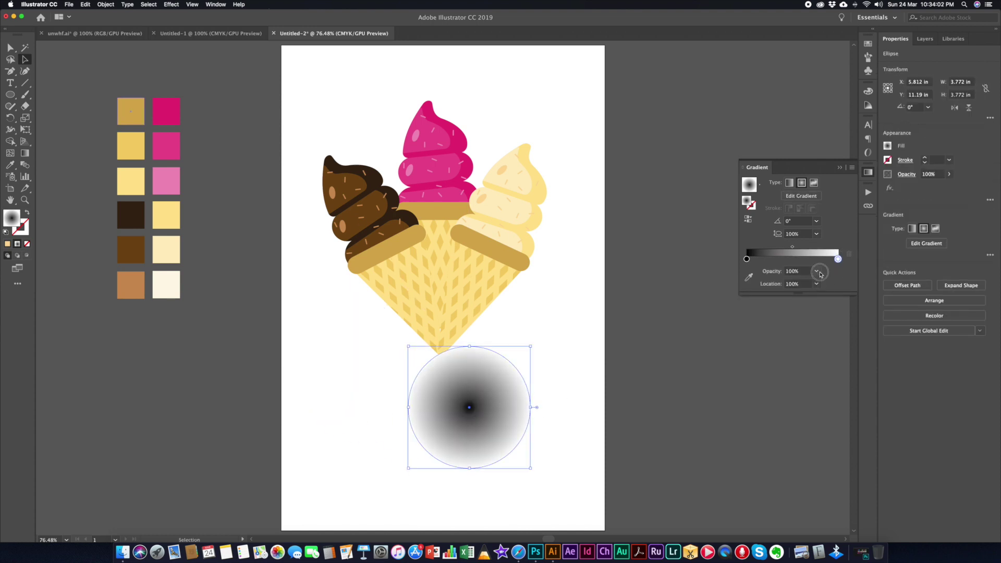
click(818, 272)
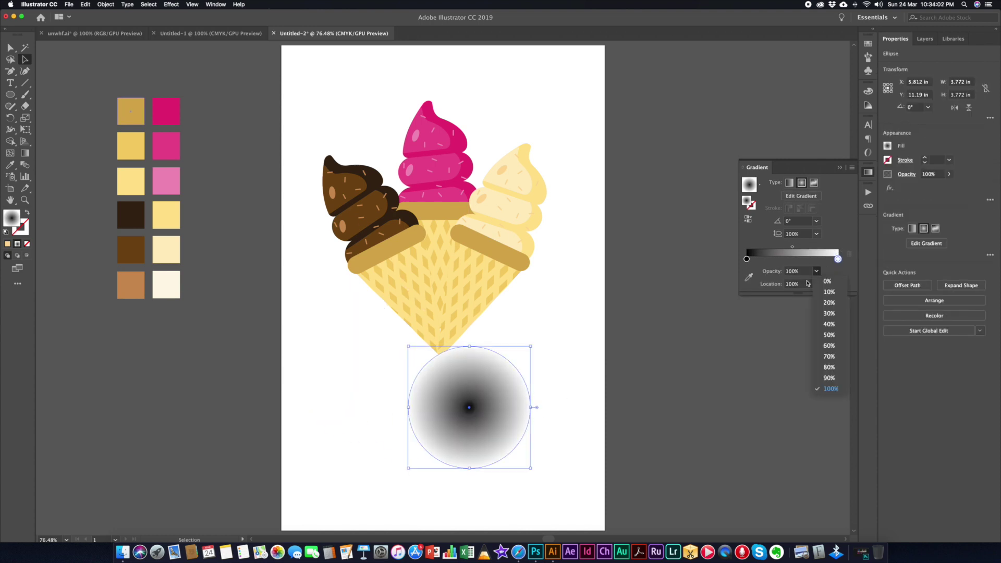
click(828, 313)
click(617, 406)
click(505, 439)
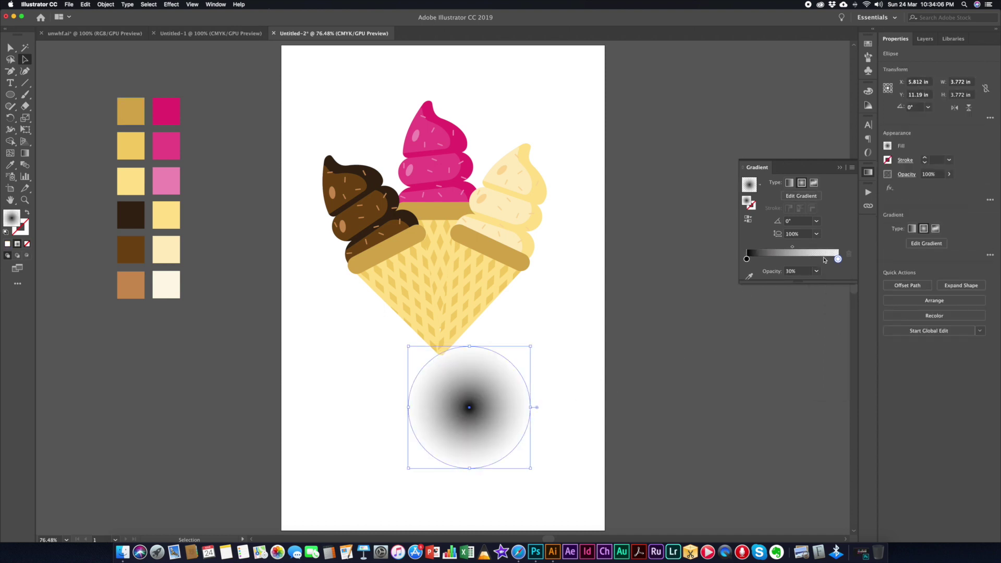
click(817, 271)
click(829, 292)
click(599, 372)
Step: Narrow the circle into a tall ellipse, tilt it, and place it over the middle cone
mouse_move(521, 407)
mouse_down()
mouse_move(552, 394)
mouse_move(470, 395)
mouse_move(448, 283)
mouse_up()
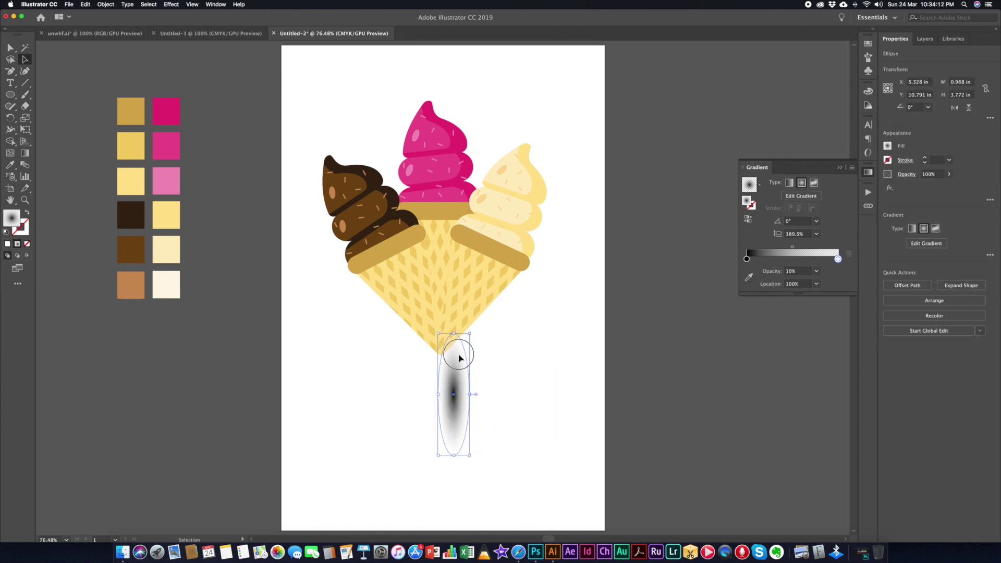
key(r)
drag(509, 349, 493, 336)
key(a)
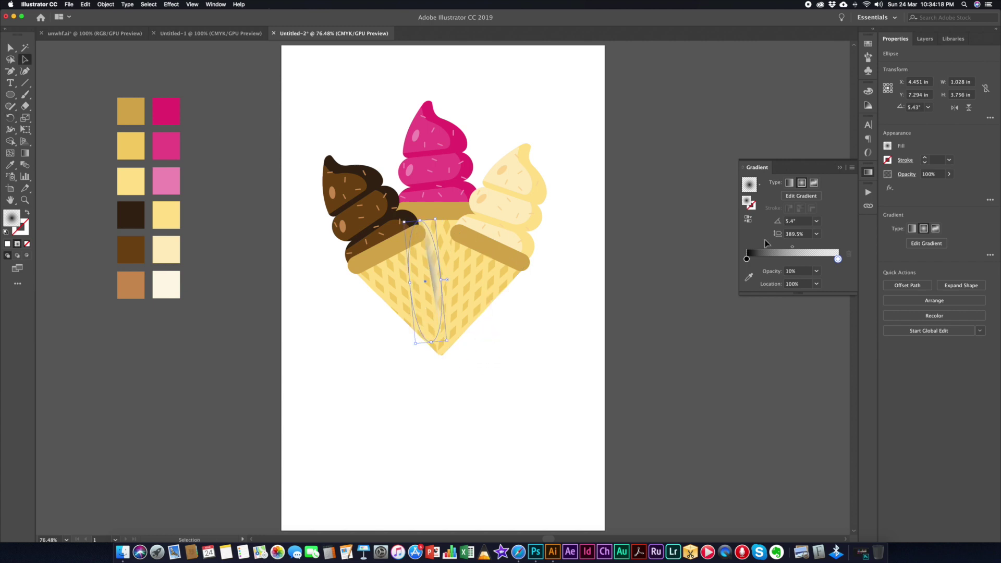
drag(441, 278, 441, 275)
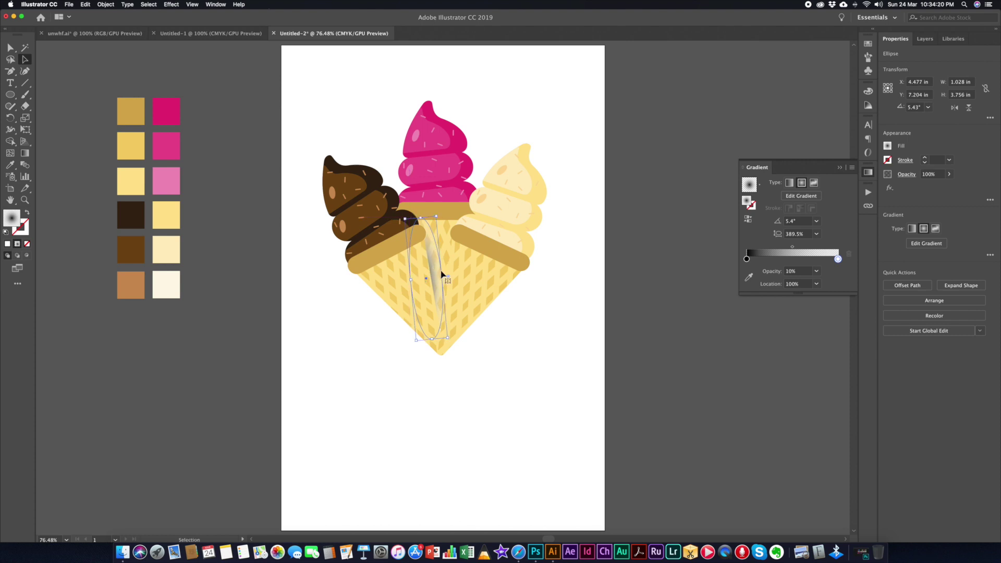
Step: Darken the middle cone's gradient shadow stop to 100% K black
click(817, 285)
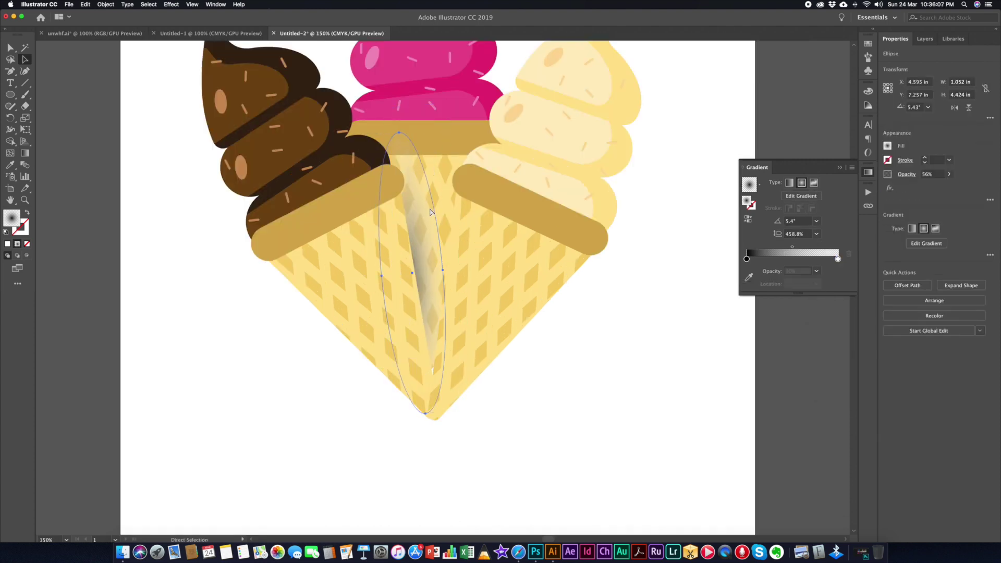
key(super)
drag(429, 130, 467, 196)
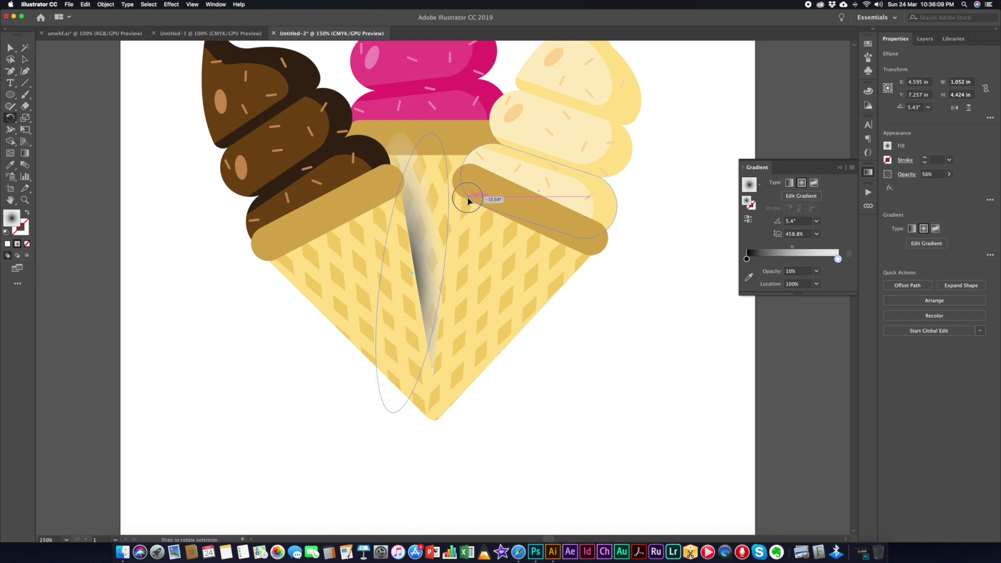
key(c)
key(a)
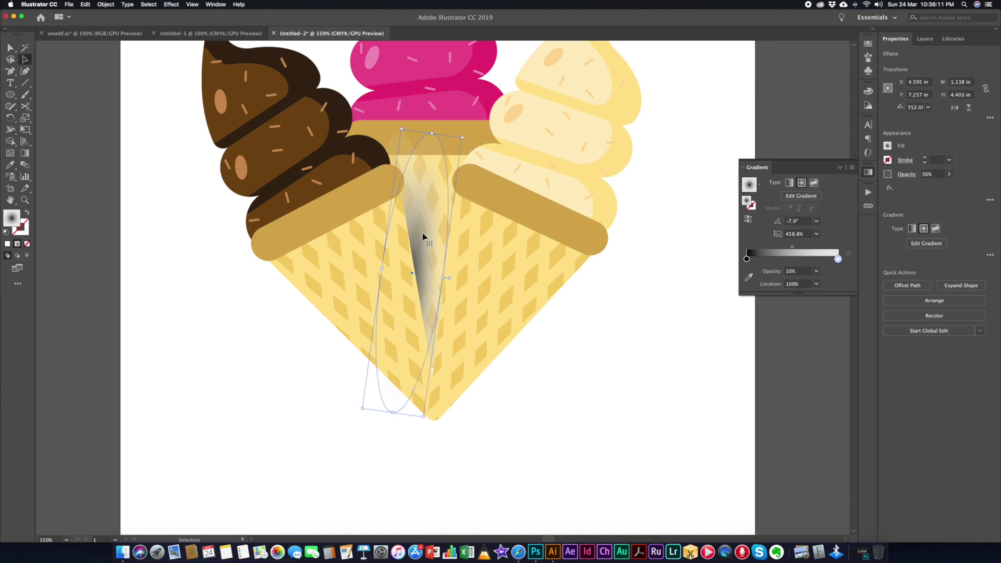
key(super+z)
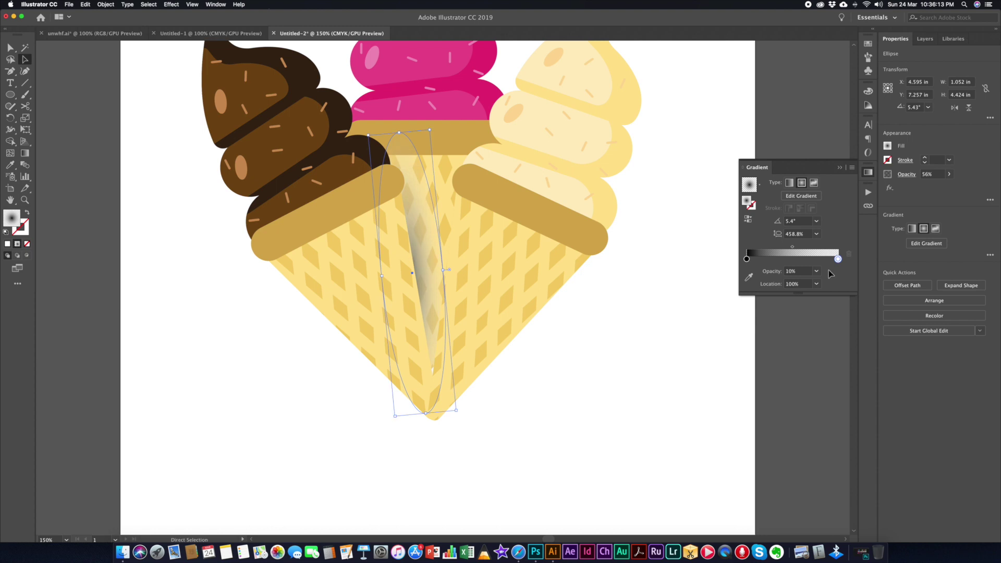
double_click(838, 259)
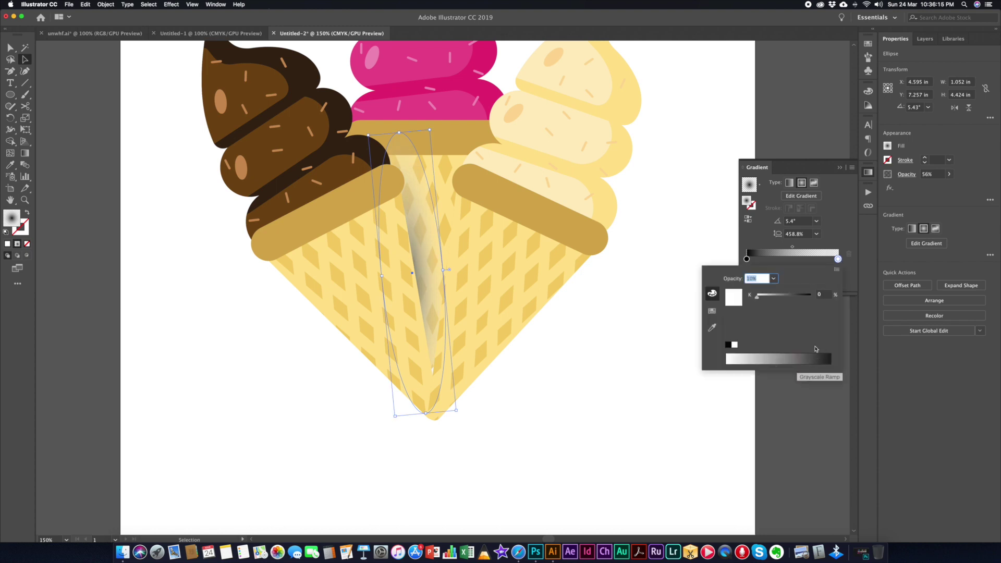
drag(819, 296, 823, 296)
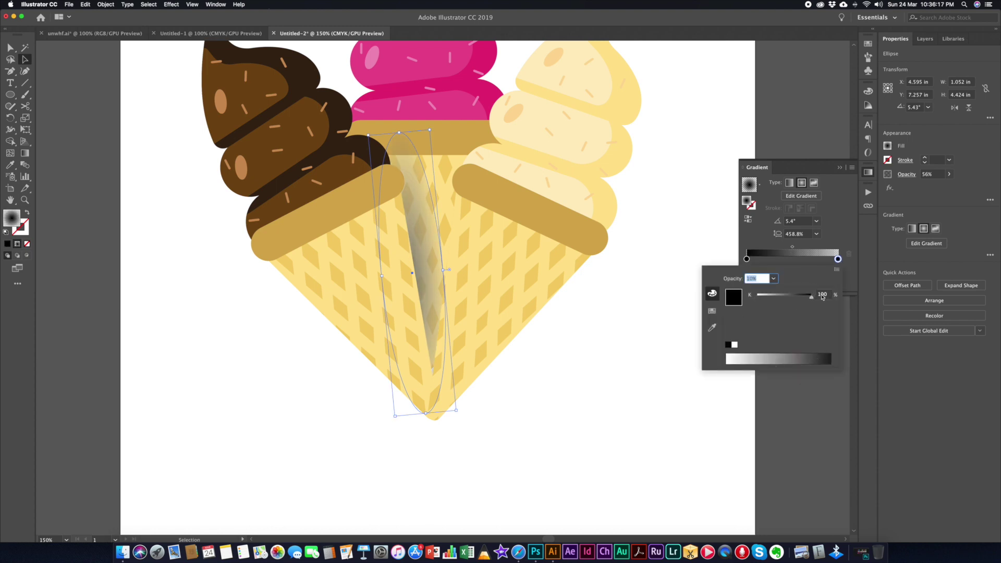
click(641, 321)
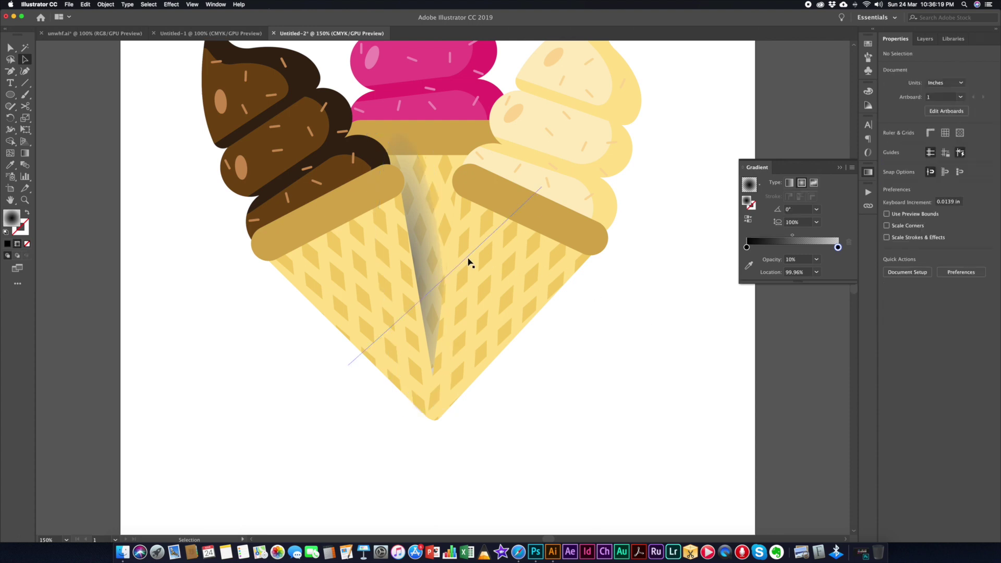
Step: Set the shadow gradient's end stop to 0% opacity so it fades out
click(442, 260)
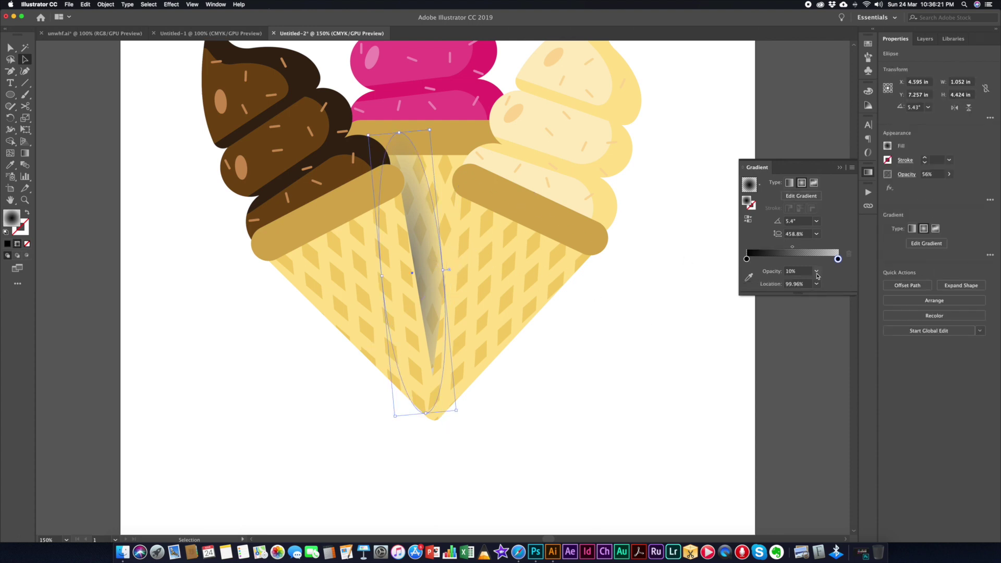
click(817, 271)
click(829, 302)
click(615, 303)
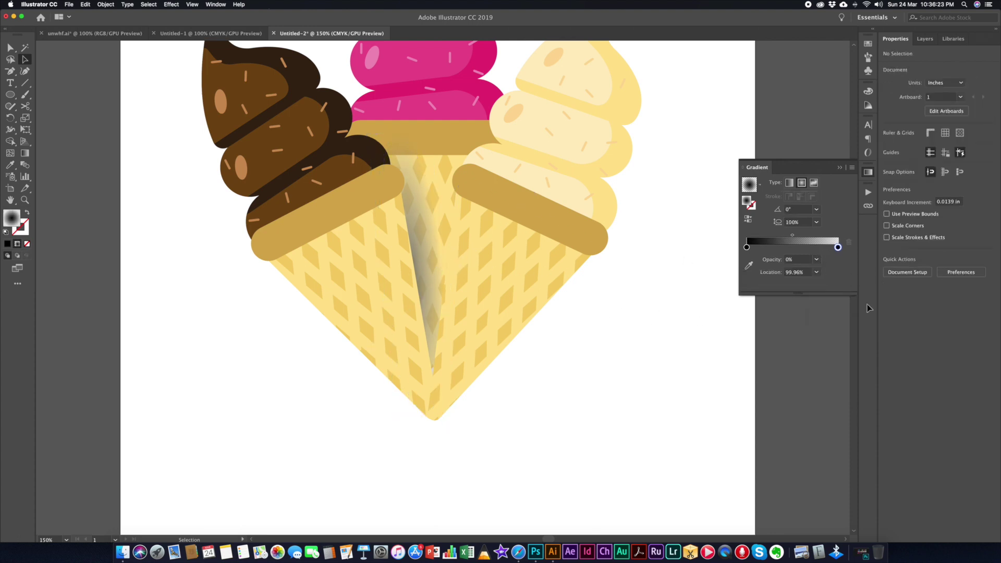
Step: Shift the gradient midpoint toward the dark end, then tilt and reshape the ellipse along the cone seam
click(412, 229)
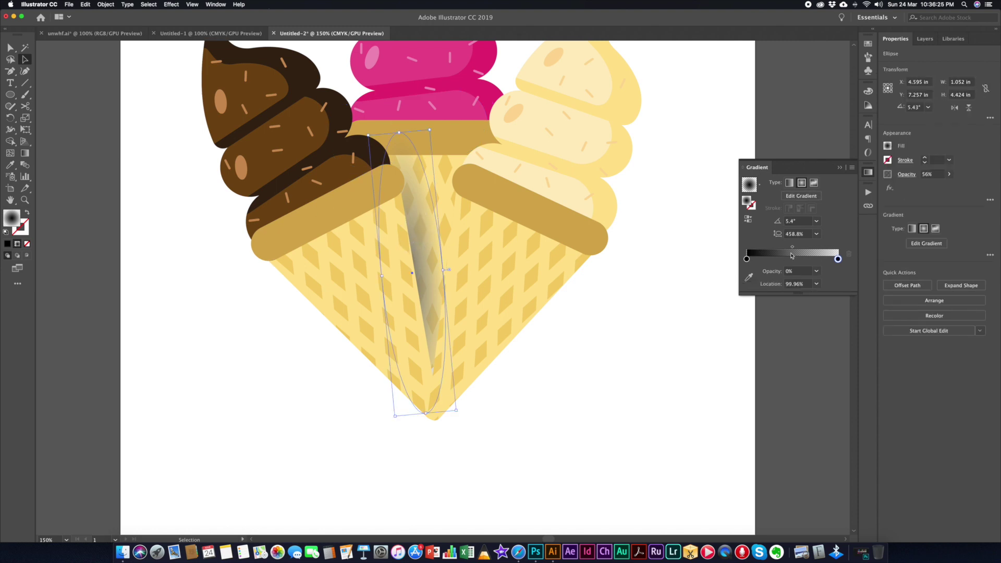
drag(793, 248, 770, 247)
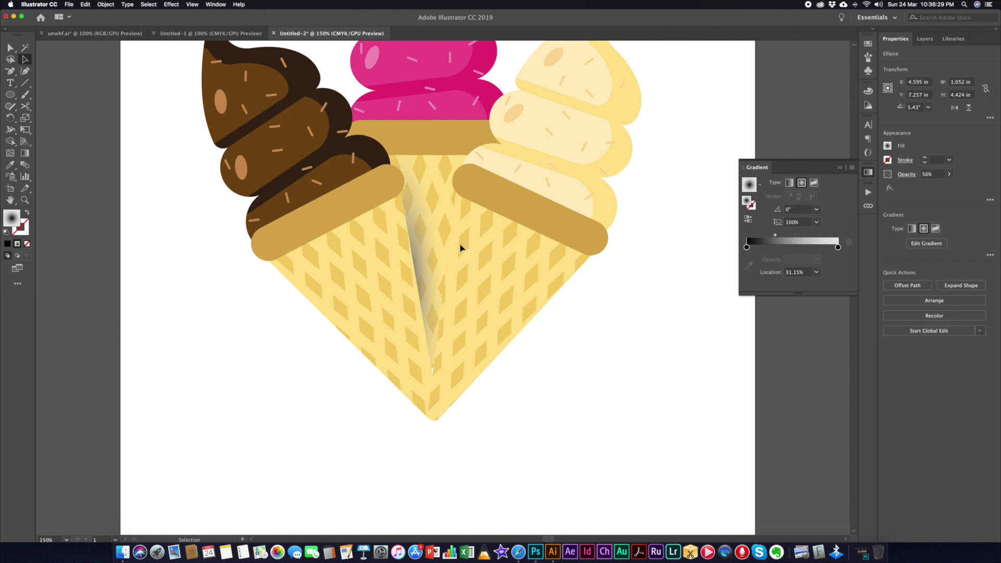
drag(415, 251, 430, 244)
key(super+z)
key(super+z)
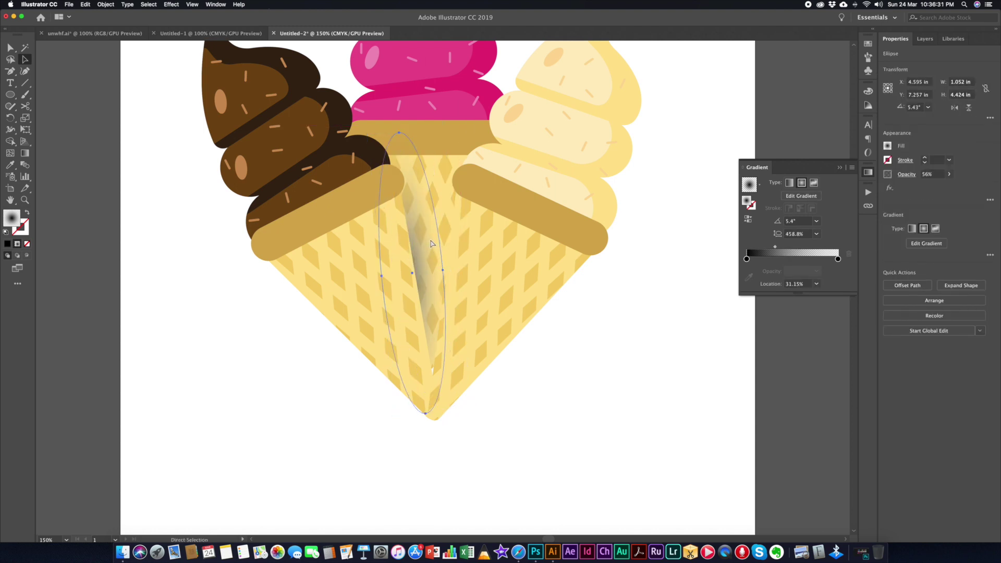
key(super+z)
key(super+z)
drag(448, 230, 460, 241)
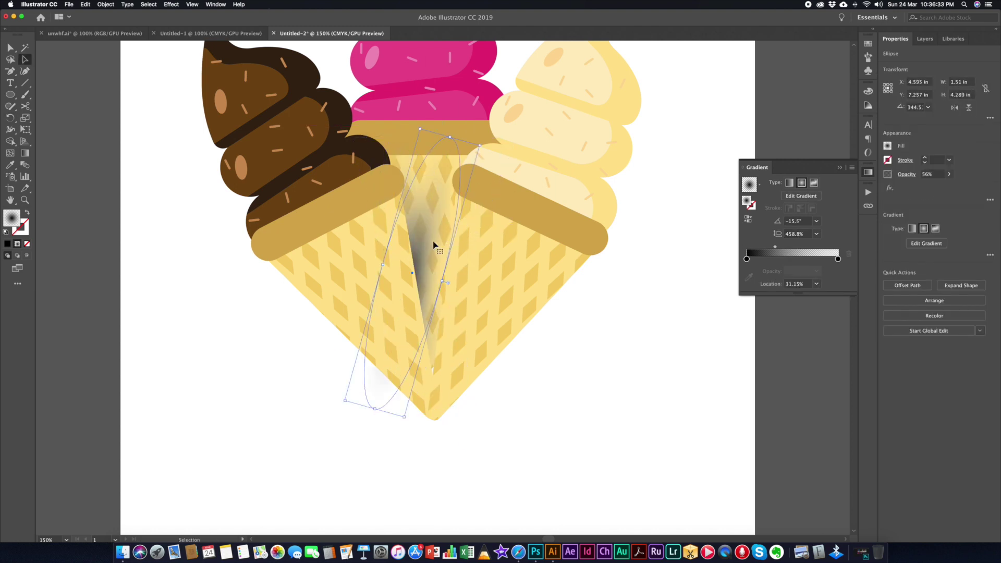
drag(460, 241, 505, 313)
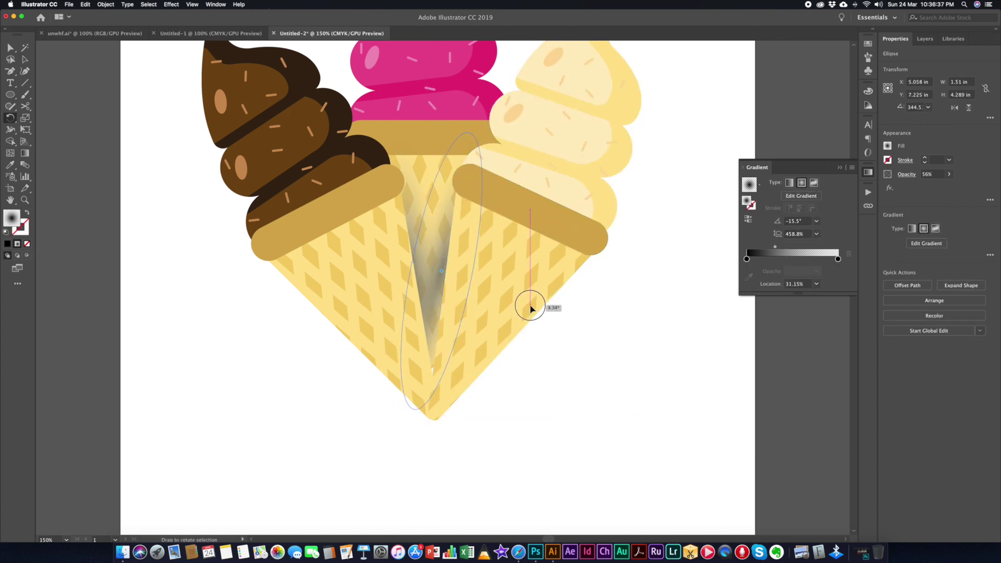
drag(530, 307, 436, 253)
click(569, 391)
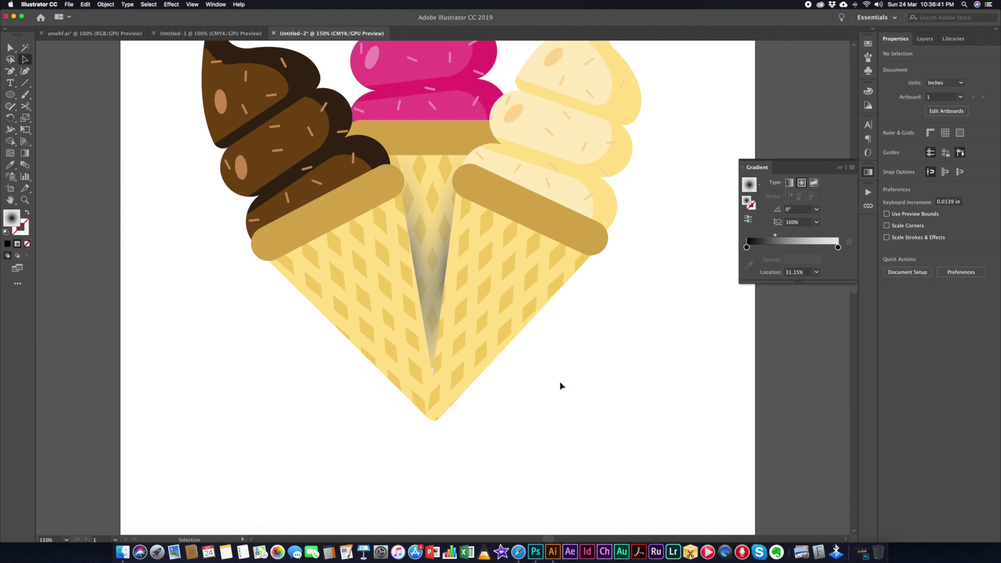
Step: Group all the ice cream artwork, move it lower and scale it down proportionally
key(super+0)
drag(560, 135, 315, 406)
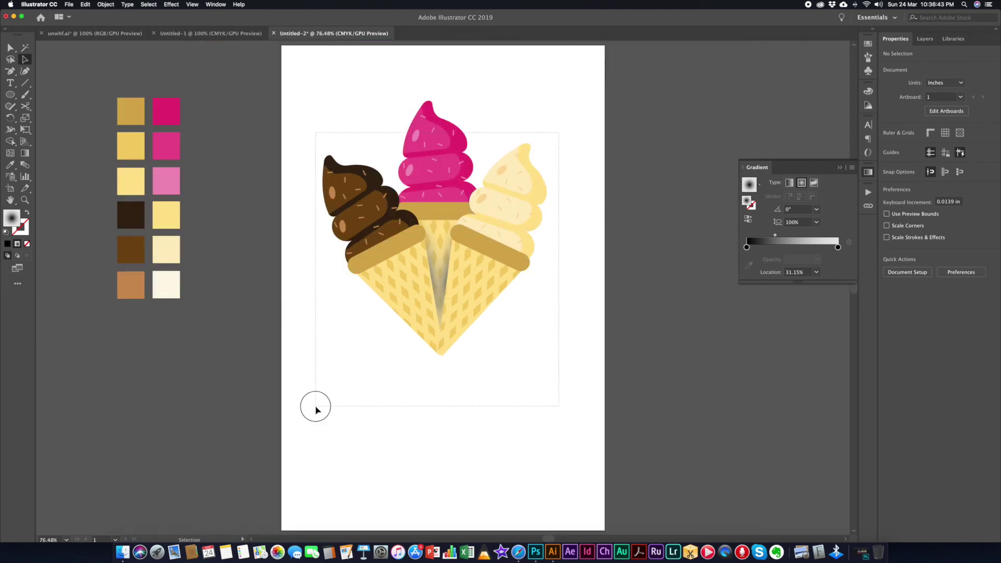
key(super+g)
drag(444, 275, 449, 319)
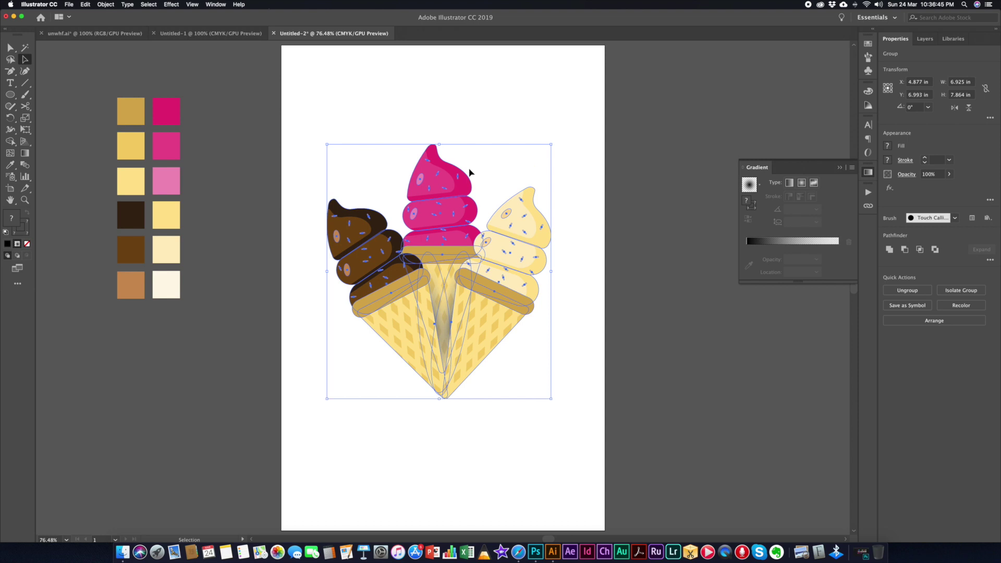
drag(444, 151, 444, 198)
click(617, 243)
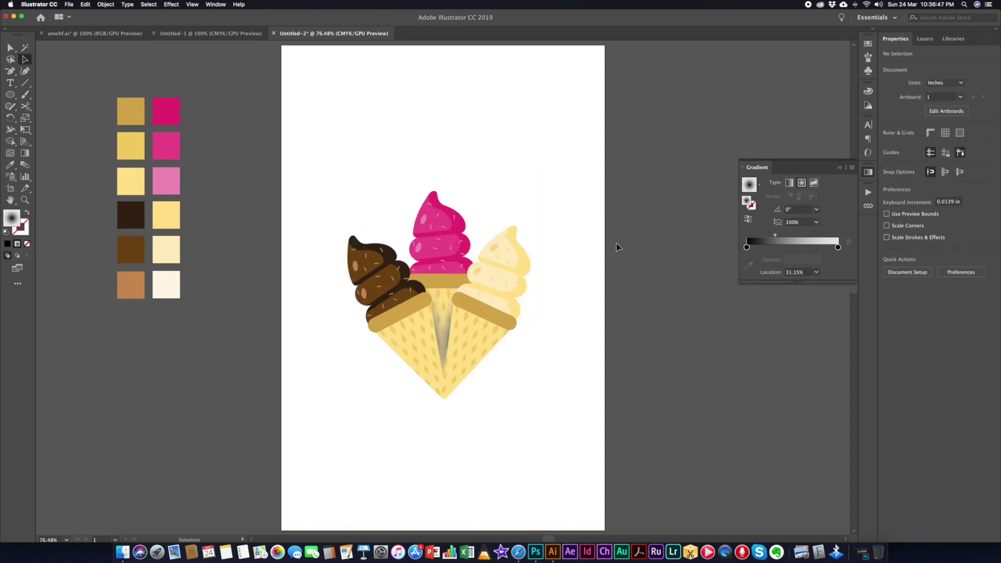
key(super+minus)
key(t)
key(super+a)
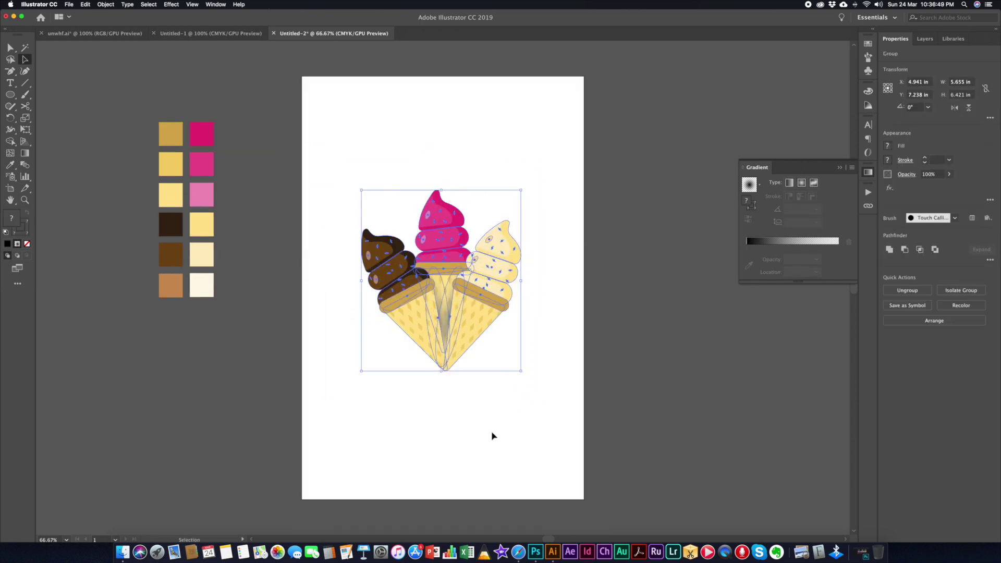
key(a)
click(489, 428)
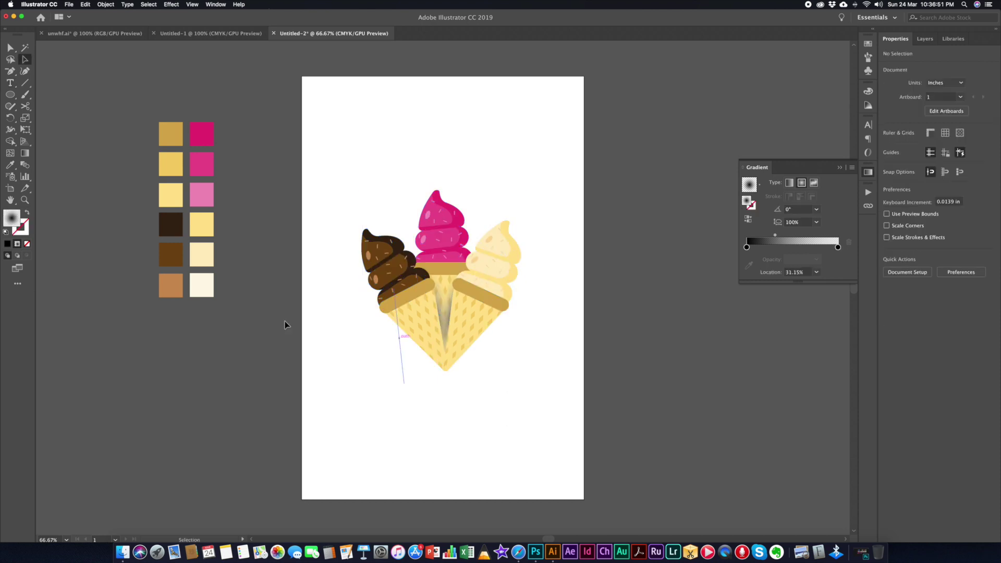
Step: Switch to the Rectangle tool with the fill set to None
click(10, 94)
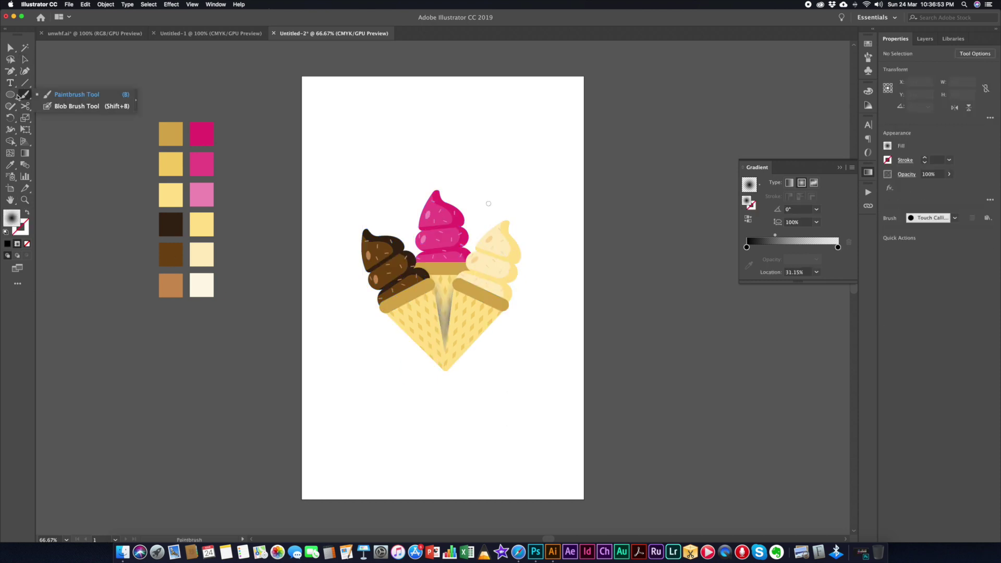
click(13, 95)
click(58, 94)
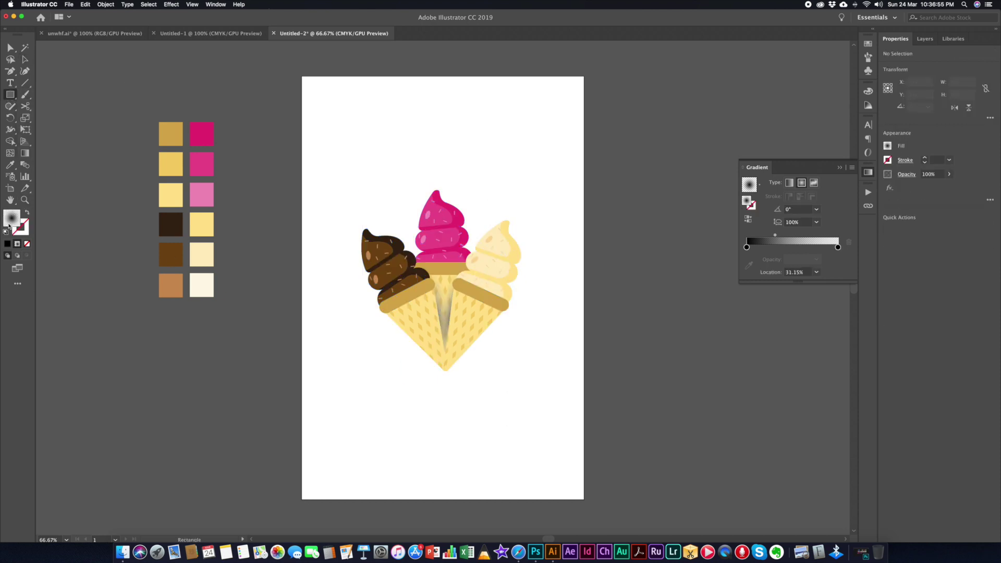
double_click(10, 219)
key(Escape)
click(27, 243)
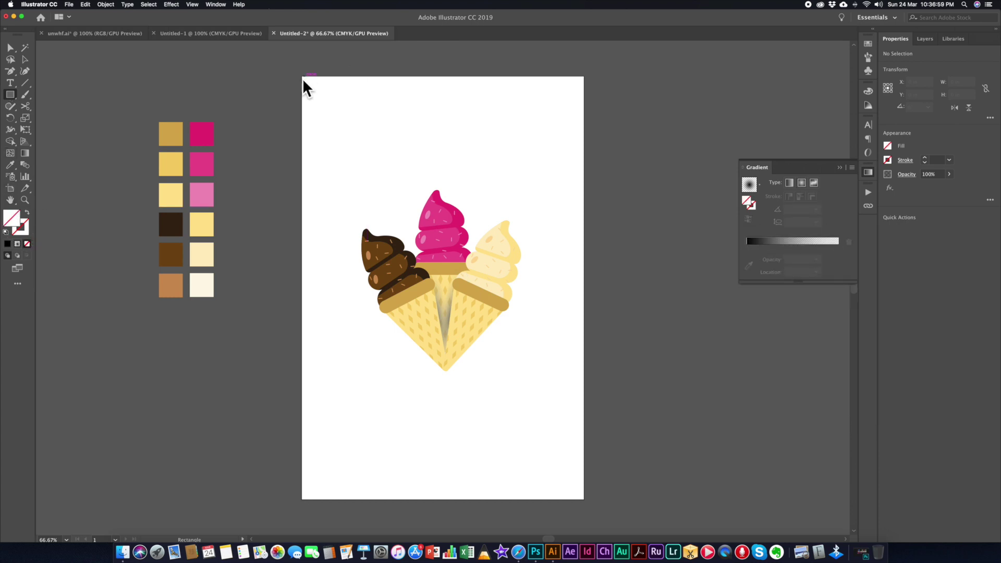
Step: Draw a page-sized rectangle filled bright yellow and send it behind the cones
drag(302, 74, 583, 499)
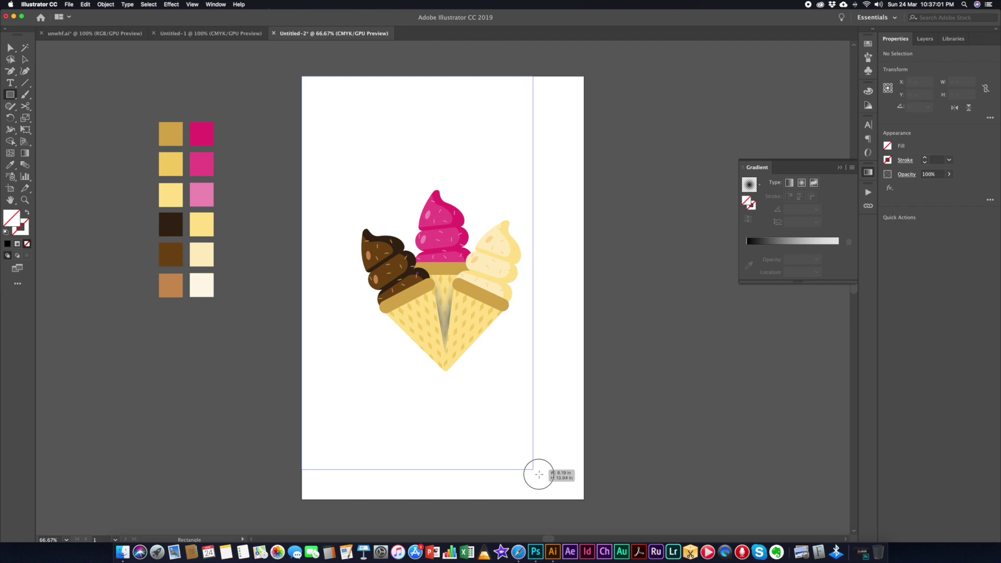
drag(583, 499, 583, 499)
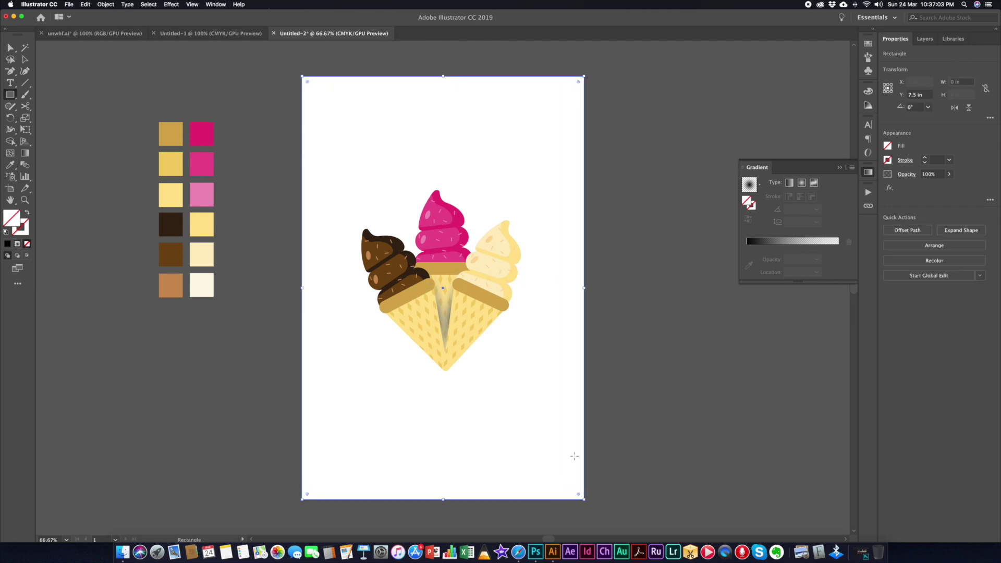
key(v)
double_click(12, 218)
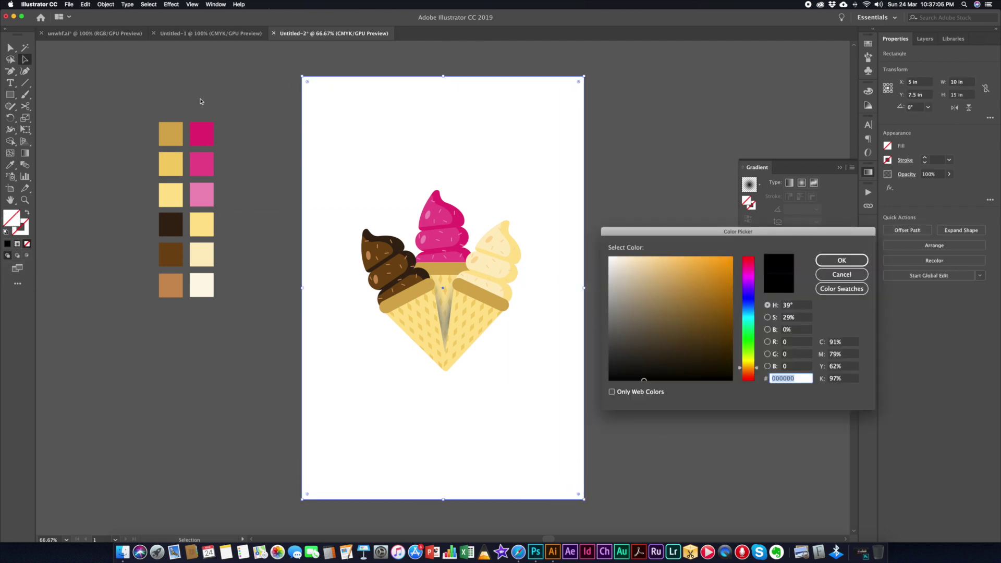
drag(743, 368, 743, 363)
click(732, 257)
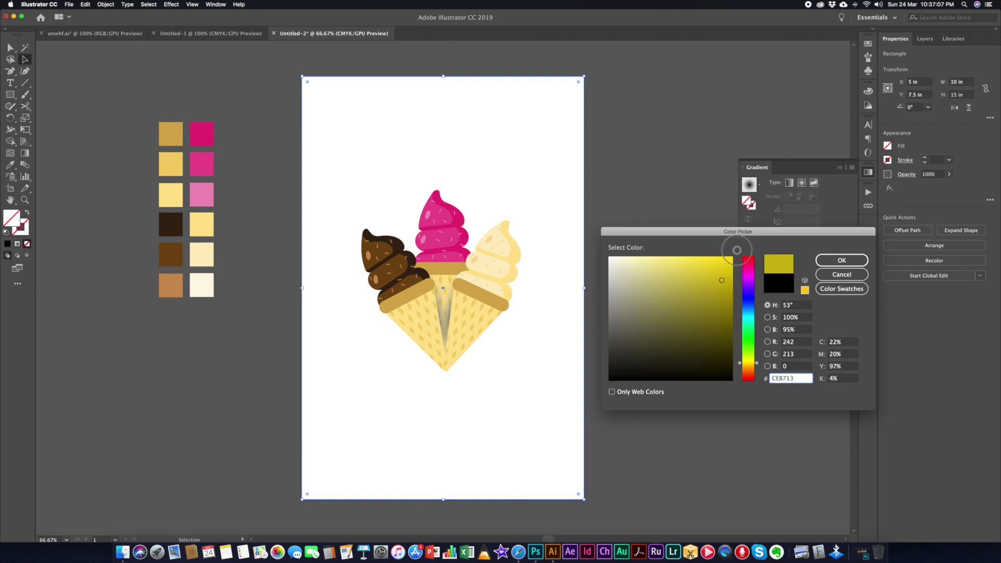
click(842, 260)
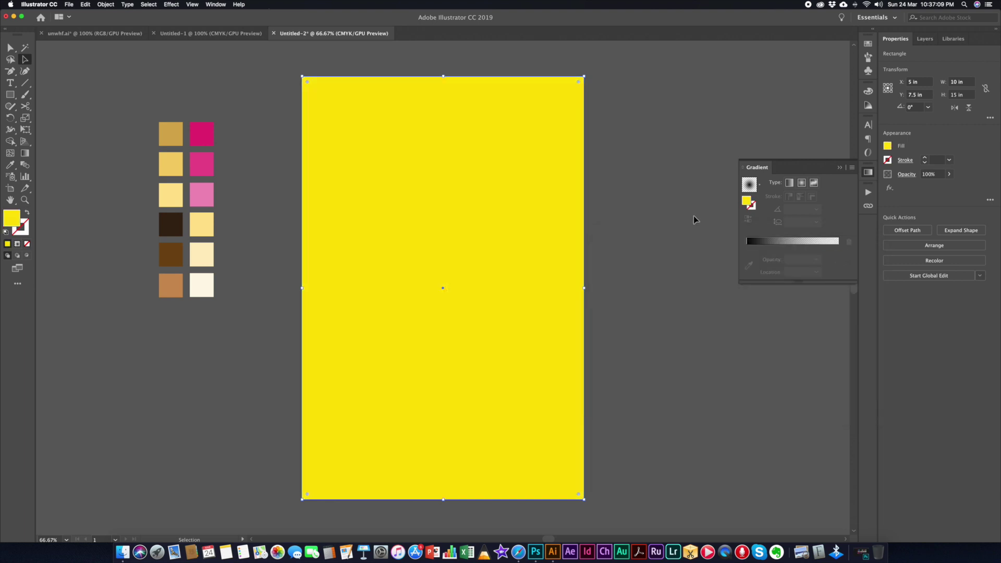
key(super+shift+bracketleft)
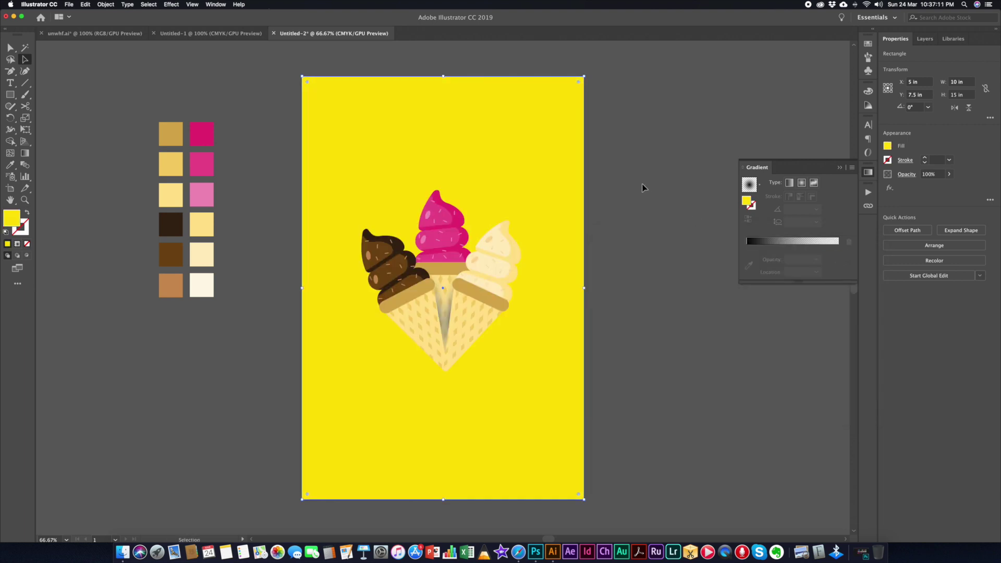
Step: Adjust the background yellow to a slightly lighter hue
double_click(12, 223)
click(749, 364)
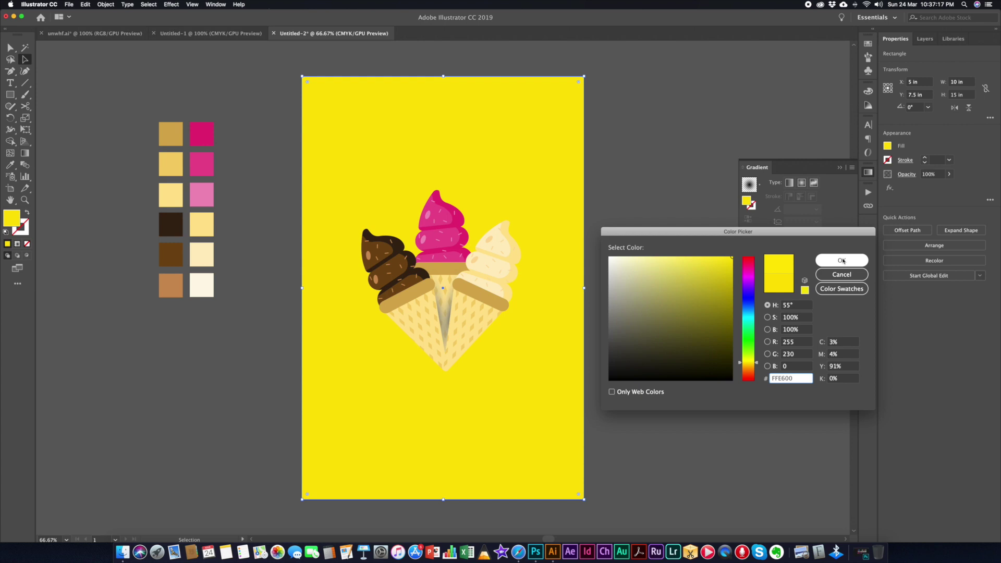
click(842, 260)
click(698, 225)
Step: Enlarge the ice cream group proportionally and move it up slightly
click(558, 344)
key(super+2)
drag(556, 251, 441, 407)
click(577, 398)
drag(478, 365, 478, 356)
click(606, 376)
click(504, 347)
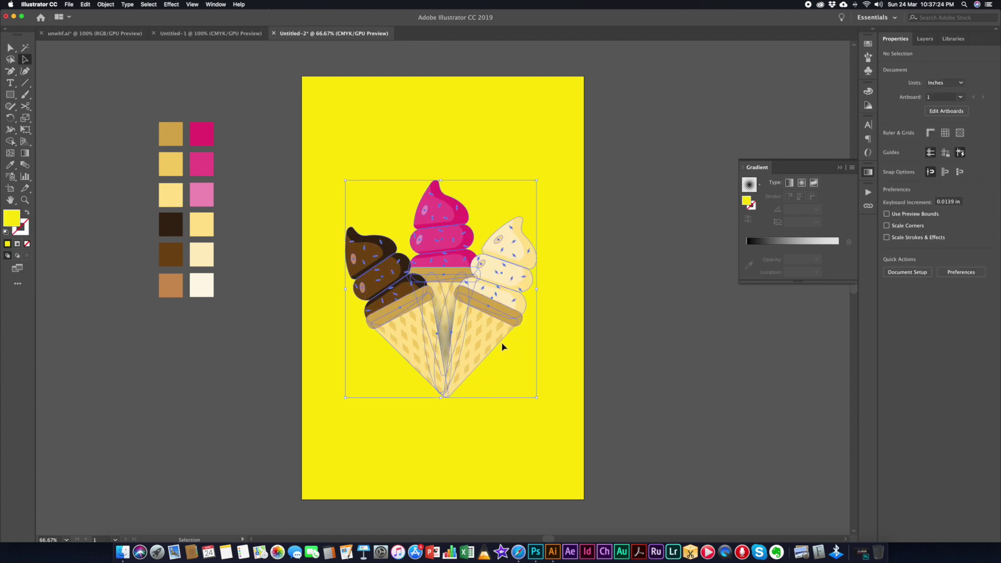
Step: Apply a Drop Shadow to the cone group and raise its Blur to about 0.6 in
click(170, 5)
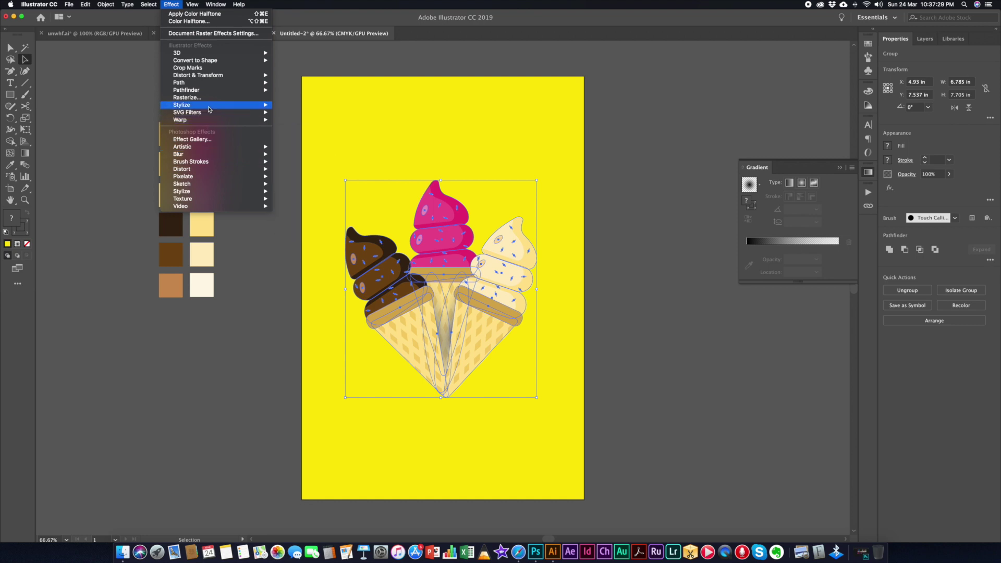
mouse_move(182, 105)
click(285, 110)
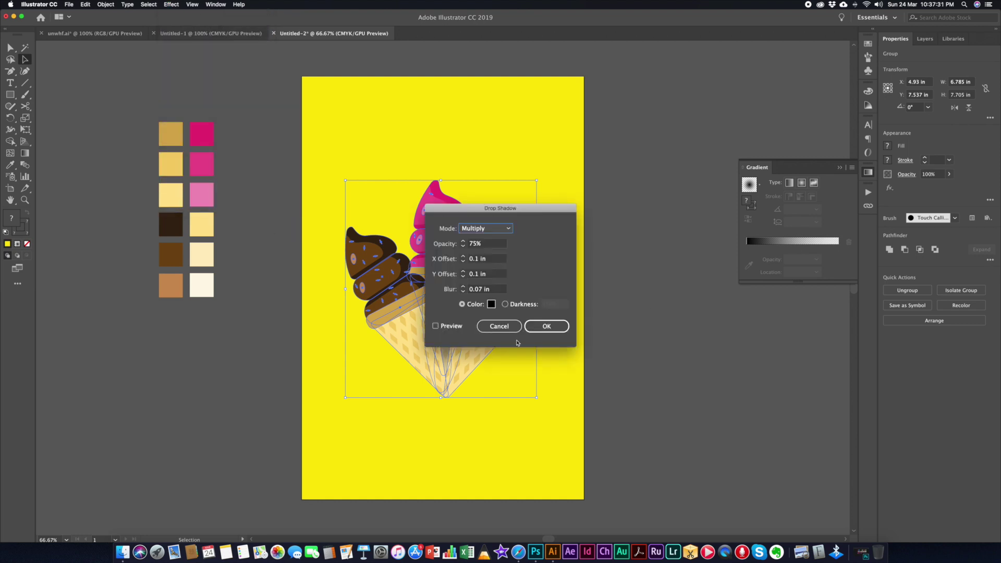
drag(525, 204, 717, 207)
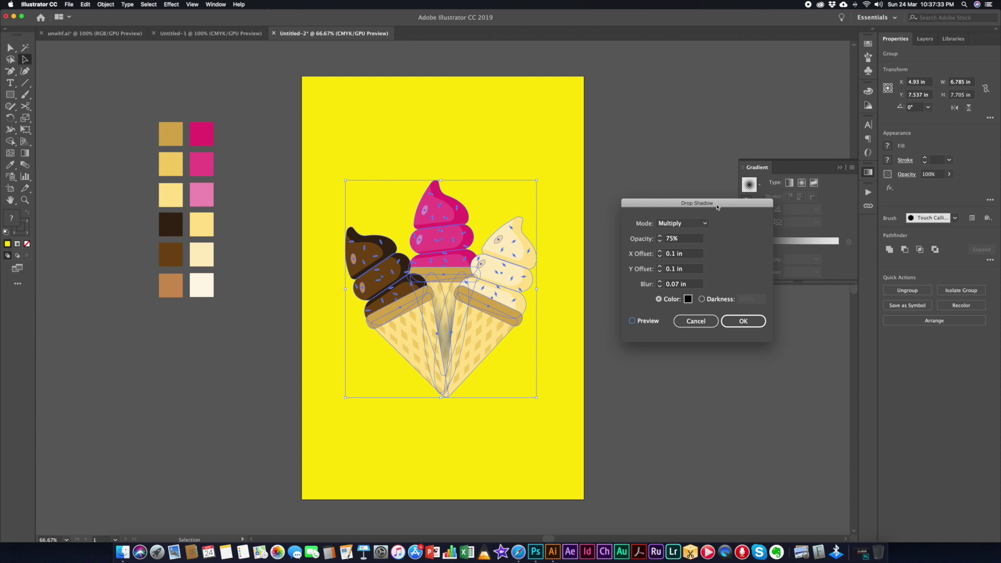
click(661, 283)
click(659, 282)
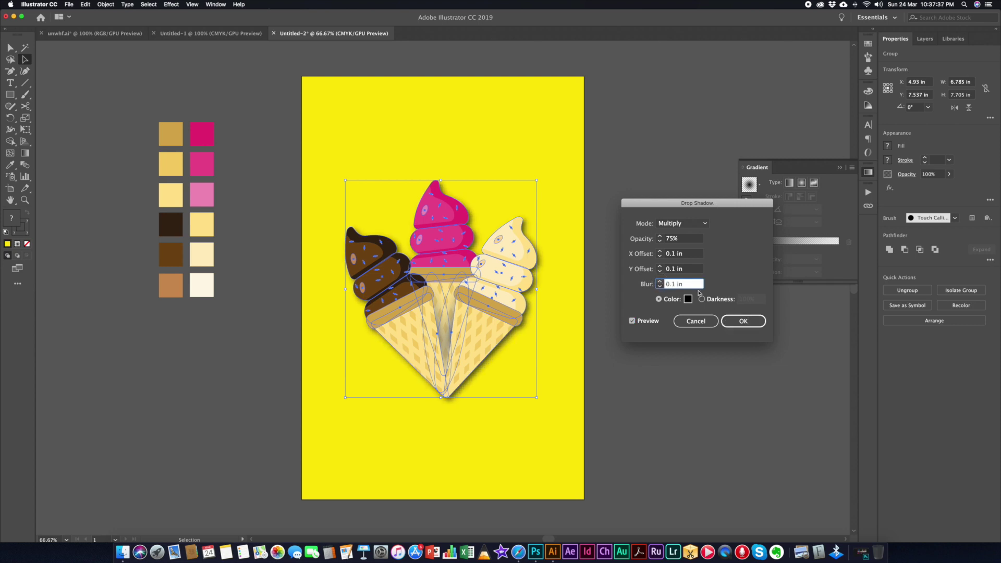
key(Up)
key(Up)
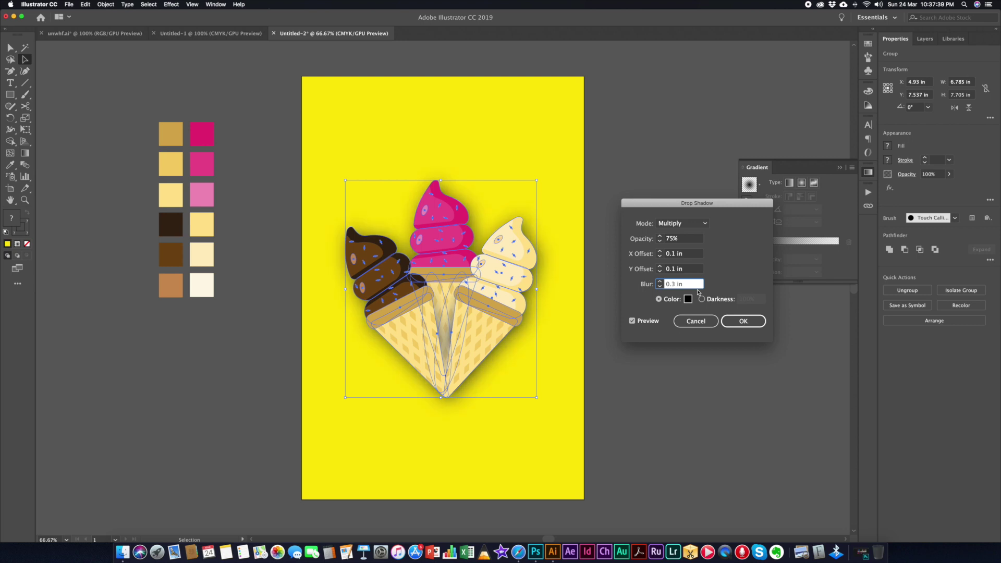
key(Up)
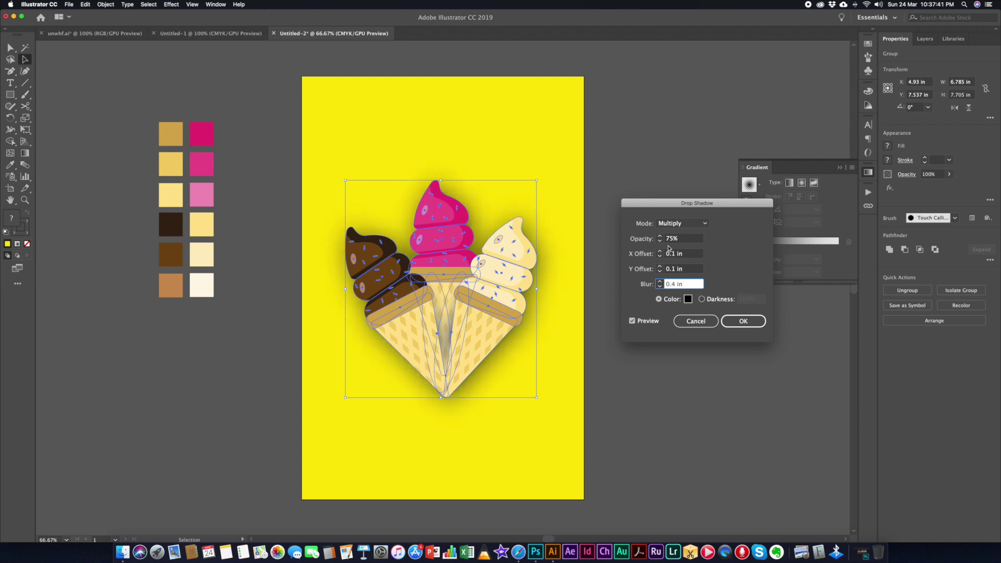
key(Up)
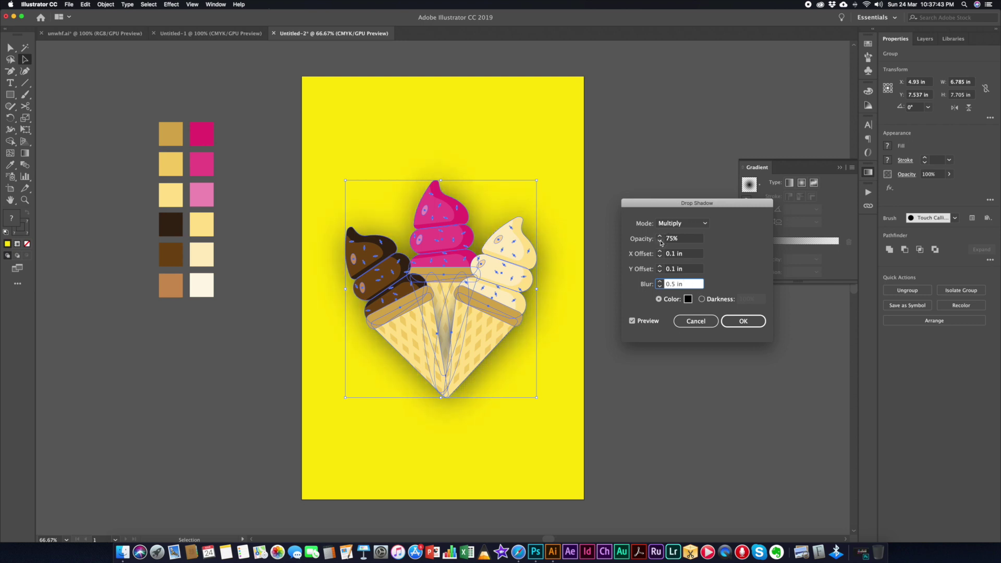
key(Up)
key(Tab)
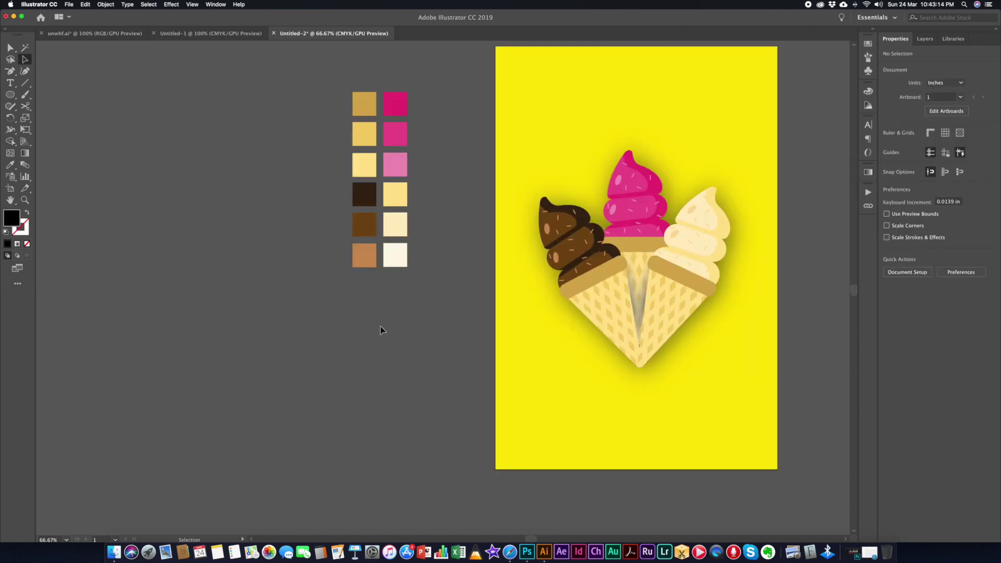
Step: Draw a large circle beside the artboard and fill it with a black-to-white radial gradient
drag(381, 330, 320, 256)
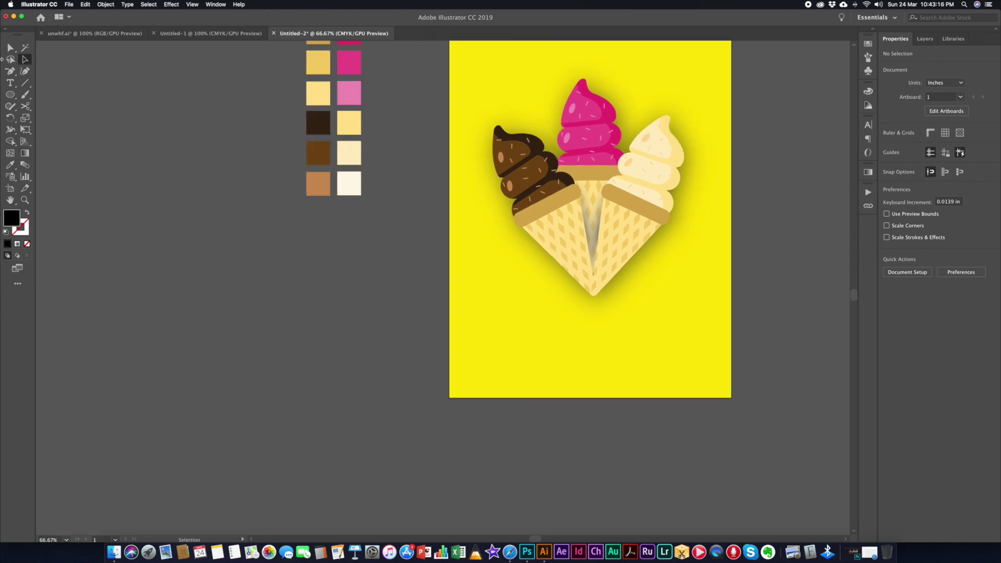
click(10, 94)
drag(254, 291, 420, 501)
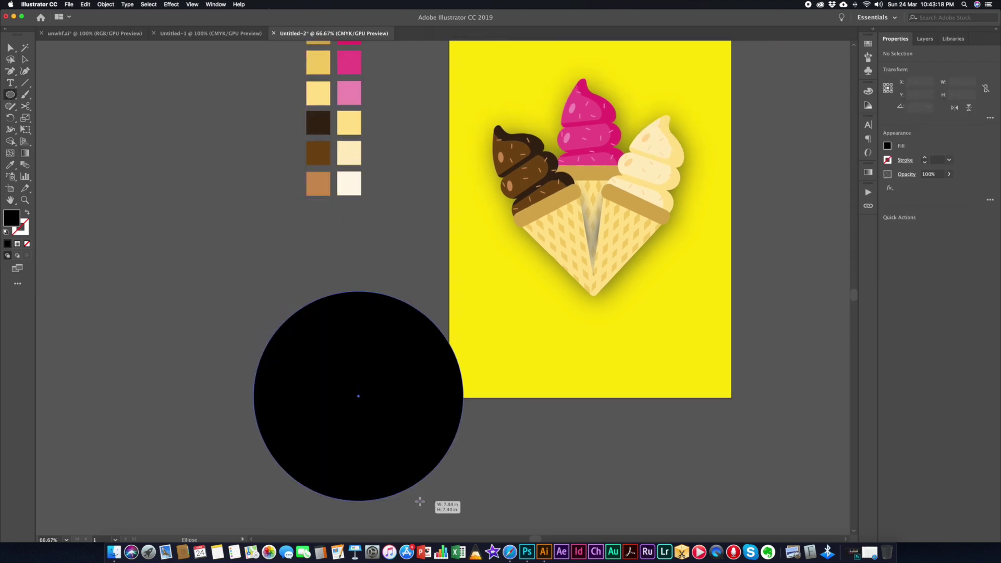
key(a)
drag(369, 353, 306, 326)
key(period)
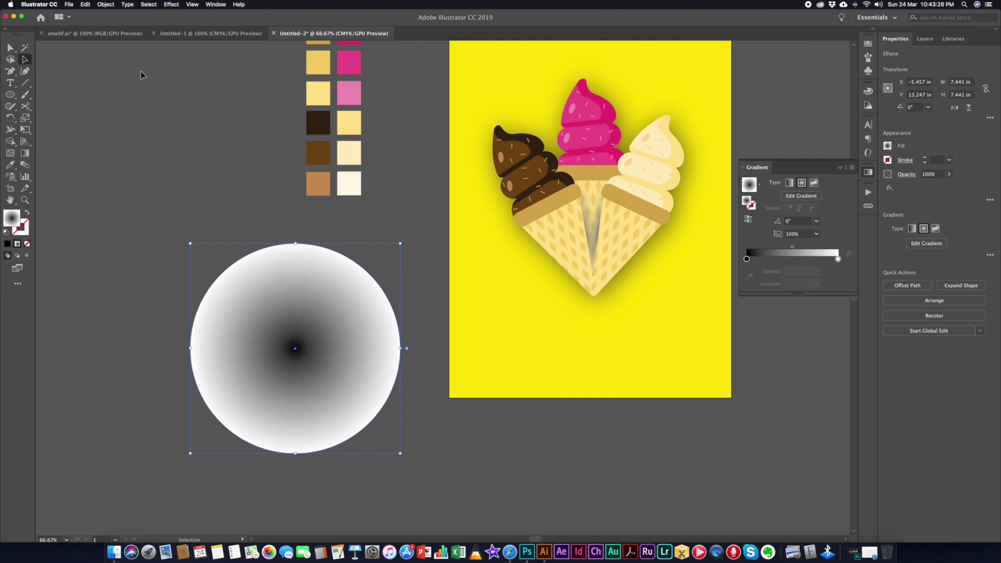
click(171, 4)
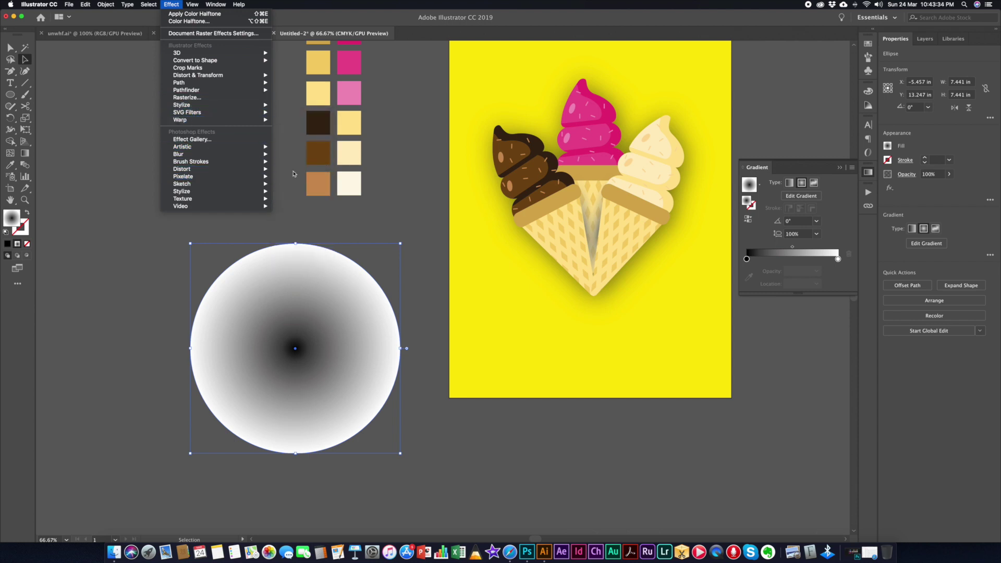
mouse_move(183, 177)
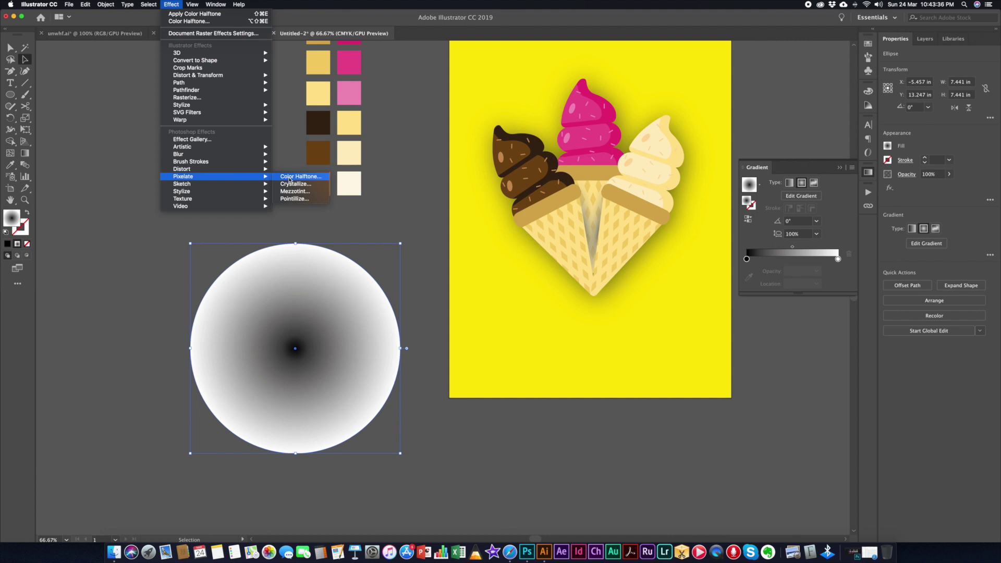
Step: Apply Color Halftone with a Max Radius of 60 to the gradient circle
click(290, 177)
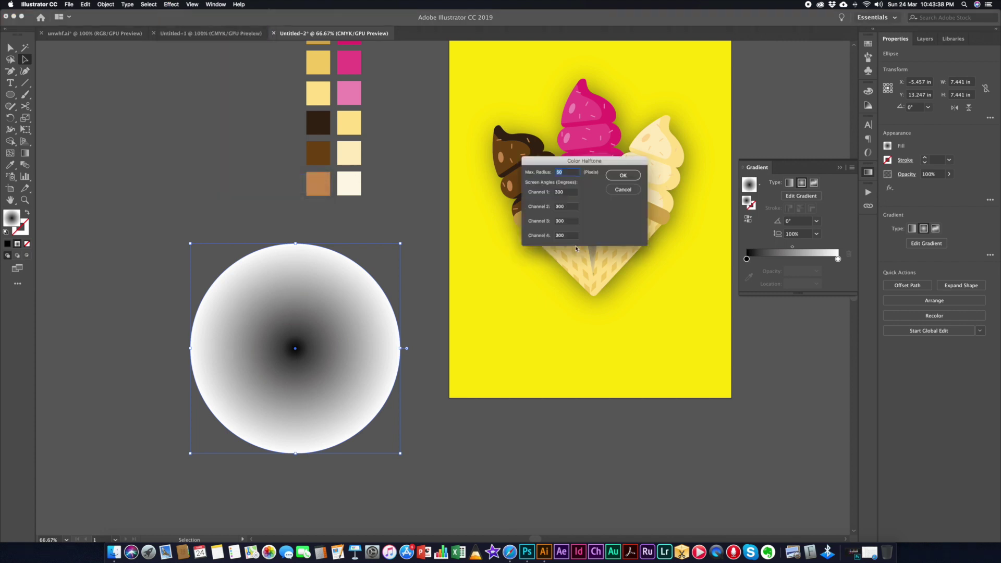
text(60)
key(Tab)
key(Tab)
click(628, 175)
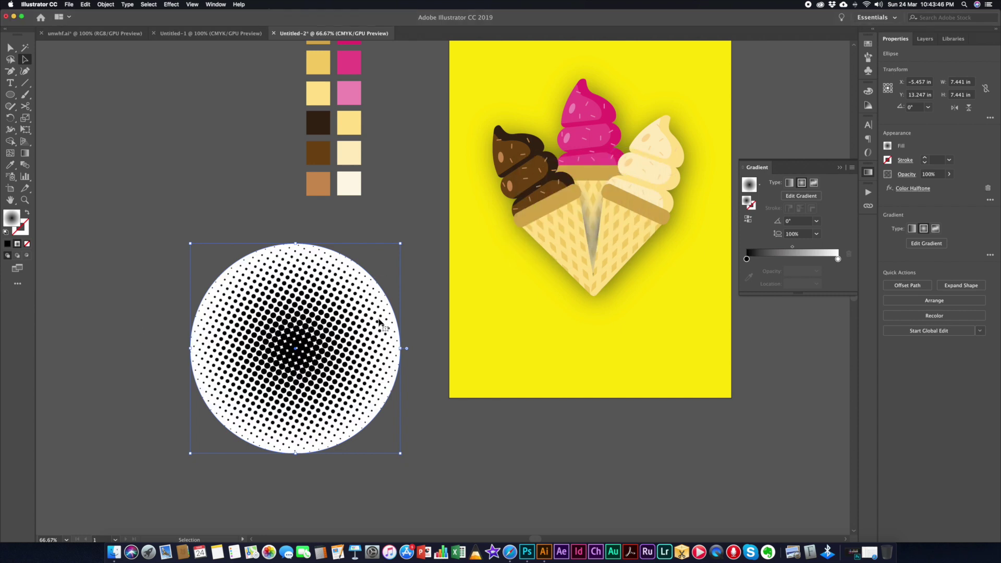
scroll(313, 420, left, 4)
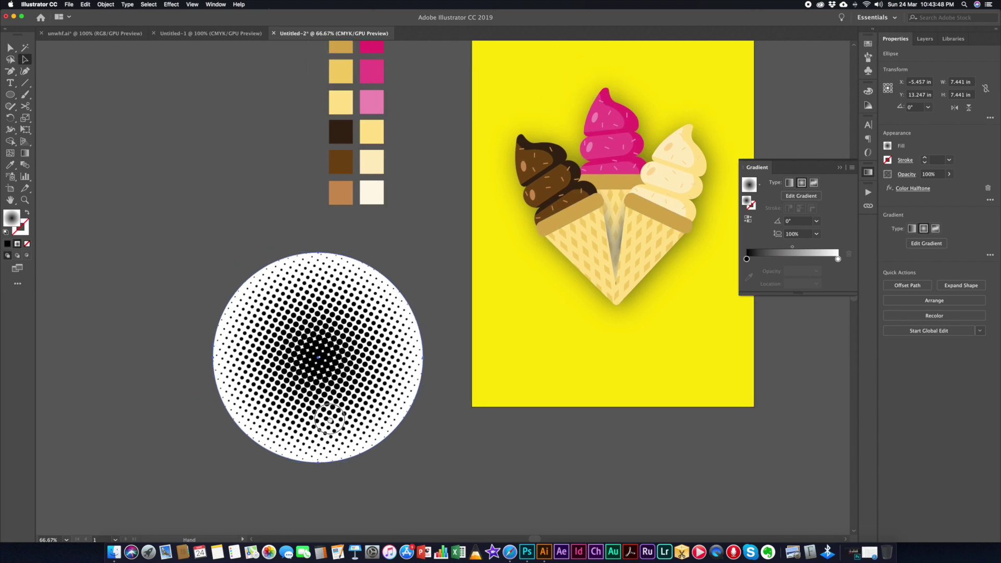
scroll(367, 431, up, 1)
drag(365, 429, 323, 403)
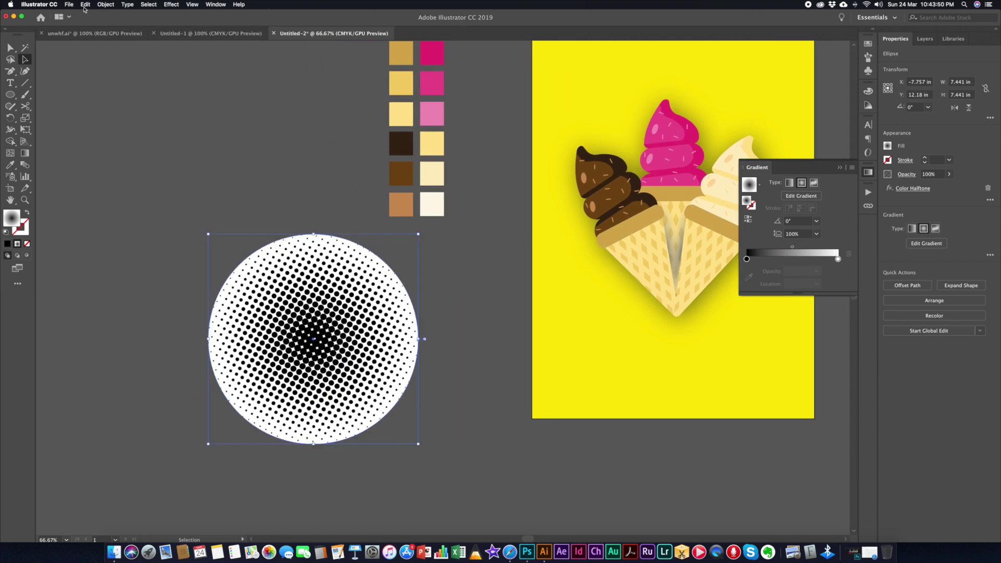
Step: Expand the halftone appearance and image-trace it into expanded vector dots
click(114, 5)
click(124, 89)
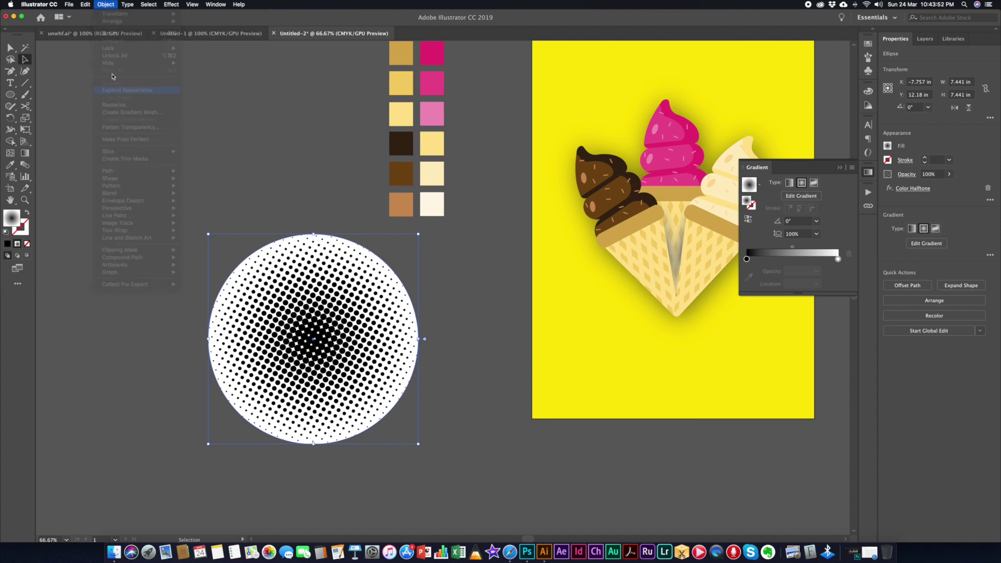
drag(297, 271, 291, 263)
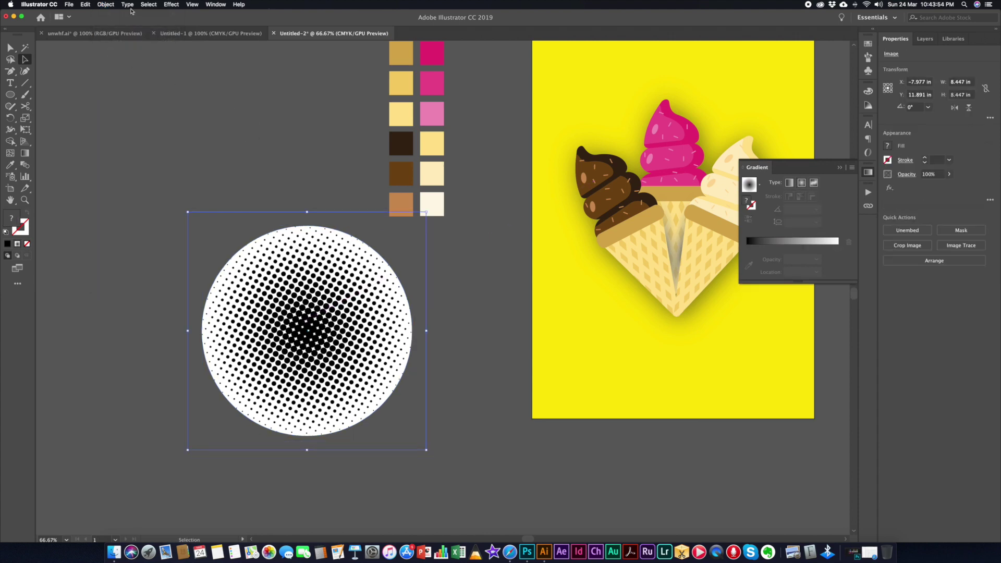
click(106, 4)
mouse_move(117, 223)
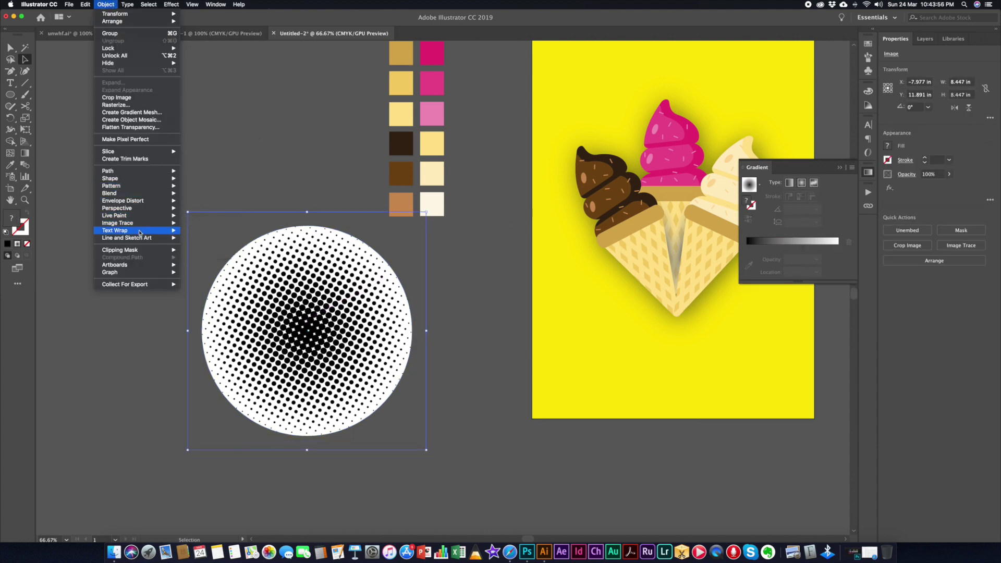
click(210, 230)
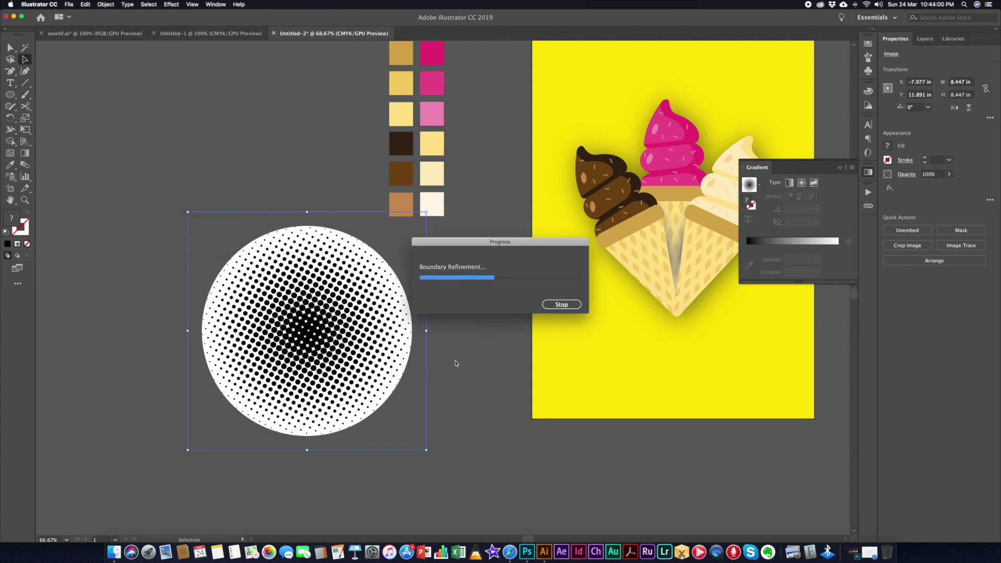
drag(389, 402, 297, 351)
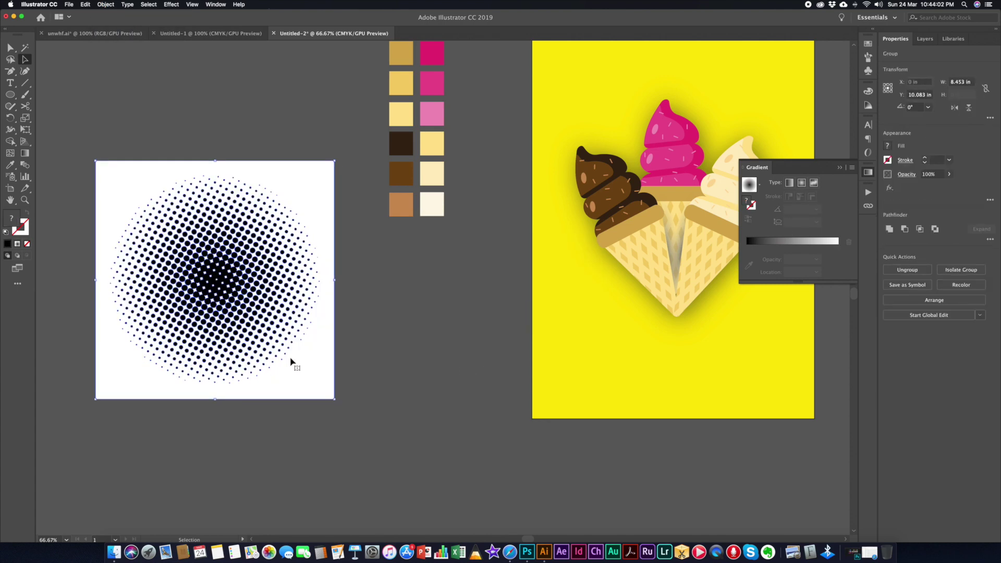
Step: Ungroup the traced halftone and delete its white background square with the Magic Wand
click(908, 269)
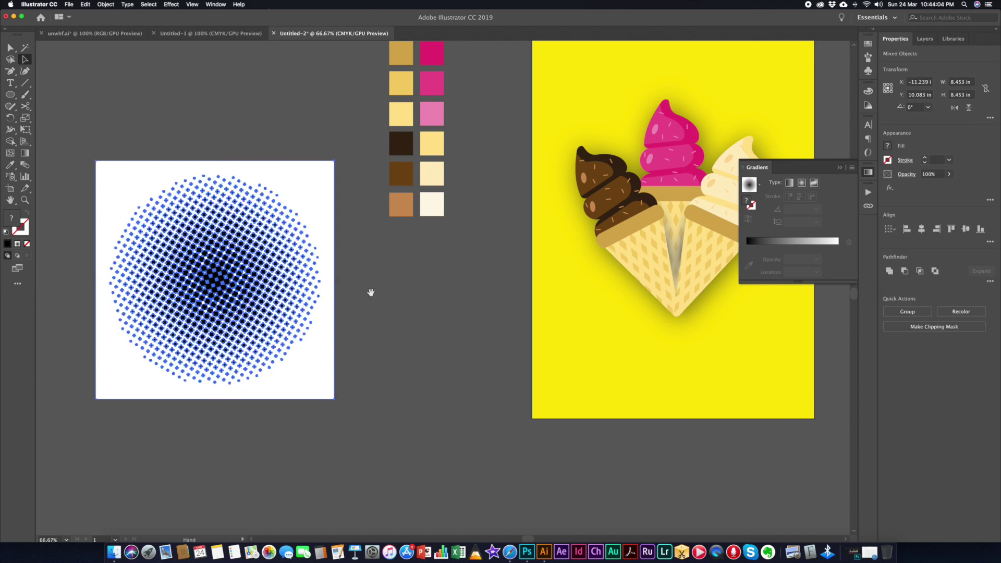
scroll(371, 290, left, 5)
click(495, 306)
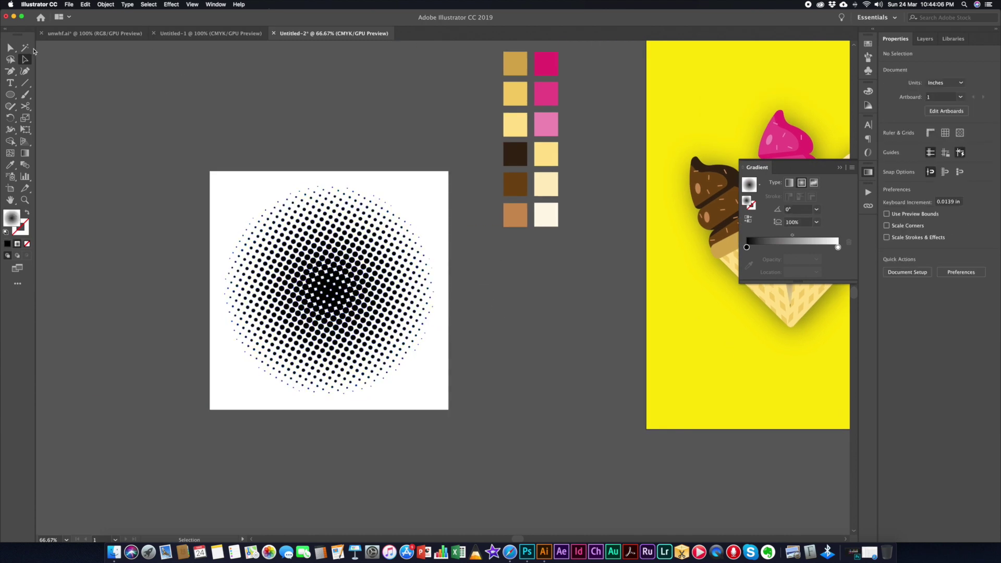
click(25, 47)
click(232, 196)
key(Delete)
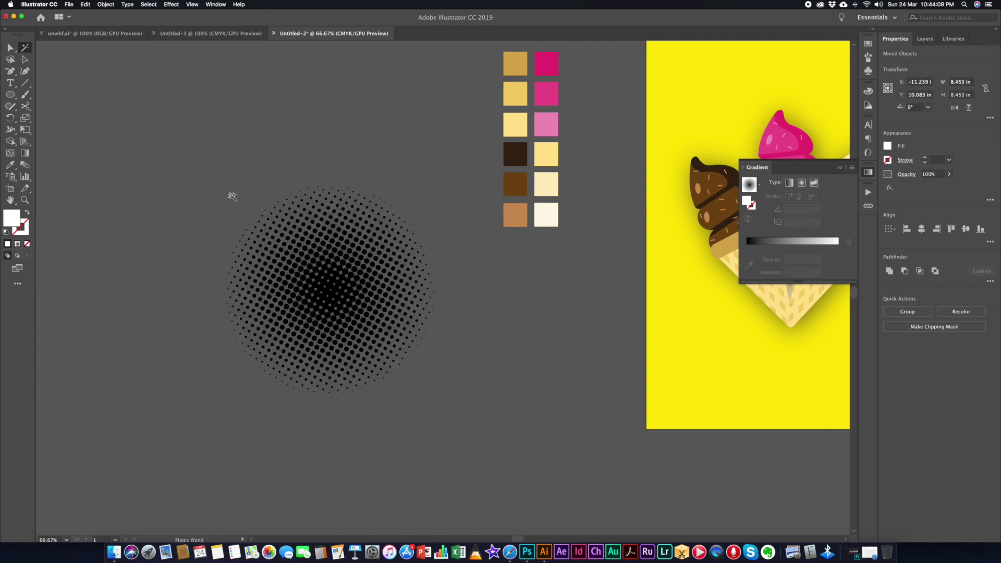
key(a)
click(320, 110)
Step: Scale the halftone dot group and centre it on the poster behind the cones
key(super+minus)
key(super+minus)
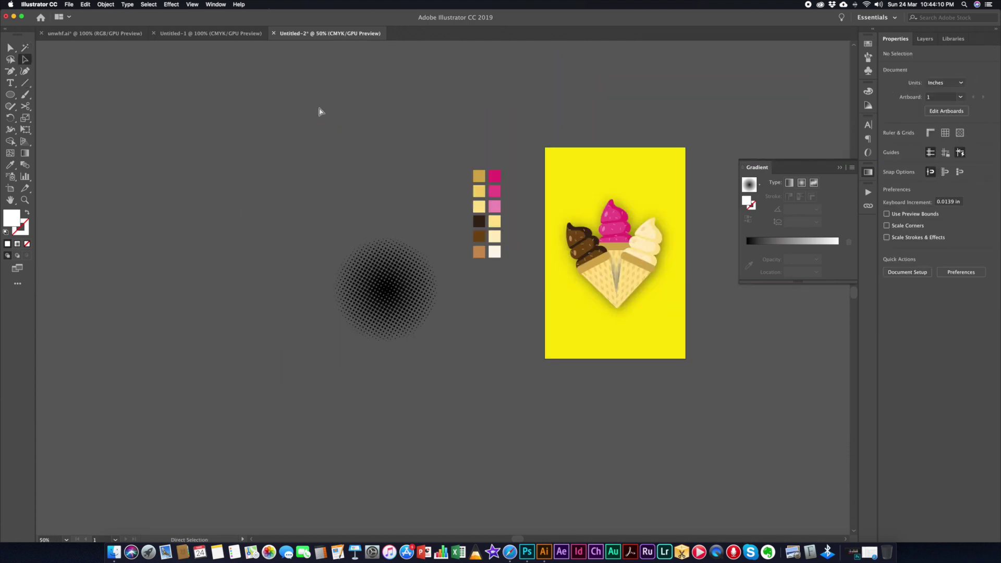
key(super+a)
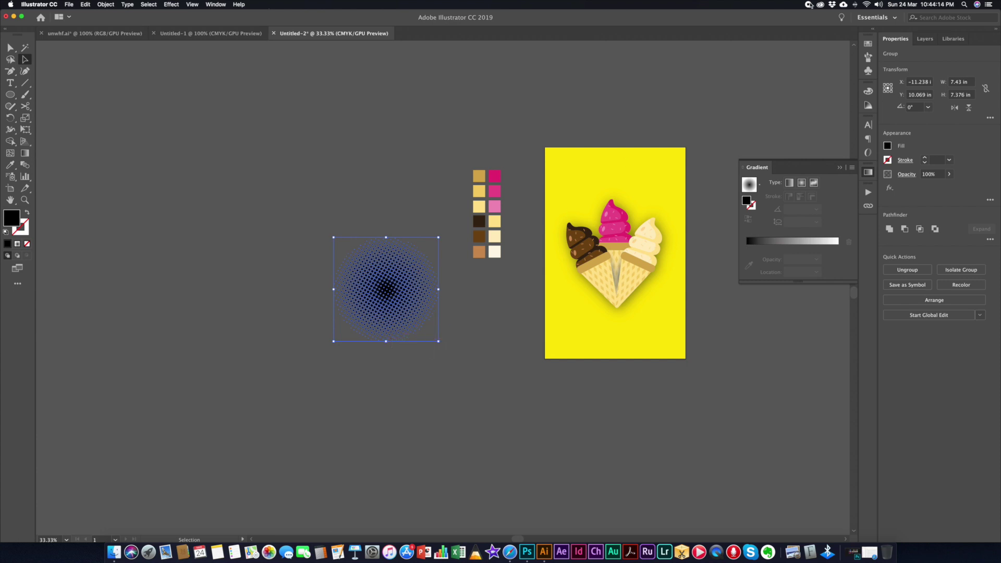
drag(386, 342, 386, 407)
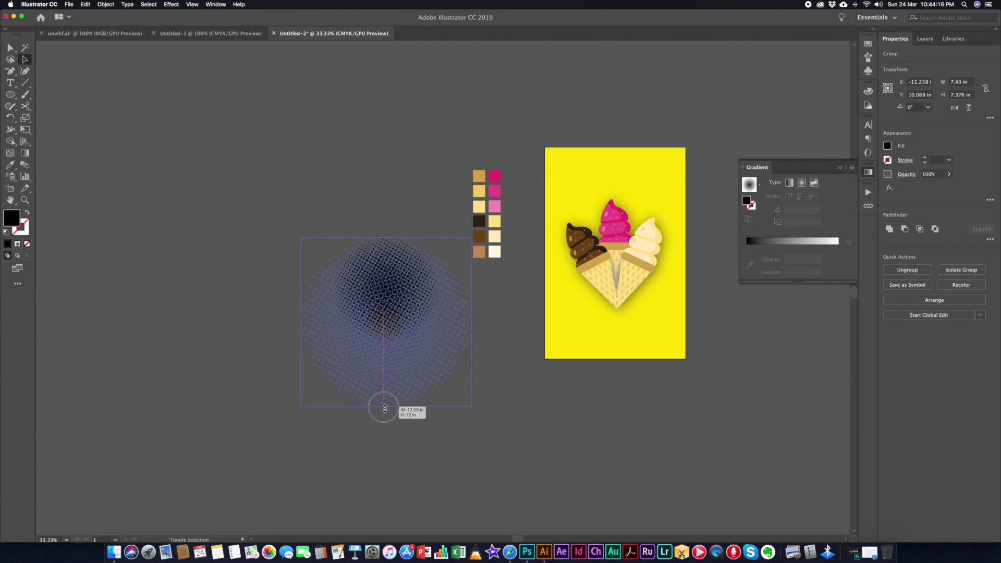
scroll(436, 353, right, 5)
drag(293, 354, 533, 280)
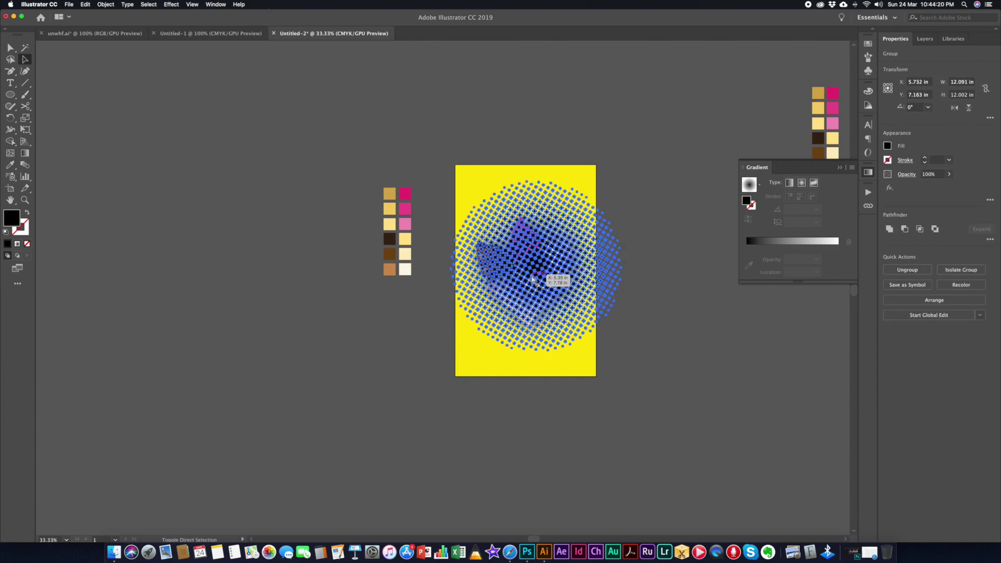
key(super+equal)
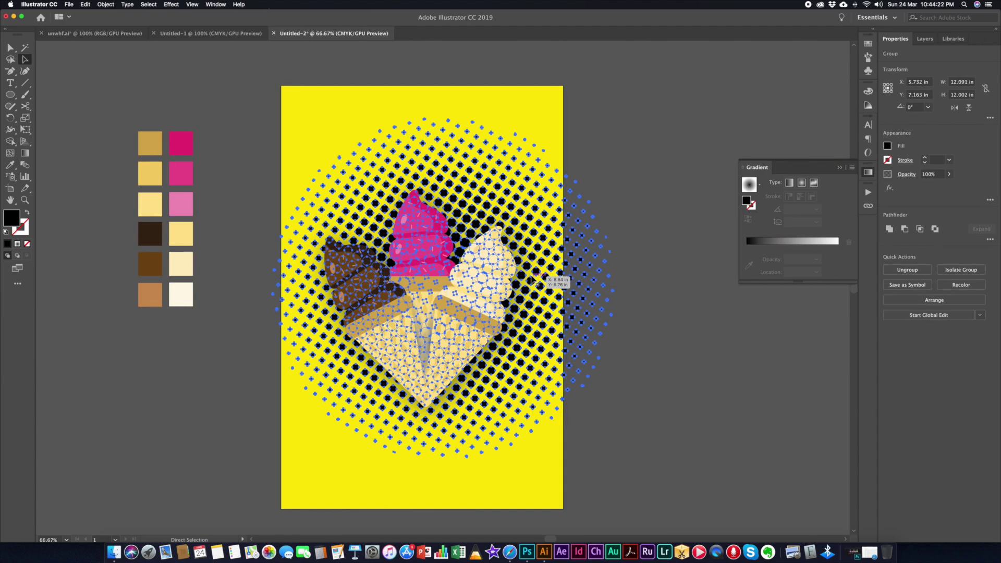
drag(444, 119, 443, 217)
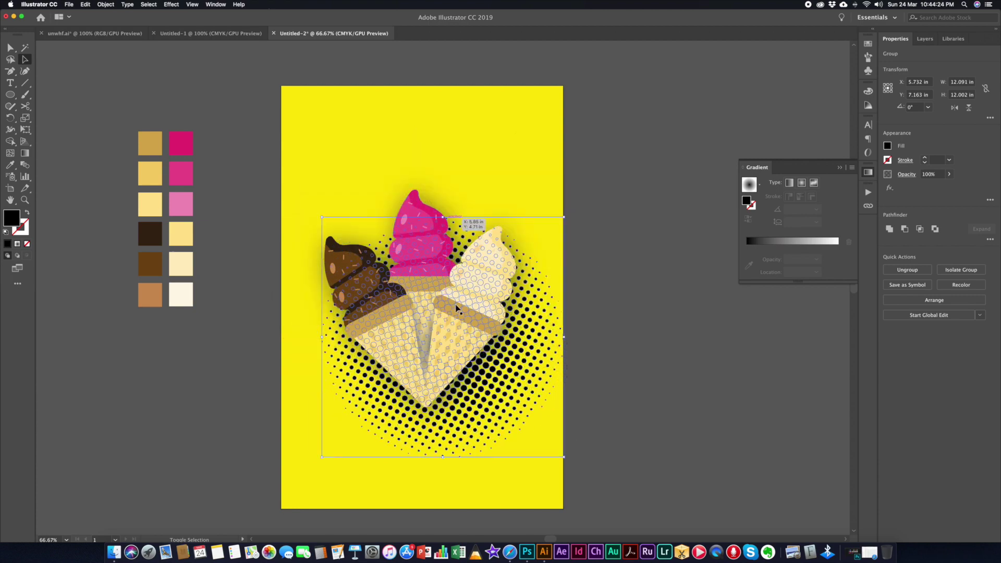
drag(504, 379, 471, 294)
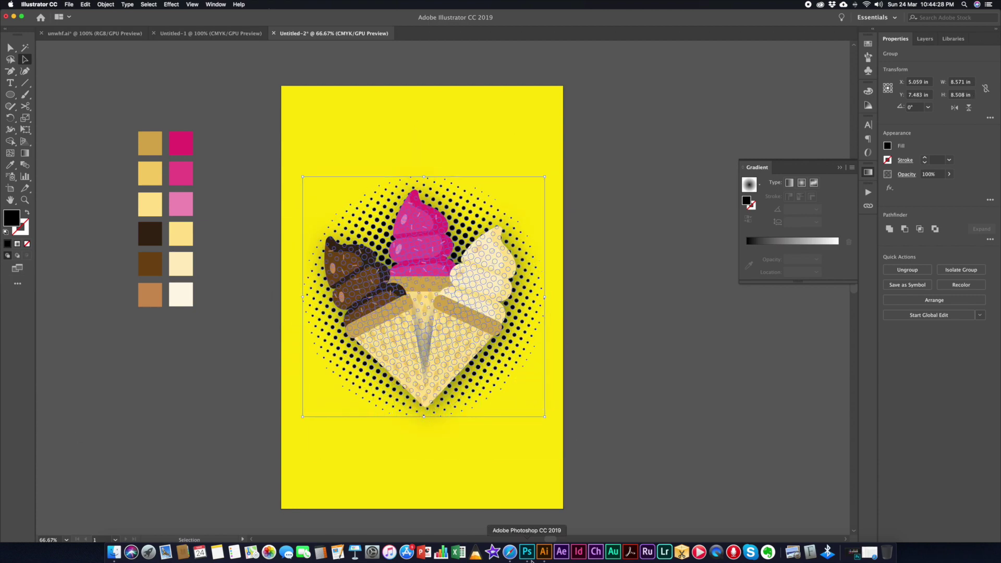
Step: Recolour the halftone dots from the background yellow to orange-gold FFC200
key(i)
click(463, 439)
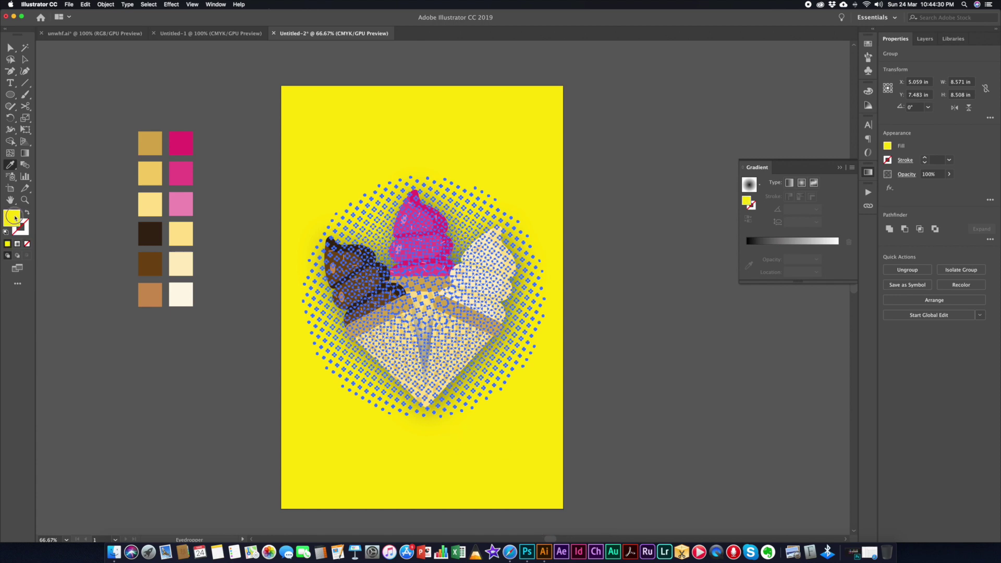
double_click(13, 217)
click(747, 367)
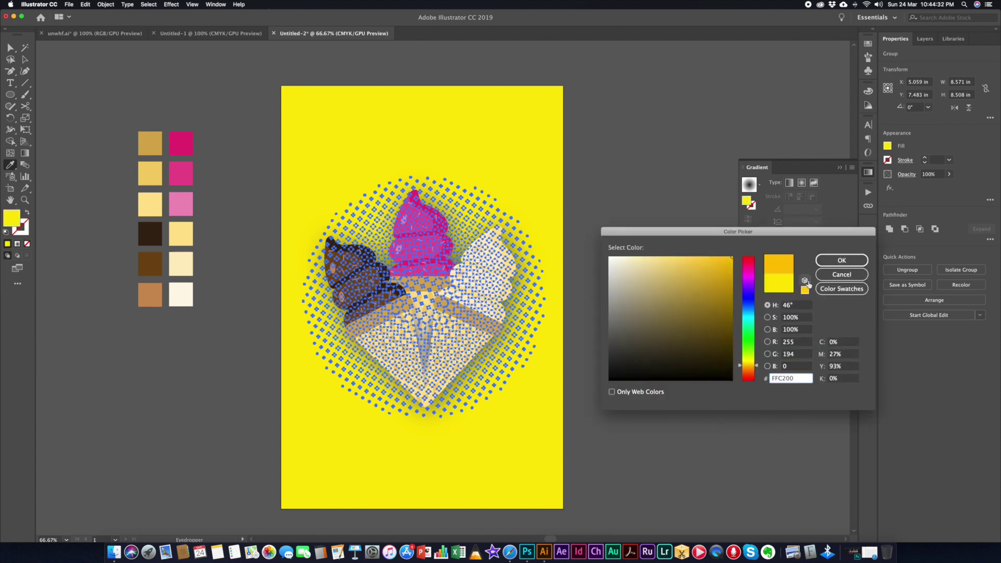
click(842, 260)
click(605, 205)
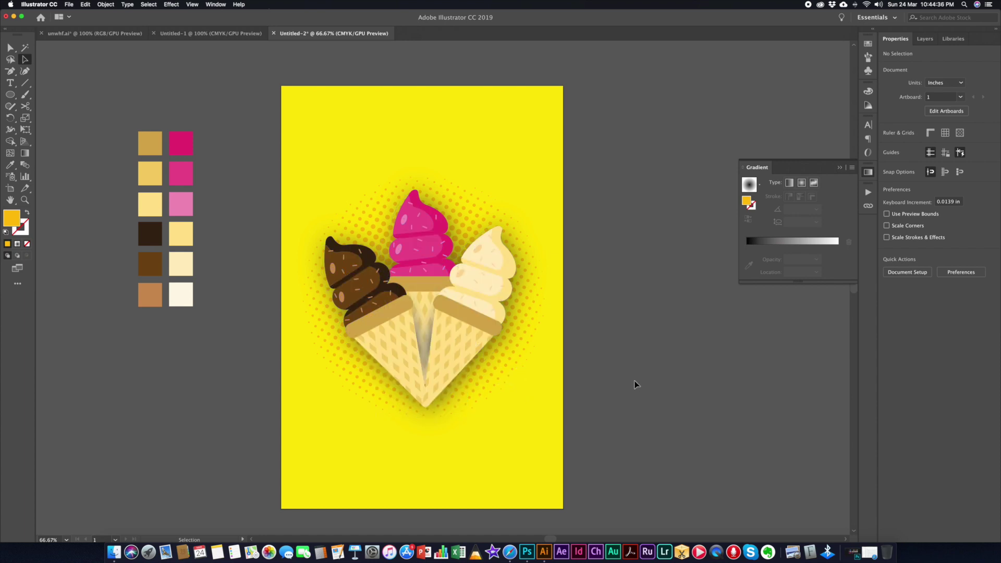
double_click(404, 346)
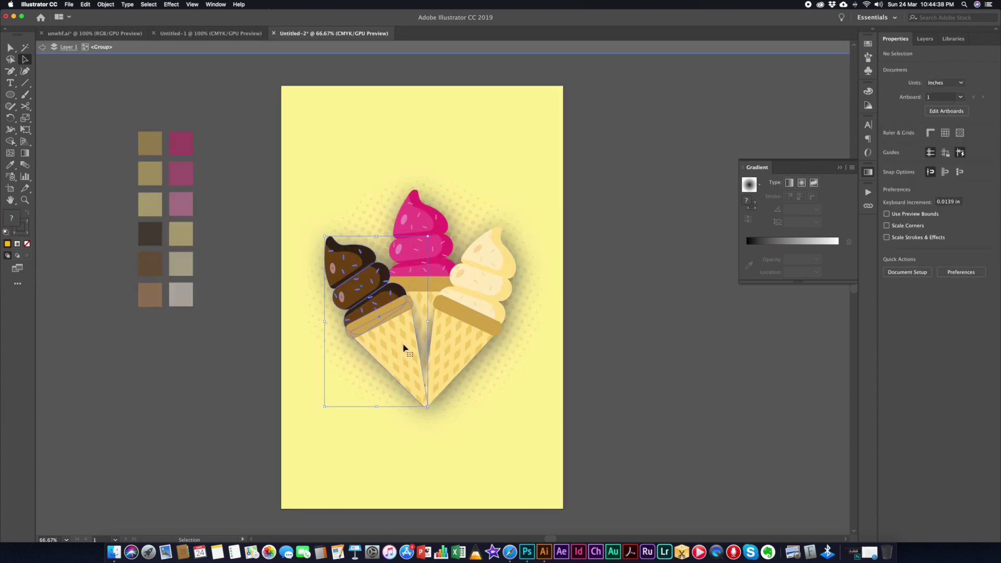
Step: Drill into the chocolate cone's nested groups down to its waffle stripe group
click(399, 345)
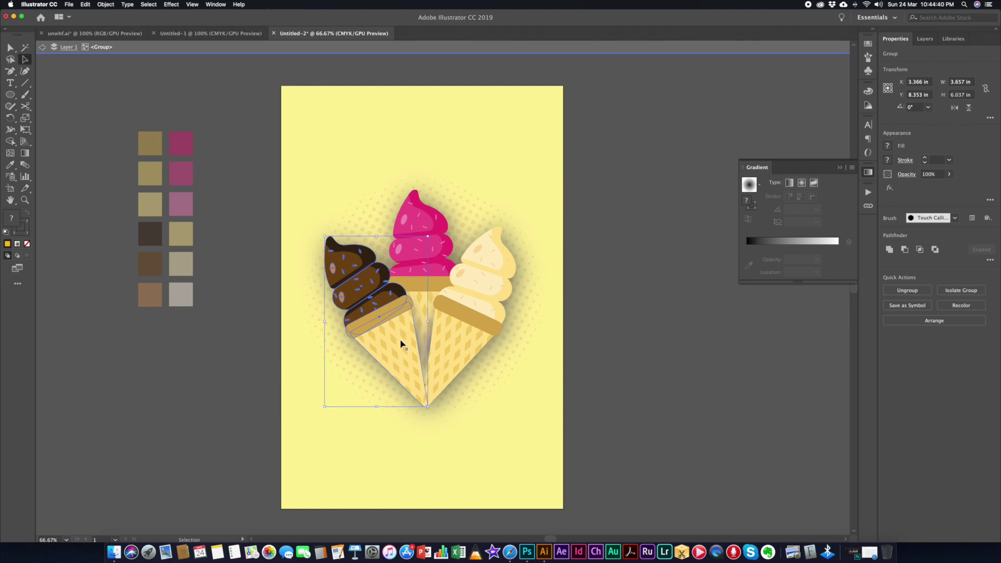
double_click(402, 341)
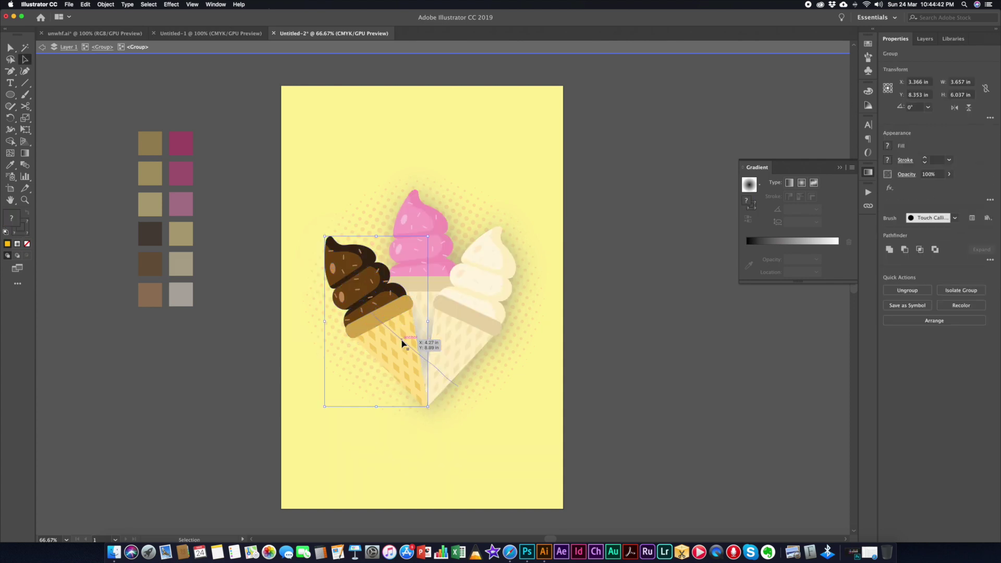
double_click(402, 343)
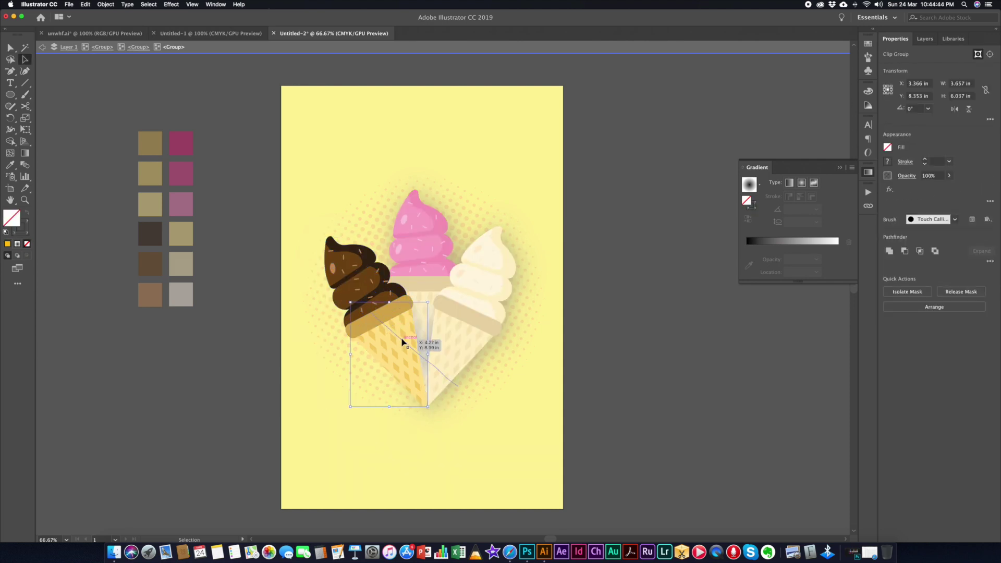
double_click(402, 342)
double_click(420, 347)
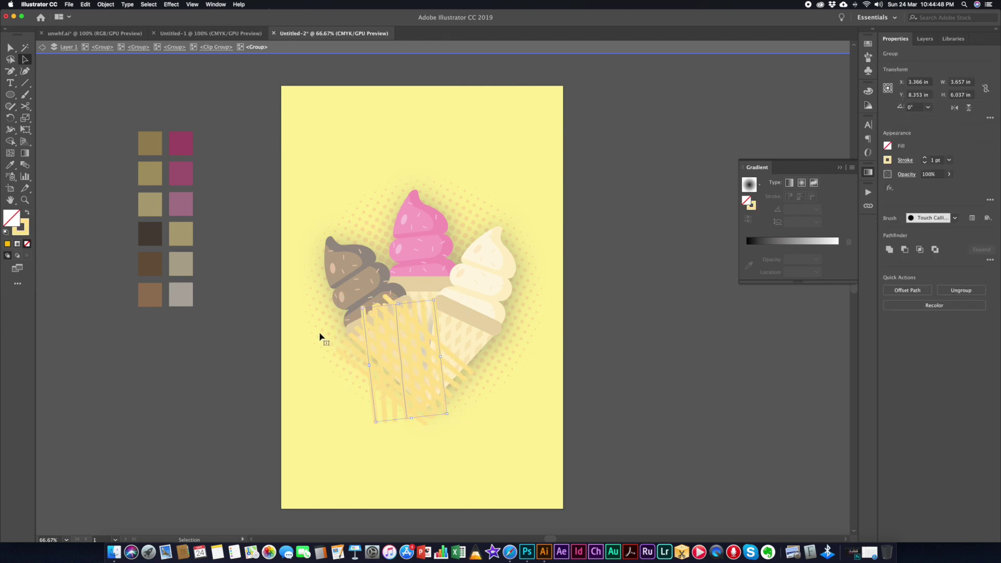
double_click(425, 387)
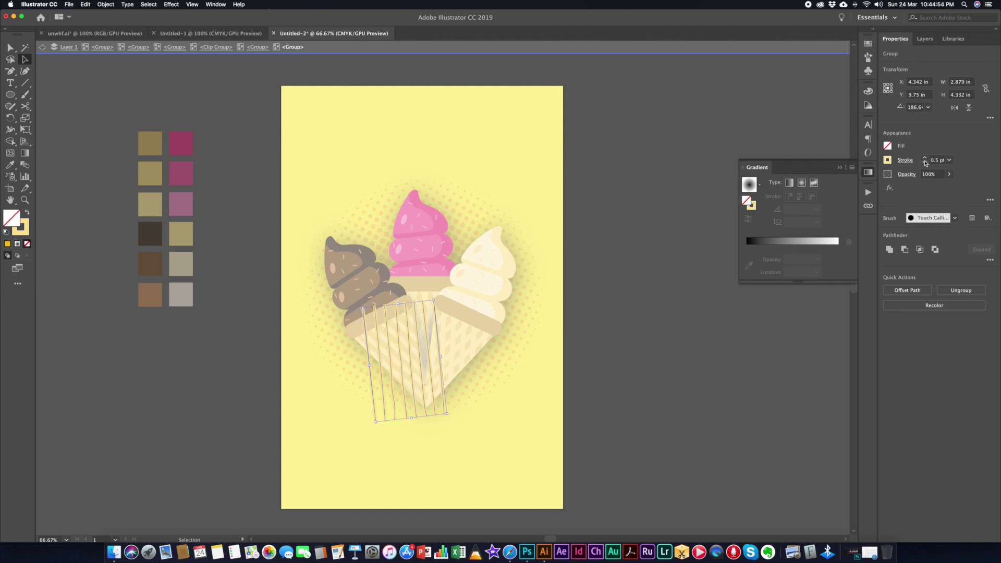
Step: Exit isolation mode and fit the whole artboard in view
click(672, 319)
double_click(672, 320)
key(super+equal)
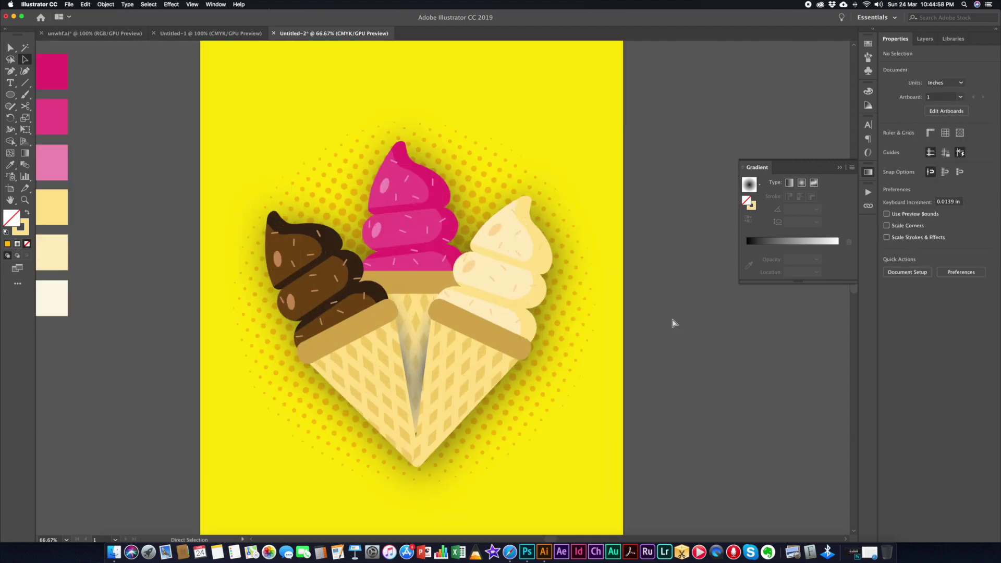
key(super+equal)
key(super+equal)
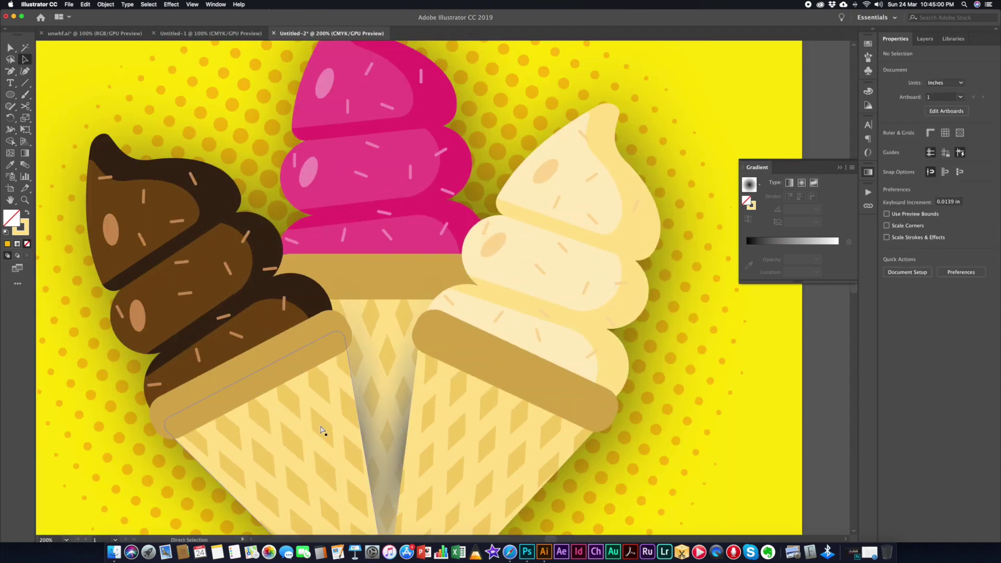
key(super+0)
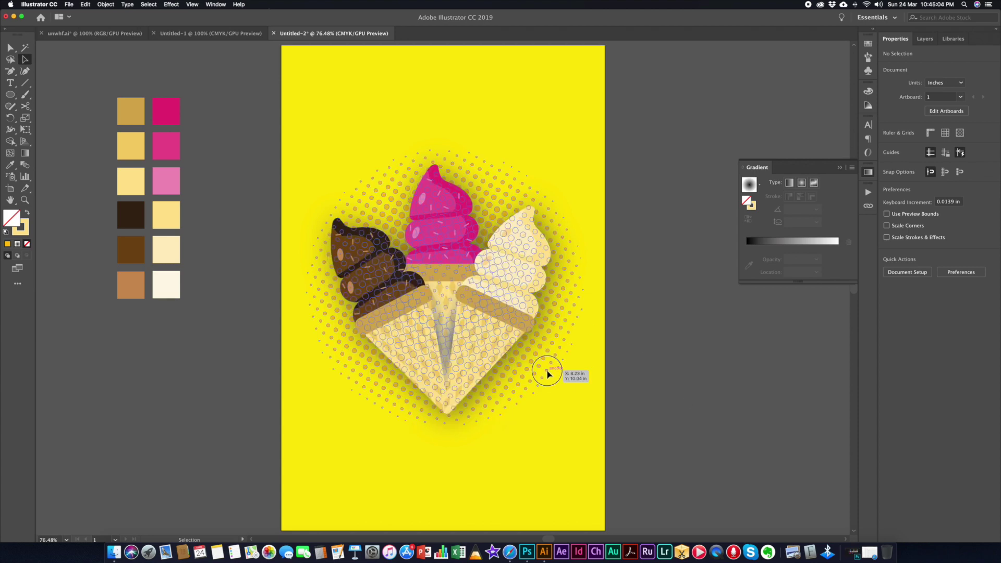
Step: Place smaller 33%-opacity halftone copies at the top-right and bottom-left corners
drag(548, 374, 676, 133)
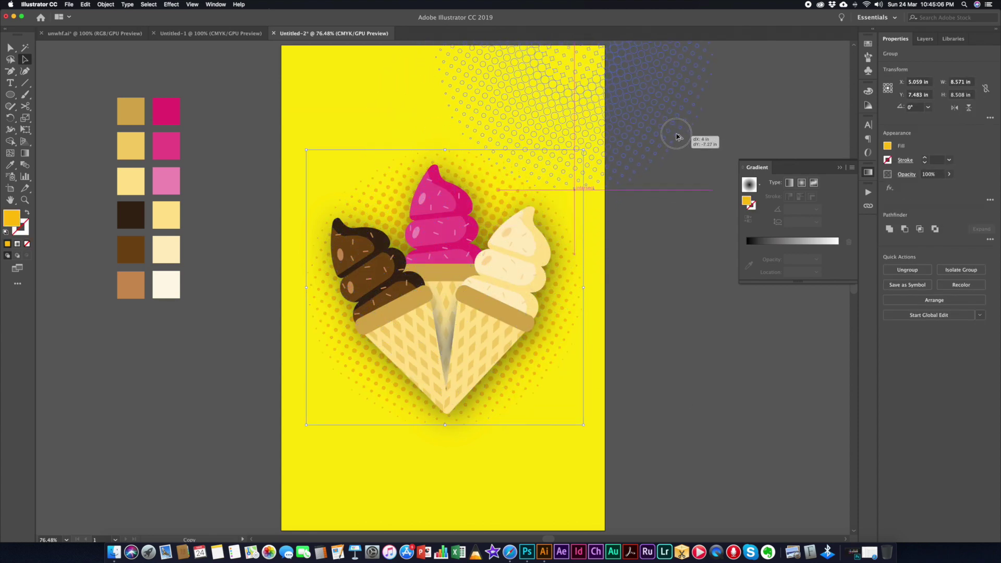
mouse_move(574, 185)
mouse_down()
mouse_move(578, 60)
mouse_move(617, 81)
mouse_up()
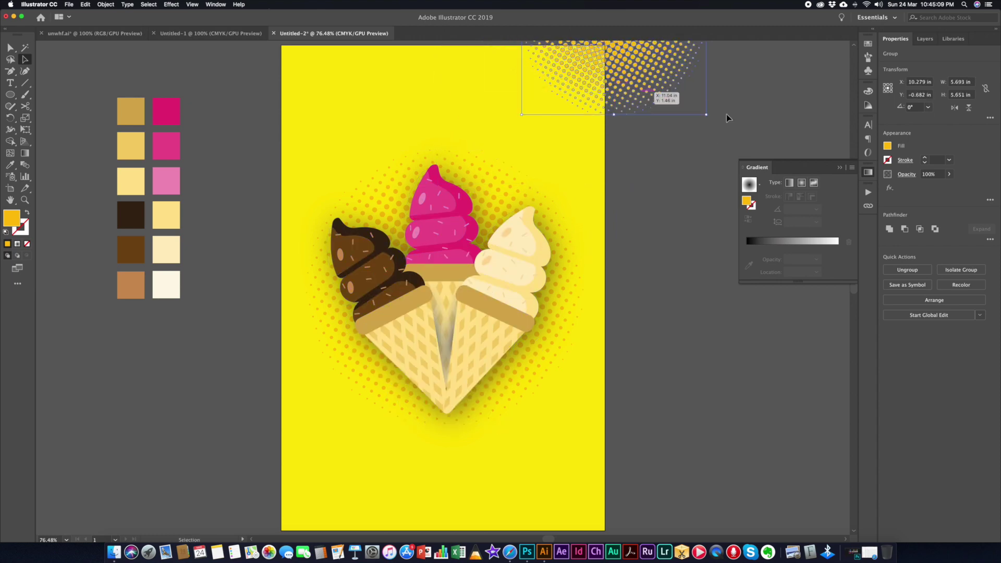
click(950, 175)
drag(948, 187, 926, 188)
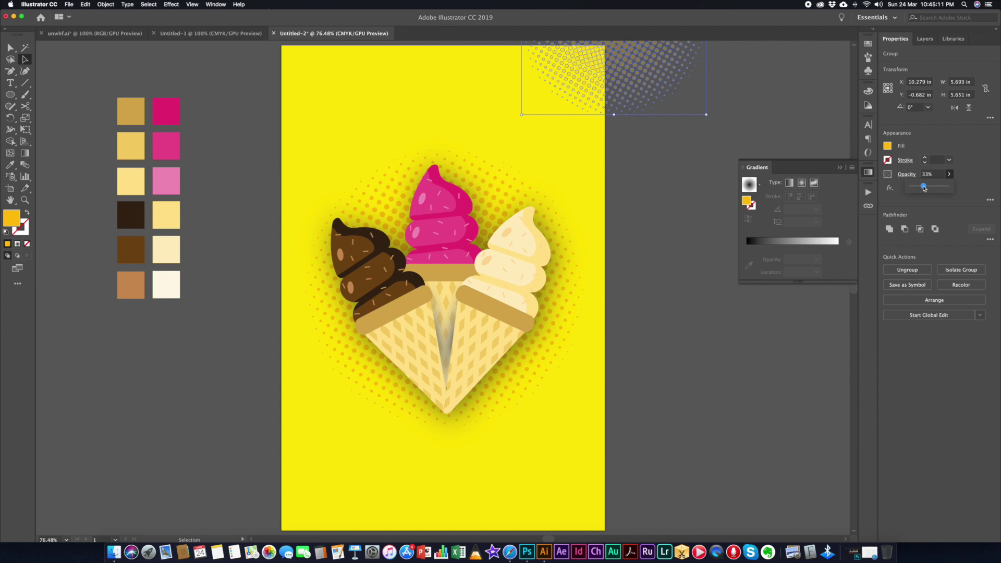
click(696, 137)
key(super+minus)
mouse_move(594, 73)
mouse_down()
mouse_move(334, 491)
mouse_move(321, 490)
mouse_up()
click(677, 380)
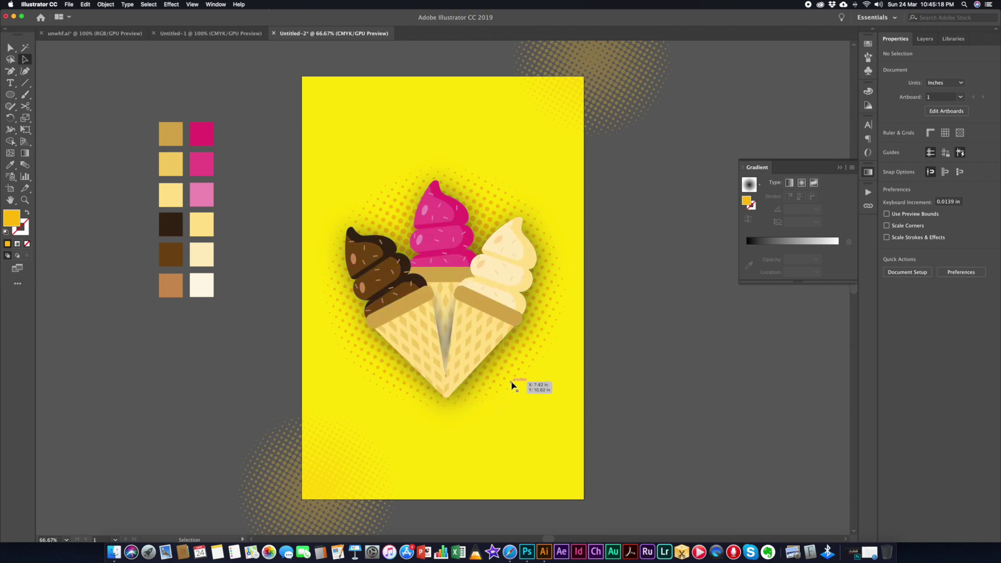
Step: Slightly resize and reposition the ice cream group, then draw a thin bar down the left edge
click(443, 411)
drag(445, 411, 445, 430)
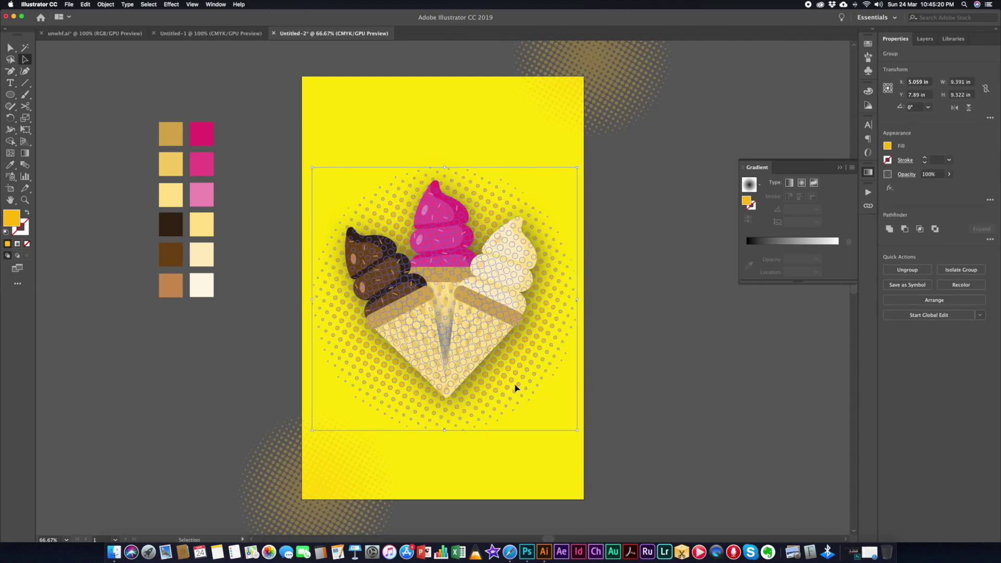
drag(515, 389, 519, 380)
click(700, 353)
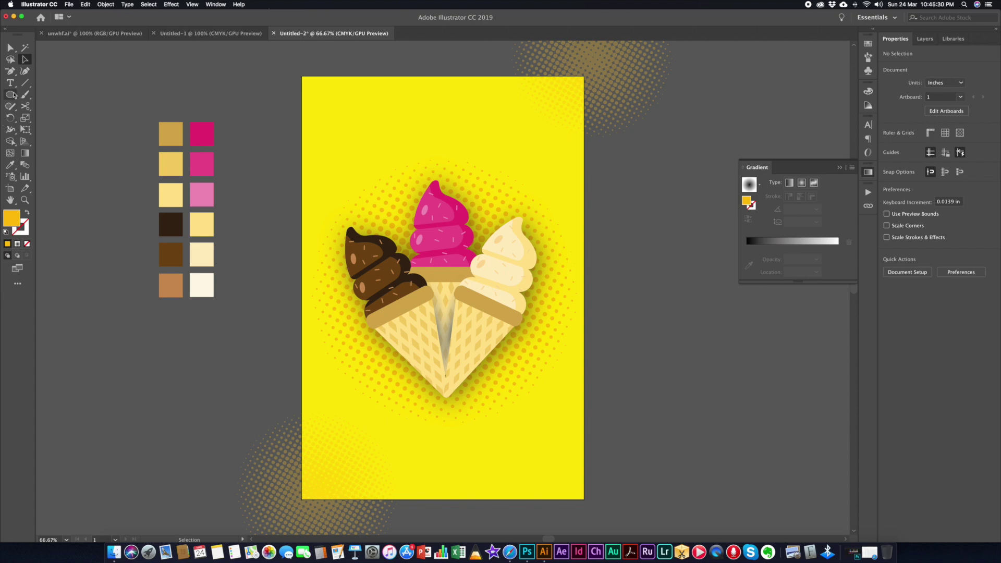
drag(14, 95, 58, 93)
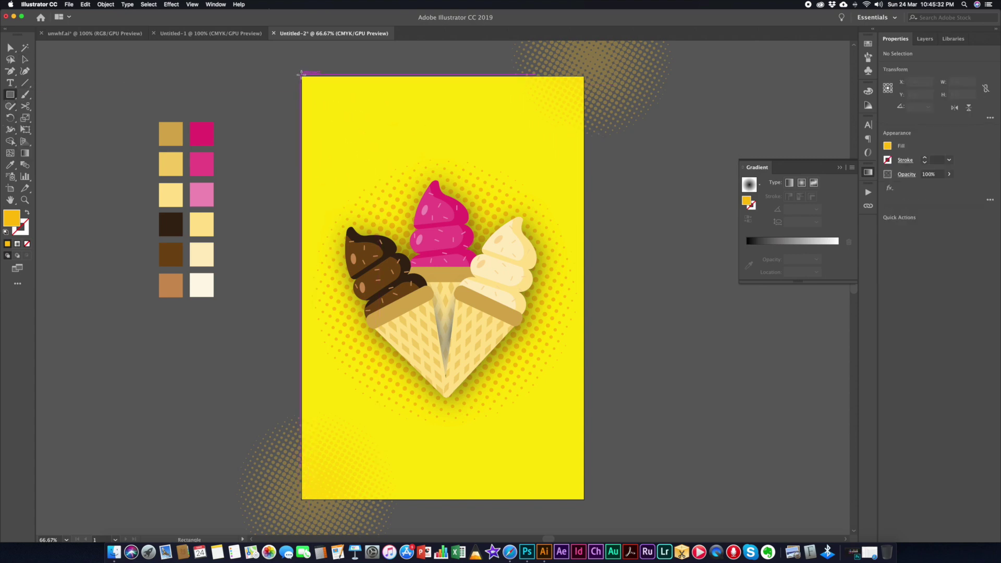
drag(292, 74, 294, 500)
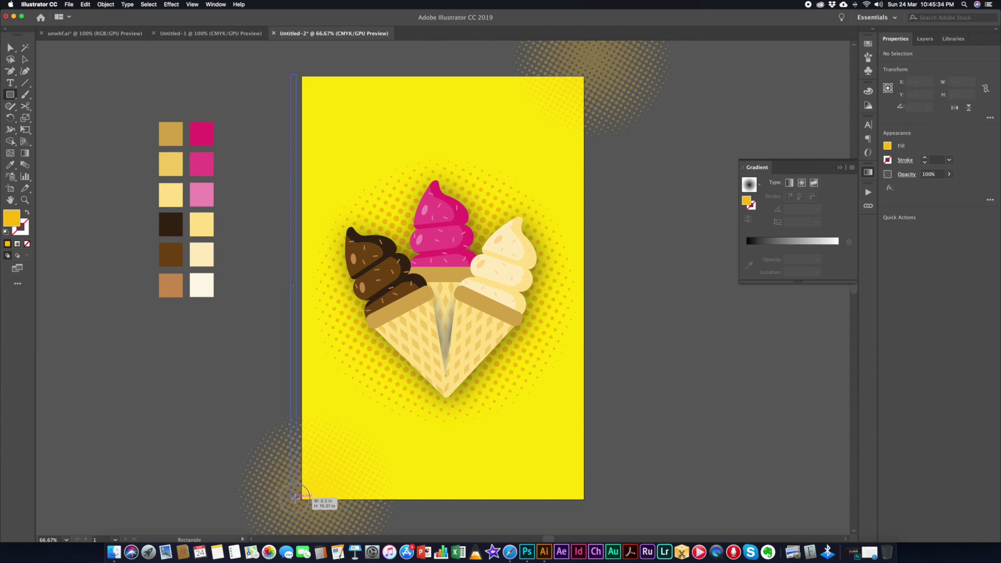
Step: Draw a thin full-height orange bar and place it on the artboard's left edge
drag(293, 500, 292, 499)
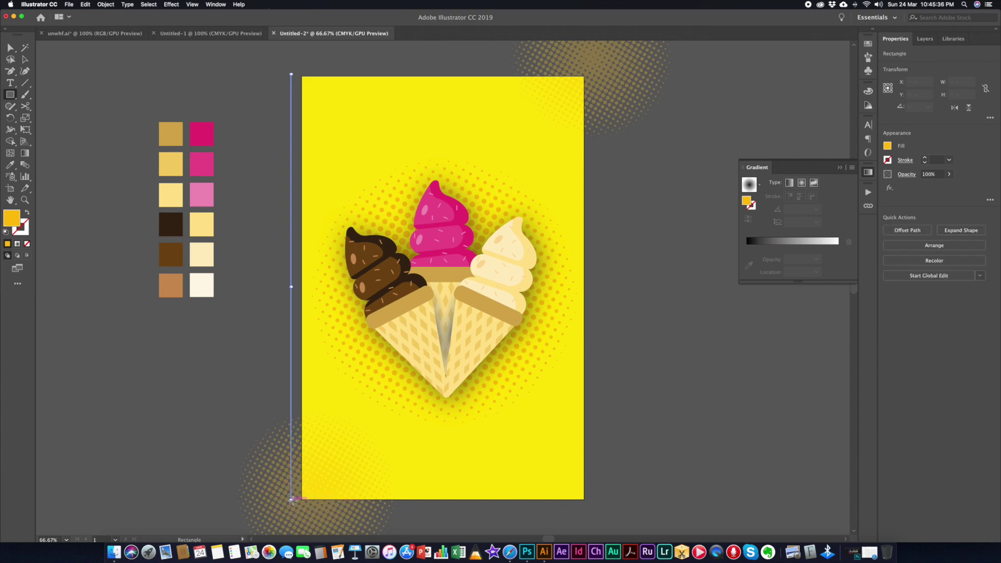
key(ctrl+plus)
key(ctrl+plus)
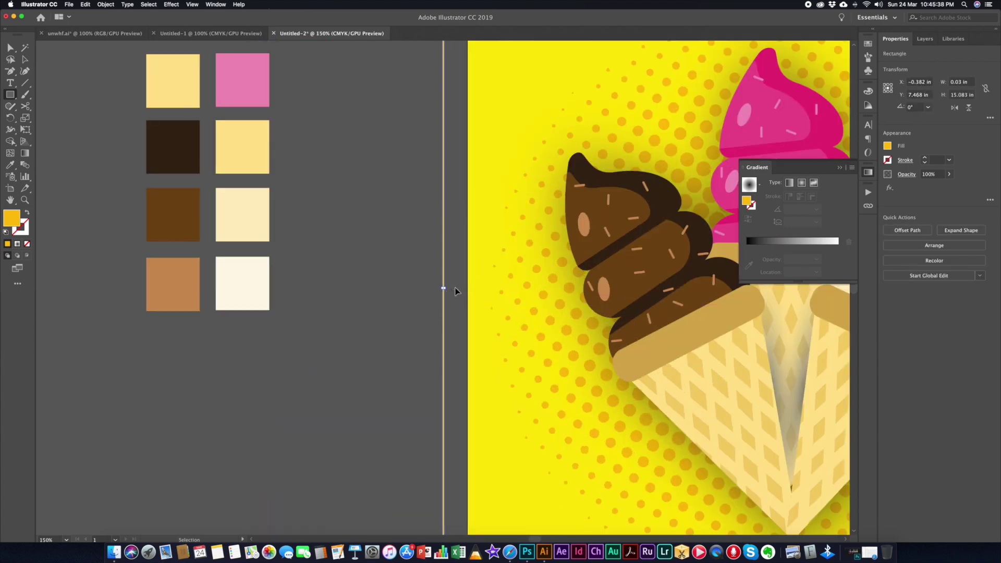
drag(443, 288, 448, 287)
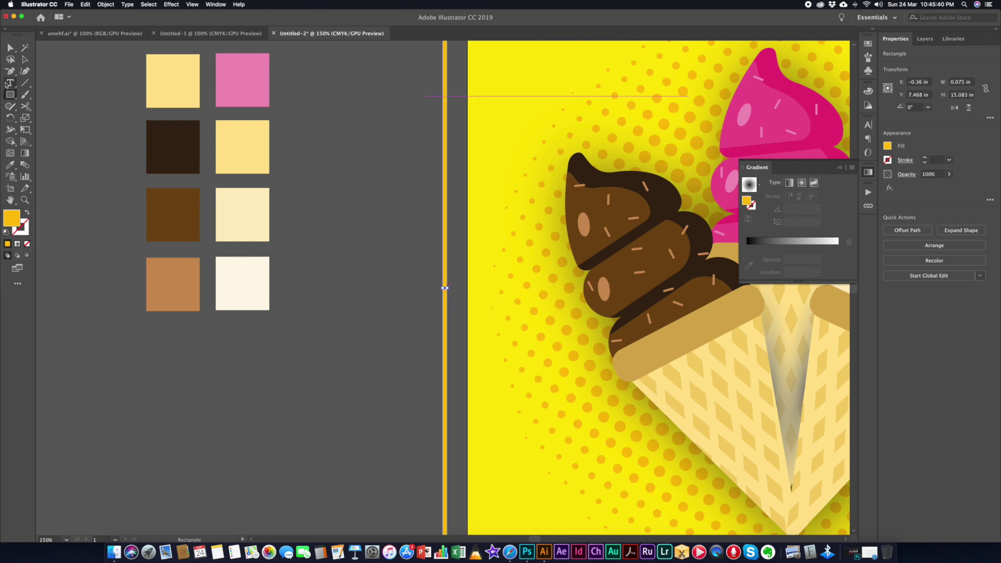
click(336, 129)
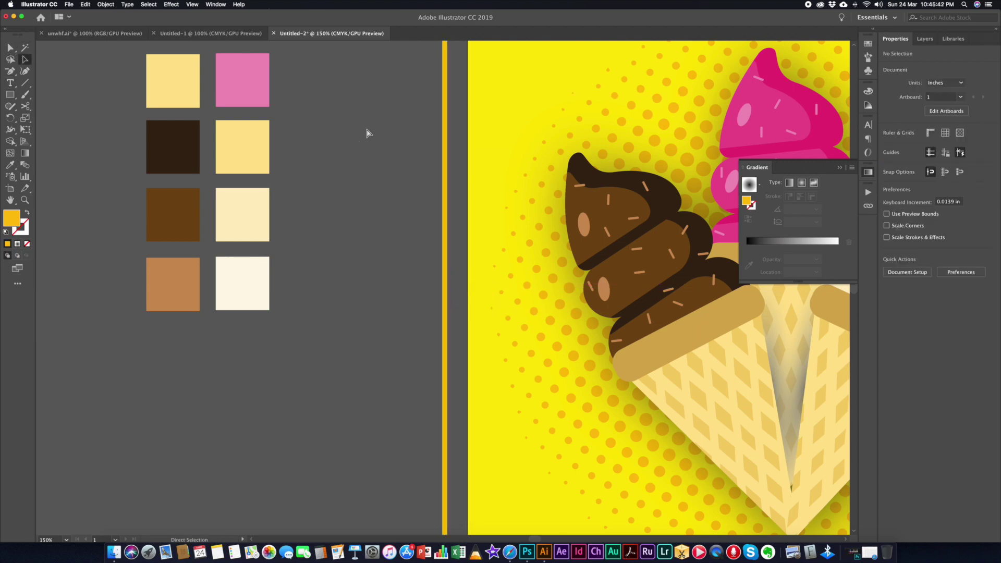
key(ctrl+0)
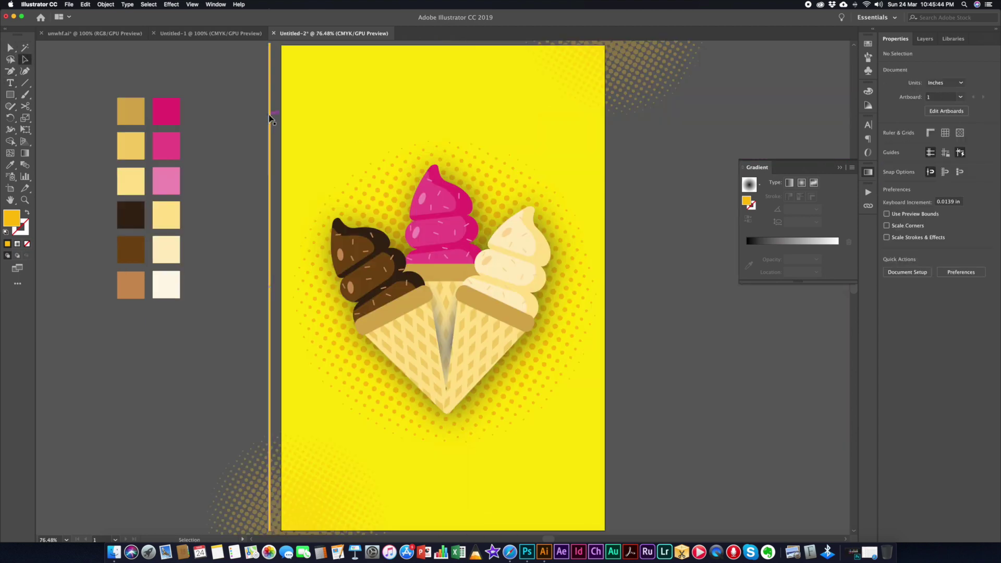
drag(269, 118, 286, 119)
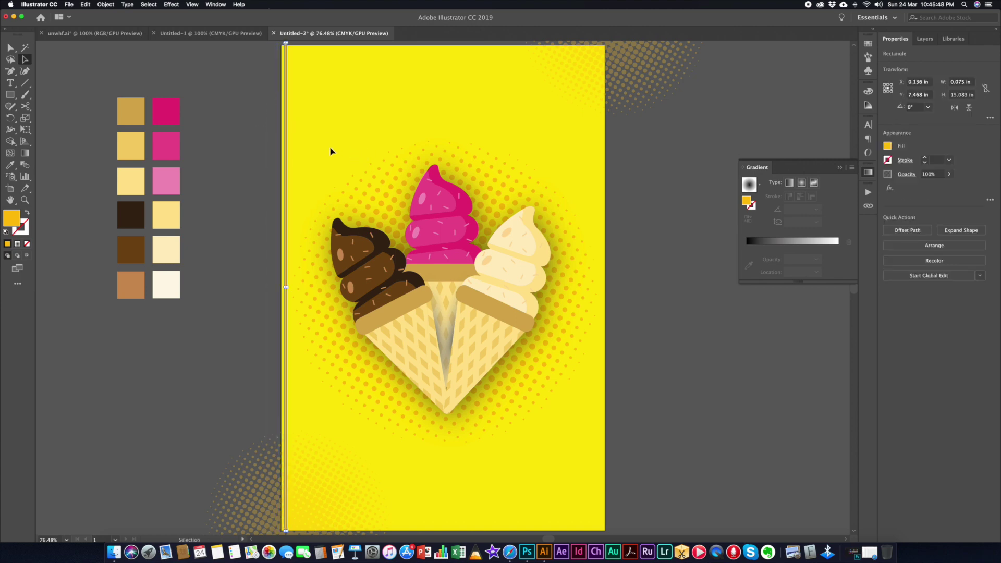
Step: Duplicate the bar a short step right and repeat it across to the artboard's right edge
drag(288, 149, 293, 149)
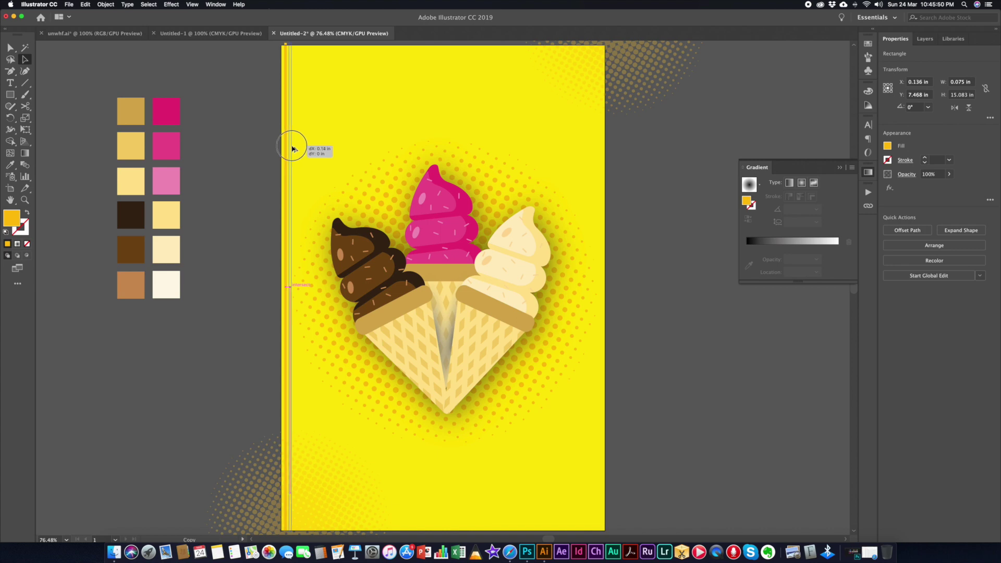
drag(293, 150, 293, 150)
key(a)
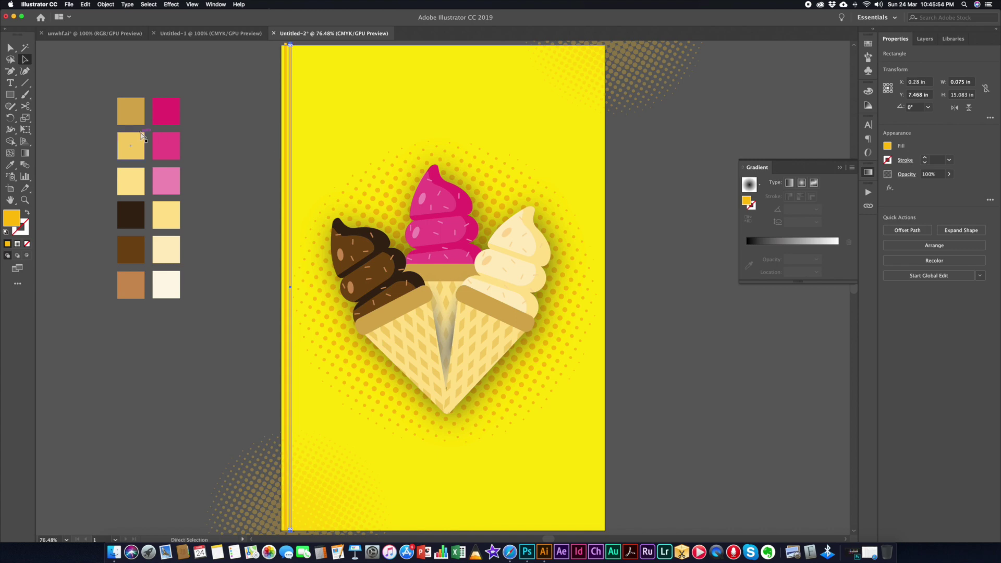
key(ctrl+d)
key(ctrl+d)
key(ctrl+d)
key(ctrl+d)
key(ctrl+d)
key(ctrl+d)
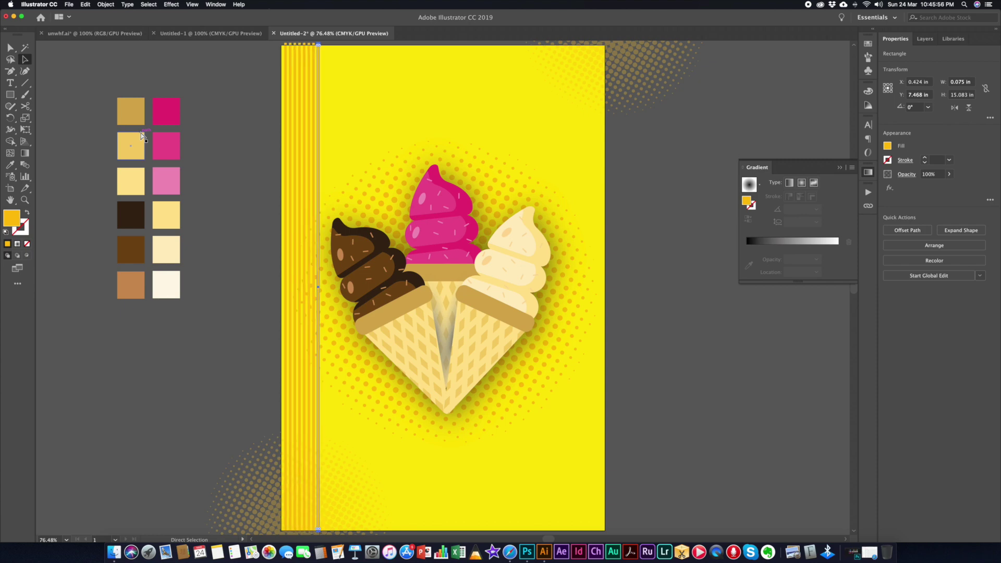
key(ctrl+d)
key(ctrl+d)
key(ctrl+d)
key(ctrl+d)
key(ctrl+d)
key(ctrl+d)
key(ctrl+d)
key(ctrl+d)
key(ctrl+d)
key(ctrl+d)
key(ctrl+d)
key(ctrl+d)
key(ctrl+d)
key(ctrl+d)
key(ctrl+d)
key(ctrl+d)
key(ctrl+d)
key(ctrl+d)
key(ctrl+d)
key(ctrl+d)
key(ctrl+d)
key(ctrl+d)
key(ctrl+d)
key(ctrl+d)
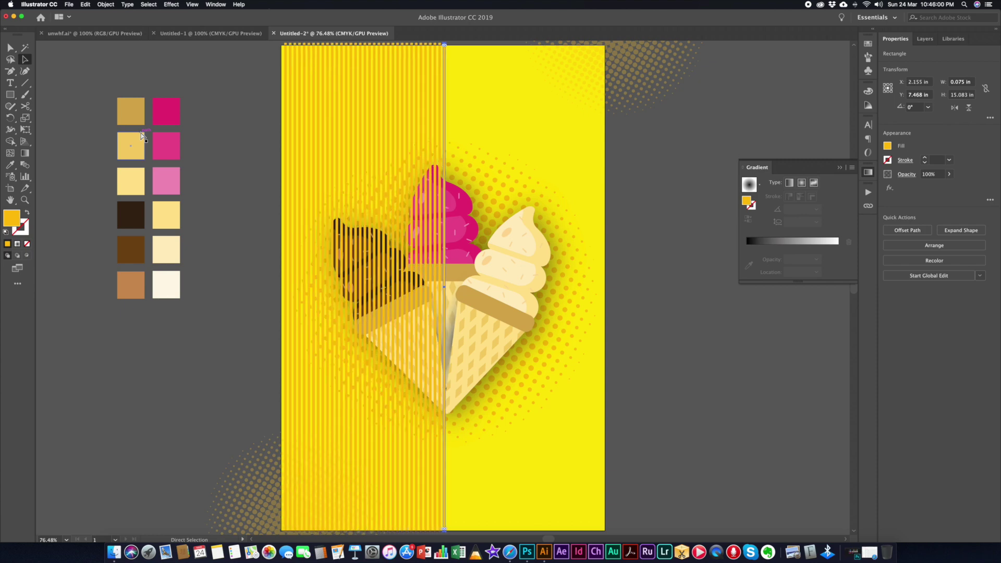
key(ctrl+d)
key(ctrl+d)
key(ctrl+d)
key(ctrl+d)
key(ctrl+d)
key(ctrl+d)
key(ctrl+d)
key(ctrl+d)
key(ctrl+d)
key(ctrl+d)
key(ctrl+d)
key(ctrl+d)
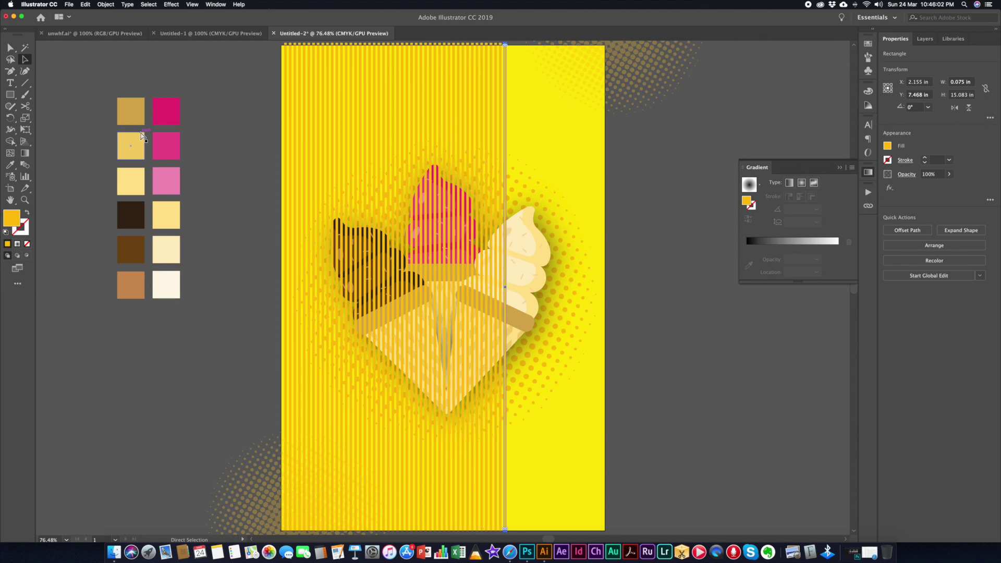
key(ctrl+d)
key(ctrl+d)
key(ctrl+d)
key(ctrl+d)
key(ctrl+d)
key(ctrl+d)
key(ctrl+d)
key(ctrl+d)
key(ctrl+d)
key(ctrl+d)
key(ctrl+d)
key(ctrl+d)
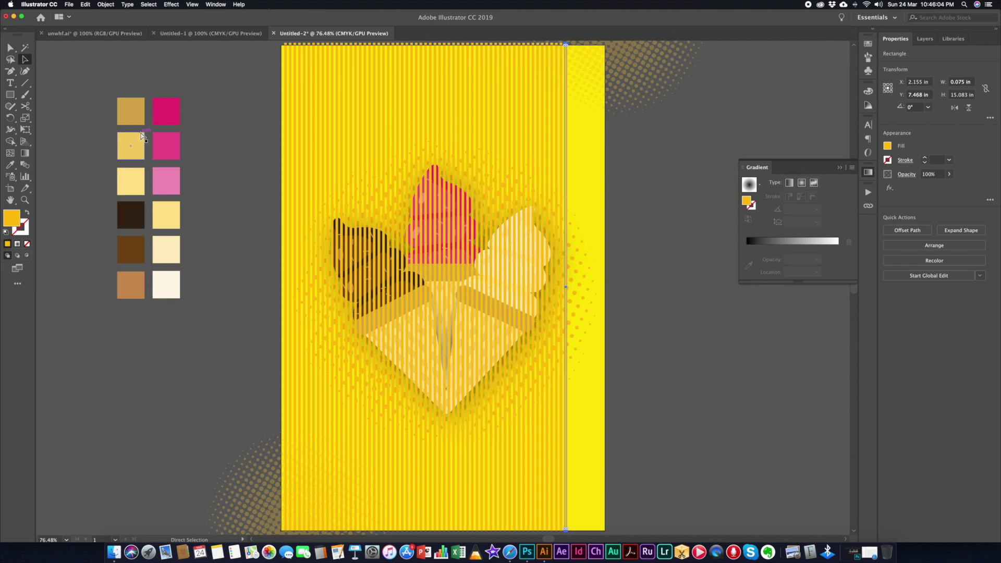
key(ctrl+d)
key(ctrl+d)
key(ctrl+d)
key(ctrl+d)
key(ctrl+d)
key(ctrl+d)
key(ctrl+d)
key(ctrl+d)
key(ctrl+d)
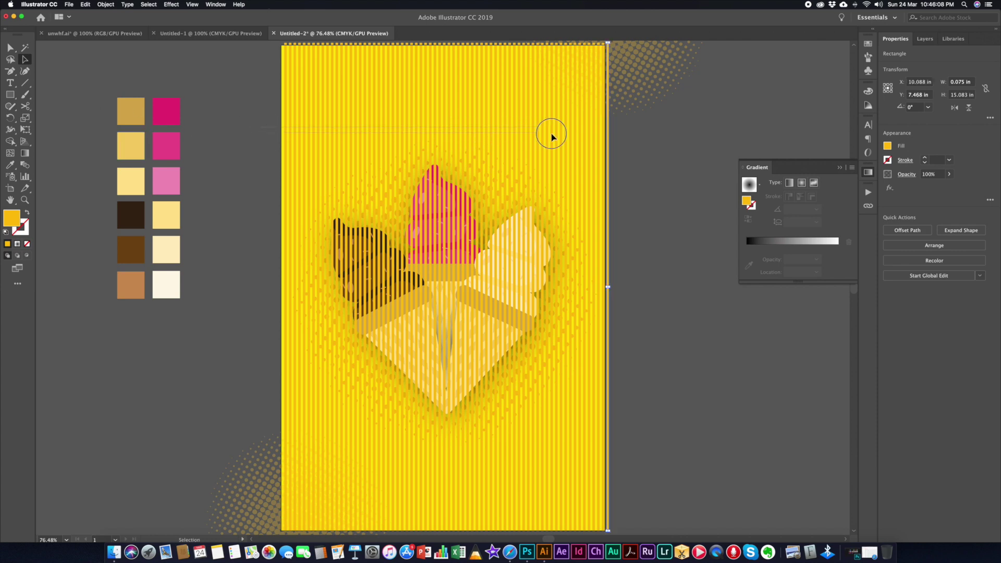
Step: Group all the stripes and fade them to 37% opacity
key(ctrl+a)
key(ctrl+g)
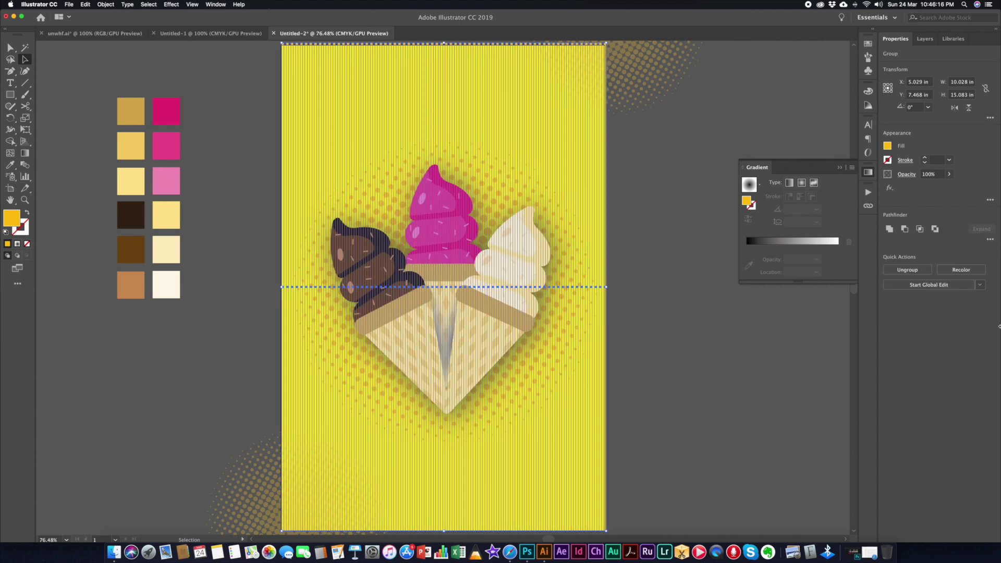
click(951, 174)
drag(951, 187, 925, 188)
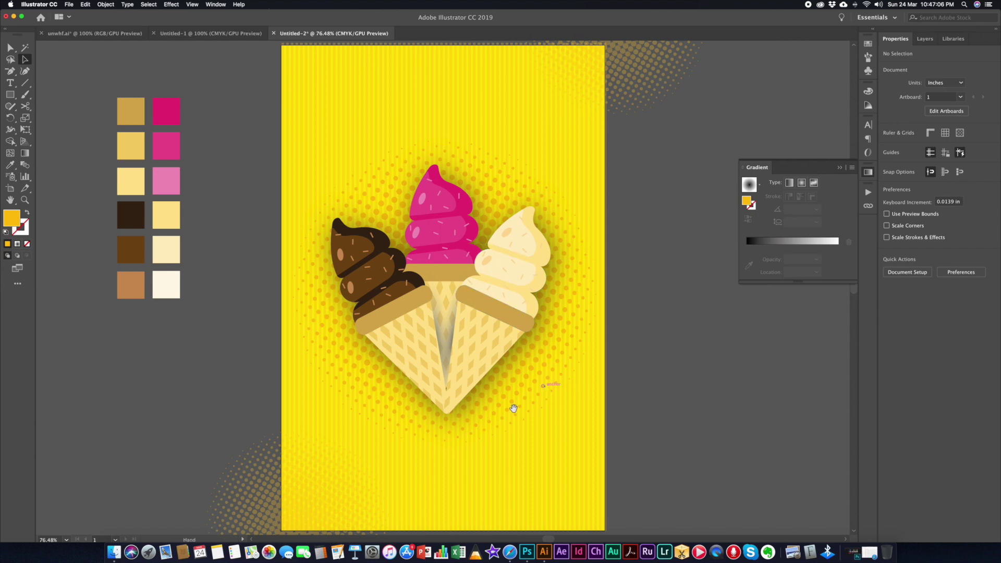
Step: Isolate the chocolate cone's yellow waffle lines, thin their stroke to 0.5 pt, then exit isolation
scroll(511, 394, down, 2)
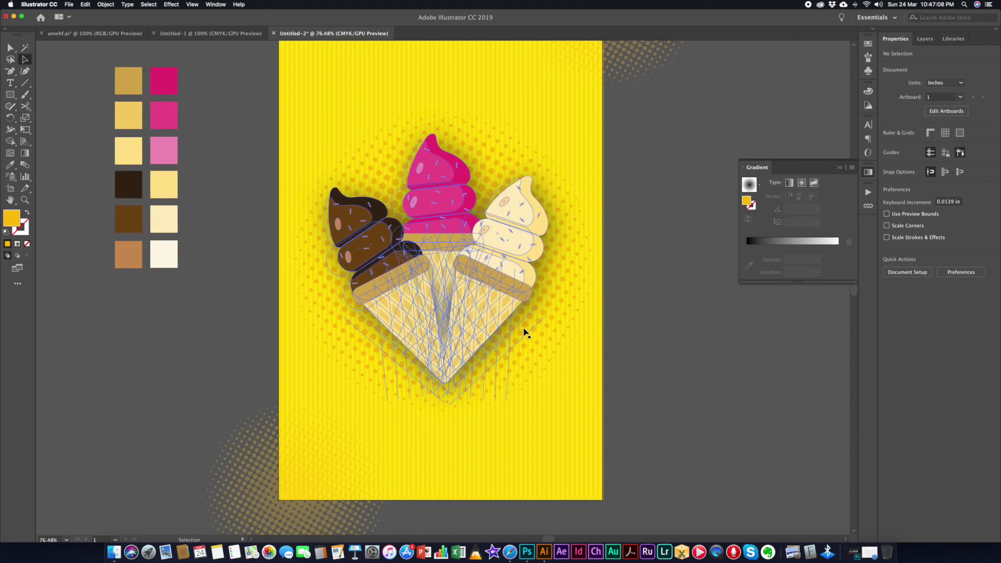
key(super+equal)
key(super+equal)
key(super+equal)
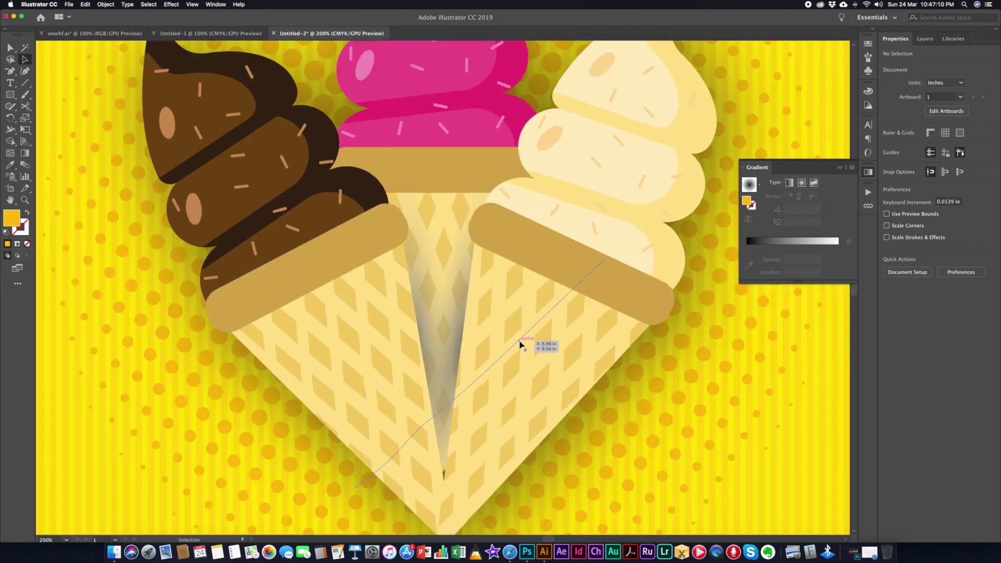
double_click(350, 357)
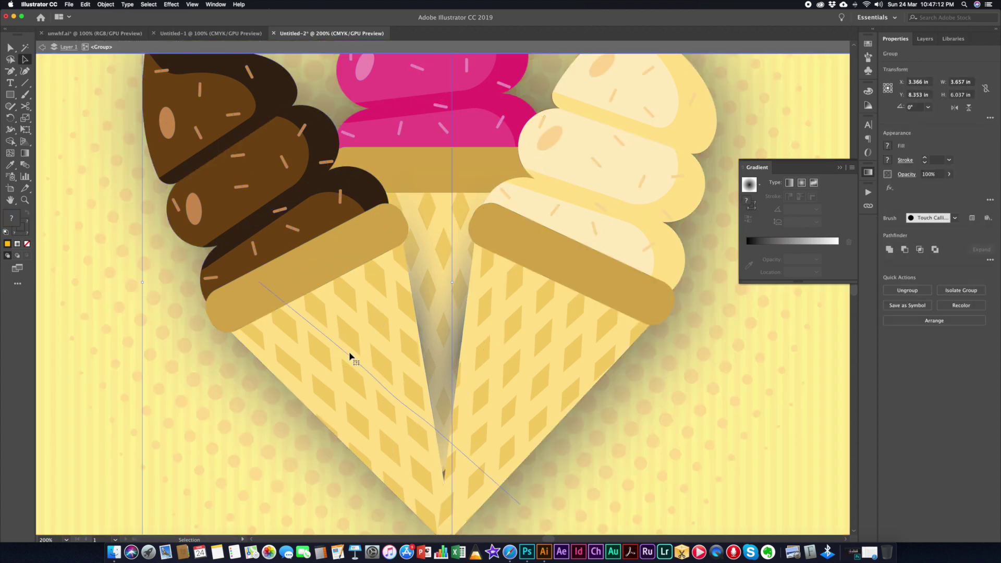
double_click(351, 358)
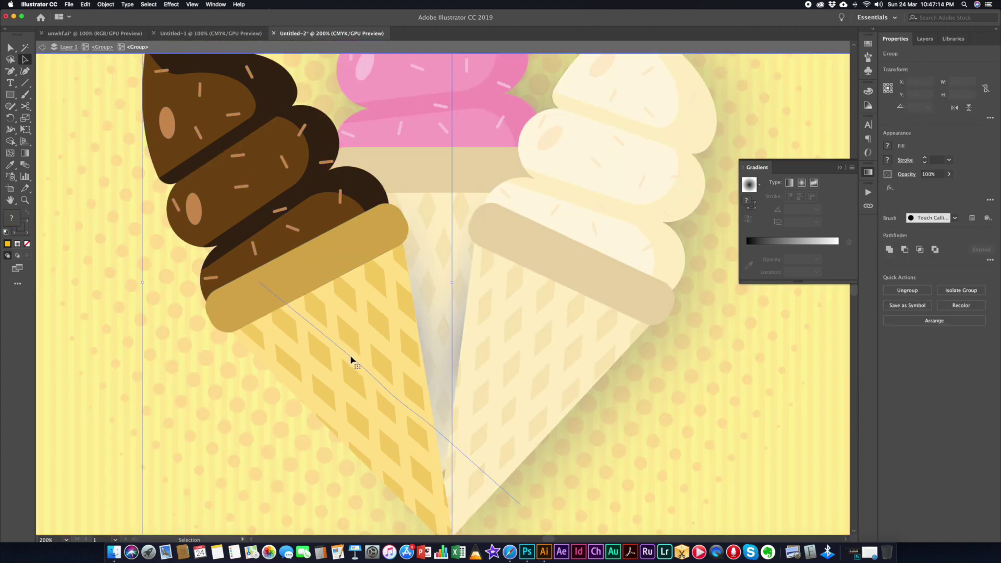
double_click(351, 361)
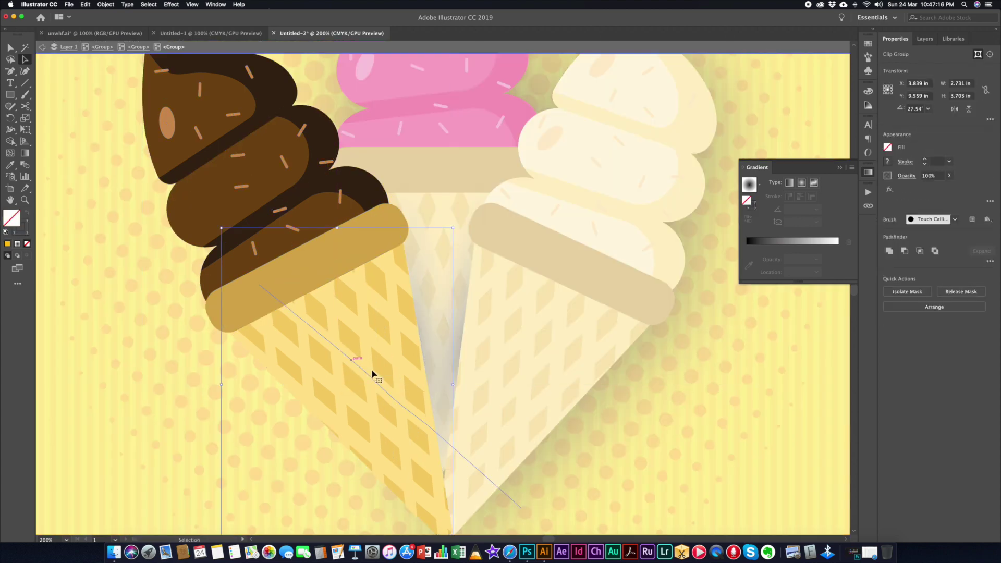
double_click(361, 370)
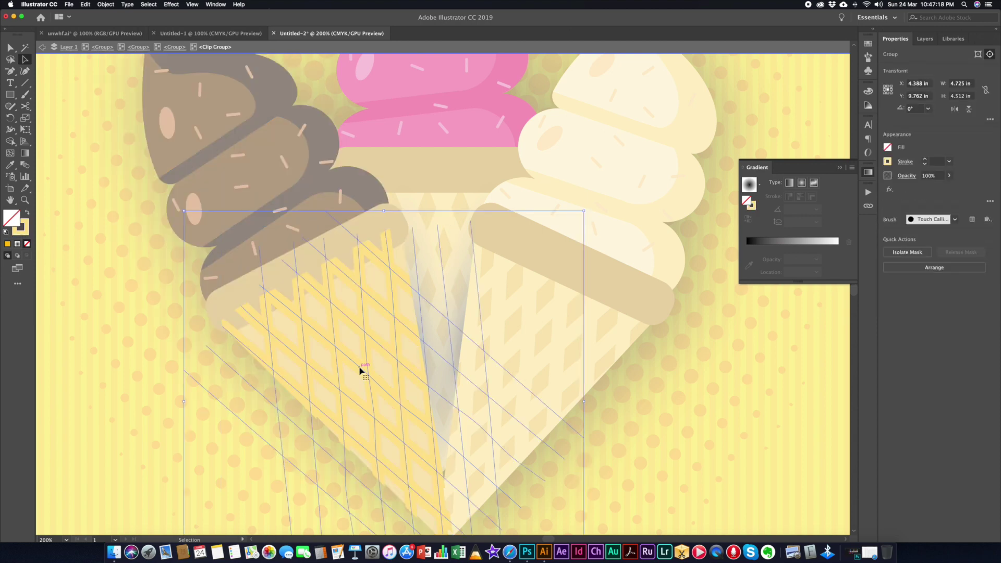
click(924, 165)
click(925, 160)
click(925, 165)
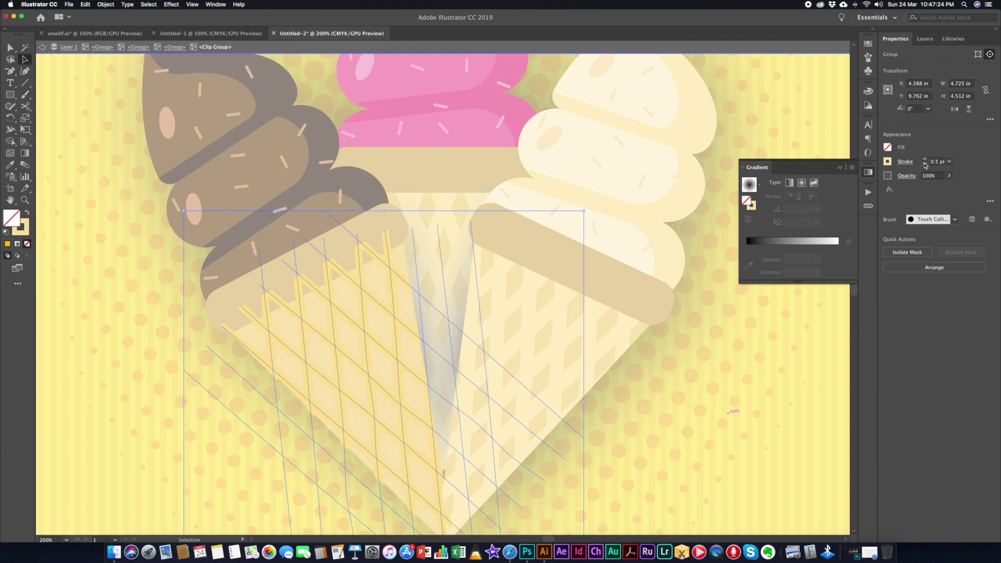
click(786, 346)
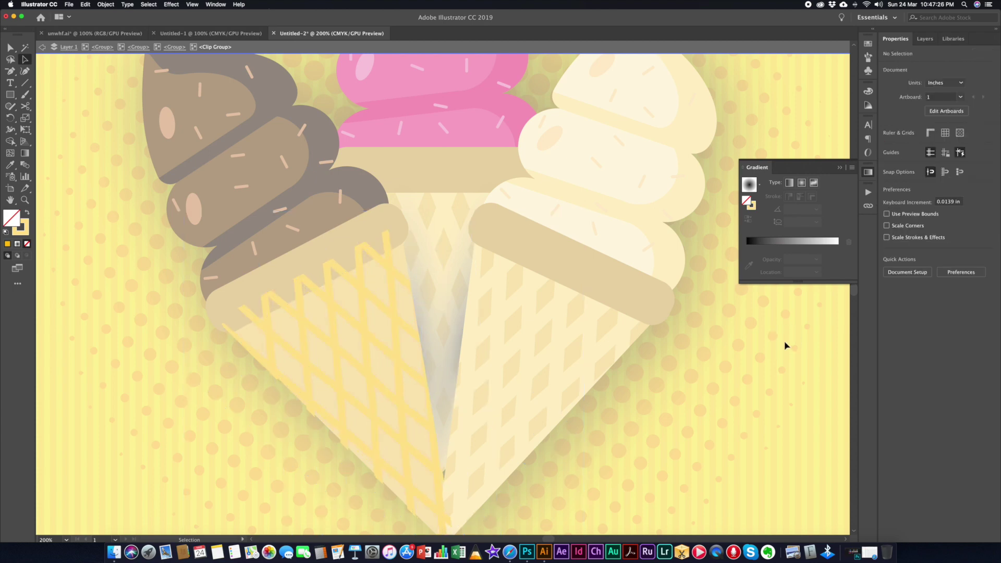
double_click(787, 346)
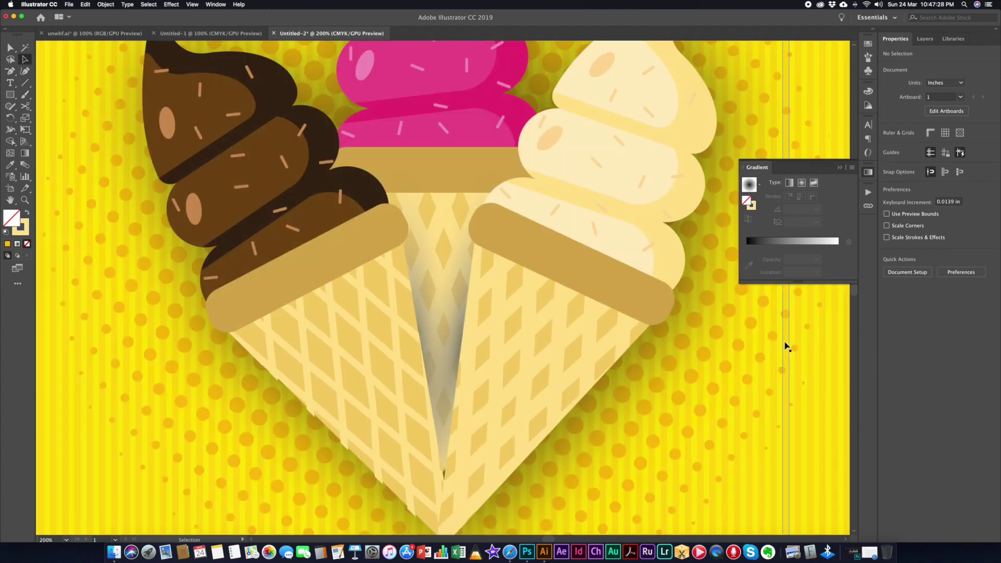
Step: Drill into the ice cream group to isolate the pink cone's clipped waffle and view its layers
double_click(430, 257)
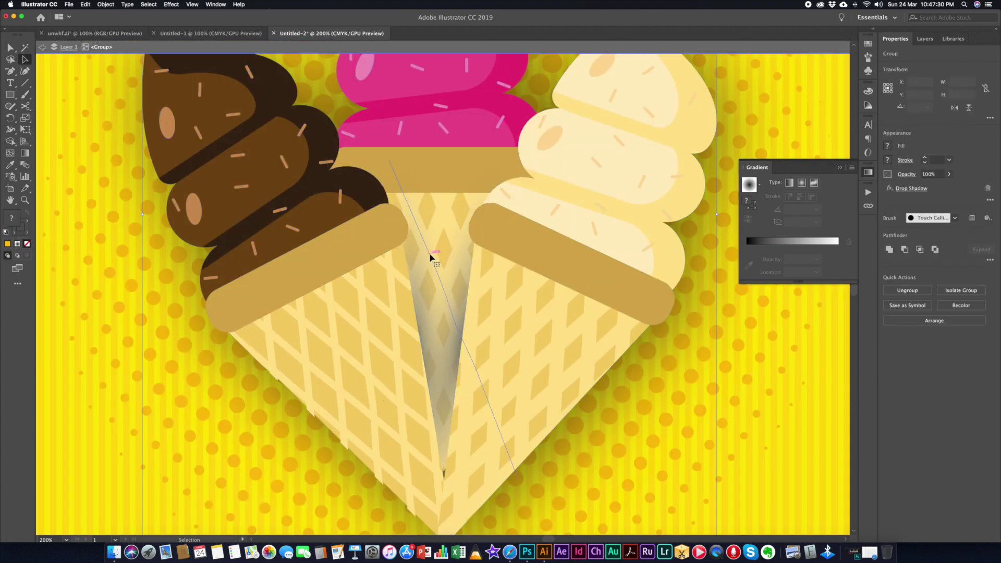
click(431, 257)
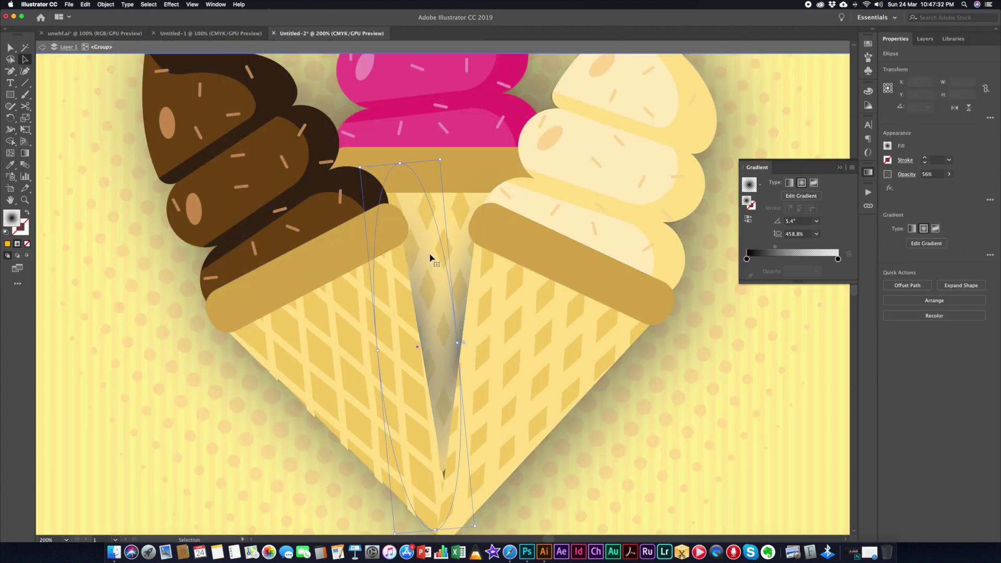
double_click(431, 257)
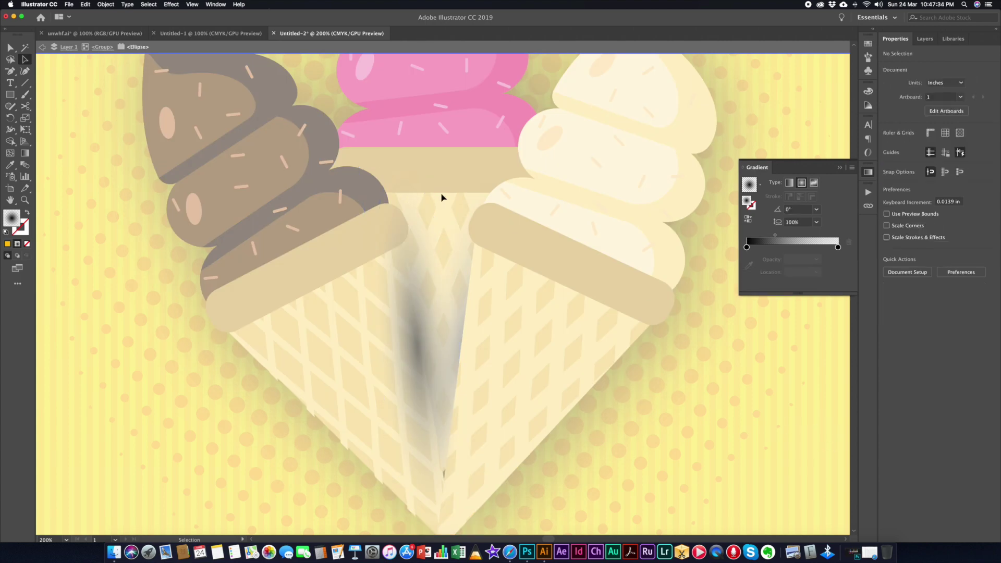
key(Escape)
click(448, 203)
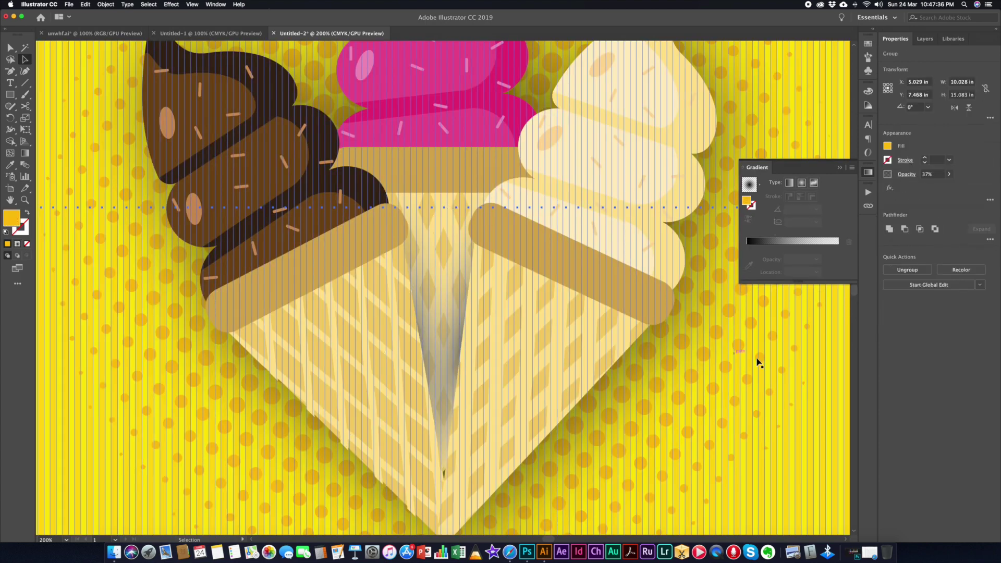
key(super+shift+bracketleft)
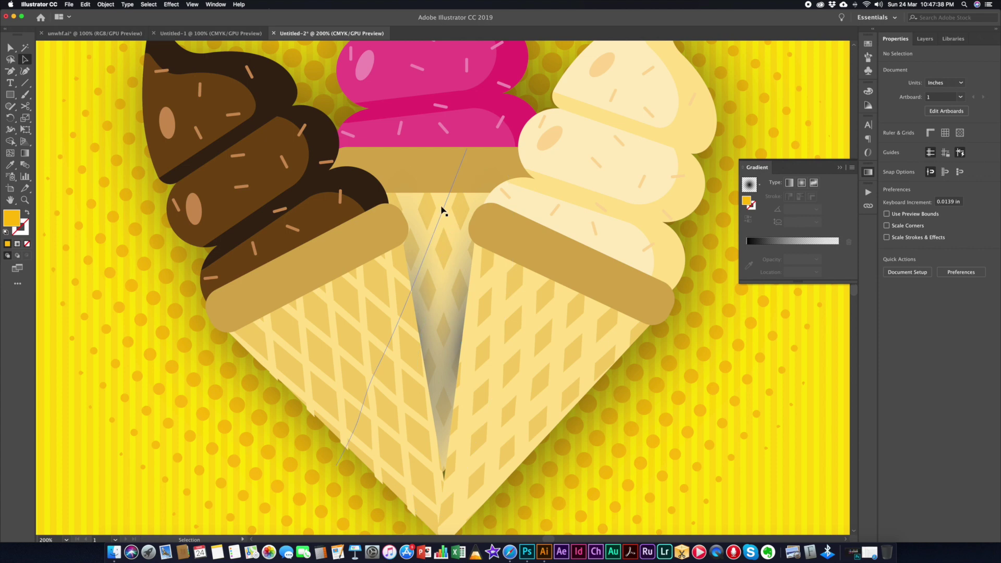
double_click(444, 207)
click(443, 206)
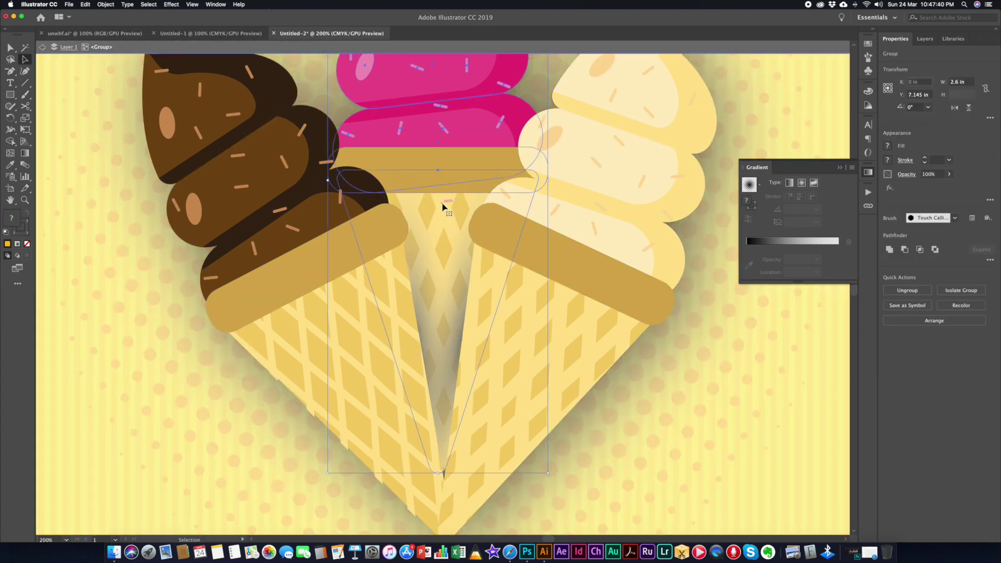
double_click(444, 206)
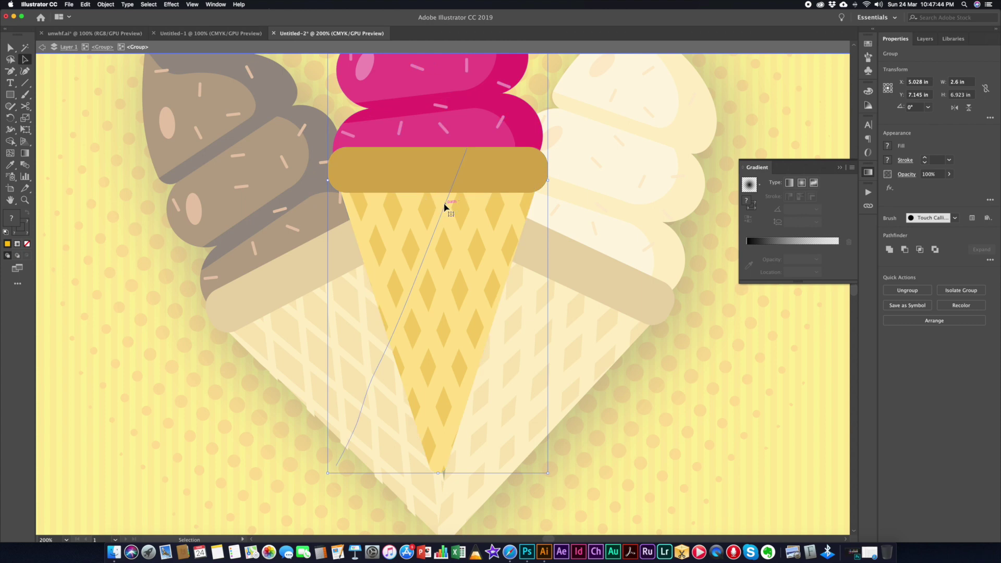
double_click(444, 207)
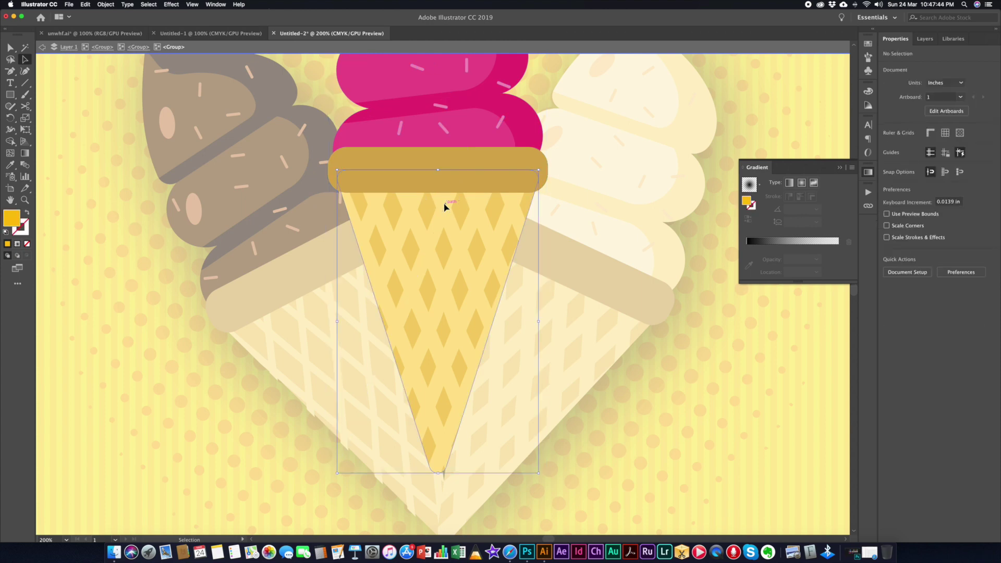
click(925, 40)
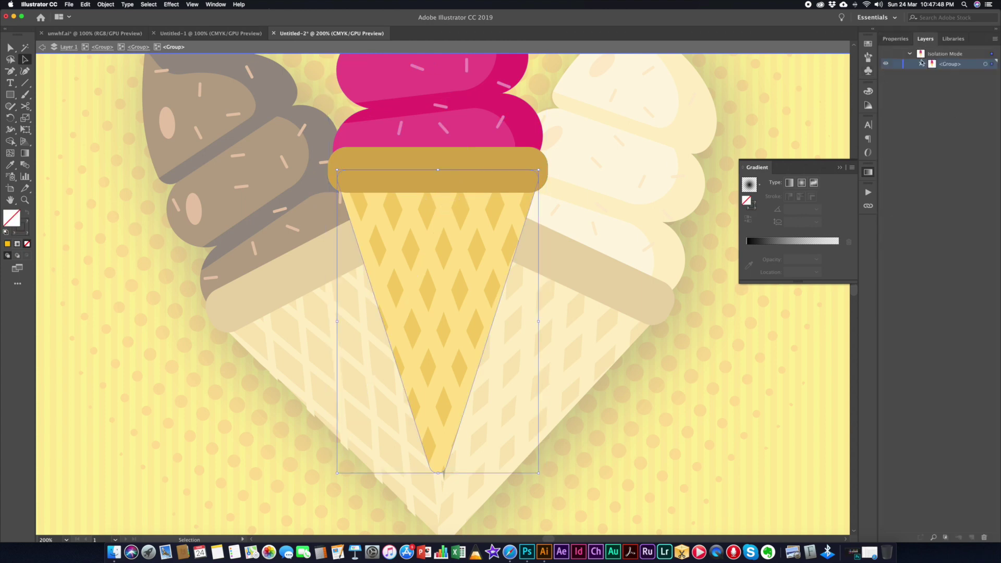
Step: Select the pink cone's lattice lines, reduce their stroke to 0.5 pt, then exit isolation
click(448, 214)
double_click(447, 215)
click(448, 214)
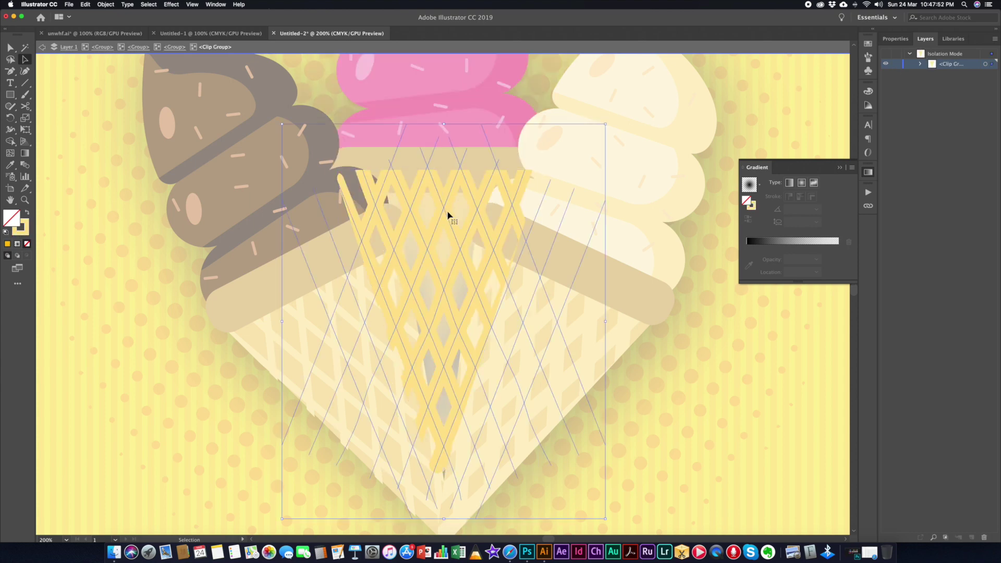
click(895, 39)
click(925, 164)
click(925, 164)
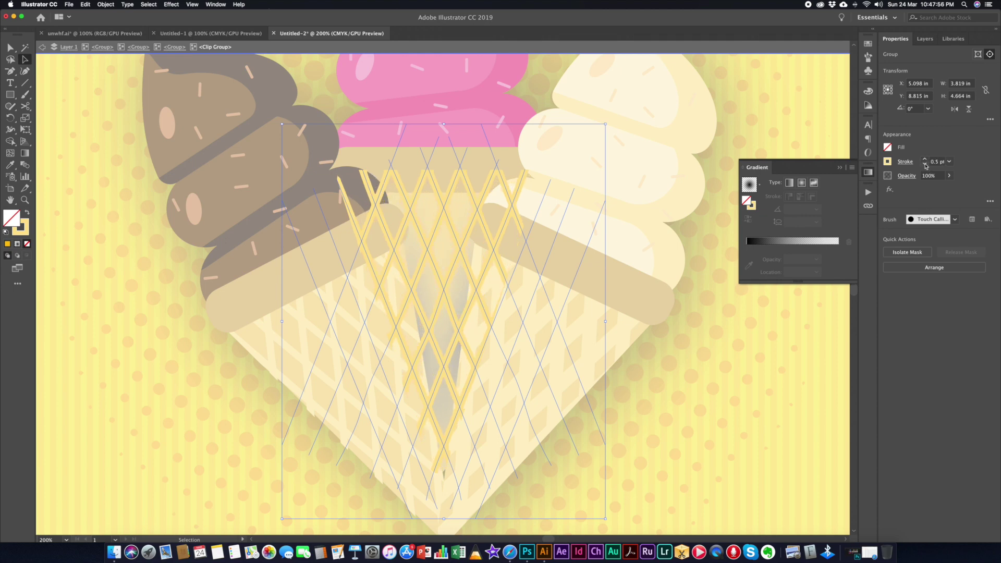
click(680, 360)
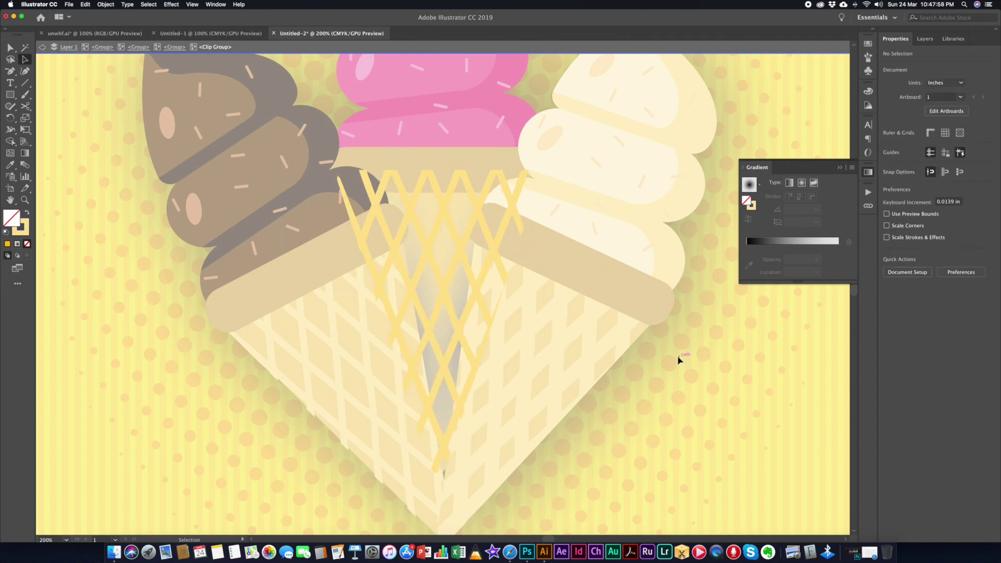
double_click(737, 354)
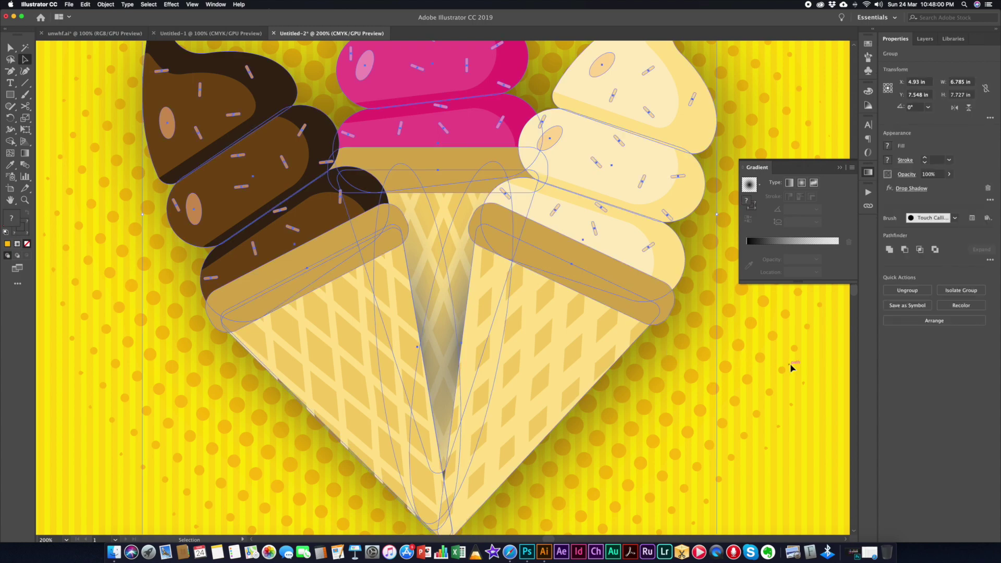
click(804, 368)
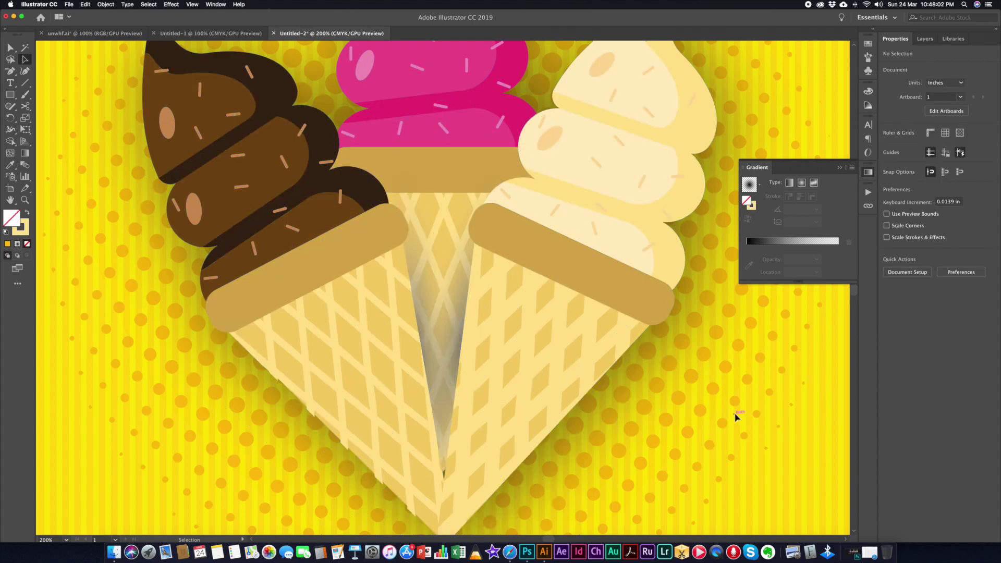
Step: Isolate the cream cone's lattice lines, thin their stroke to 0.5 pt, then exit isolation
double_click(529, 338)
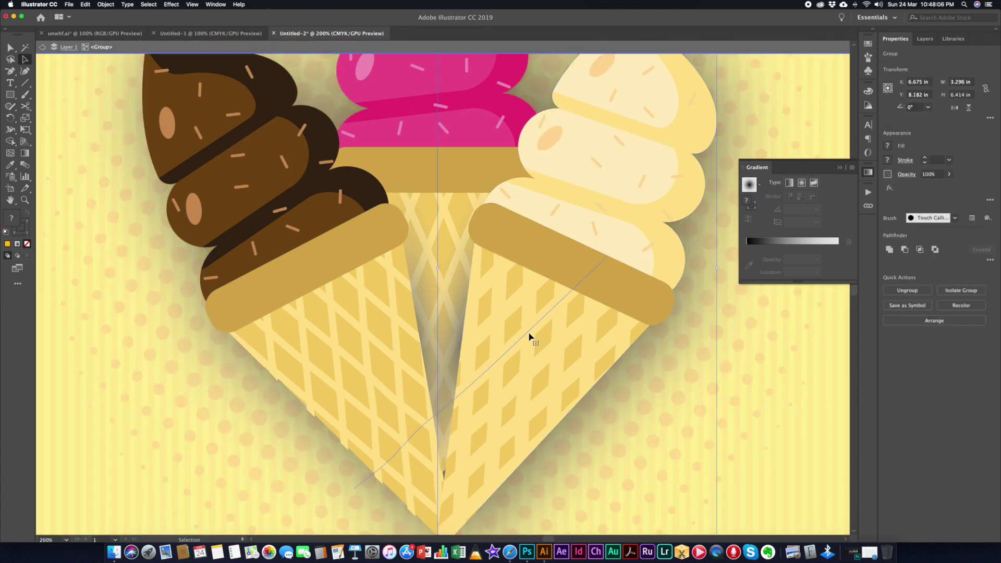
double_click(530, 338)
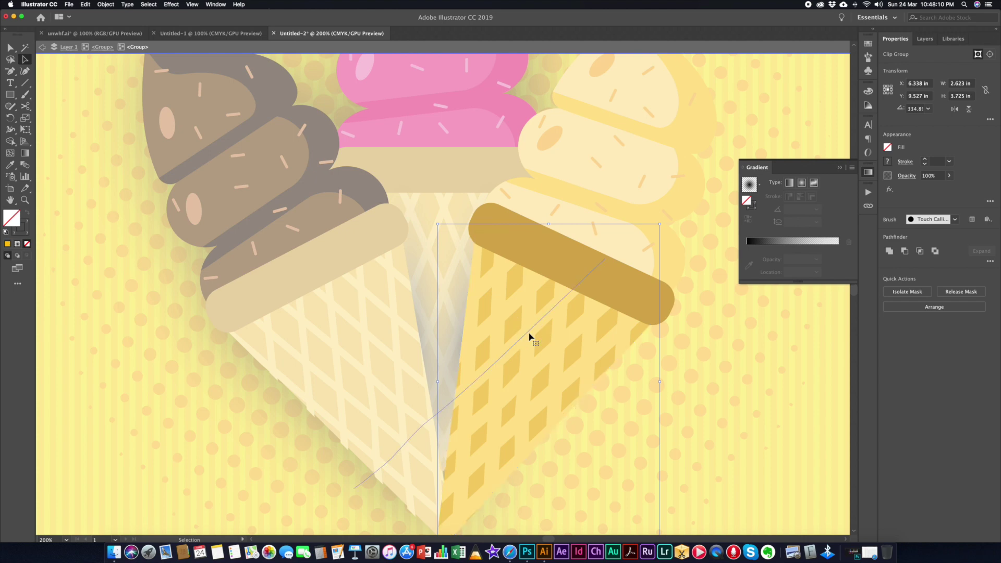
double_click(530, 338)
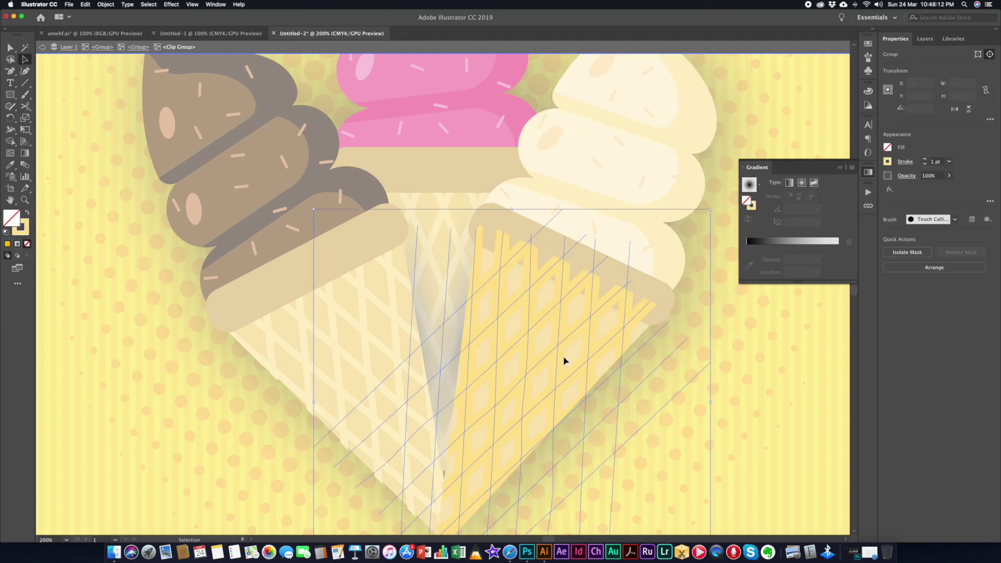
click(924, 165)
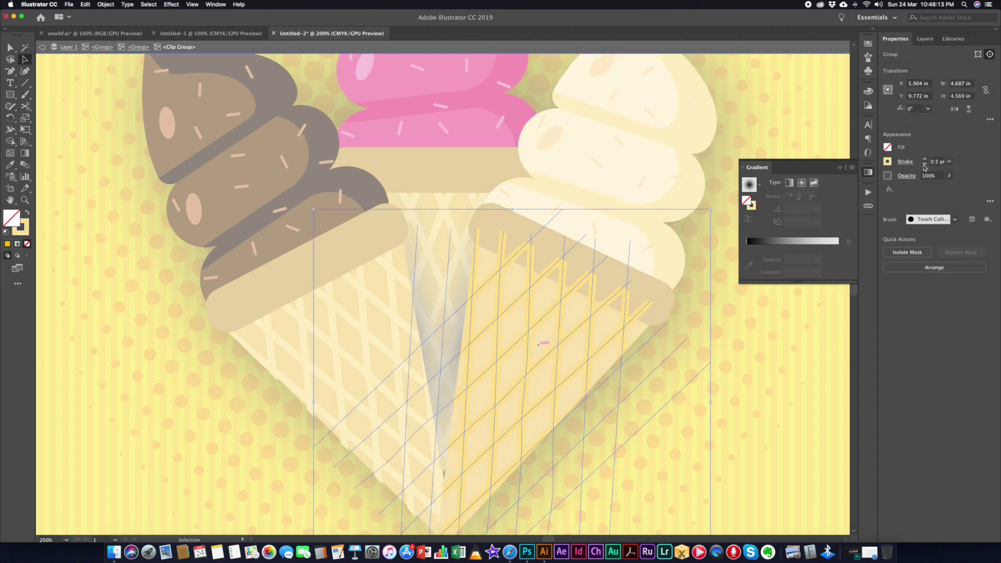
click(752, 365)
double_click(752, 365)
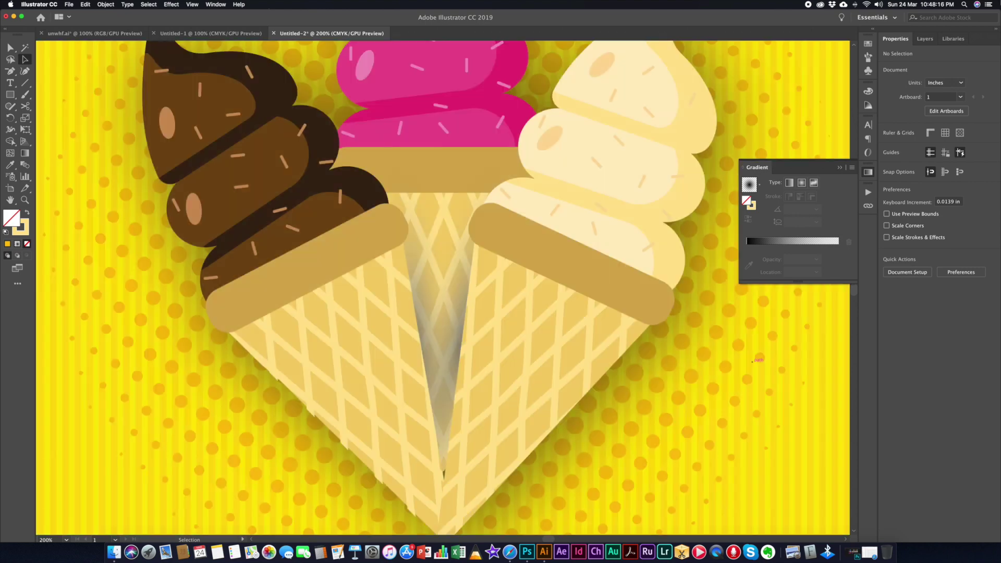
Step: Ungroup the three ice creams and move the pink one slightly lower
key(ctrl+0)
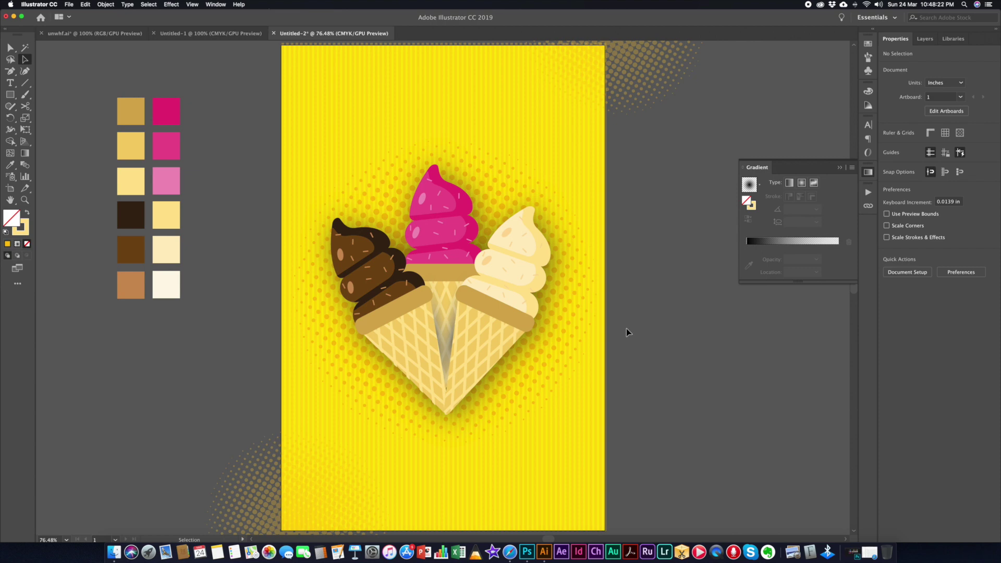
click(479, 284)
right_click(441, 225)
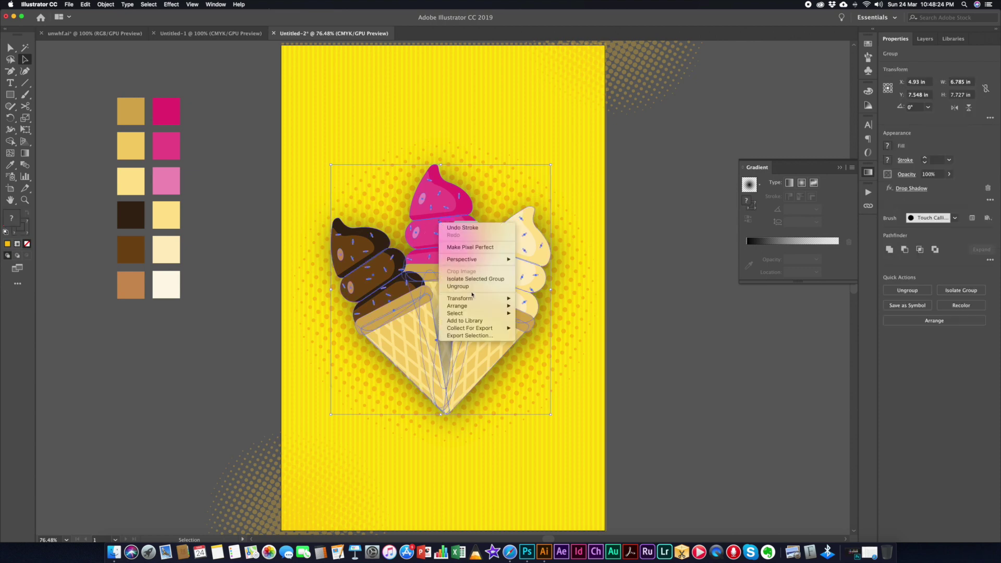
click(459, 287)
click(440, 224)
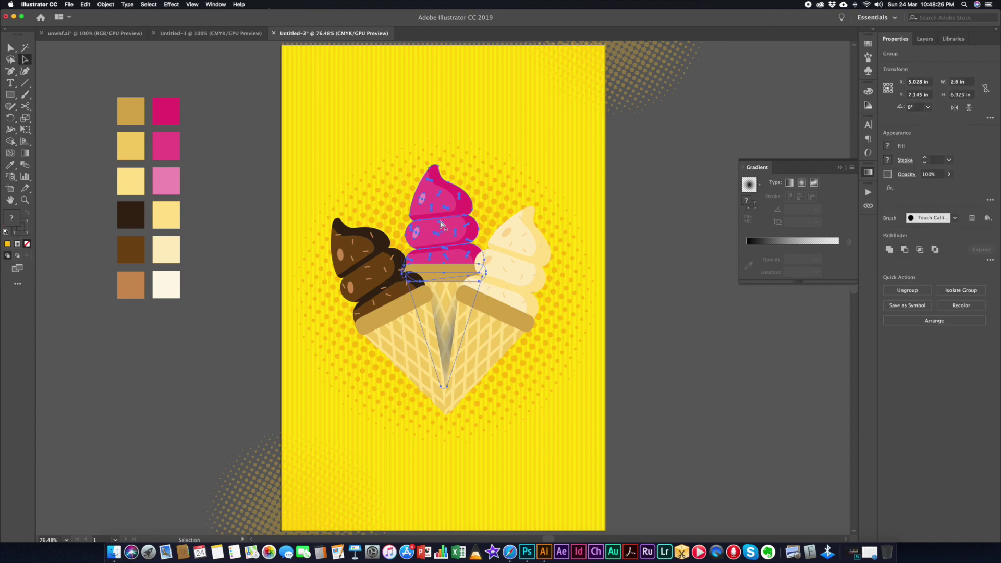
drag(441, 224, 443, 243)
Step: Inspect the cones in Outline view, selecting the tall shadow ellipse and small circle, then return to Preview
click(627, 333)
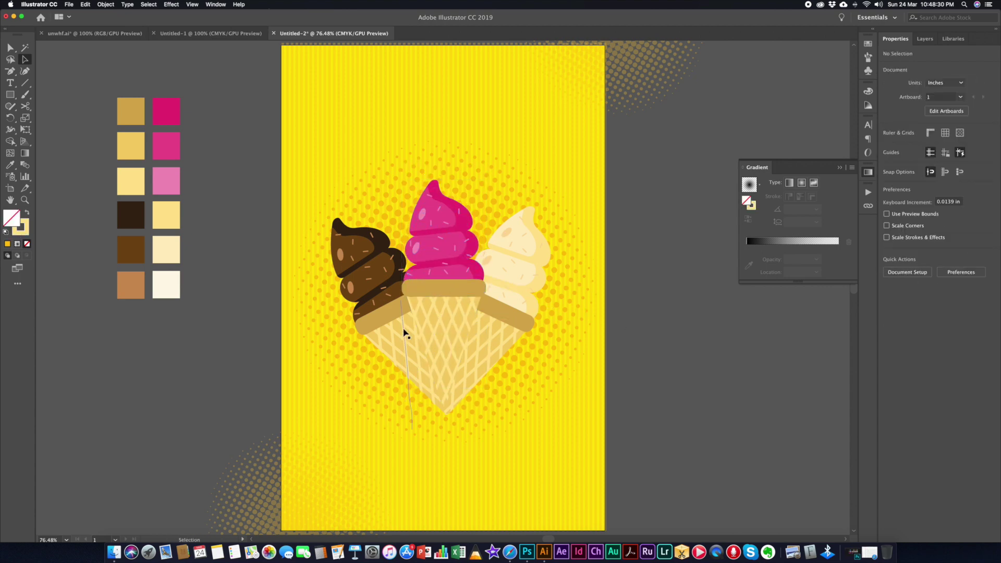
key(ctrl+y)
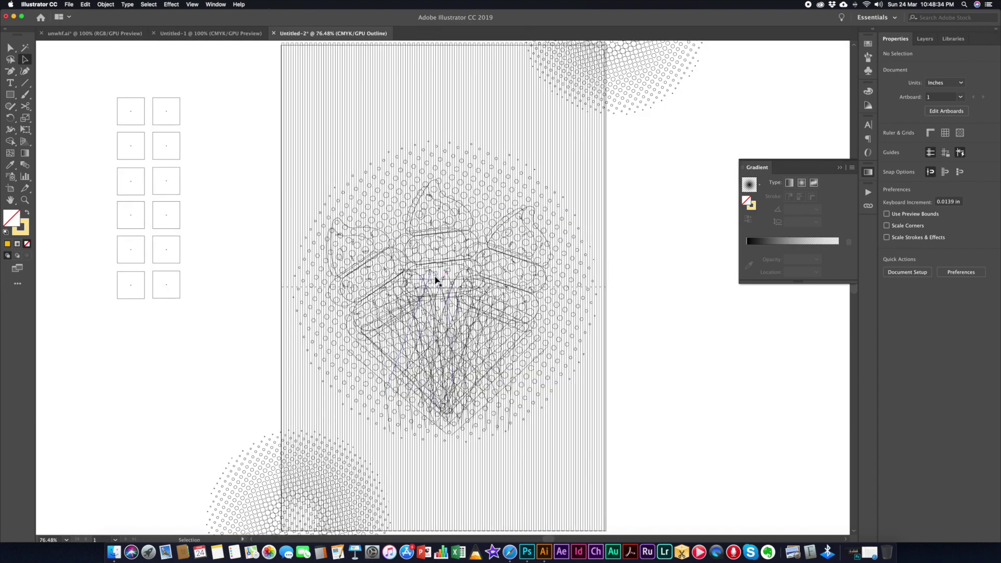
key(ctrl+equal)
key(ctrl+equal)
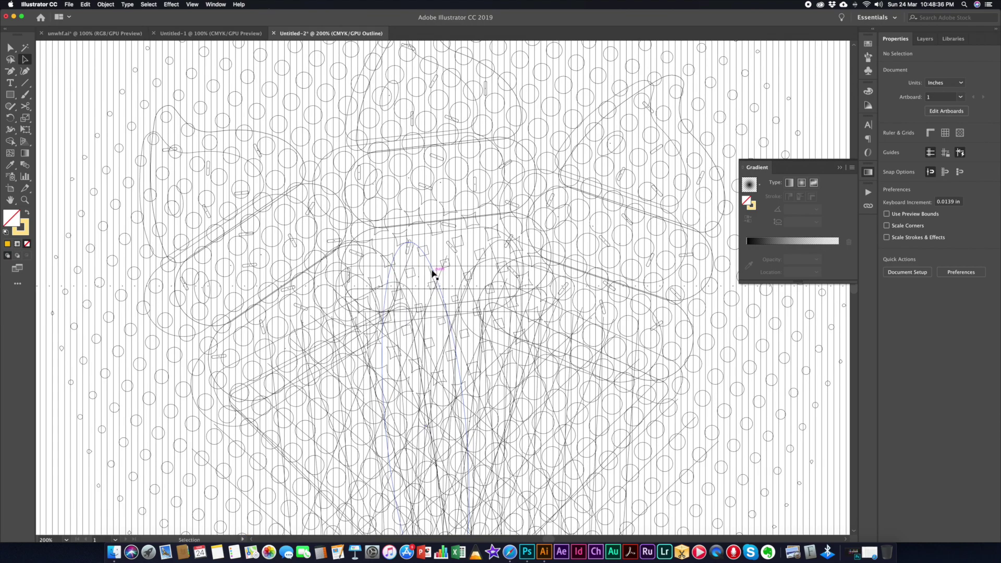
click(412, 268)
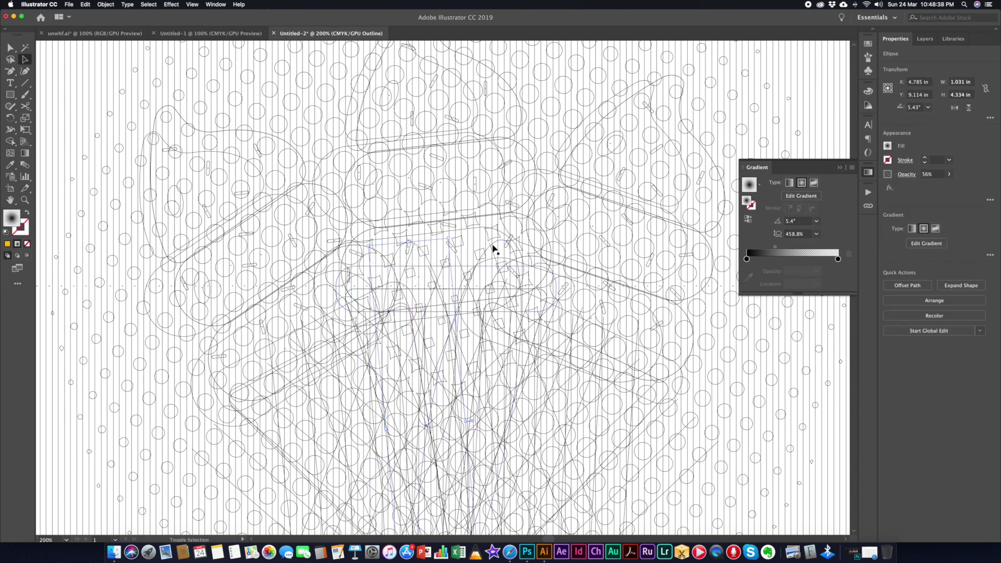
shift+click(495, 245)
key(ctrl+0)
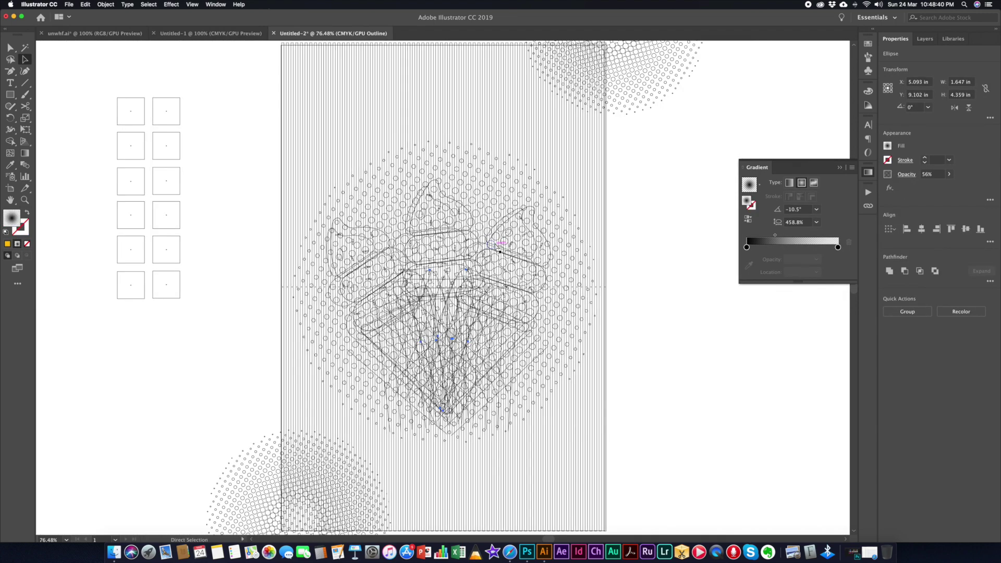
key(ctrl+y)
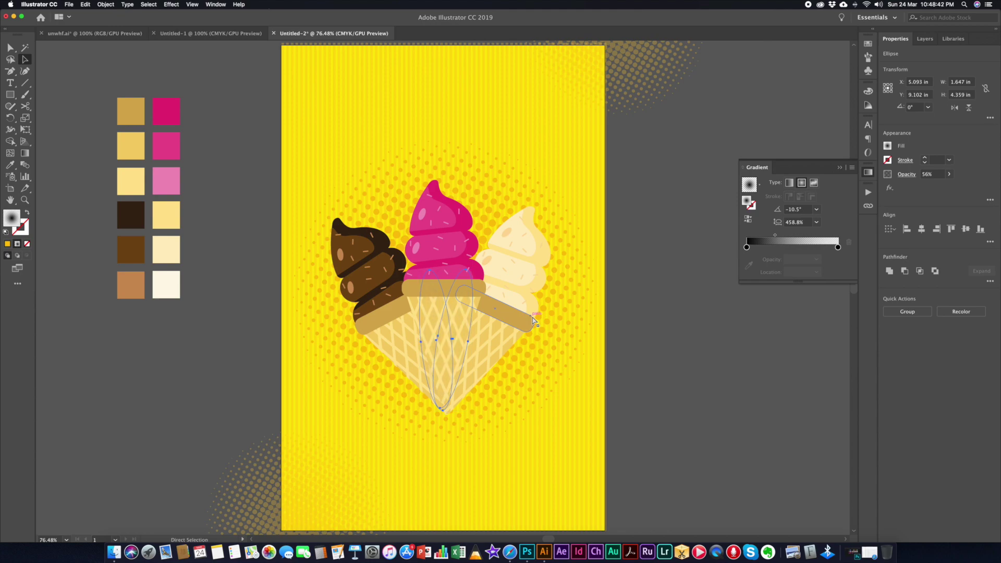
key(ctrl+1)
Step: Move the blurred shadow shape left into the centre cone and tilt it to follow the cone edge
click(549, 373)
click(682, 390)
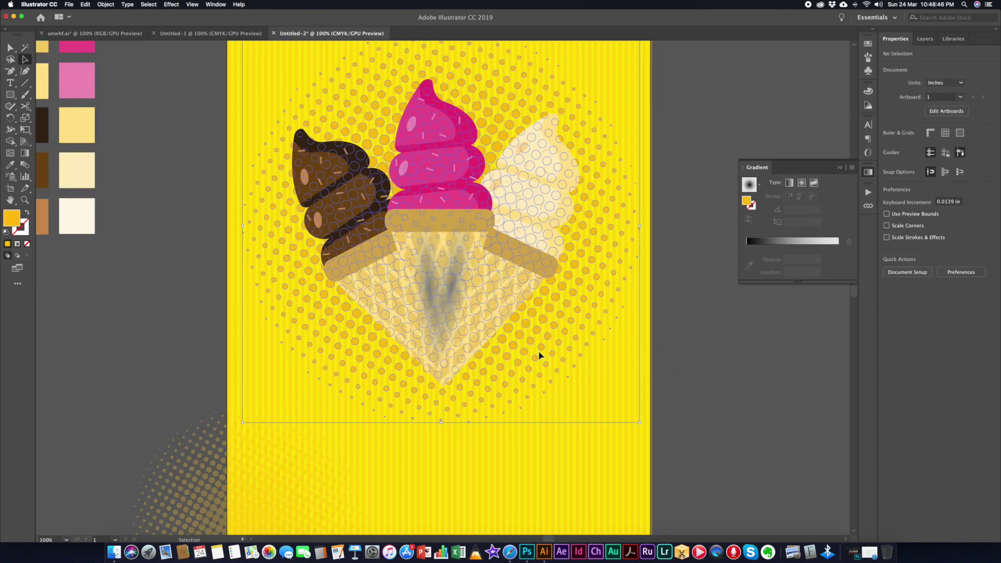
mouse_move(438, 286)
mouse_down()
mouse_move(402, 284)
mouse_move(521, 300)
mouse_up()
key(r)
key(a)
mouse_move(428, 281)
mouse_down()
mouse_move(409, 284)
mouse_move(440, 256)
mouse_up()
key(r)
key(a)
Step: Nudge the right and left shadow shapes into place along the centre cone
shift+click(477, 295)
shift+click(475, 289)
click(531, 313)
drag(480, 286, 483, 285)
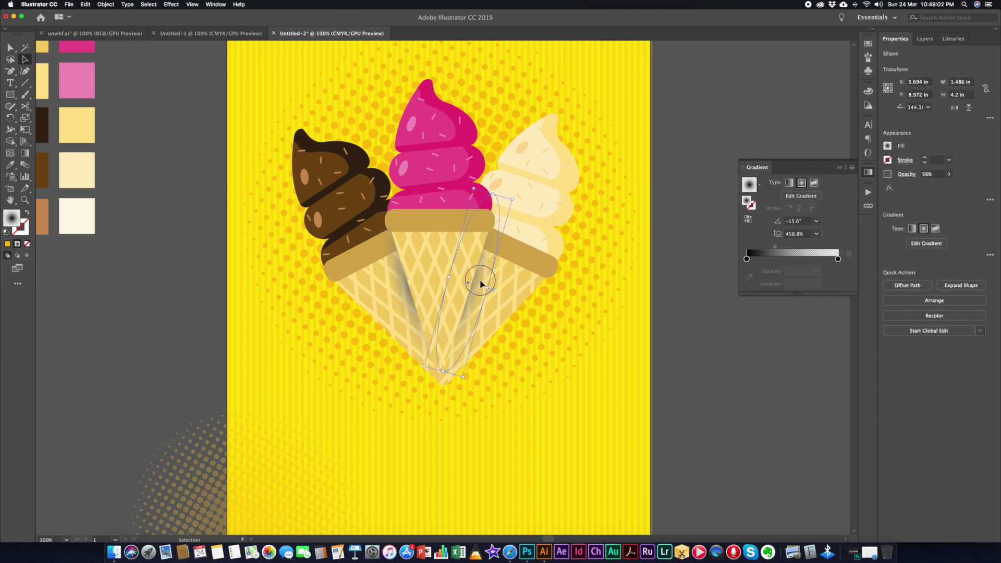
drag(403, 286, 407, 288)
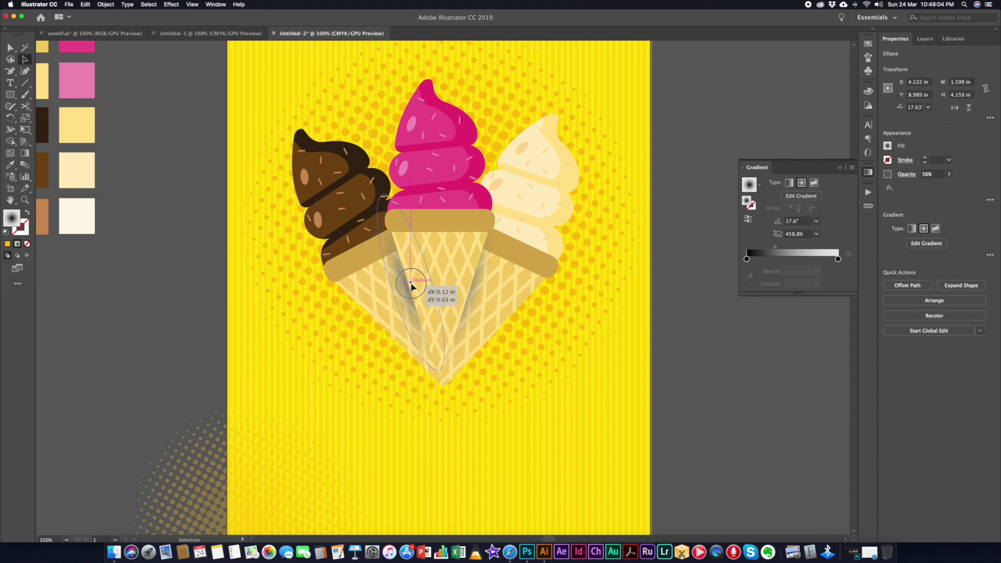
click(735, 409)
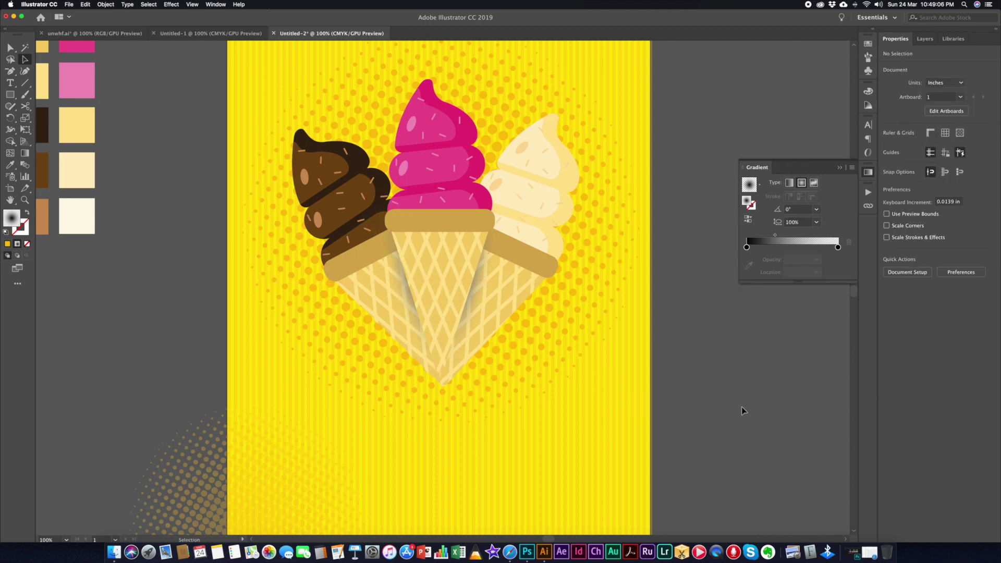
Step: Lengthen both the right and left shadow shapes downward along the cone
click(469, 306)
drag(443, 369, 428, 403)
click(417, 316)
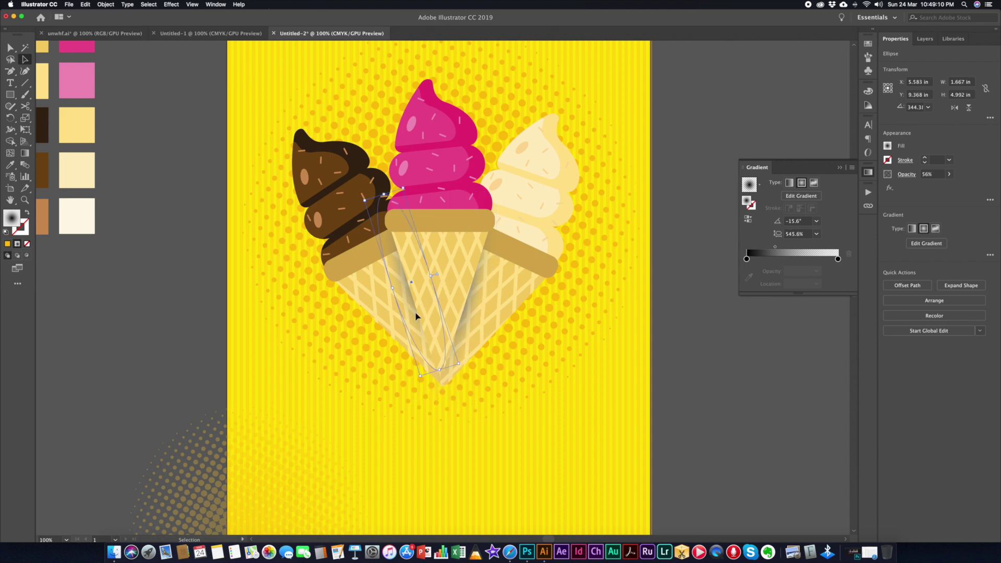
drag(441, 372, 447, 391)
click(622, 424)
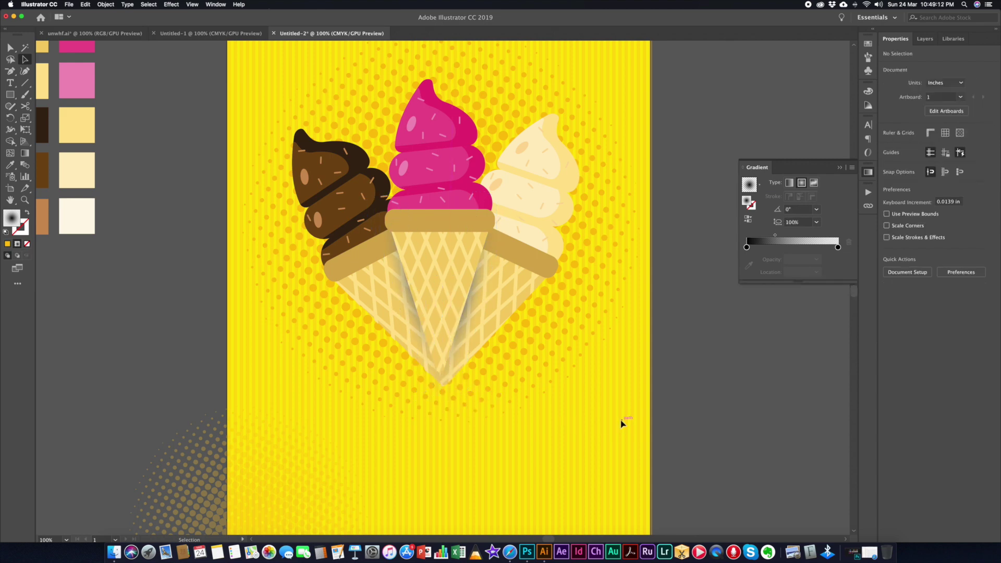
key(super+0)
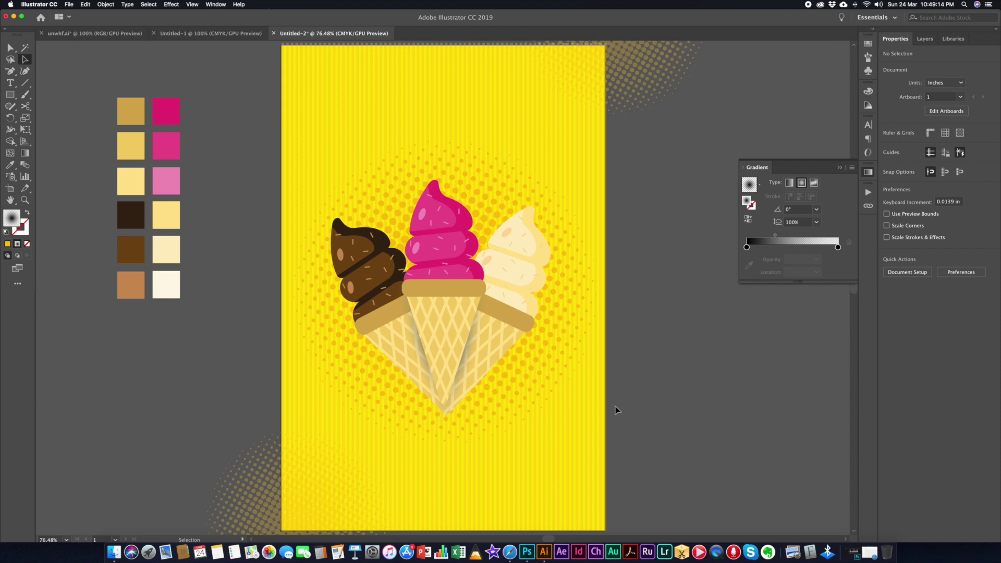
Step: Group the three ice cream cones and move the group slightly upward
drag(353, 404, 432, 319)
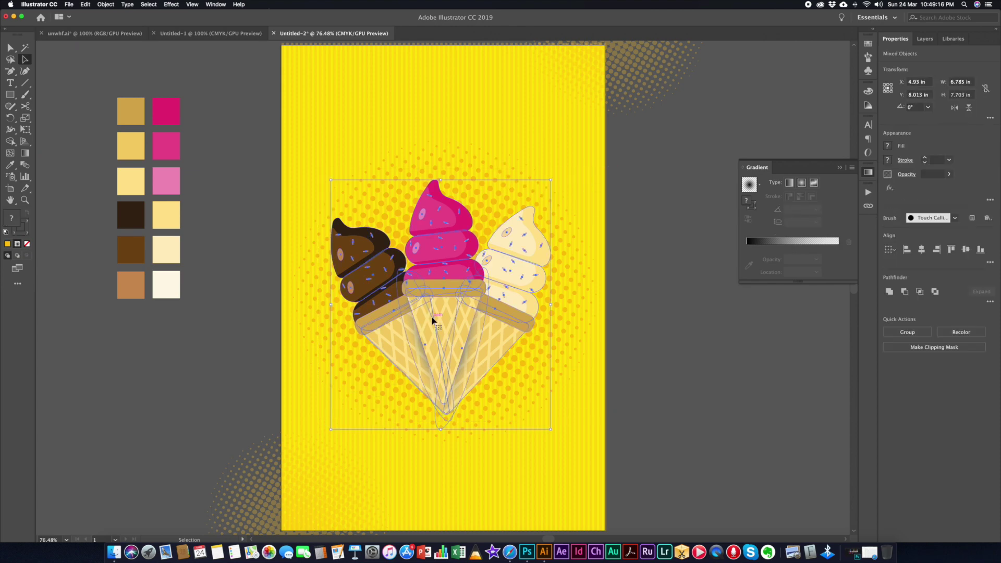
key(super+g)
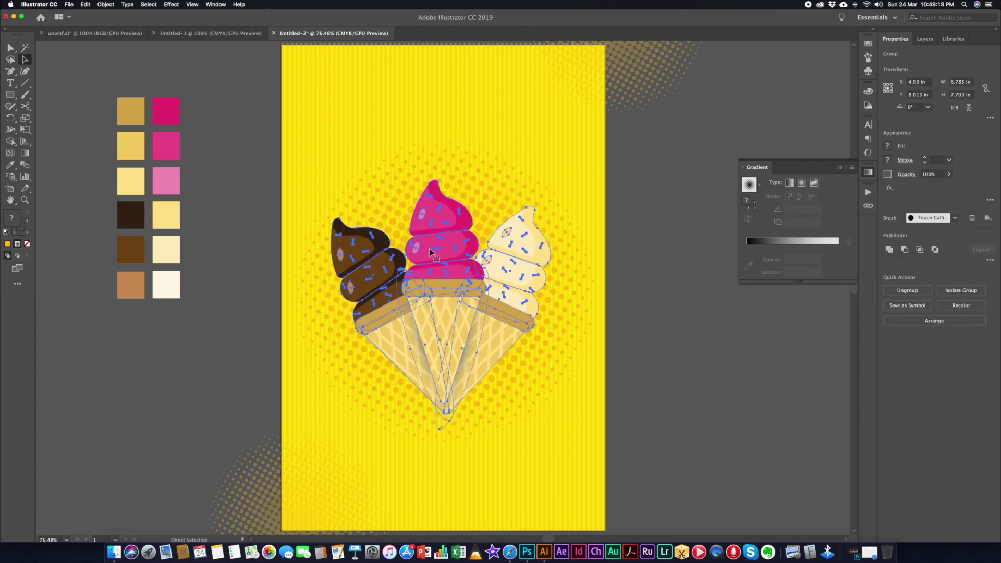
click(592, 279)
drag(463, 306, 443, 298)
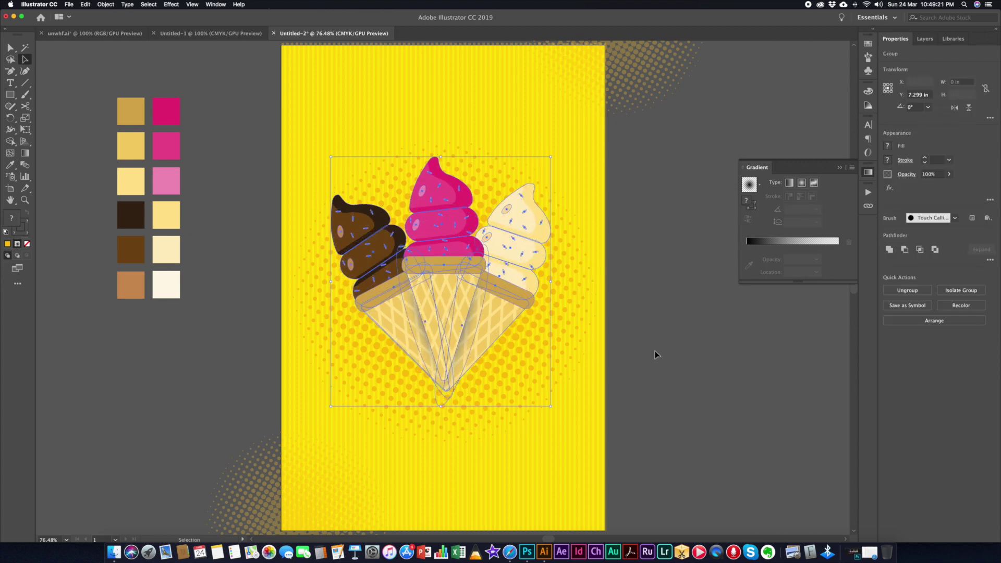
Step: Apply a Multiply drop shadow (64%, 0.1 in offsets, 0.4 blur) to the cone group
click(171, 4)
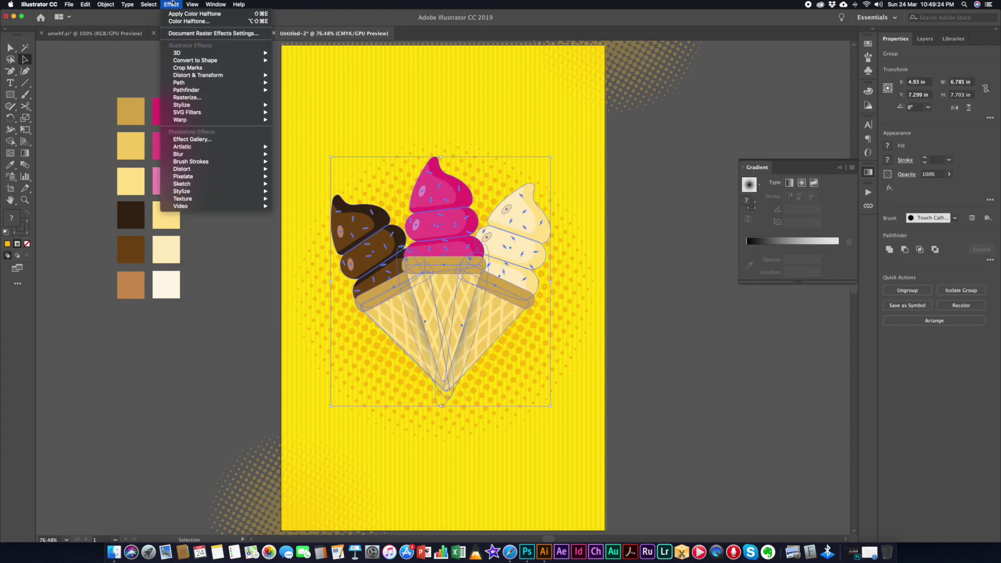
mouse_move(182, 105)
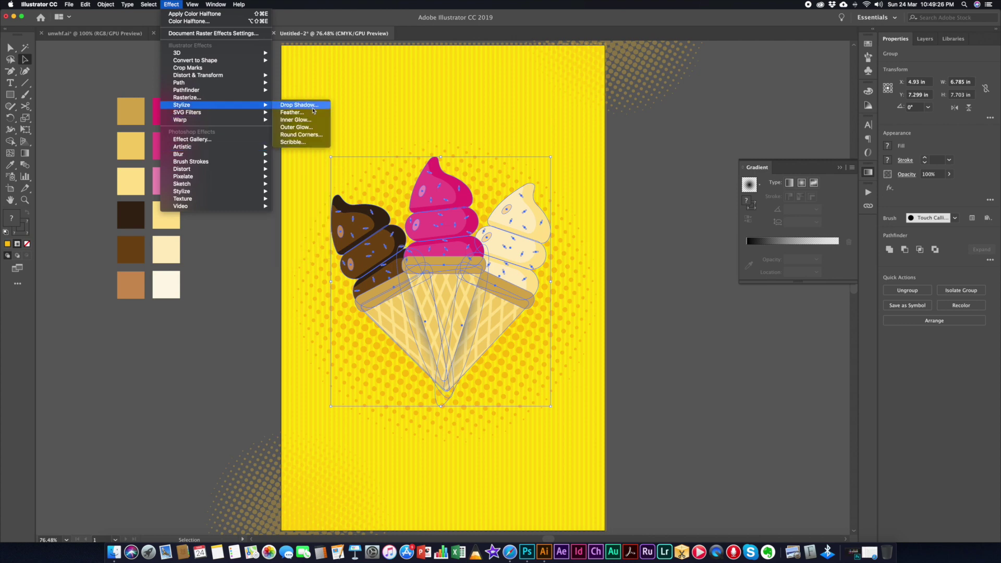
key(Return)
click(638, 322)
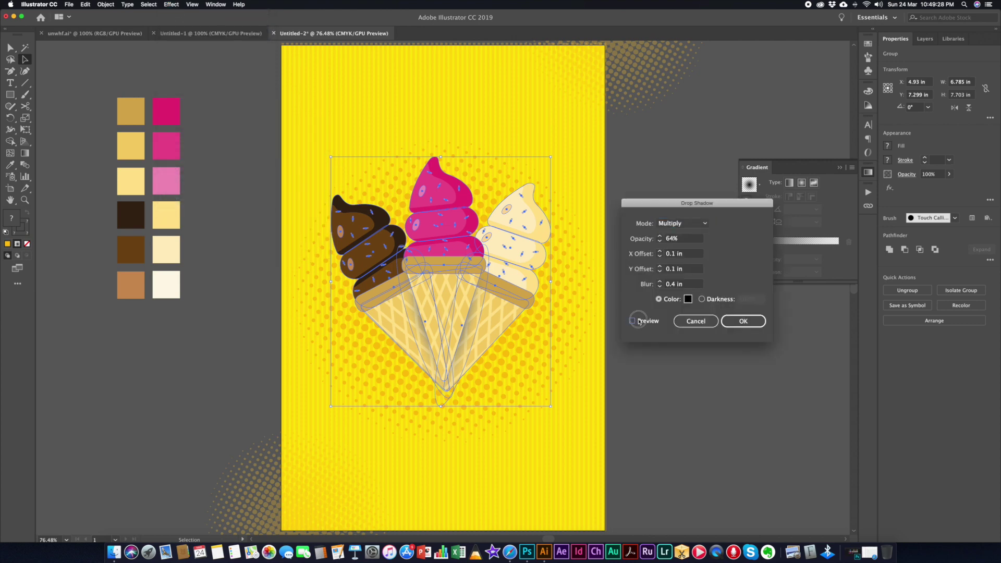
click(640, 322)
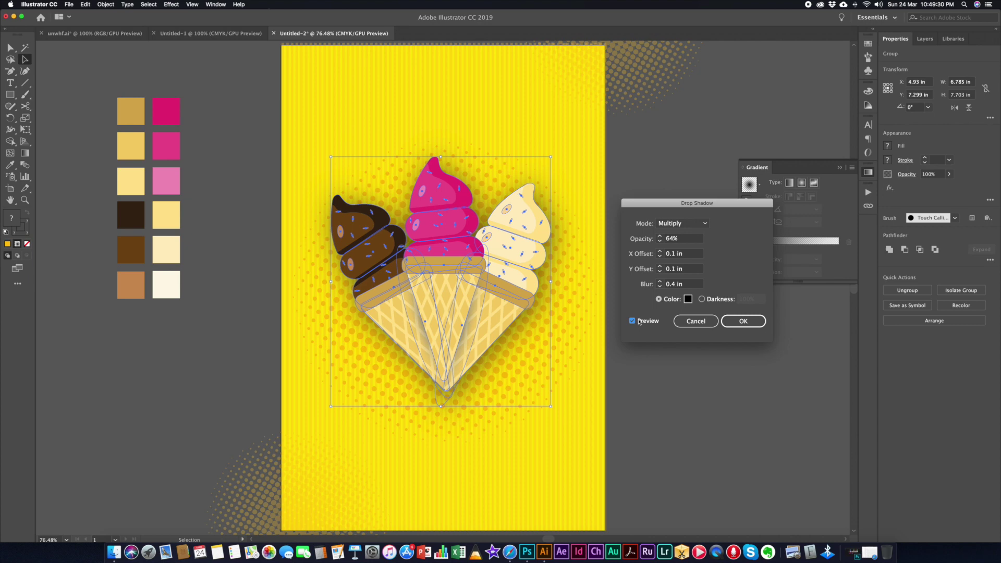
click(744, 321)
click(706, 355)
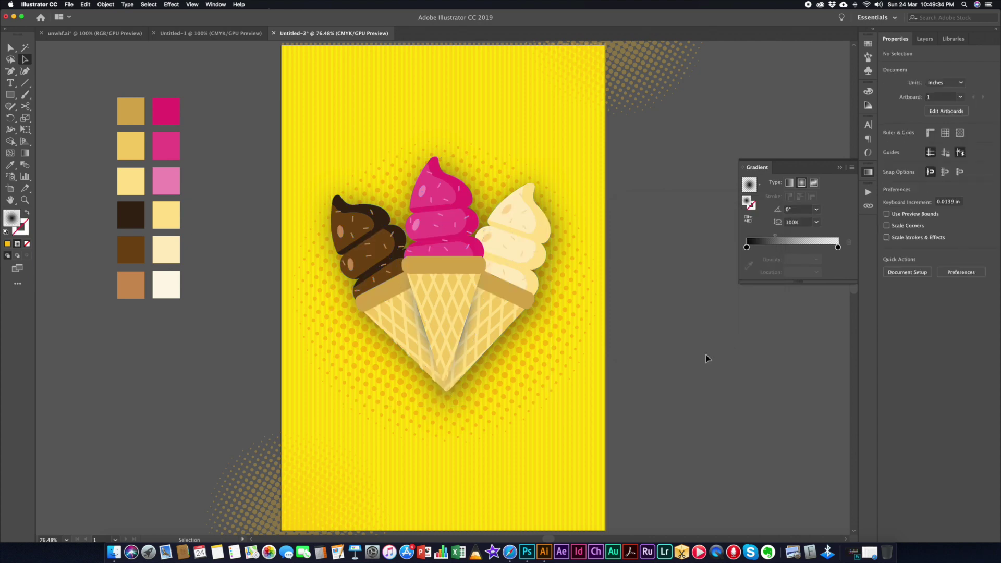
Step: Type 'Beat' below the cones, enlarge it and position it under them
key(t)
click(410, 471)
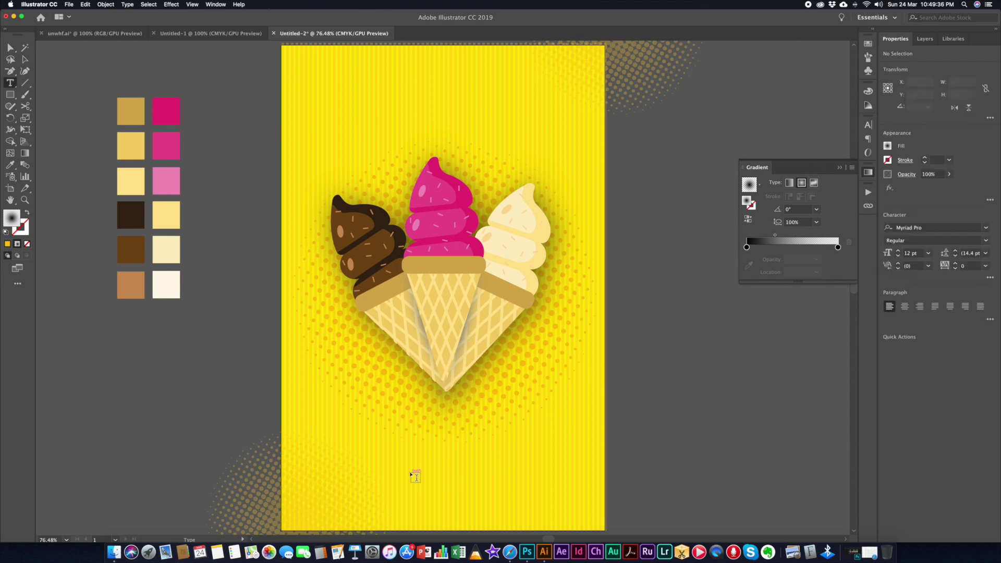
text(Beat)
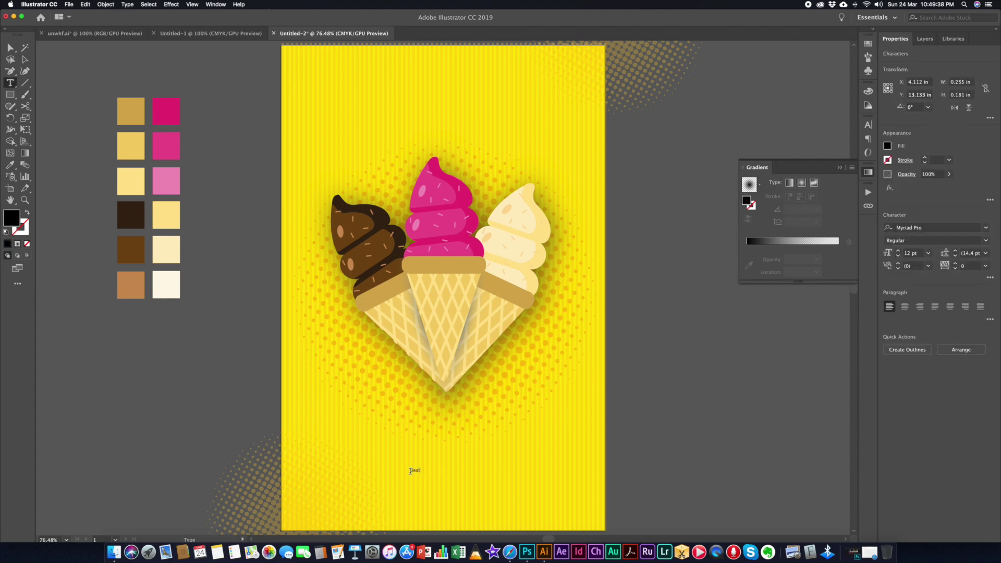
click(25, 59)
drag(422, 465, 549, 390)
drag(511, 429, 486, 428)
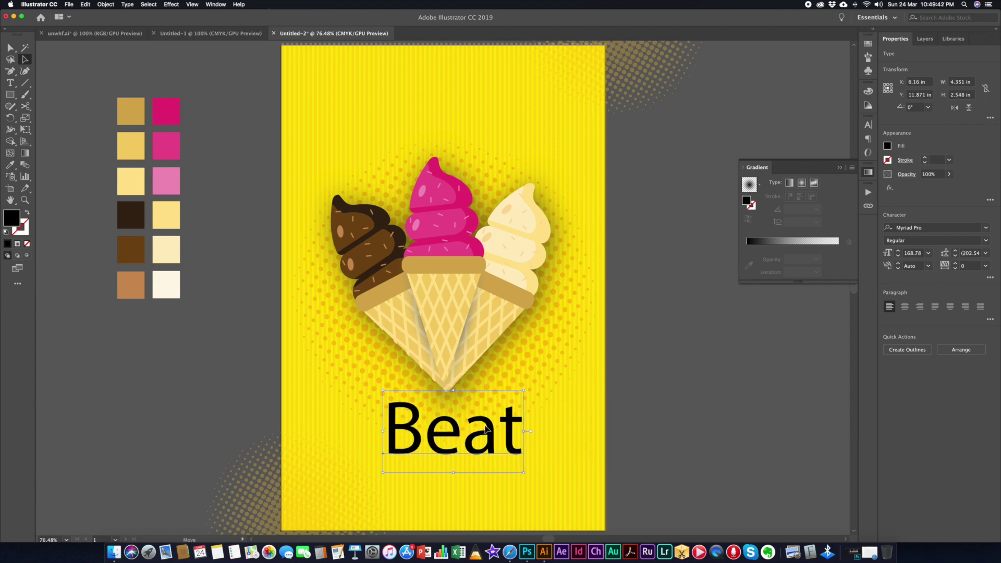
Step: Browse the font list, trying Back to Black Demo, and set BEAT in Bite Chalk
click(933, 228)
click(987, 228)
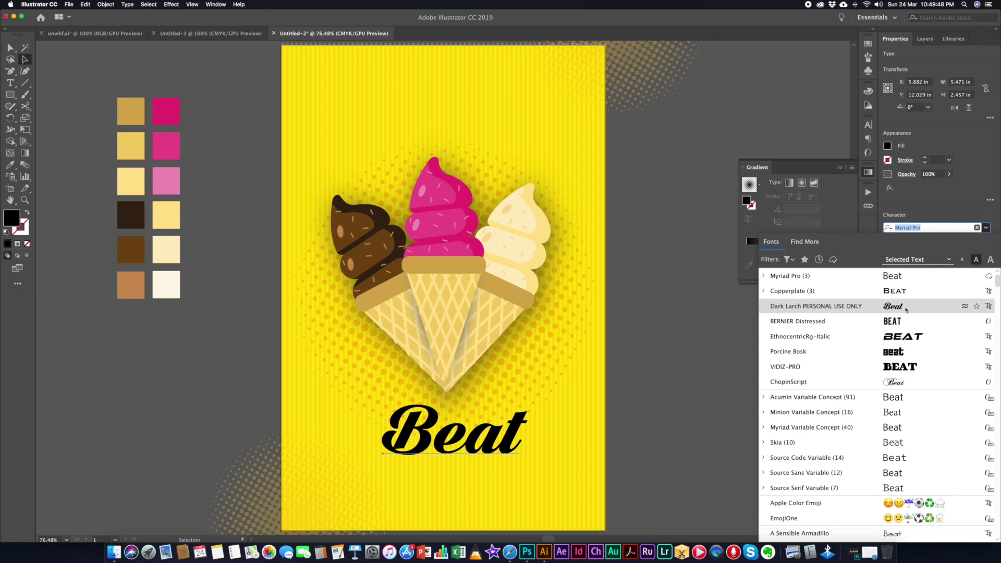
scroll(907, 318, down, 5)
scroll(910, 334, down, 5)
scroll(913, 350, down, 5)
scroll(914, 357, down, 1)
scroll(914, 357, up, 3)
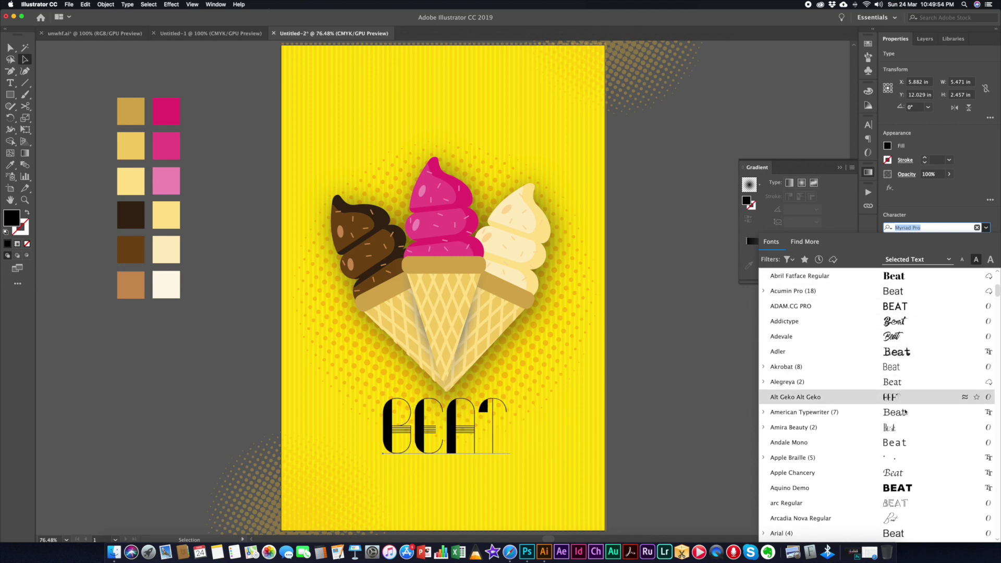
scroll(906, 417, down, 4)
scroll(906, 418, down, 2)
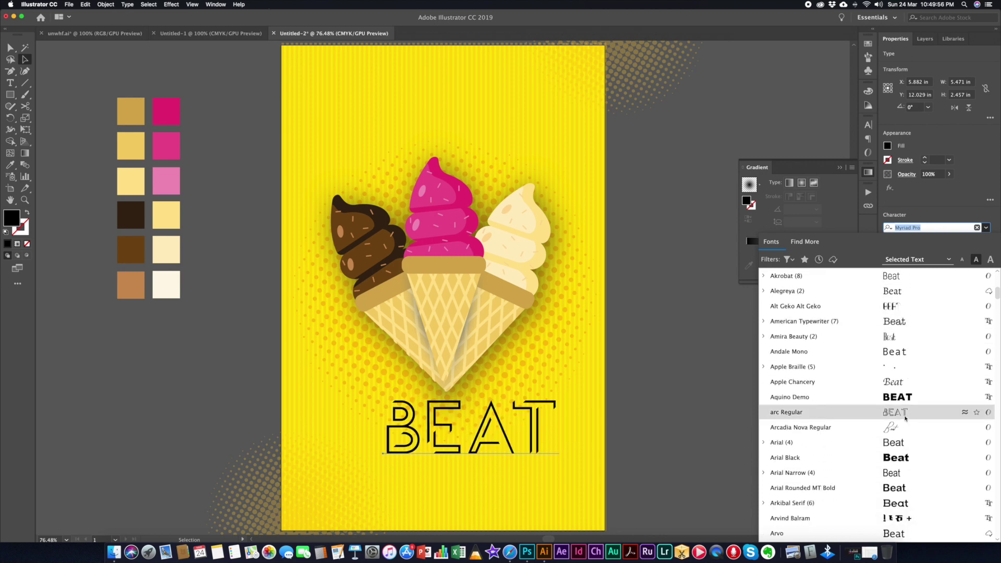
scroll(905, 425, down, 3)
scroll(903, 428, down, 7)
scroll(901, 433, down, 7)
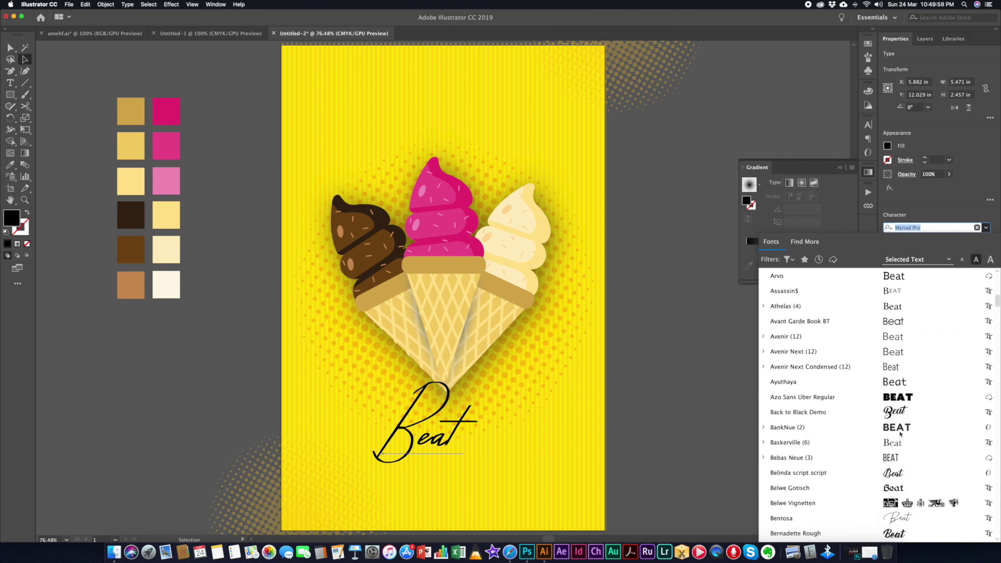
click(898, 412)
scroll(898, 412, down, 2)
scroll(898, 410, down, 5)
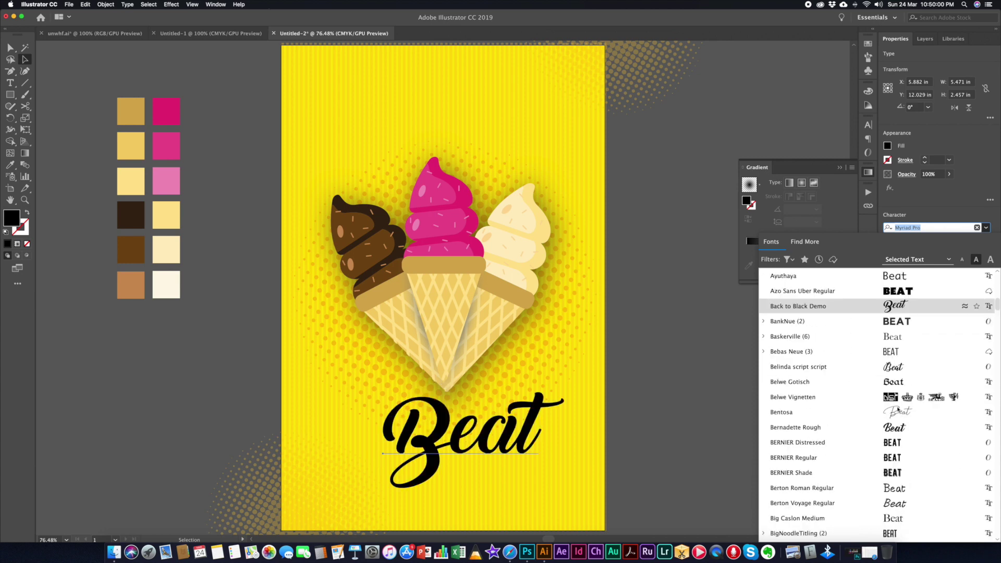
scroll(897, 412, down, 2)
scroll(895, 416, down, 8)
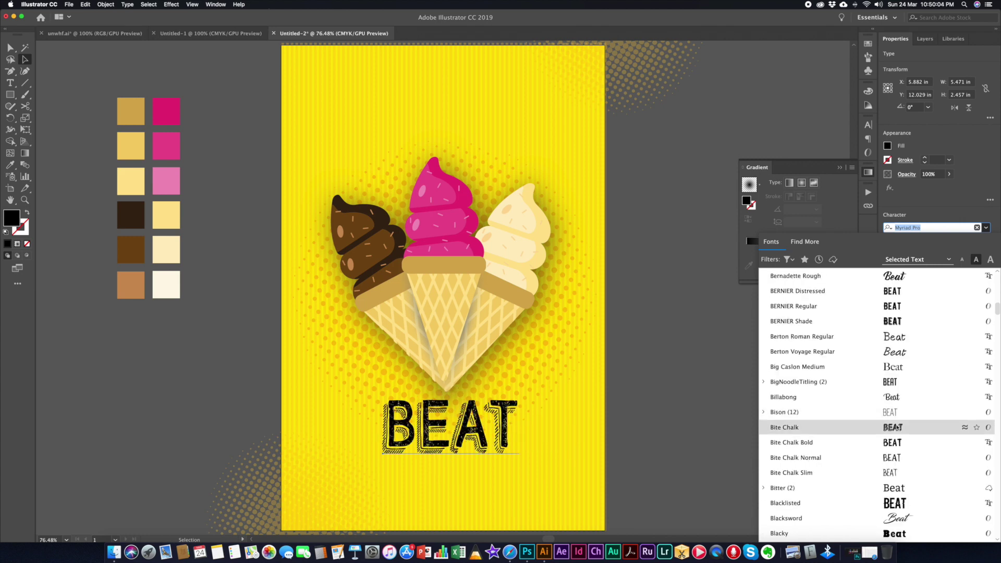
click(893, 427)
Step: Move the ice cream group higher and raise BEAT closer to the cones
click(476, 327)
drag(475, 327, 476, 285)
click(633, 336)
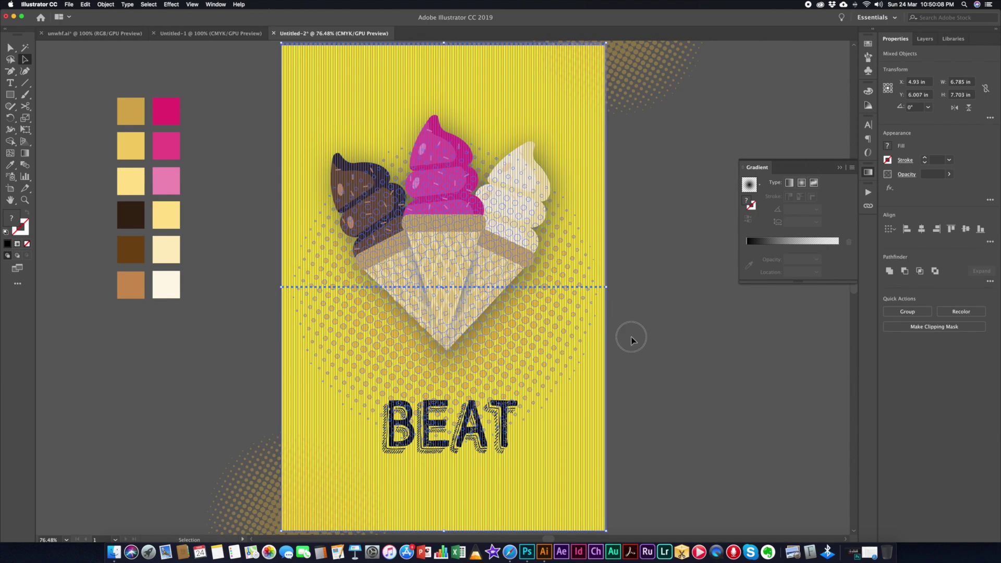
click(540, 324)
click(601, 366)
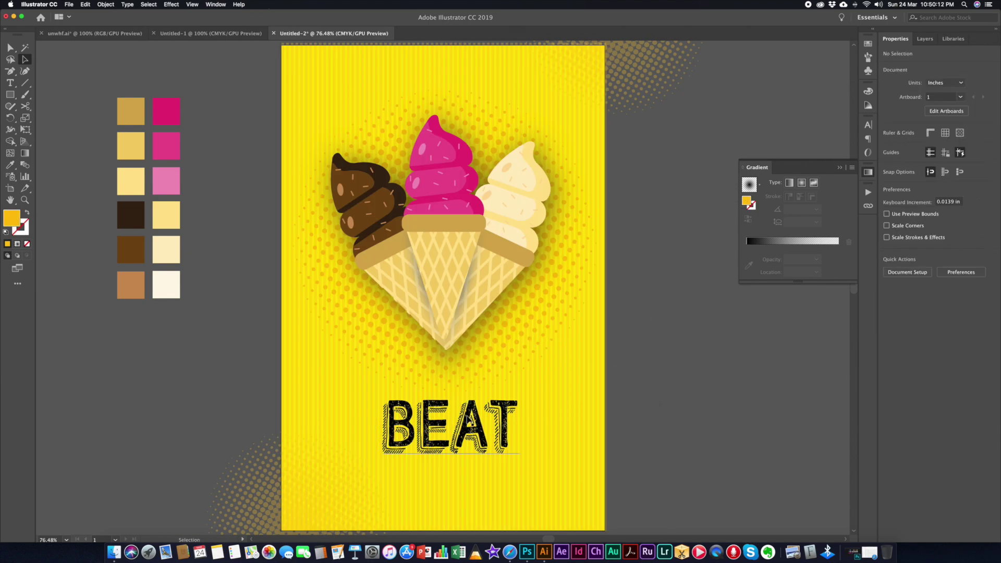
drag(494, 416, 494, 388)
Step: Tilt the BEAT text about 5° counter-clockwise
key(t)
click(535, 390)
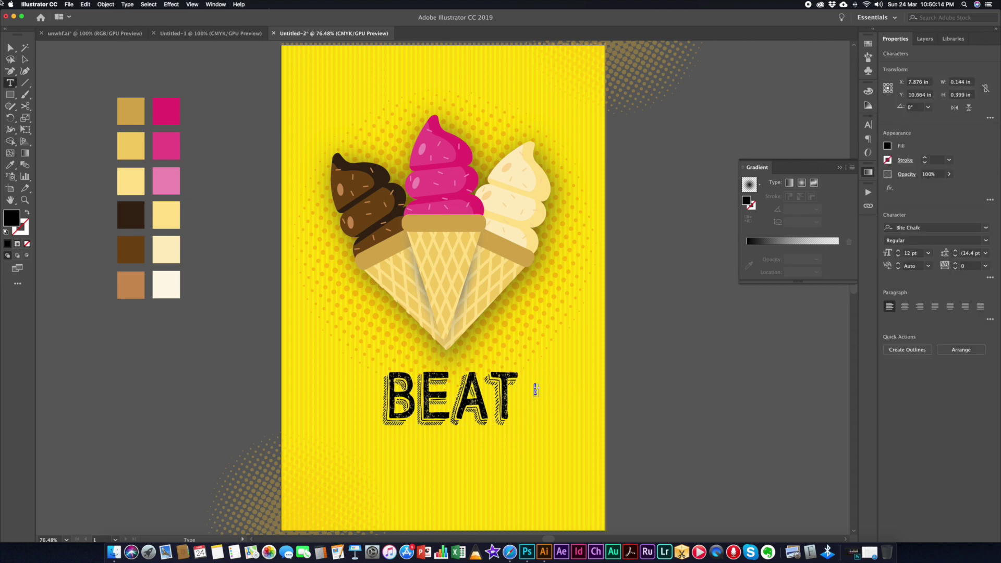
click(16, 52)
click(483, 417)
mouse_move(548, 401)
mouse_down()
mouse_move(522, 389)
mouse_move(547, 386)
mouse_up()
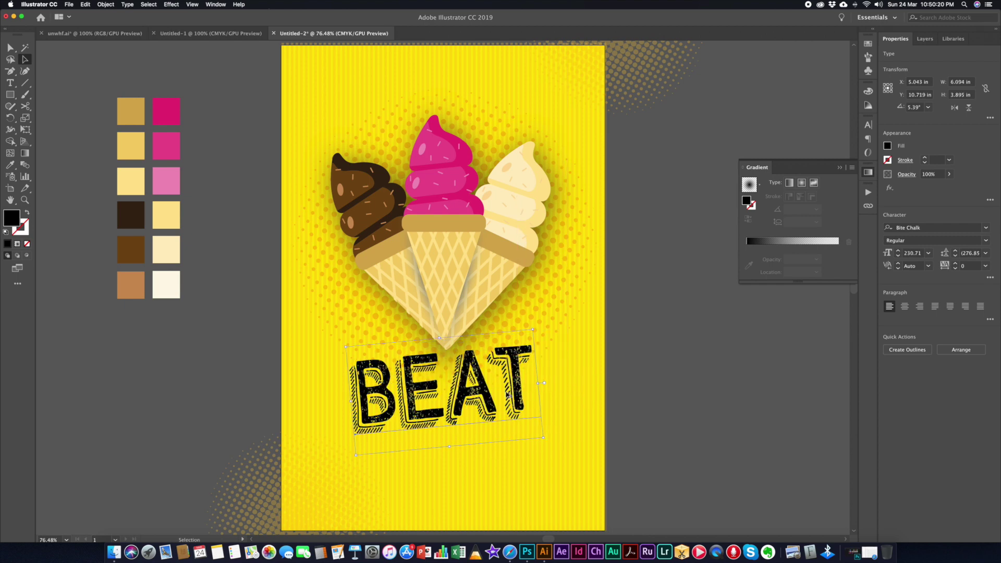
Step: Colour BEAT with the pink ice cream's colour and place a copy just below it
key(i)
click(472, 169)
key(v)
click(580, 395)
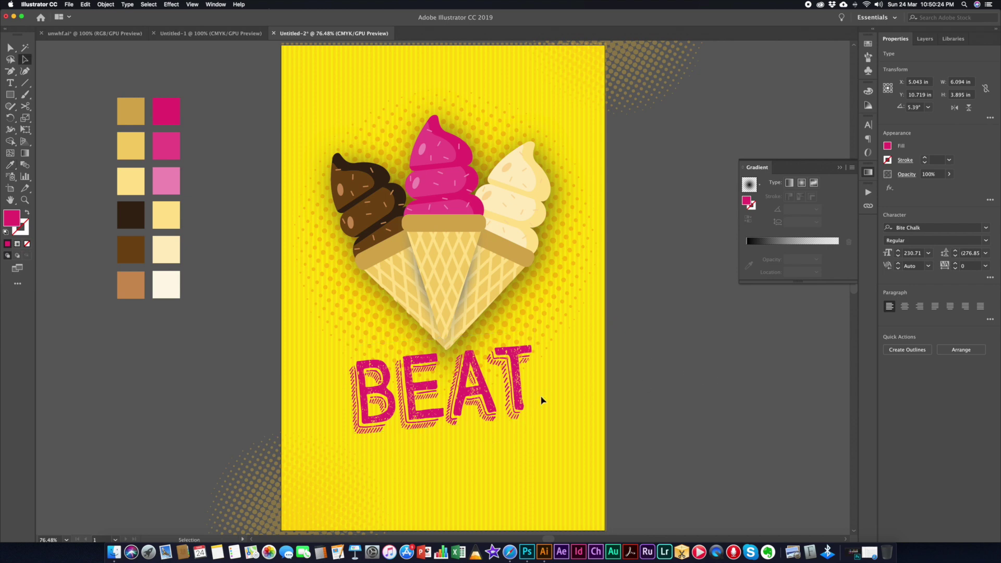
drag(491, 394, 499, 469)
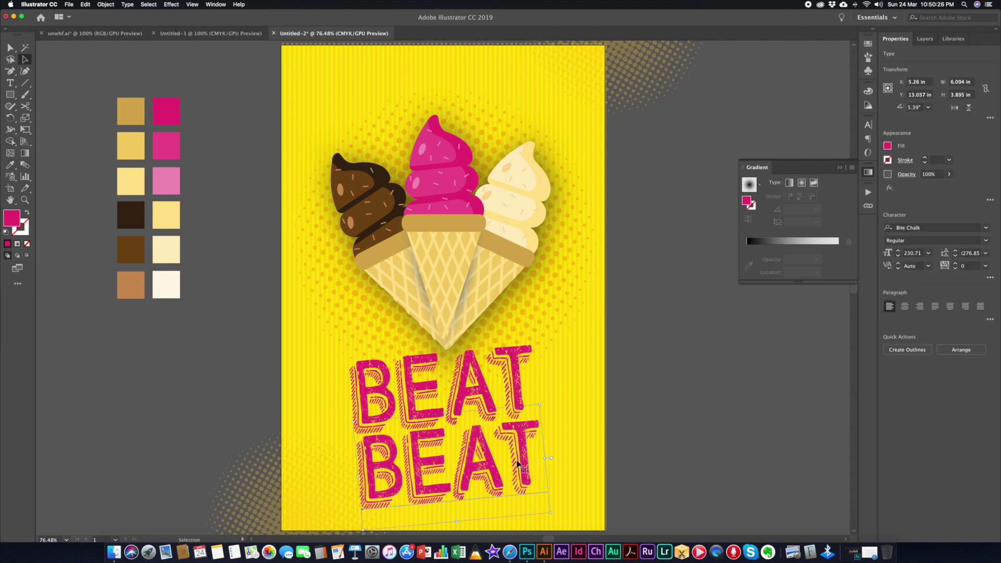
Step: Retype the lower copy as HEAT, level it under BEAT and make it dark brown
double_click(414, 462)
text(HEAT)
key(Escape)
key(r)
drag(586, 416, 585, 438)
key(a)
drag(503, 460, 497, 445)
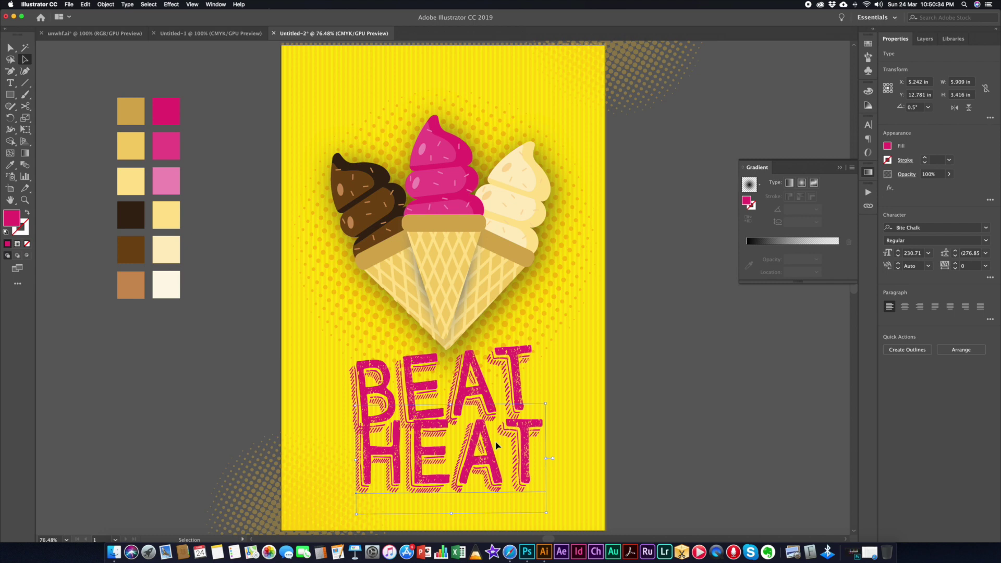
key(i)
click(130, 214)
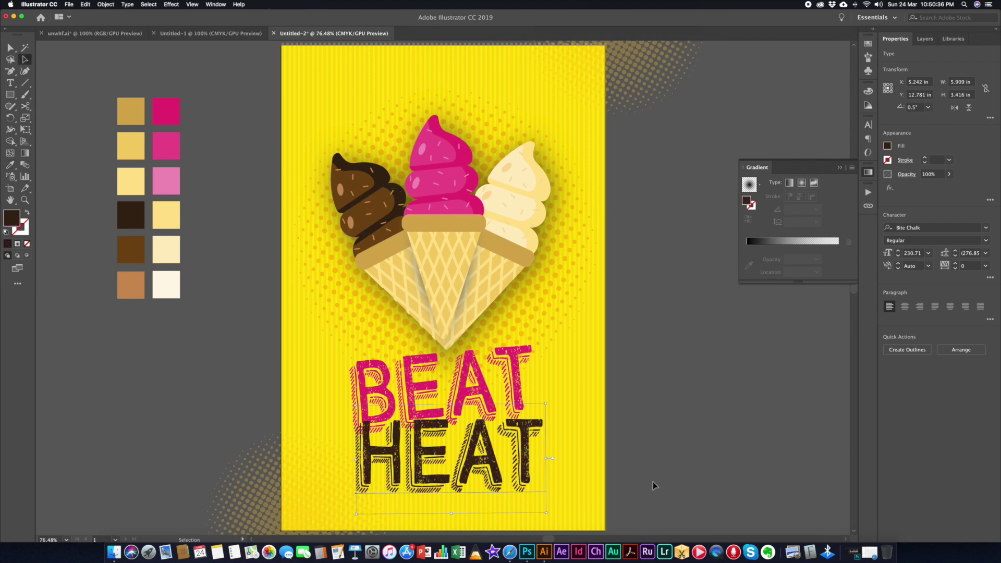
Step: Alt-drag a copy of HEAT, retype it as THE and shrink it to a small size
drag(516, 459, 677, 422)
key(t)
click(677, 422)
double_click(677, 423)
text(THE)
click(24, 59)
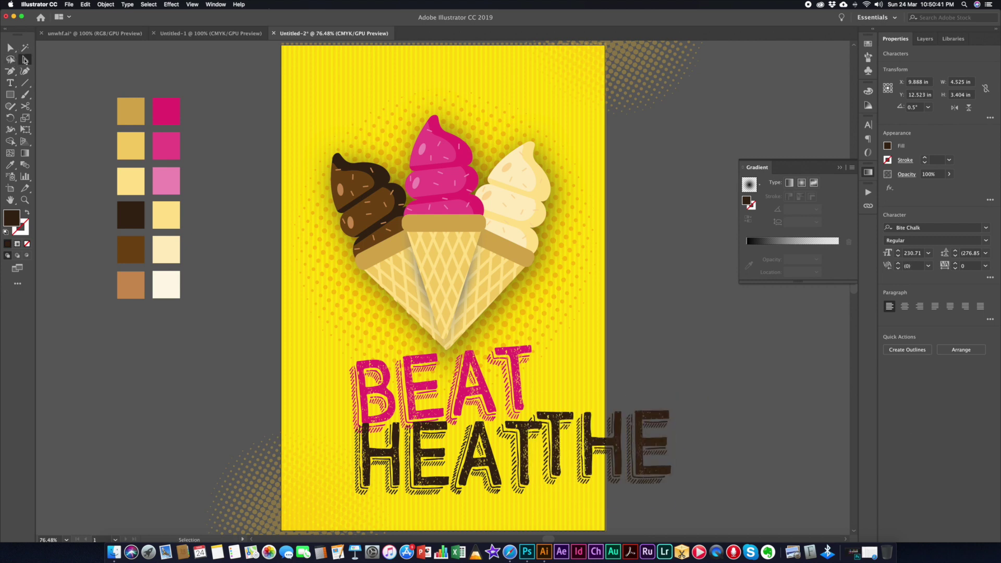
click(595, 404)
key(ctrl+t)
mouse_move(602, 398)
mouse_down()
mouse_move(602, 471)
mouse_move(548, 410)
mouse_up()
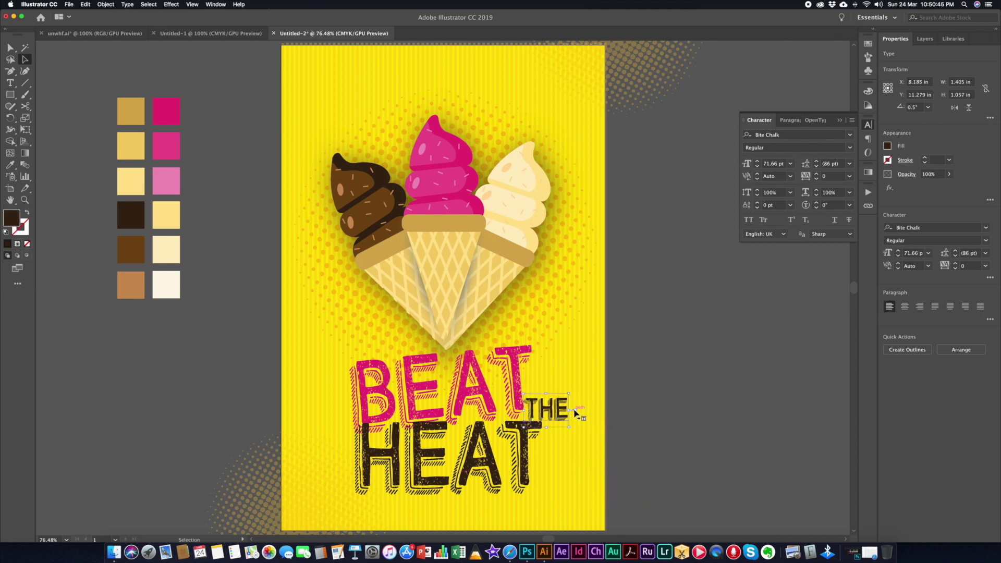
Step: Place THE beside the end of BEAT and enlarge HEAT proportionally
click(541, 445)
click(553, 461)
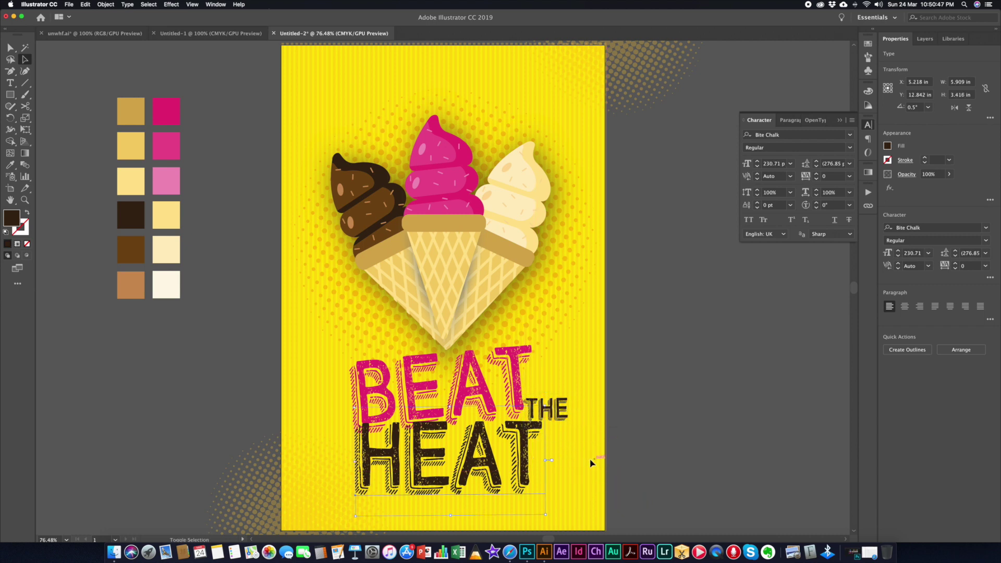
drag(549, 461, 589, 472)
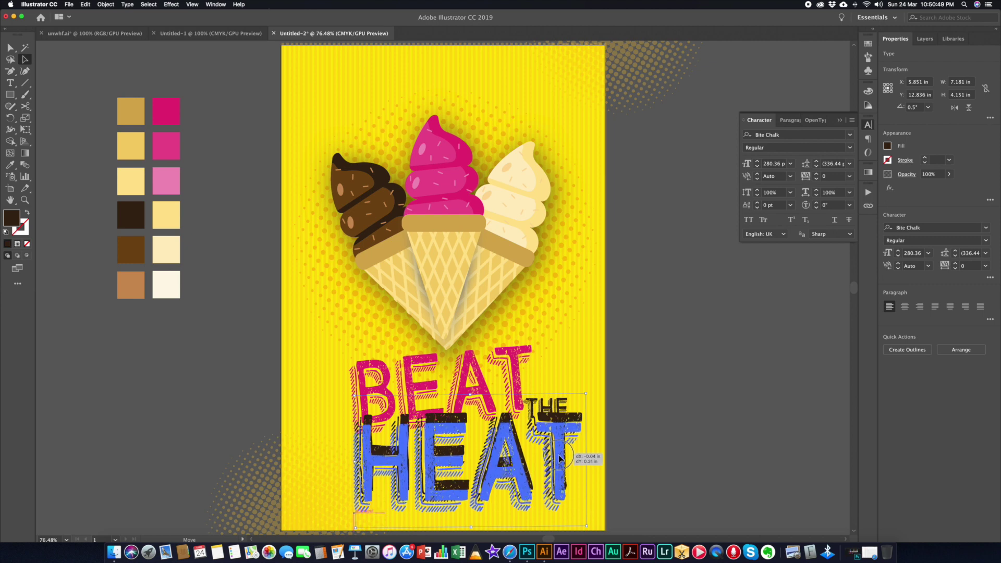
drag(548, 409, 554, 407)
shift+click(469, 386)
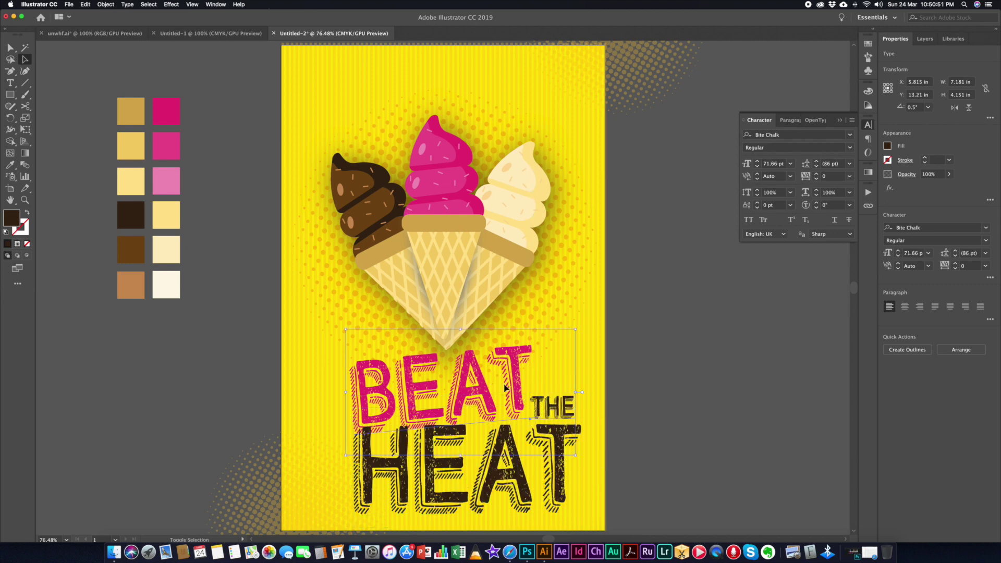
Step: Move the grouped BEAT THE HEAT title and tilt it slightly counter-clockwise
shift+click(527, 480)
drag(527, 480, 493, 469)
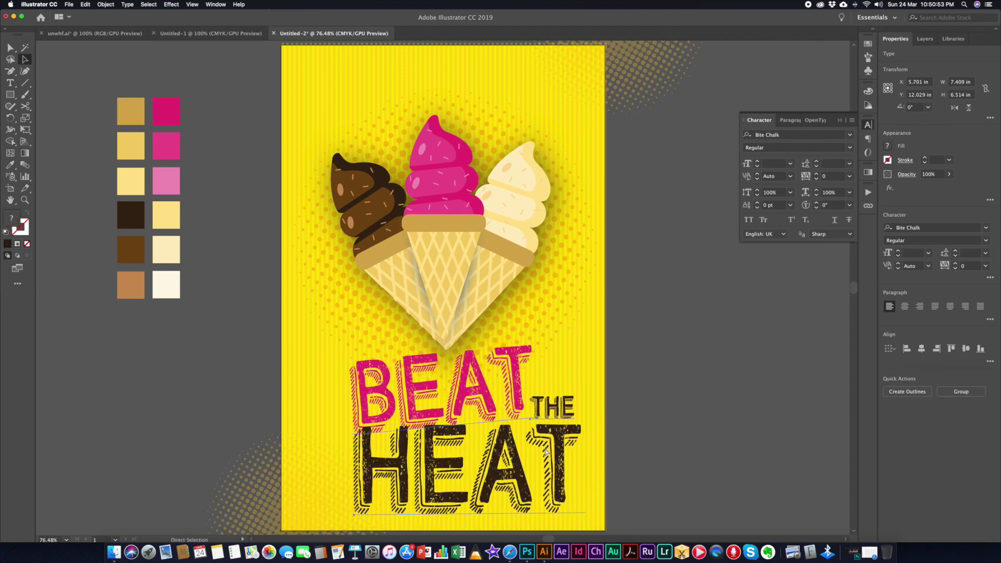
drag(599, 435, 595, 417)
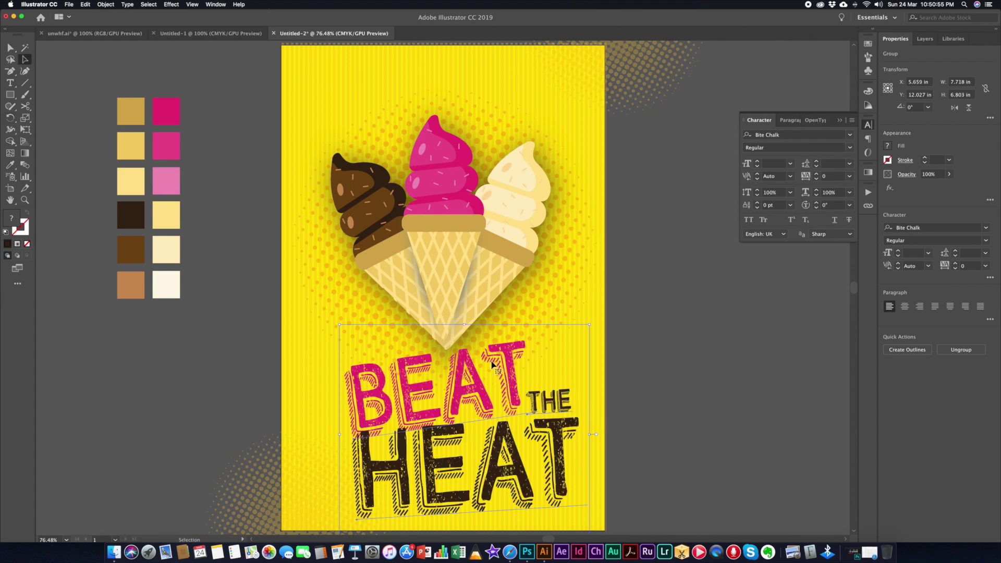
drag(465, 331, 480, 360)
Step: Shrink the title group proportionally and position it just below the cones
click(499, 420)
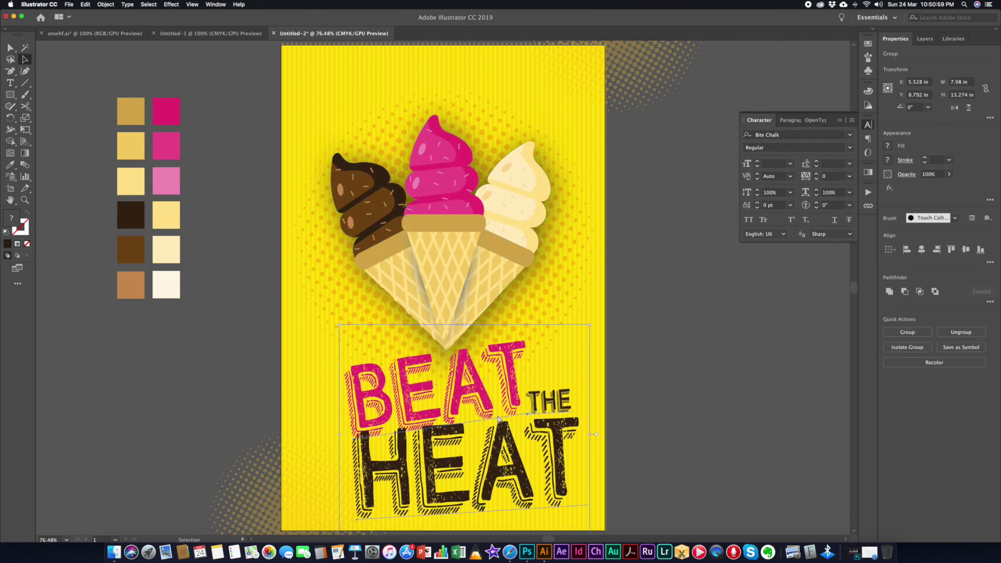
key(super+minus)
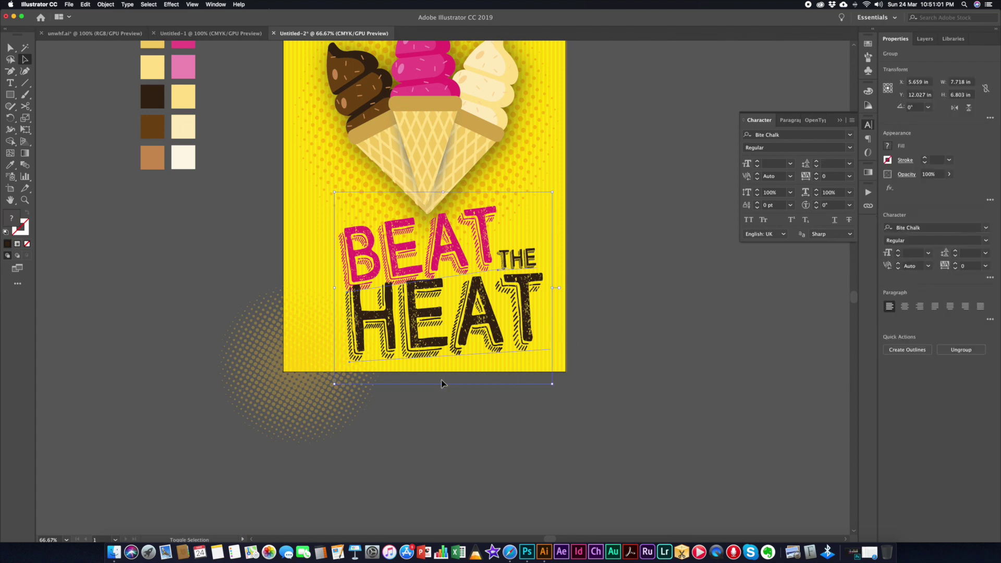
drag(443, 387, 444, 358)
drag(501, 297, 492, 305)
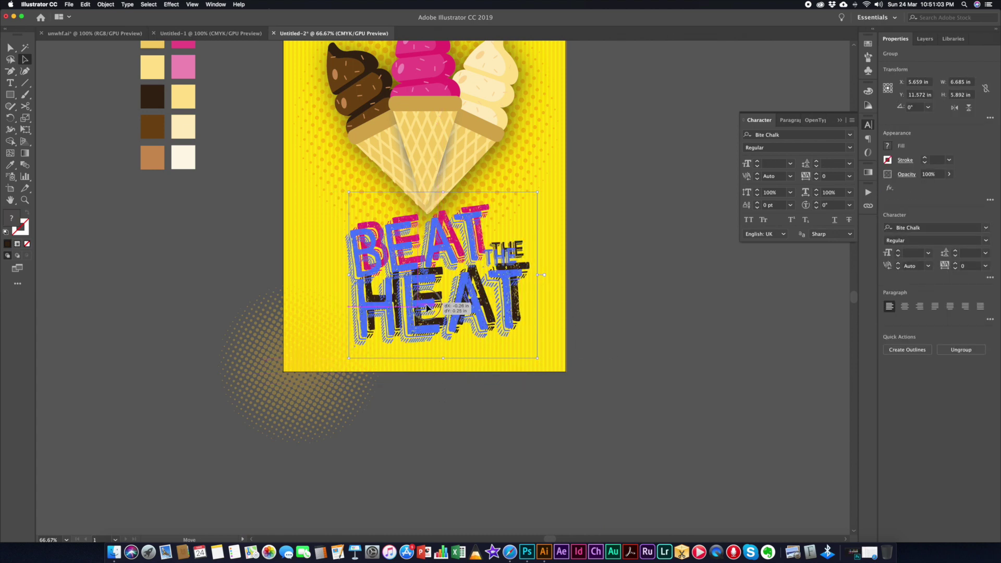
click(613, 286)
scroll(532, 276, up, 5)
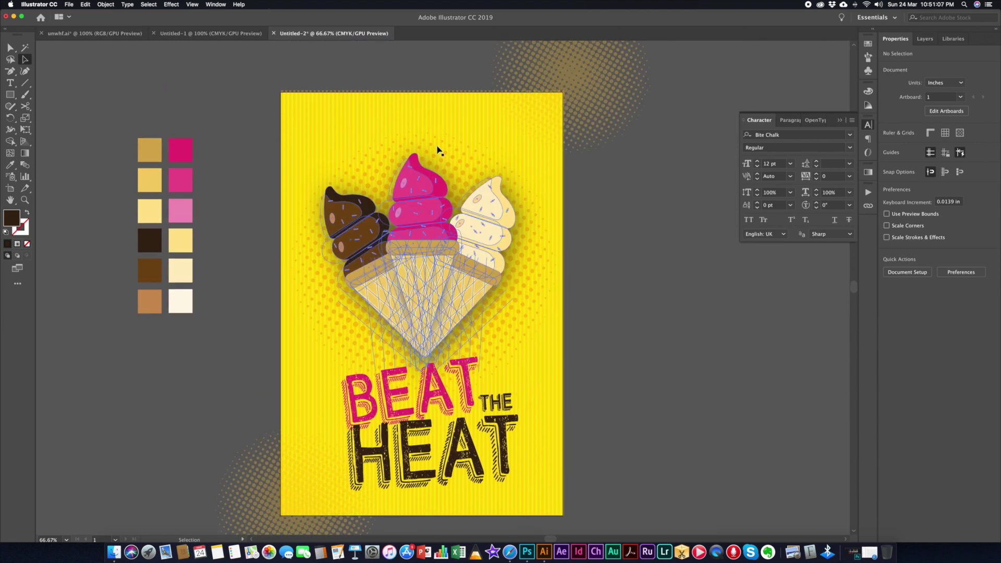
Step: Draw a triangle with the Polygon tool near the poster's top-left, outline instead of fill
key(p)
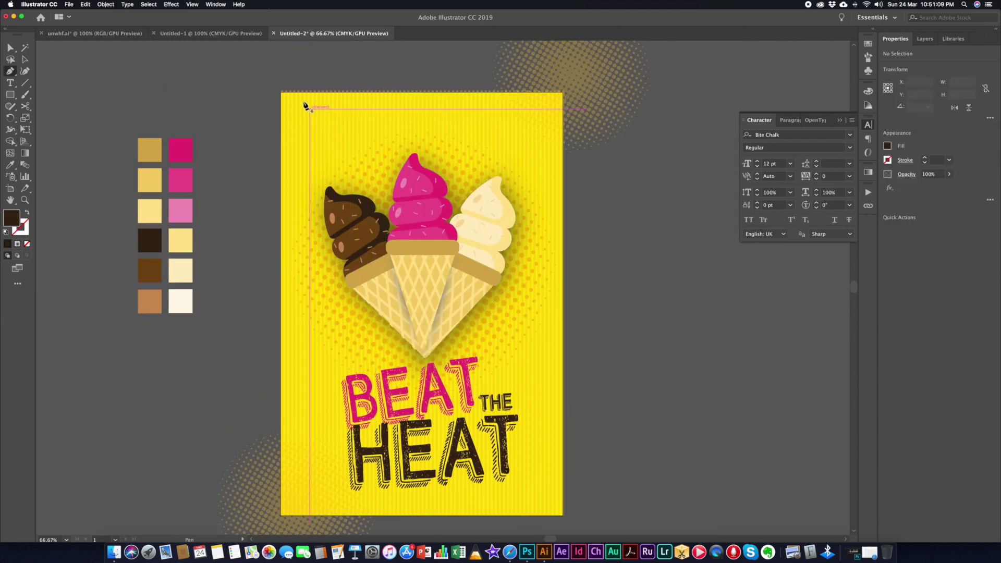
drag(11, 97, 53, 130)
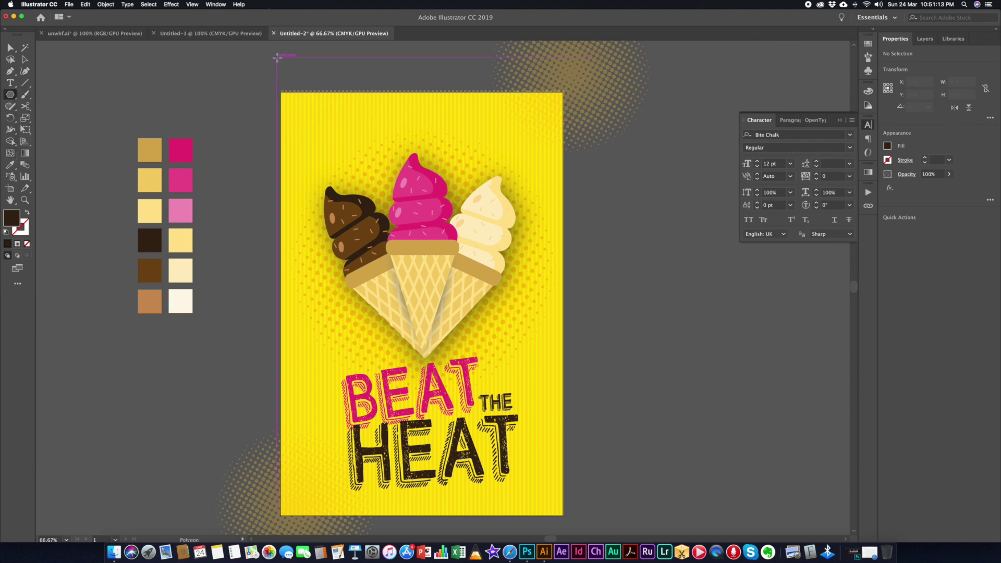
drag(250, 74, 250, 41)
key(shift+x)
key(a)
Step: Give the triangle a light-orange 5 pt outline and move it onto the top-left corner
click(924, 157)
click(924, 157)
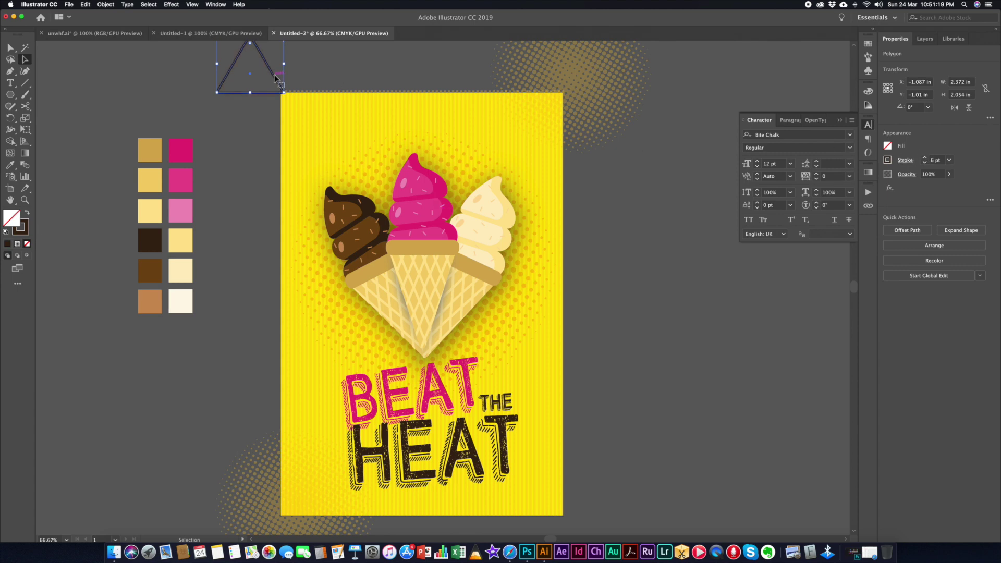
key(i)
click(150, 180)
key(a)
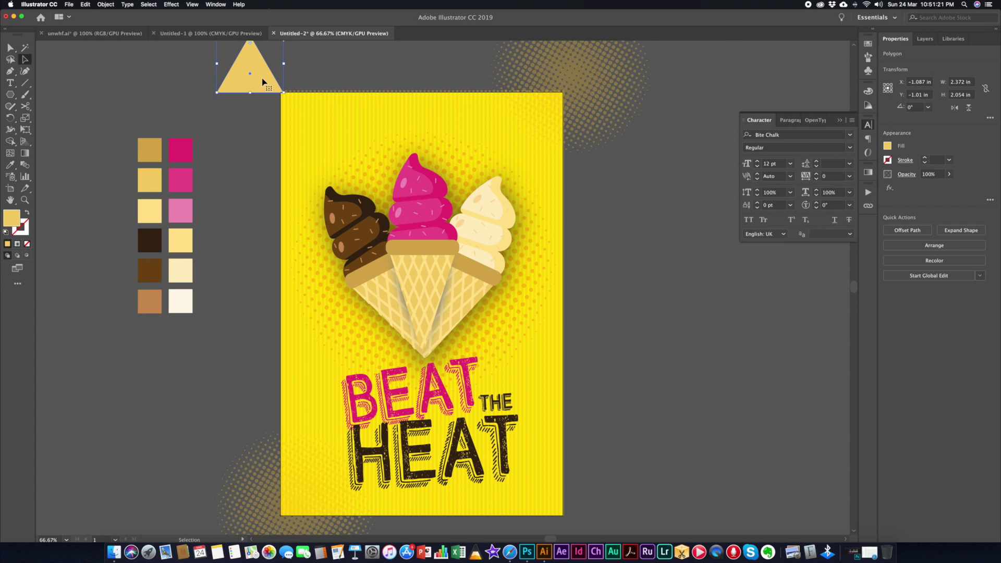
click(28, 214)
click(925, 158)
click(926, 158)
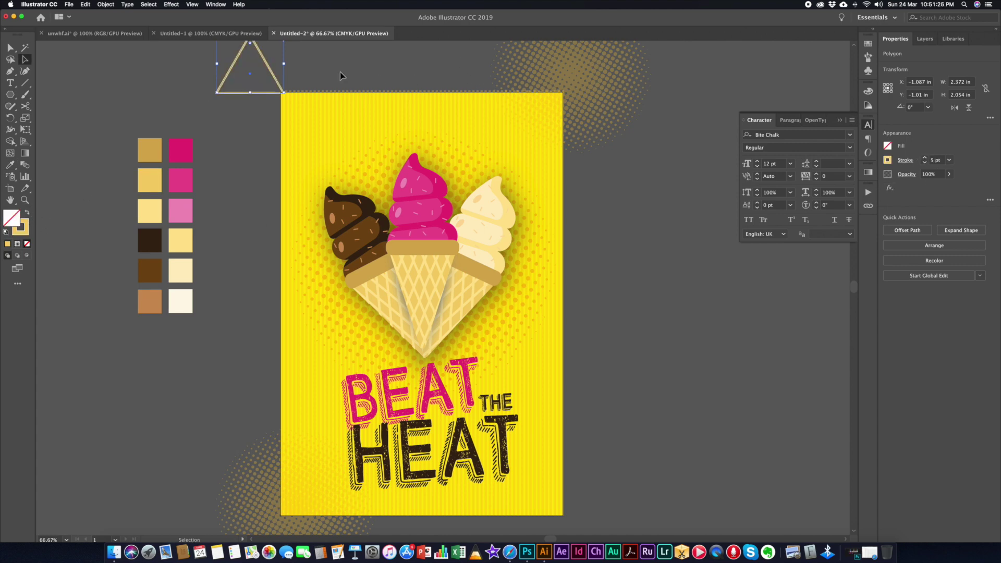
mouse_move(270, 80)
mouse_down()
mouse_move(335, 134)
mouse_move(350, 134)
mouse_up()
Step: Thicken the outline to 8 pt, rotate the triangle to point right, and copy it to the right edge
key(r)
key(a)
key(super+a)
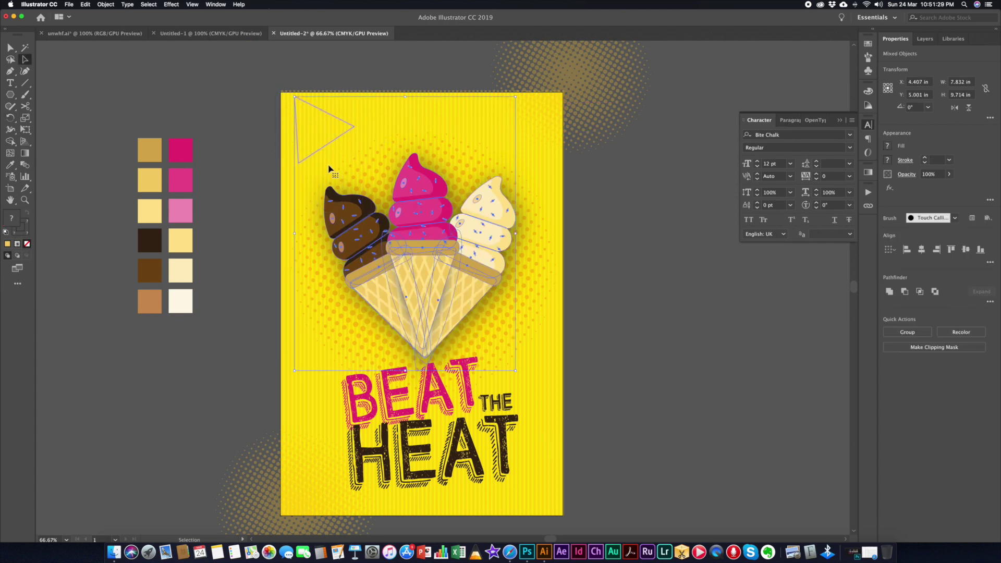
click(255, 140)
click(331, 141)
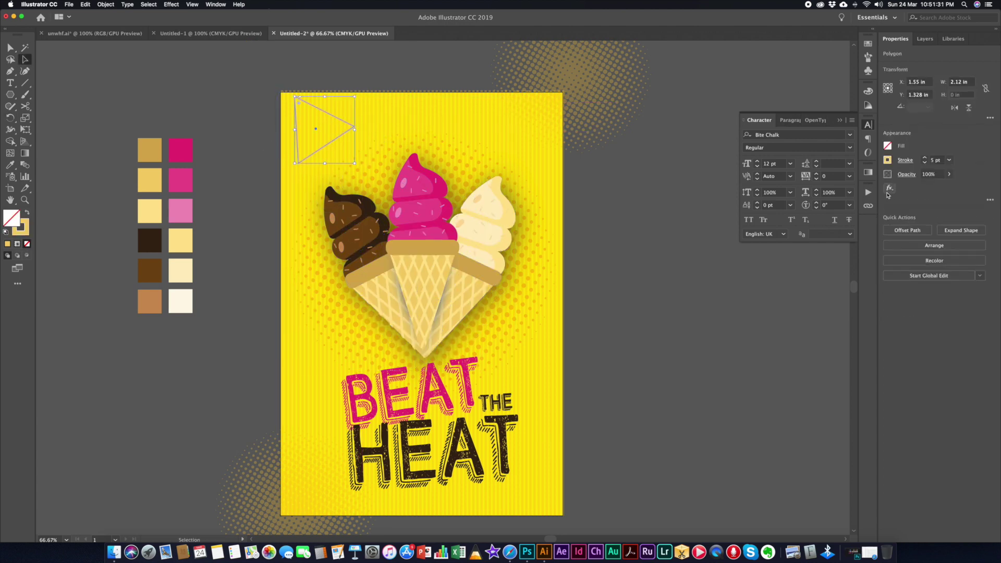
click(925, 158)
click(925, 158)
click(925, 158)
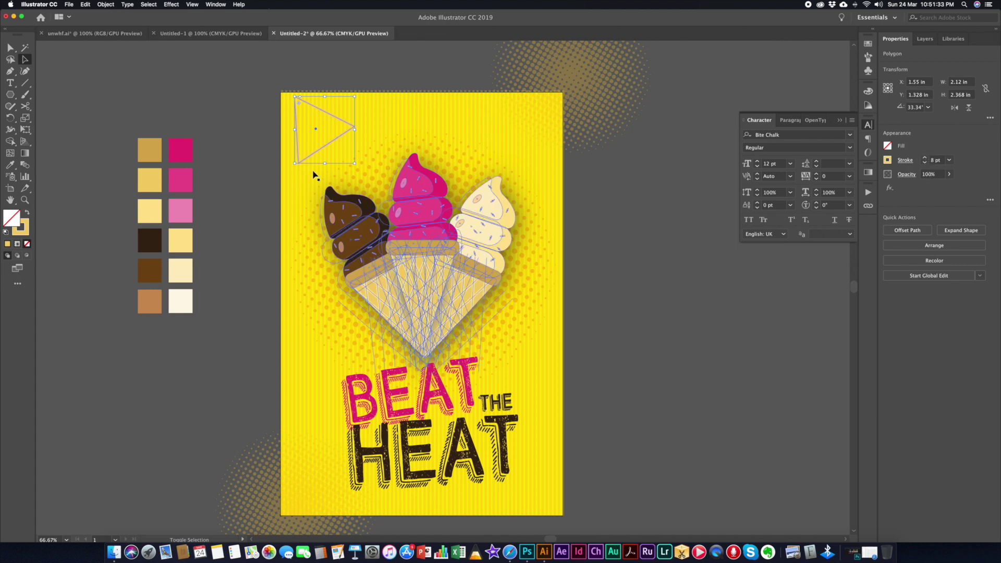
mouse_move(326, 164)
mouse_down()
mouse_move(335, 164)
mouse_move(325, 142)
mouse_move(607, 372)
mouse_up()
click(617, 203)
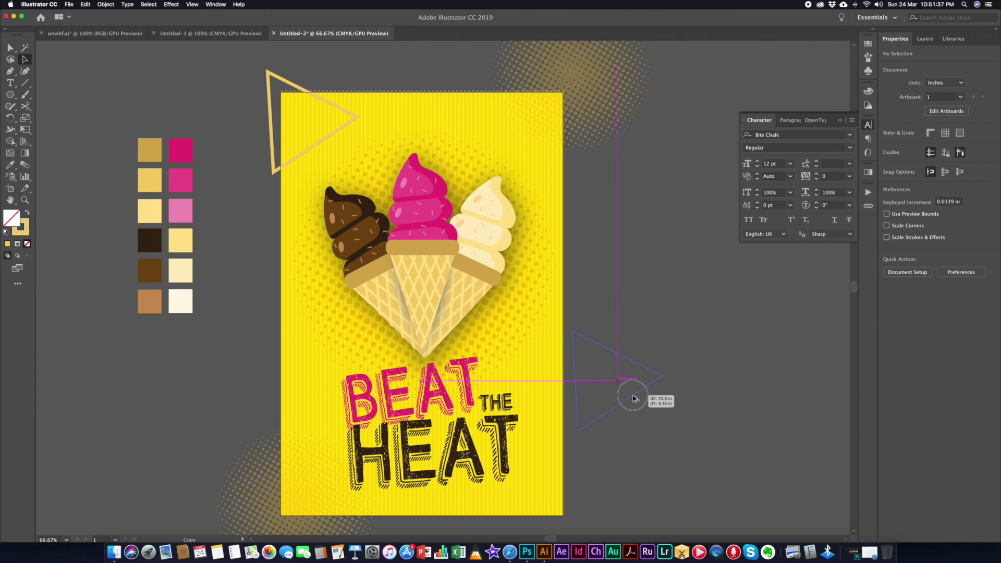
click(674, 408)
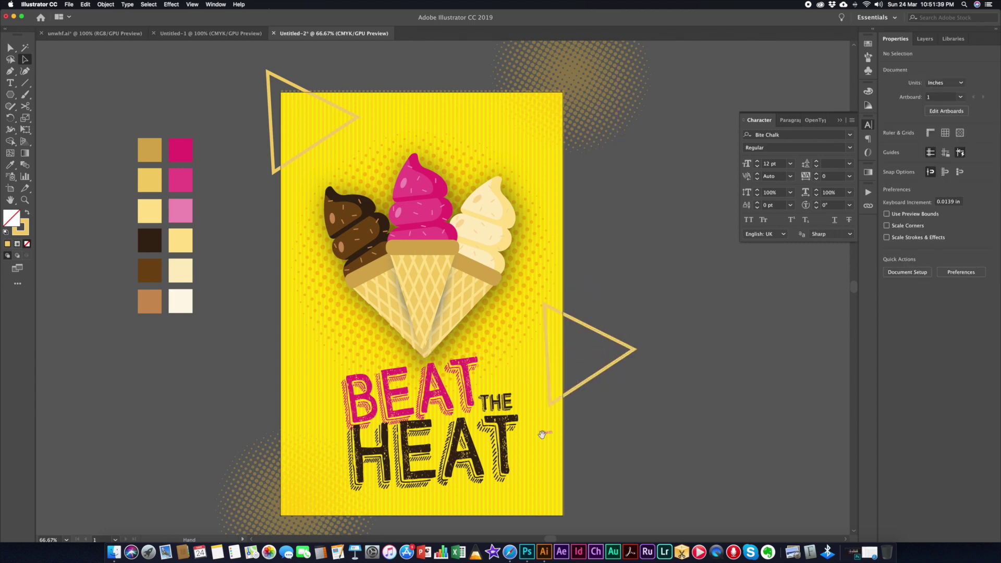
drag(542, 438, 544, 400)
Step: Shrink the BEAT THE HEAT title slightly and move it up and left
click(434, 421)
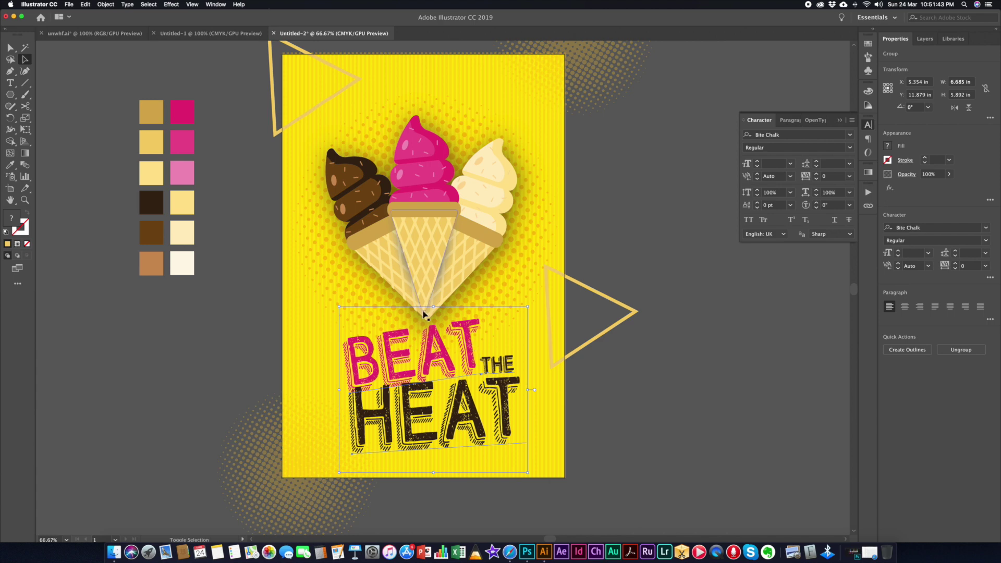
drag(433, 307, 433, 320)
drag(438, 376, 443, 371)
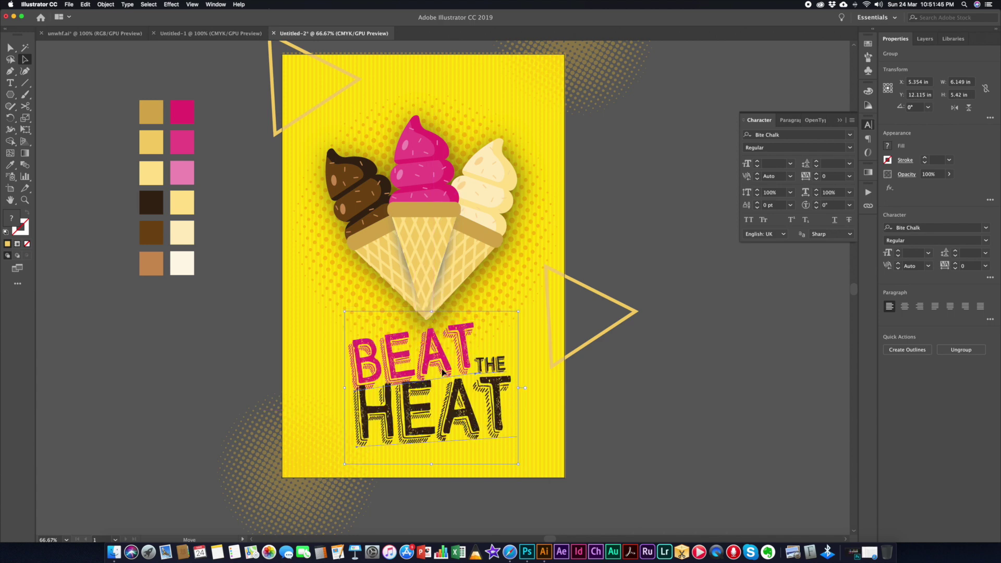
key(a)
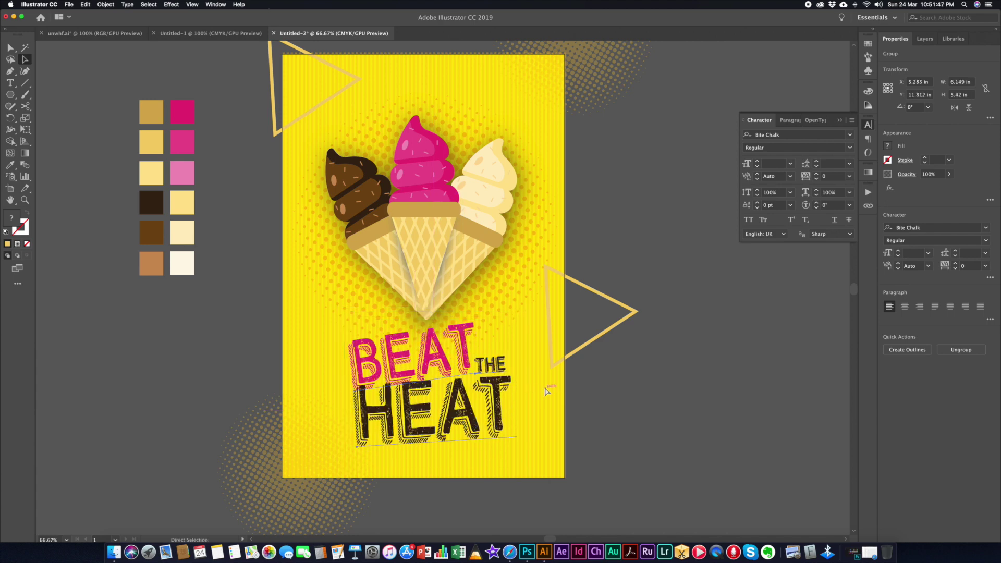
key(v)
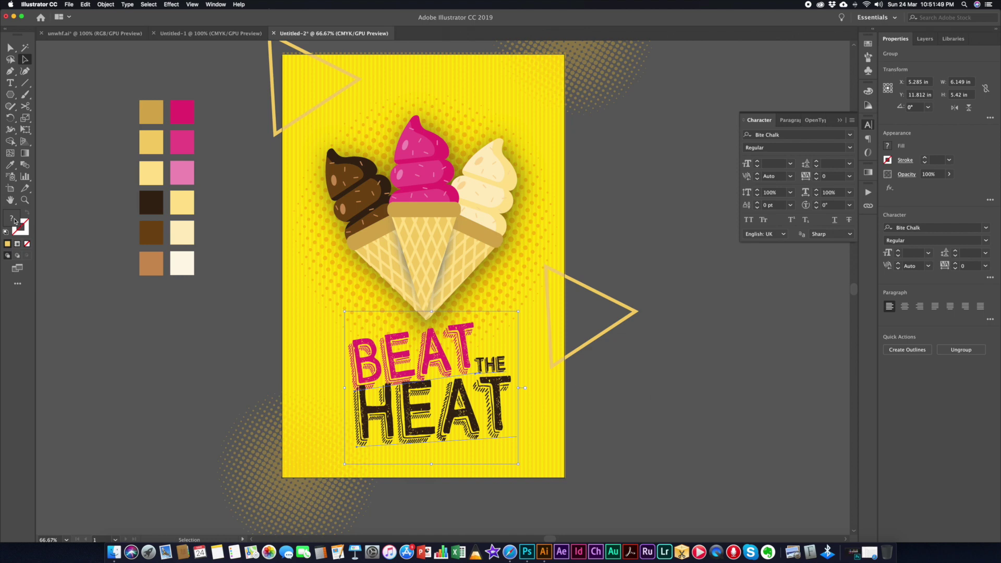
Step: Set the fill colour to a darker brown in the Color Picker
double_click(16, 221)
mouse_move(692, 341)
mouse_down()
mouse_move(694, 313)
mouse_move(712, 354)
mouse_up()
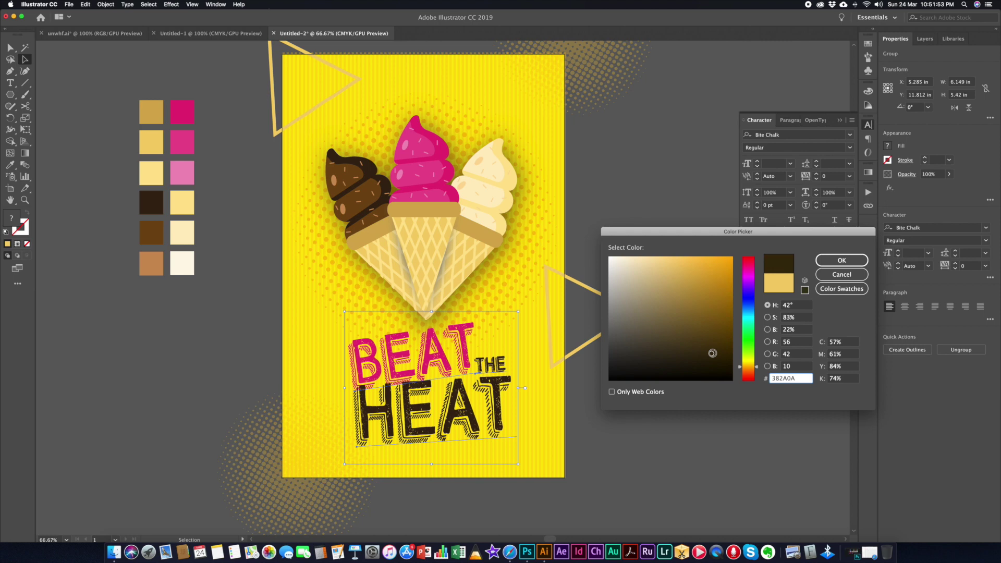
key(Return)
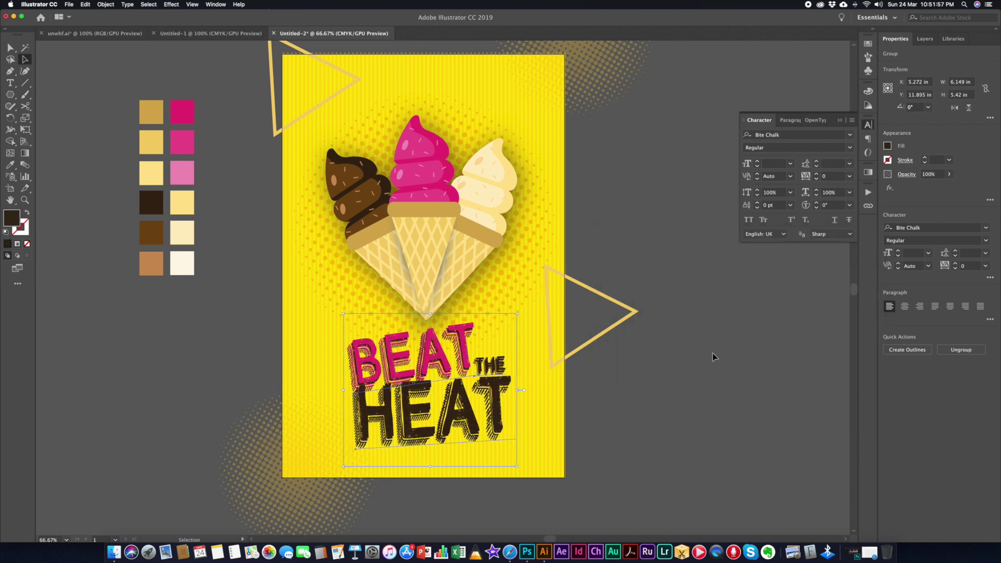
double_click(14, 220)
key(Escape)
Step: Sample the light yellow and tan swatch colours, then fit the whole artboard in view
key(i)
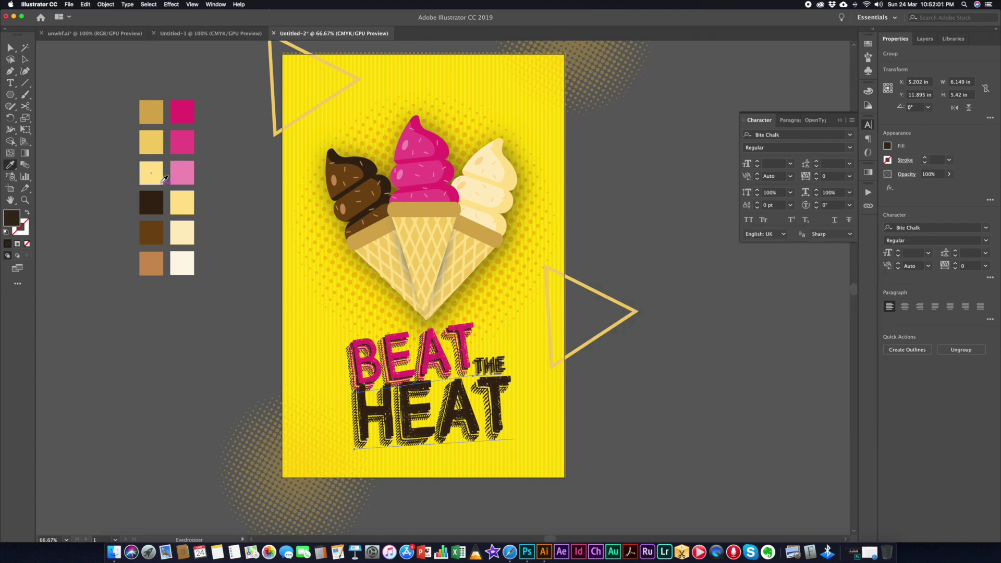
click(161, 177)
click(149, 117)
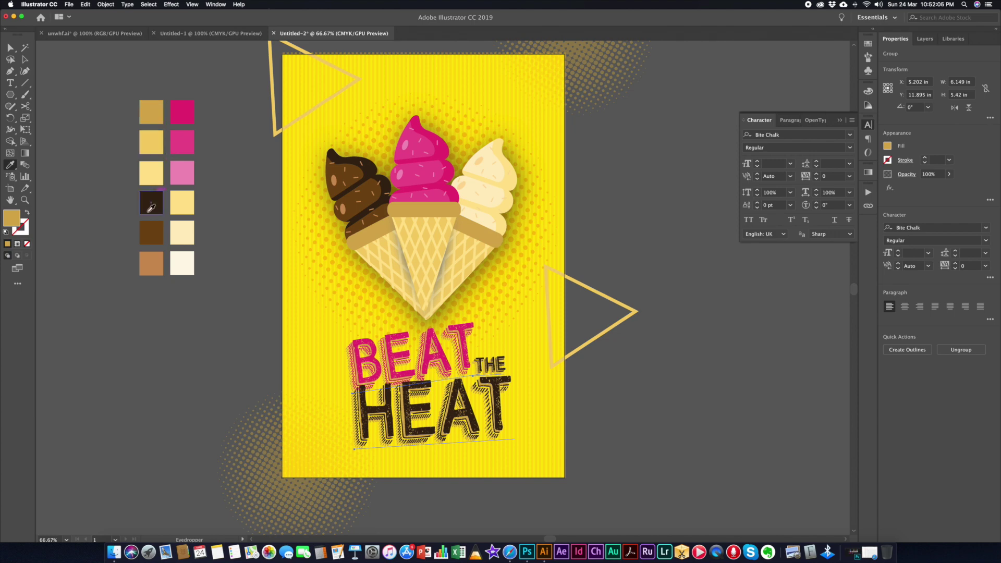
click(150, 231)
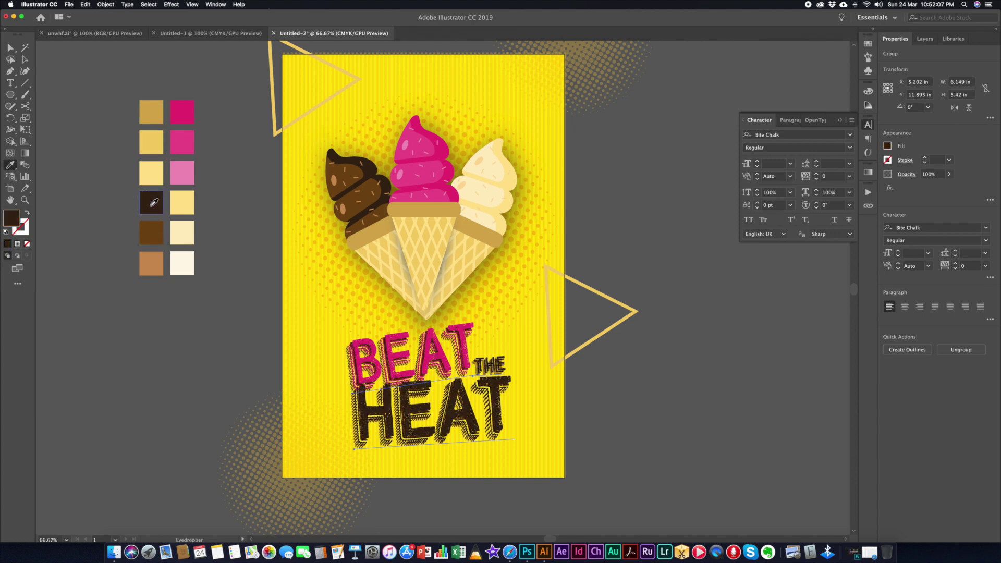
click(159, 131)
click(639, 368)
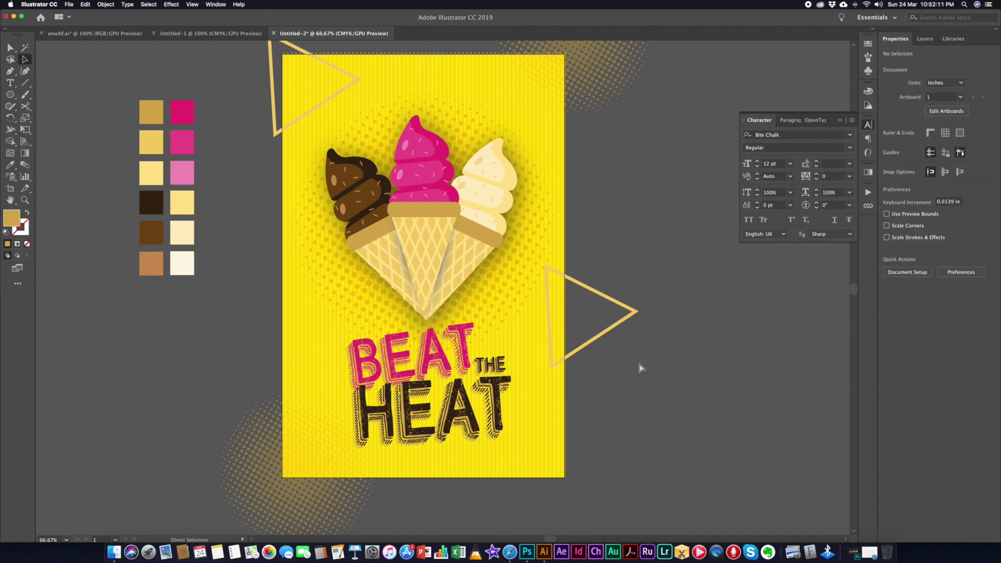
key(super+equal)
key(super+equal)
key(super+equal)
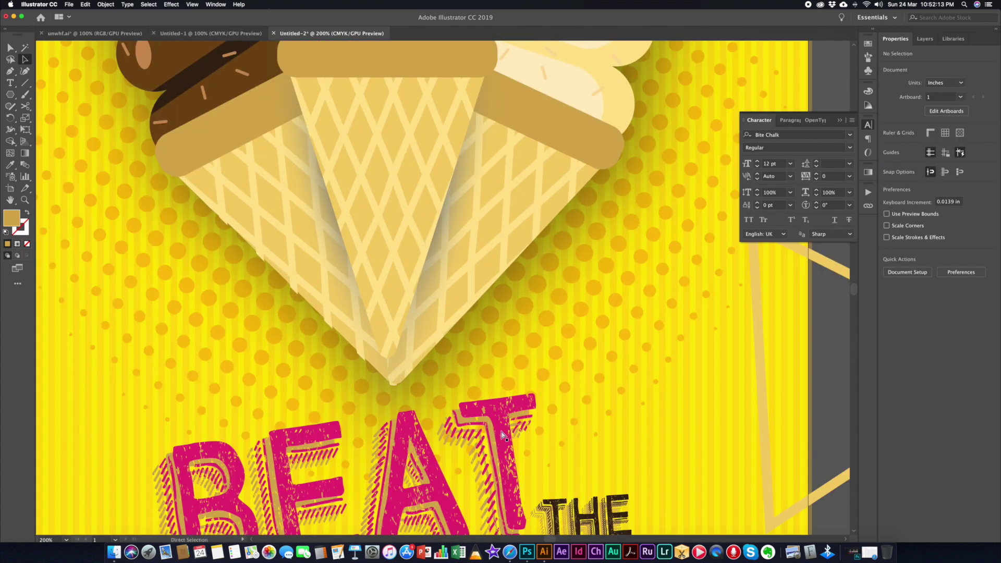
key(super+0)
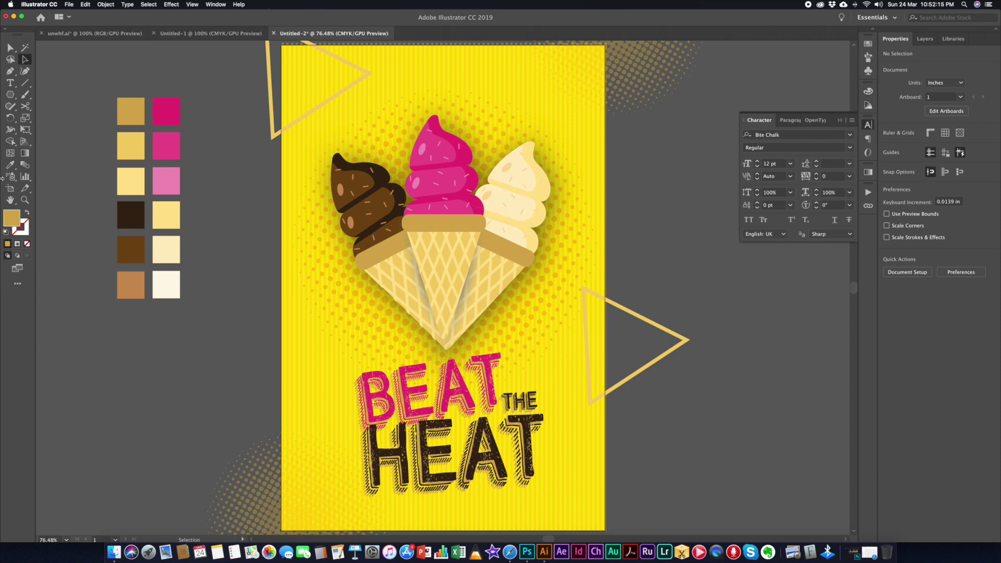
Step: Create a new text object, move it to the poster top, and retype it as ICE CREAM
key(t)
click(162, 344)
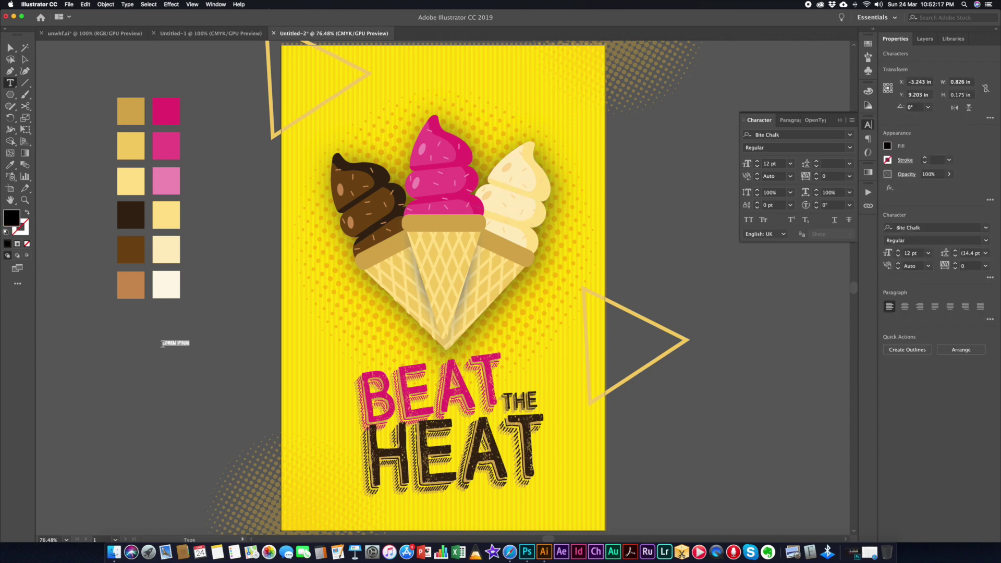
key(BackSpace)
click(25, 59)
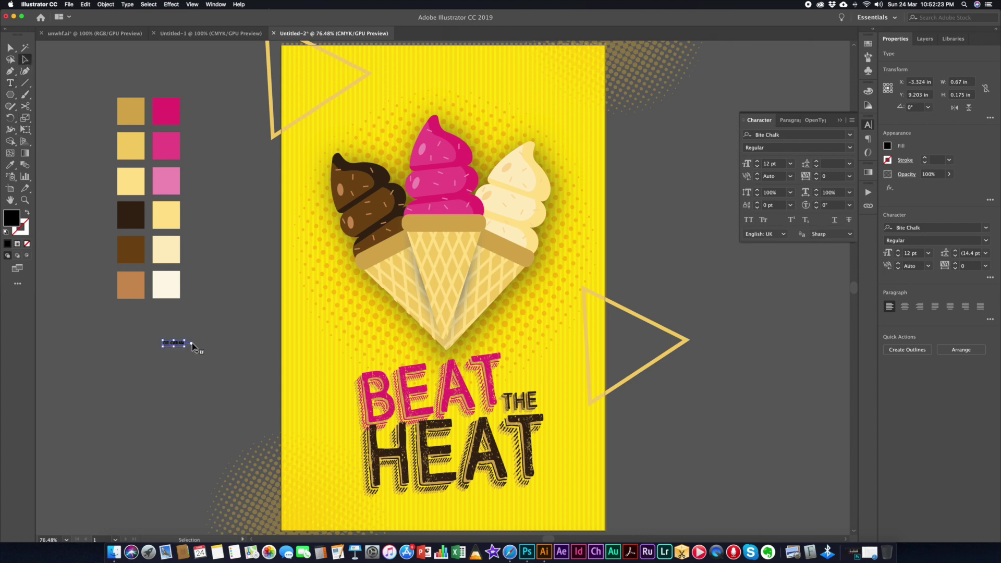
mouse_move(193, 347)
mouse_down()
mouse_move(253, 364)
mouse_move(436, 89)
mouse_up()
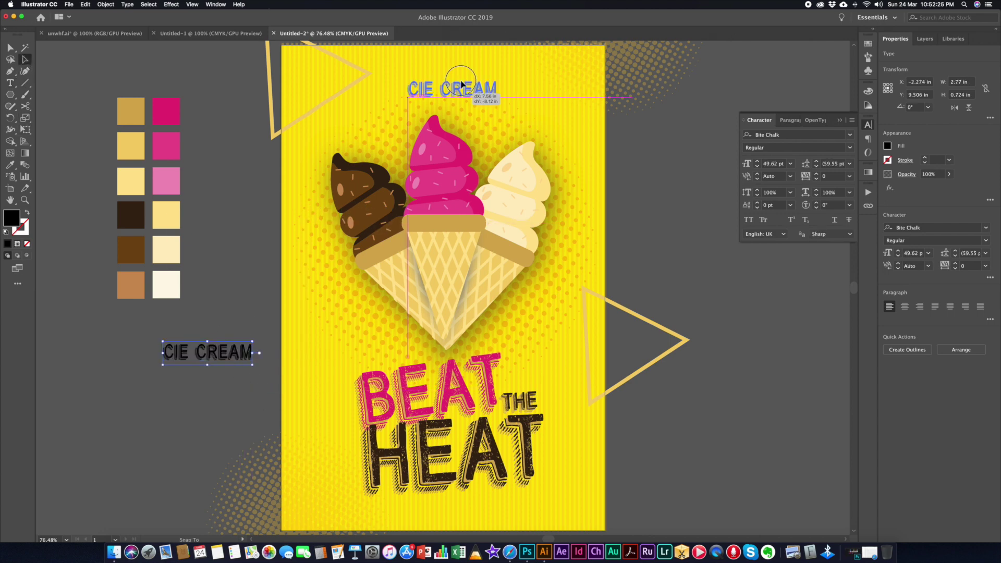
double_click(436, 86)
double_click(401, 82)
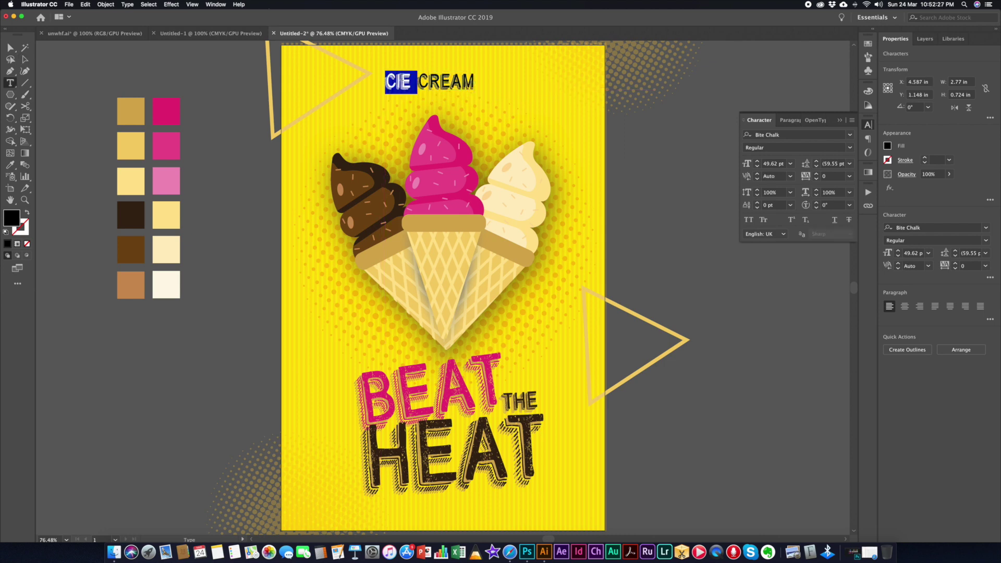
text(ICE)
key(super+a)
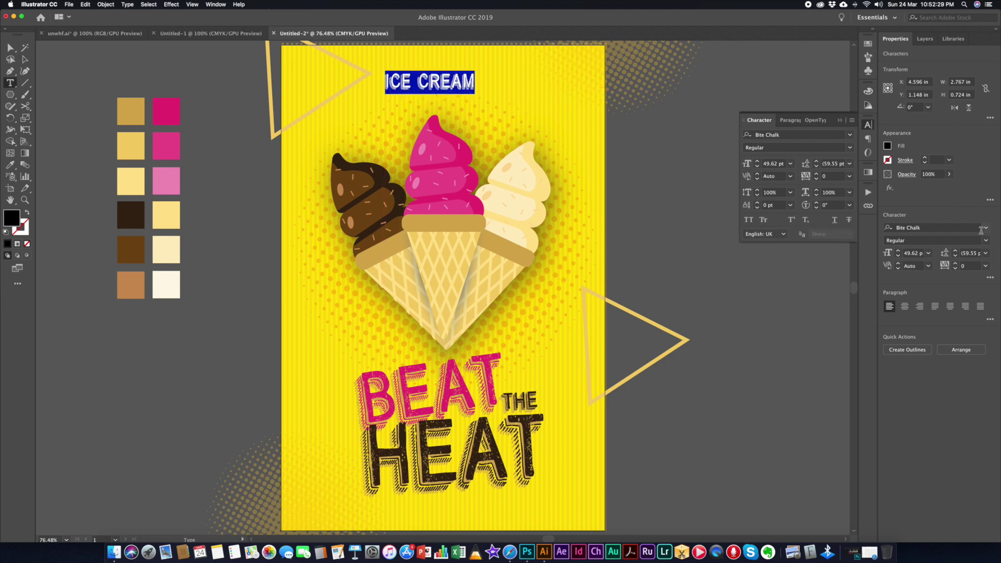
Step: Apply the VIDIZ-PRO font and split the heading into two centred lines, ICE and CREAM
click(985, 228)
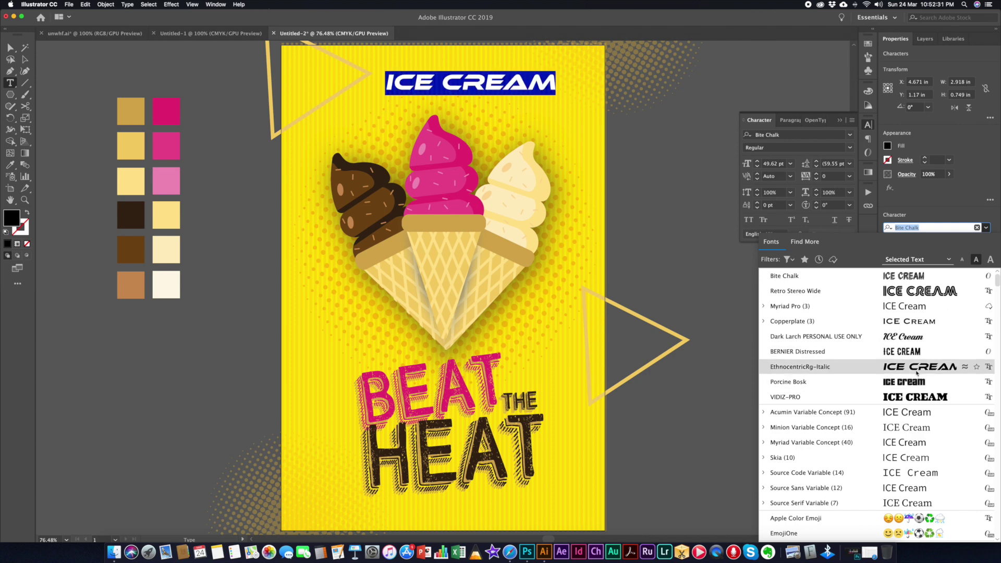
click(912, 401)
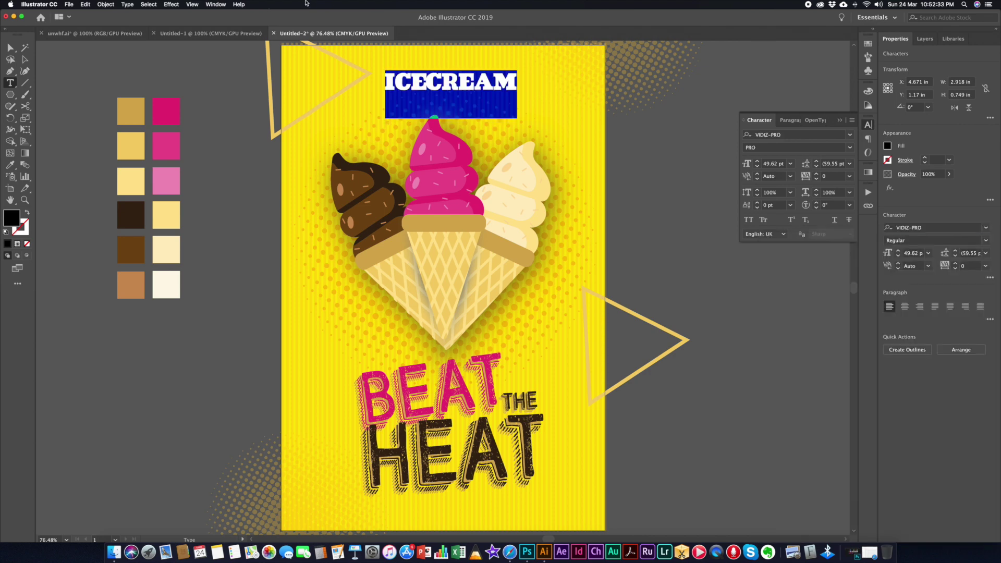
click(418, 77)
triple_click(427, 79)
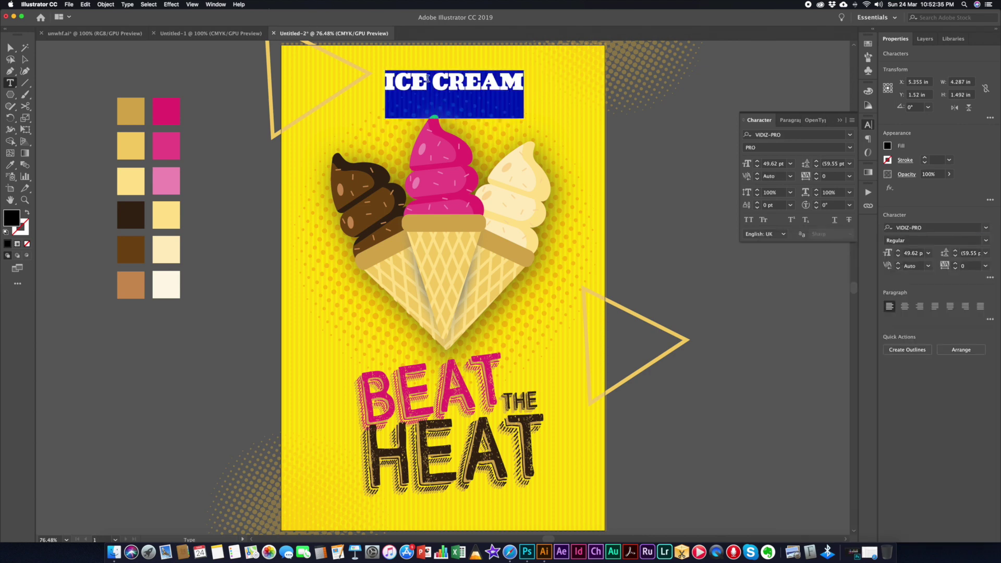
click(431, 76)
key(Return)
key(super+a)
key(super+shift+c)
Step: Enlarge ICE to about 101 pt and reduce the leading to pull CREAM up under it
double_click(375, 82)
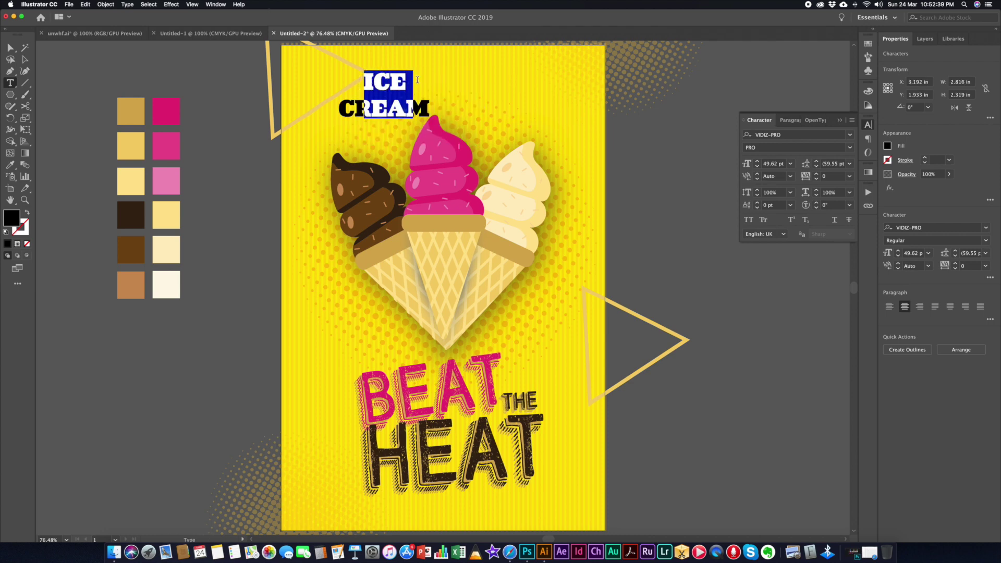
click(757, 161)
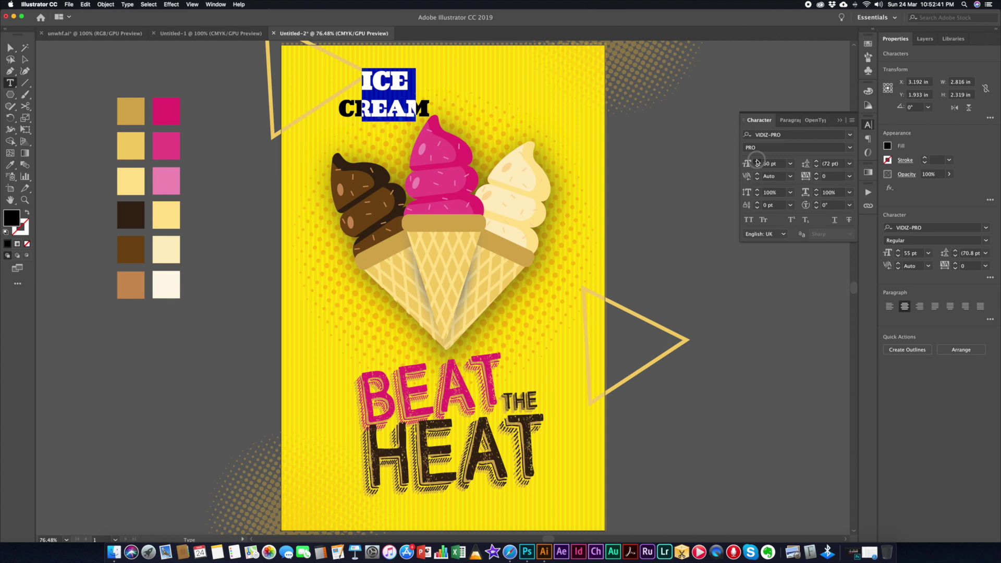
drag(757, 161, 757, 161)
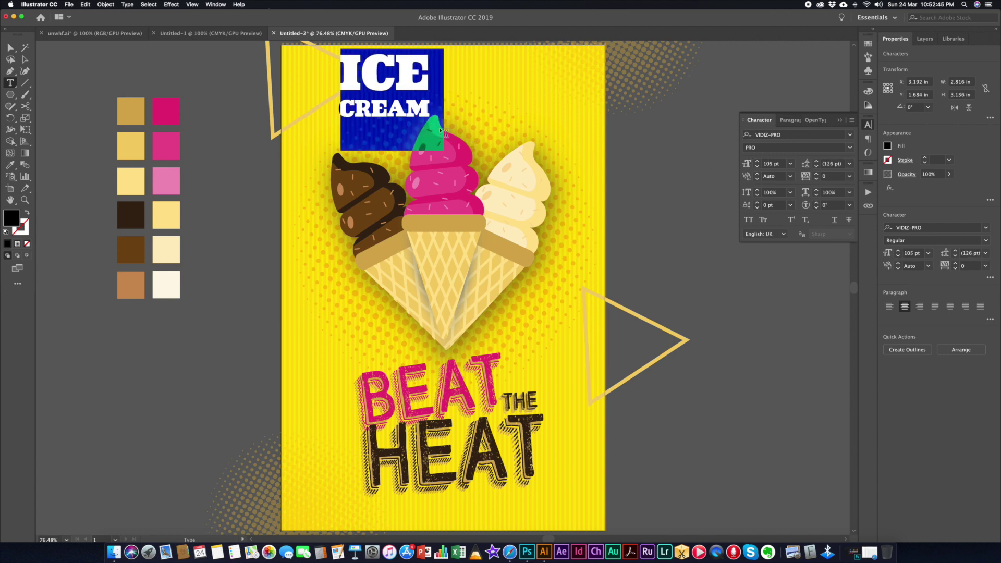
key(Down)
key(shift+Home)
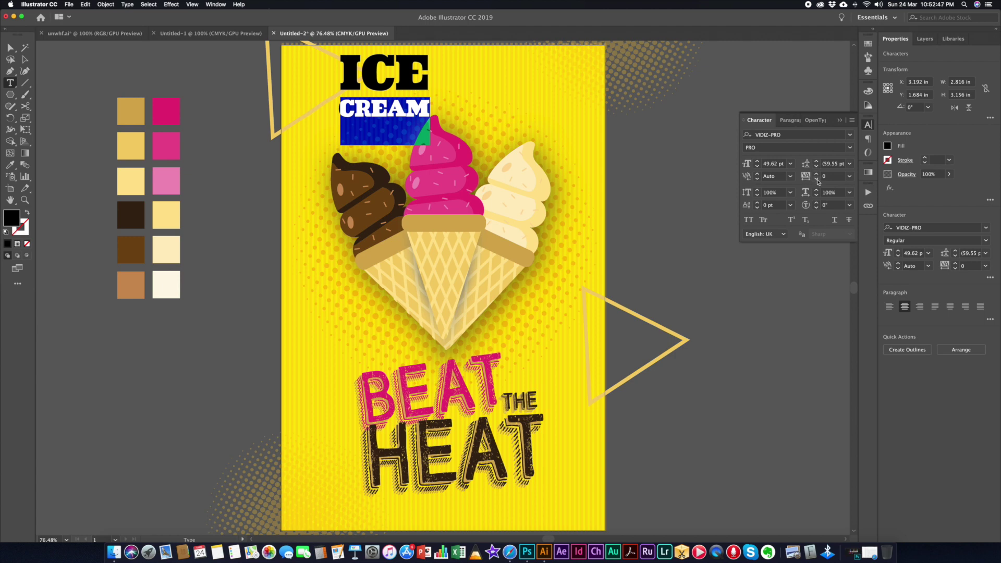
click(818, 169)
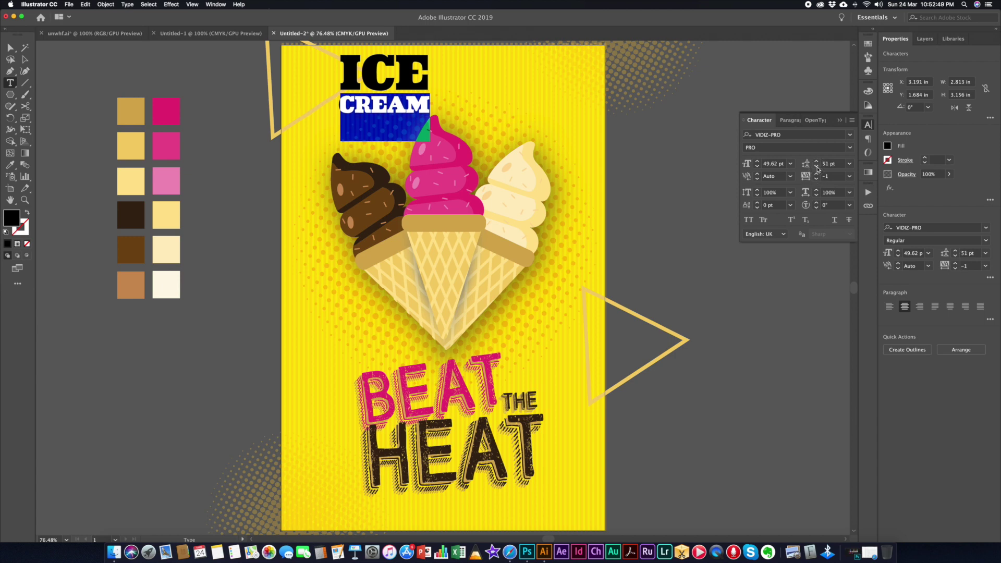
drag(818, 170, 818, 170)
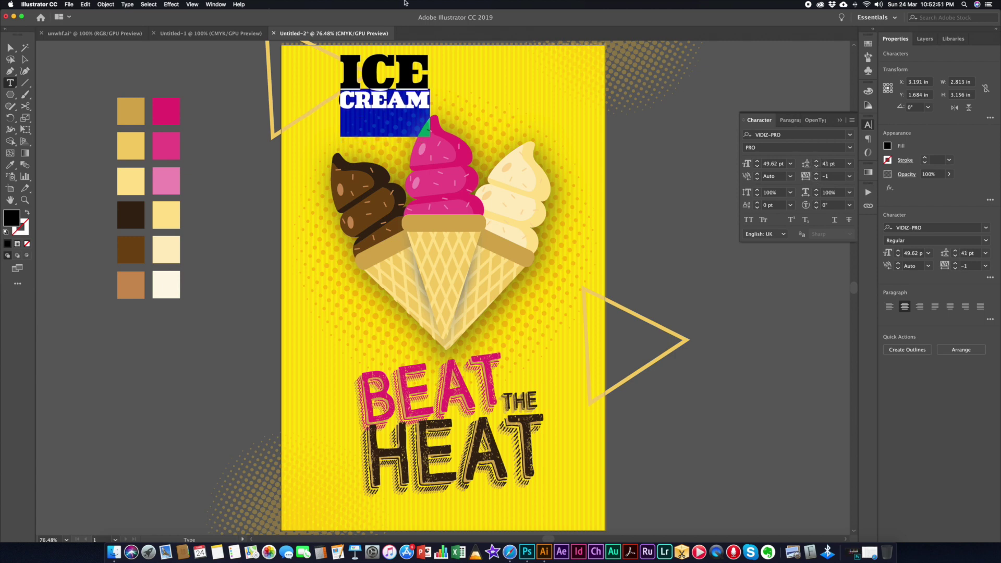
click(23, 58)
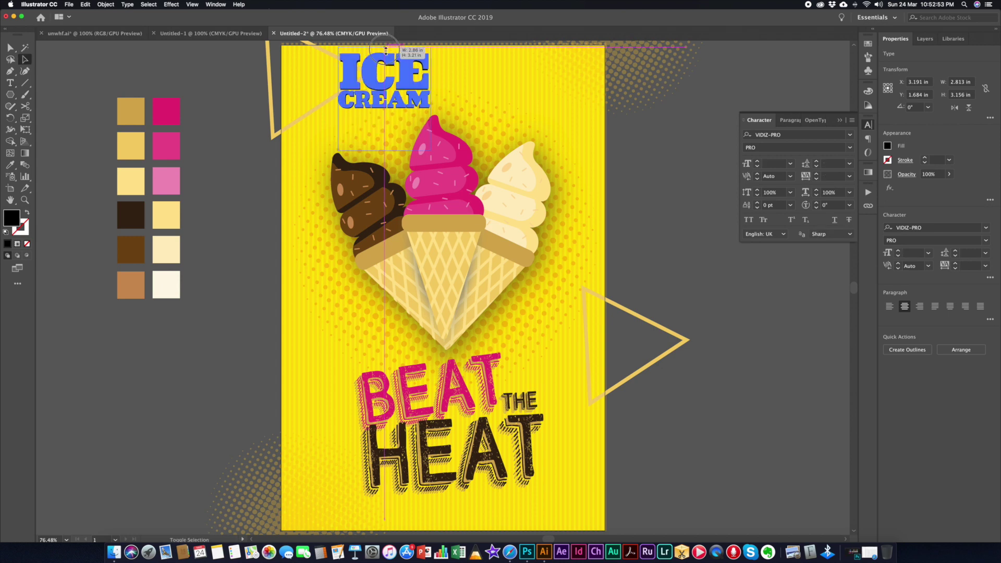
Step: Move the ICE CREAM heading above the pink cone and colour it with the pink swatch
mouse_move(388, 49)
mouse_down()
mouse_move(398, 73)
mouse_move(476, 84)
mouse_up()
key(i)
click(462, 144)
key(v)
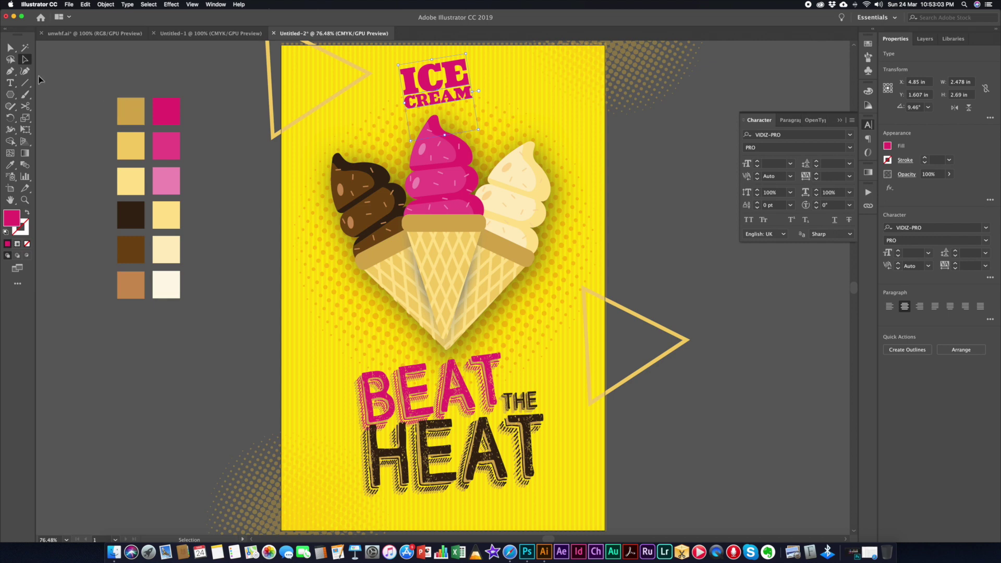
Step: Deselect the heading and choose the Paintbrush with the Charcoal brush
click(10, 94)
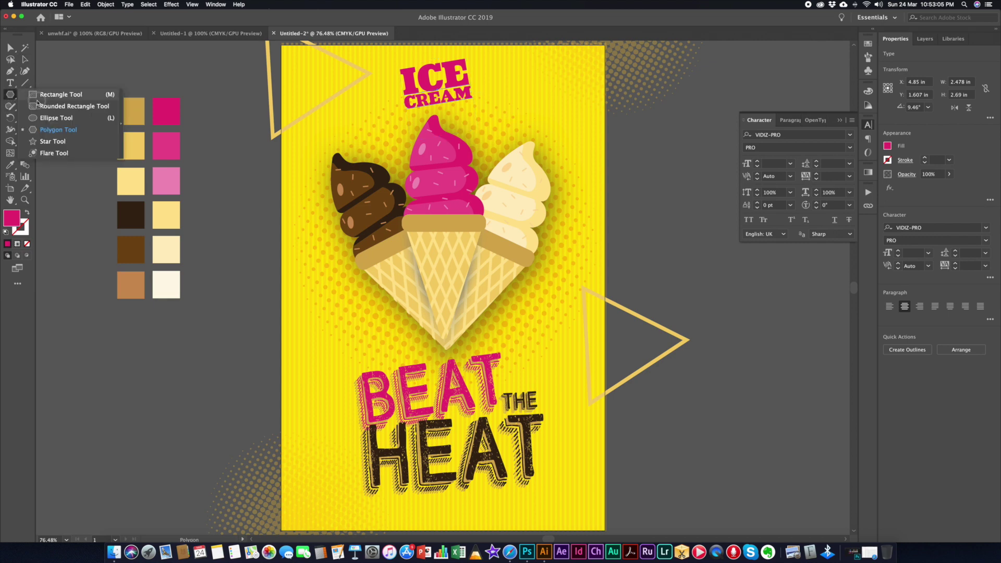
click(52, 129)
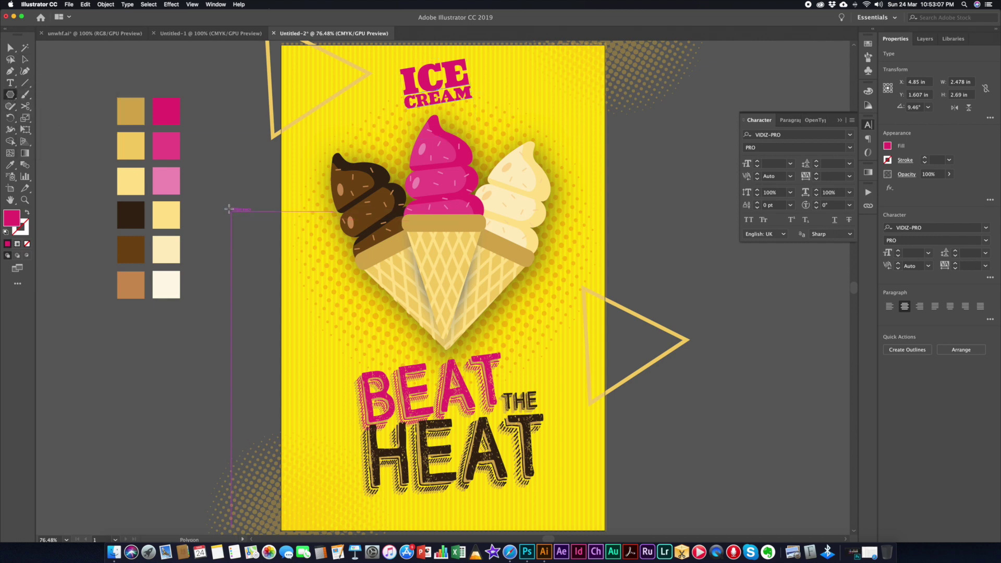
key(a)
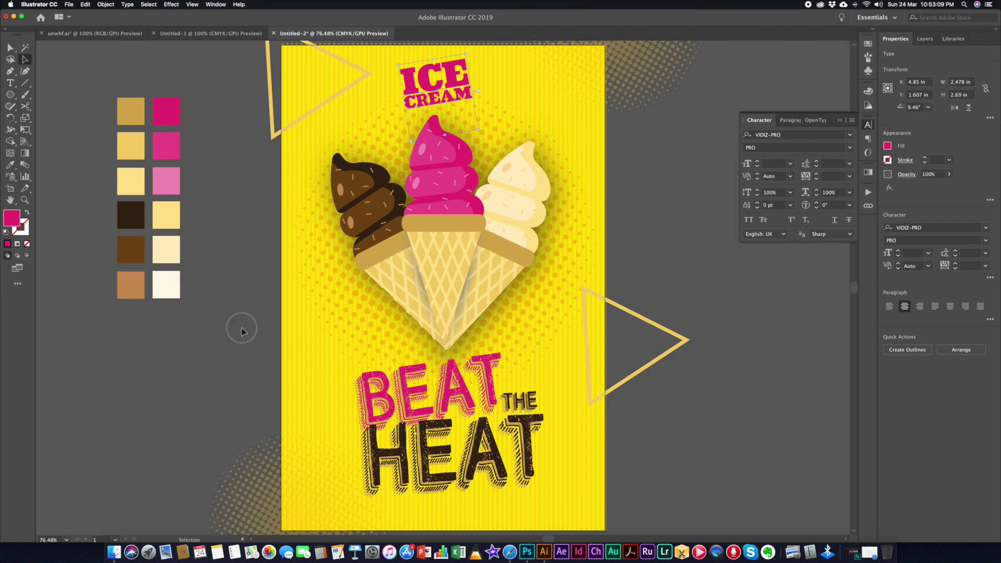
click(241, 331)
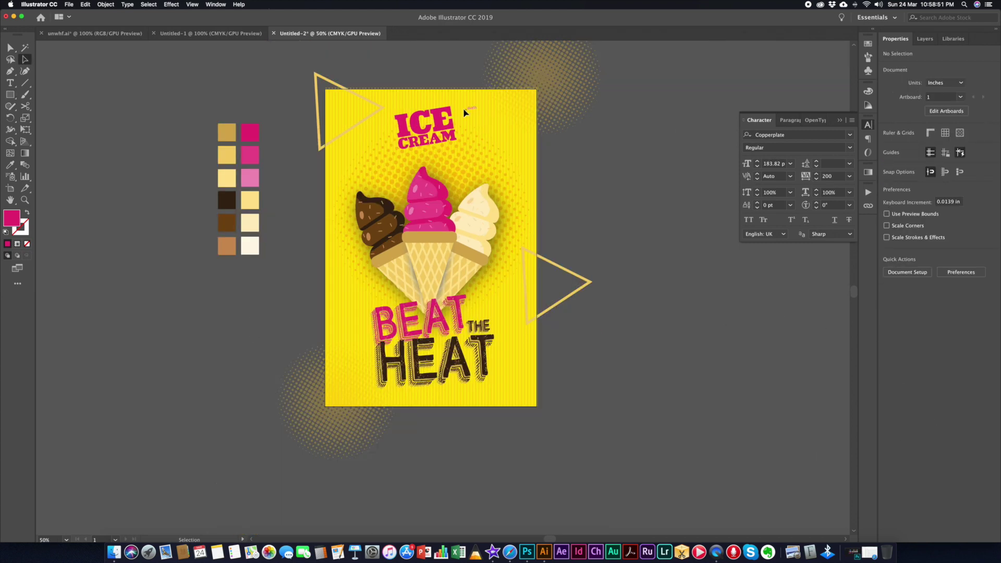
click(24, 94)
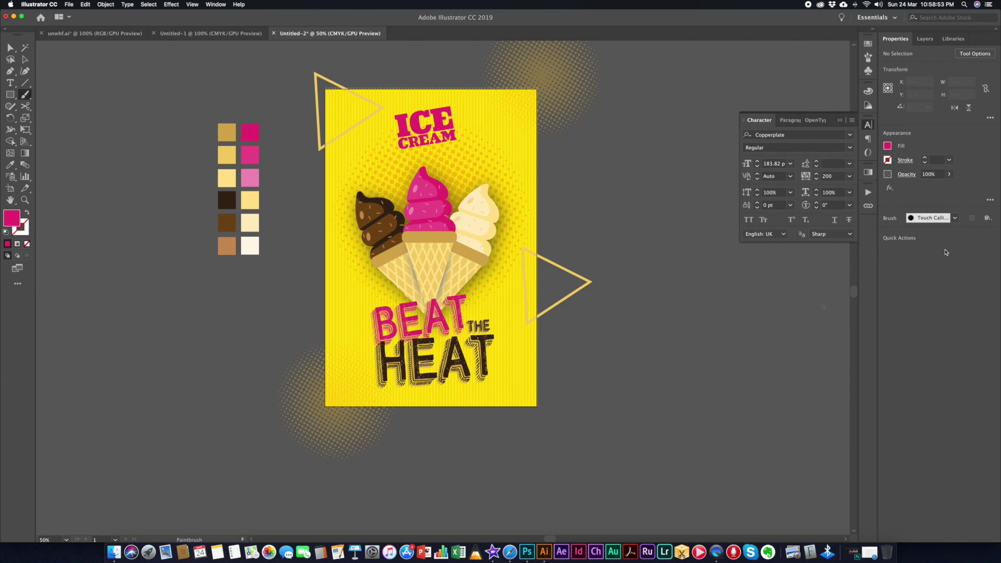
click(956, 218)
click(908, 288)
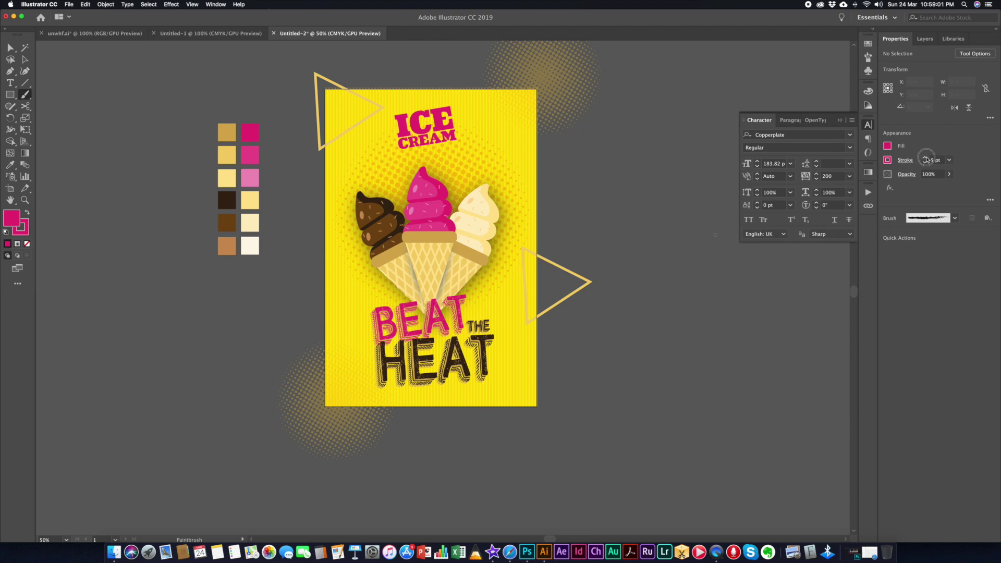
Step: Paint a pink blob beside the poster and expand the brush stroke into a filled shape
drag(624, 313, 693, 302)
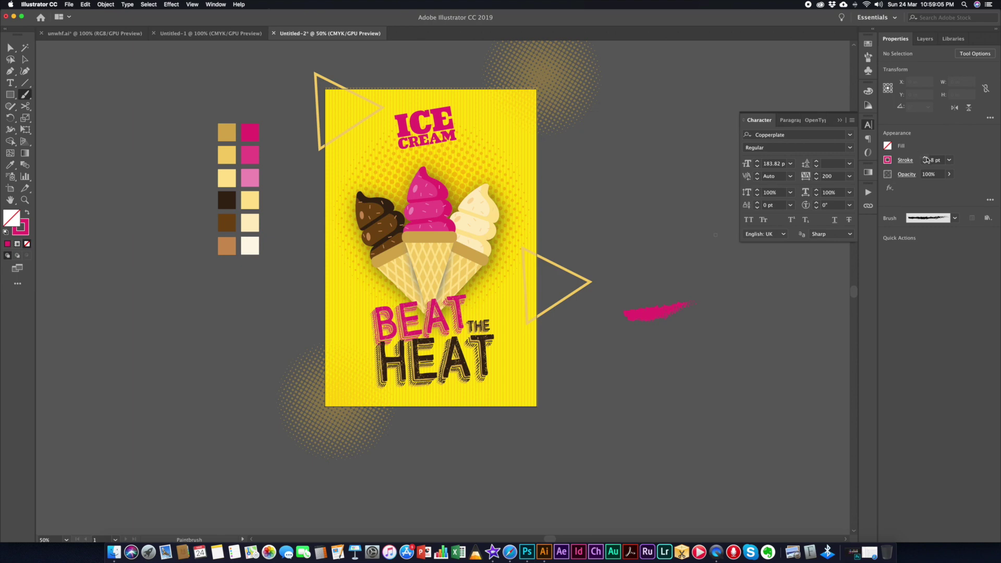
mouse_move(686, 323)
mouse_down()
mouse_move(647, 327)
mouse_move(653, 340)
mouse_move(636, 331)
mouse_move(706, 308)
mouse_move(633, 307)
mouse_move(693, 298)
mouse_move(630, 306)
mouse_move(694, 318)
mouse_move(675, 335)
mouse_move(701, 334)
mouse_up()
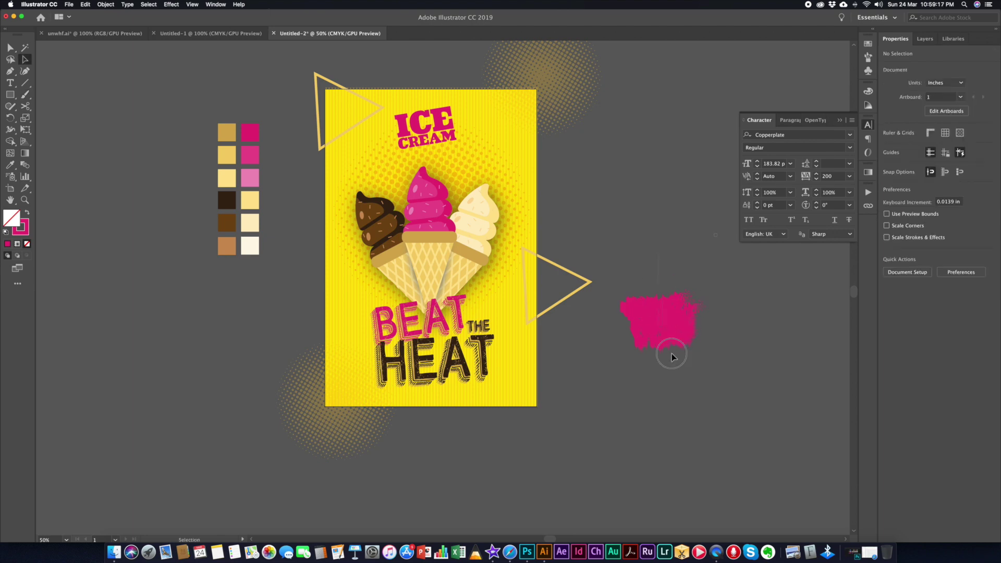
key(v)
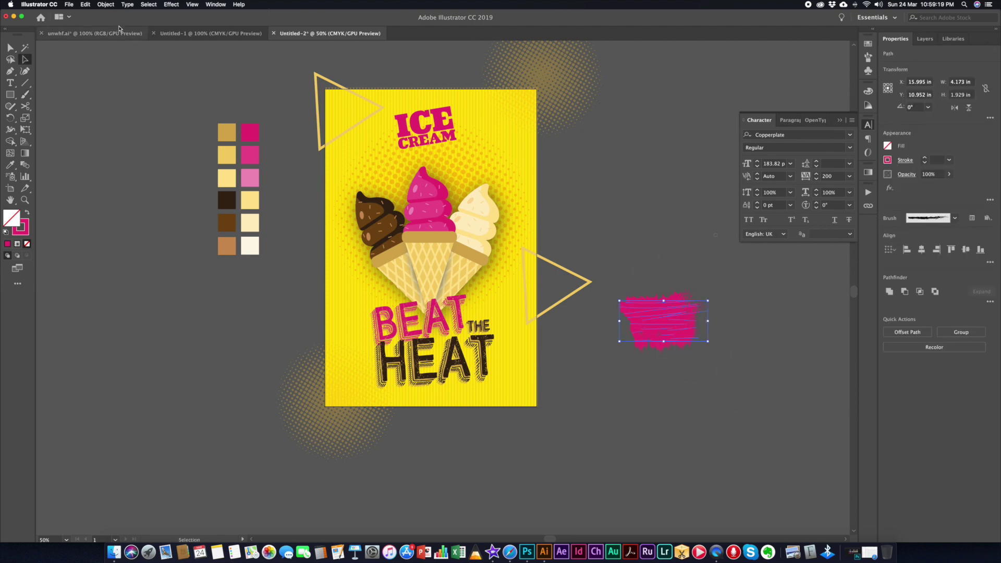
click(106, 4)
click(128, 90)
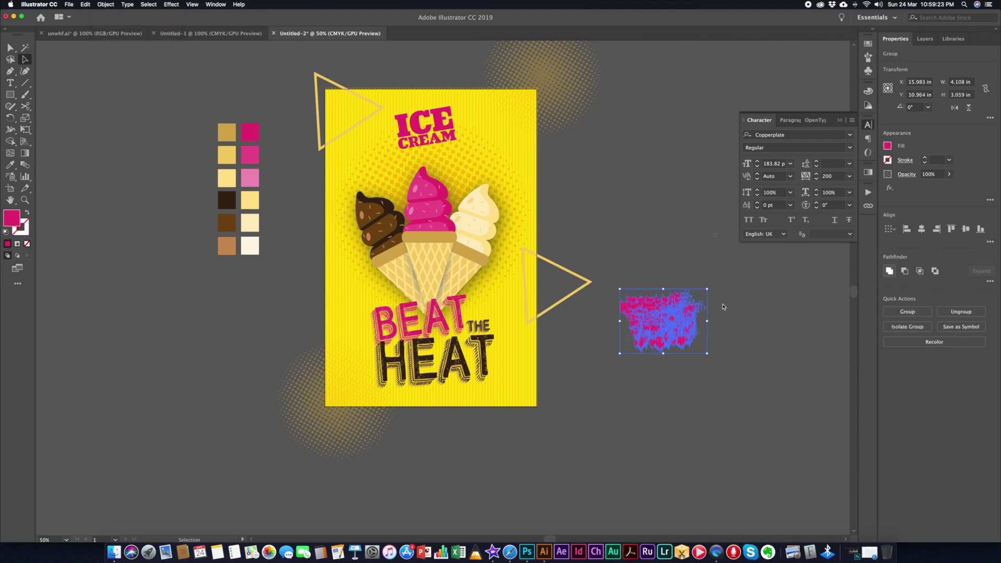
Step: Move the pink splash up and to the left, then select the ICE CREAM title
click(724, 305)
mouse_move(668, 328)
mouse_down()
mouse_move(649, 255)
mouse_move(632, 229)
mouse_up()
click(427, 130)
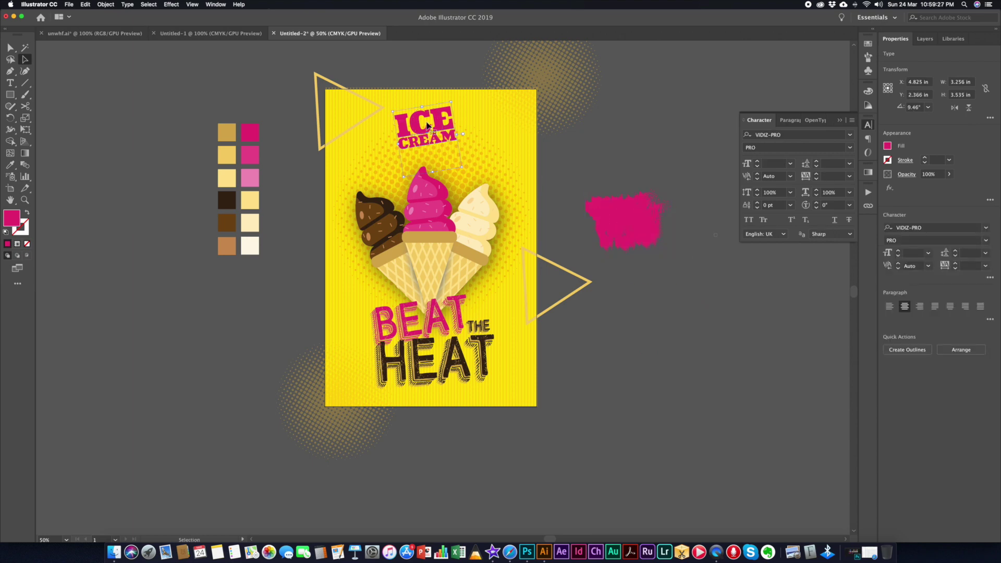
Step: Make ICE CREAM white, place it on the pink splash at the poster top, and group them
double_click(15, 222)
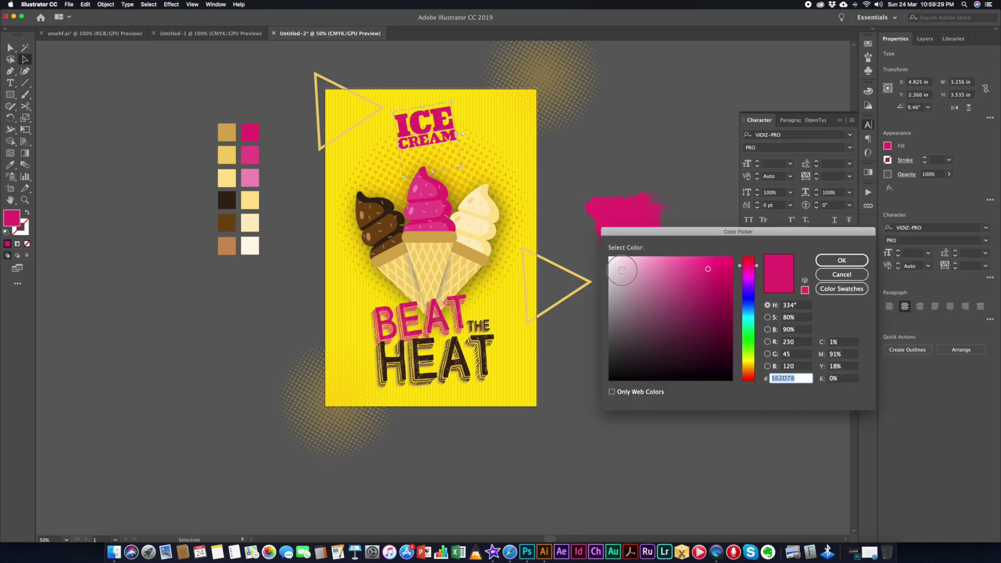
drag(622, 270, 605, 250)
click(842, 260)
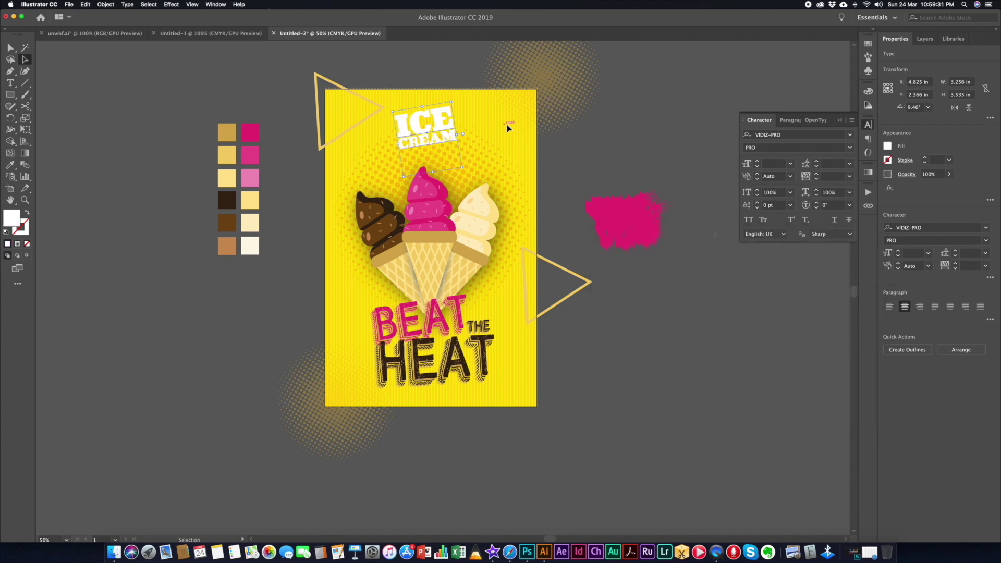
drag(449, 122, 655, 223)
mouse_move(678, 172)
mouse_down()
mouse_move(600, 250)
mouse_move(417, 125)
mouse_up()
key(super+g)
Step: Move the BEAT THE HEAT text lower on the poster
click(431, 253)
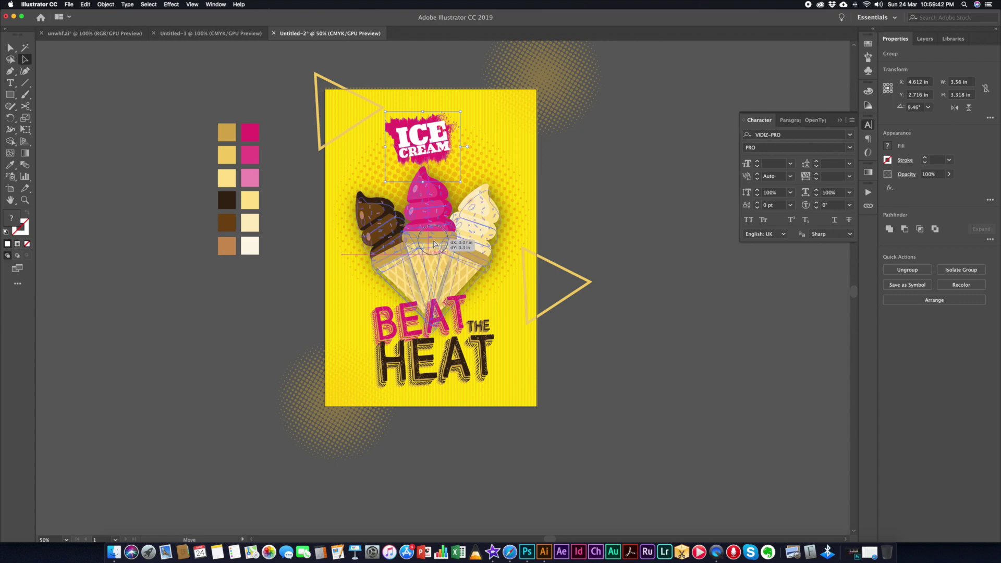
click(457, 356)
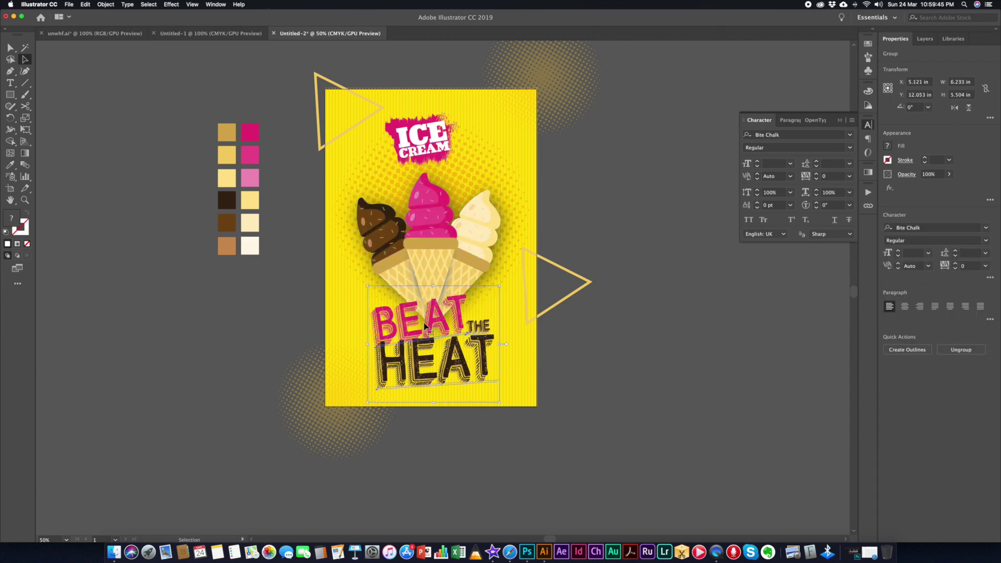
drag(425, 326, 442, 346)
click(621, 384)
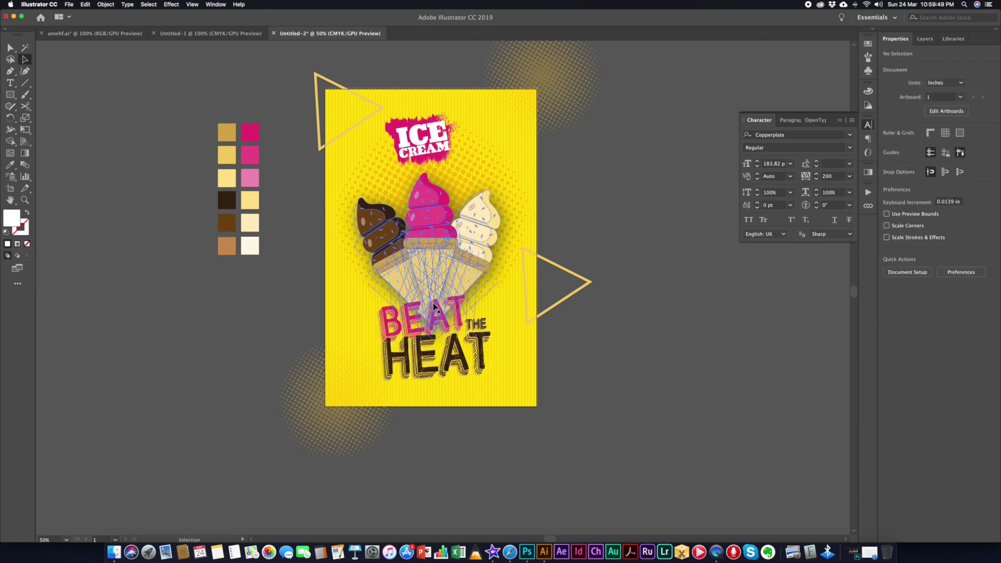
Step: Start a new text line beside the poster with the Type tool
click(413, 133)
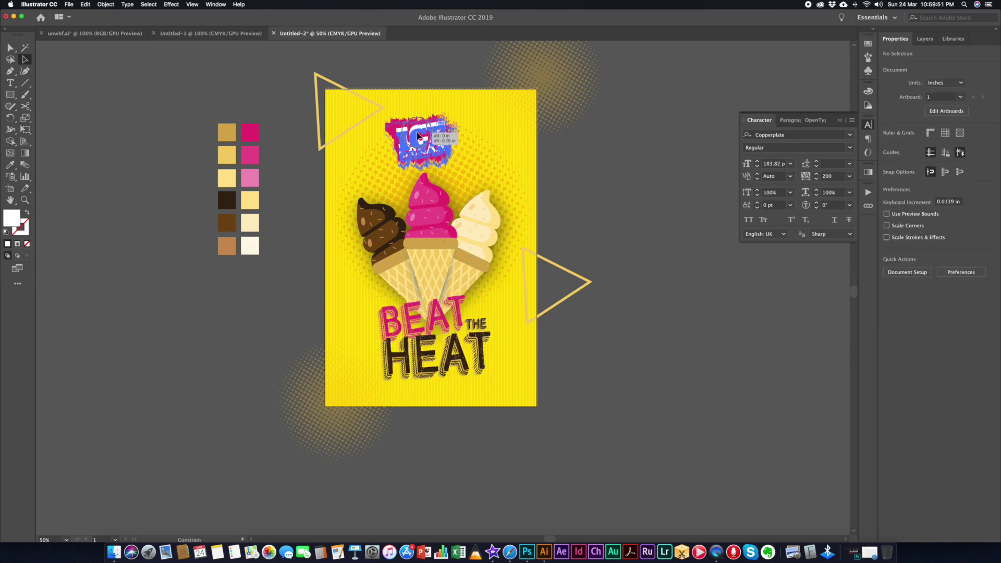
key(t)
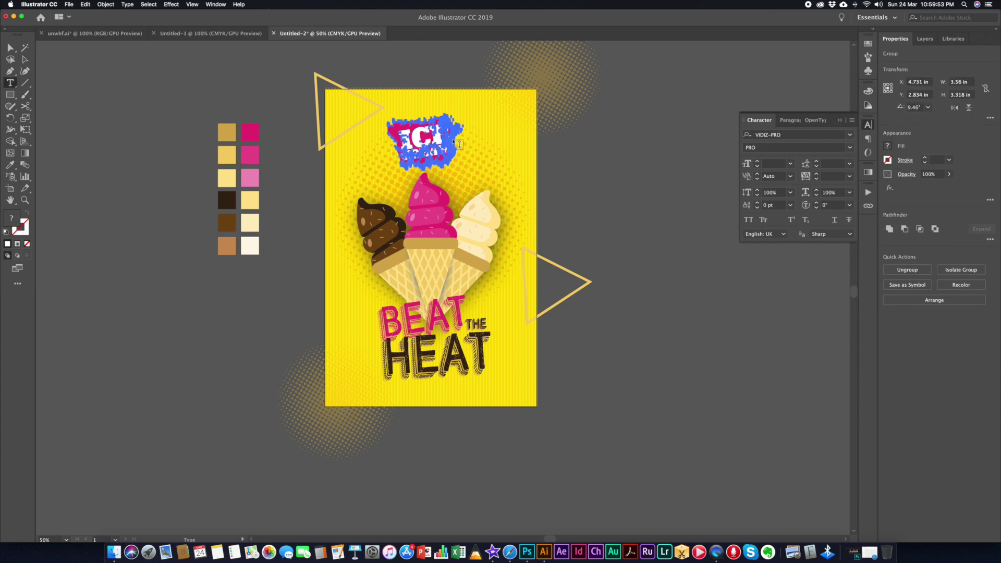
click(626, 198)
Step: Type centre-aligned THIS SUMMER text
text(THU)
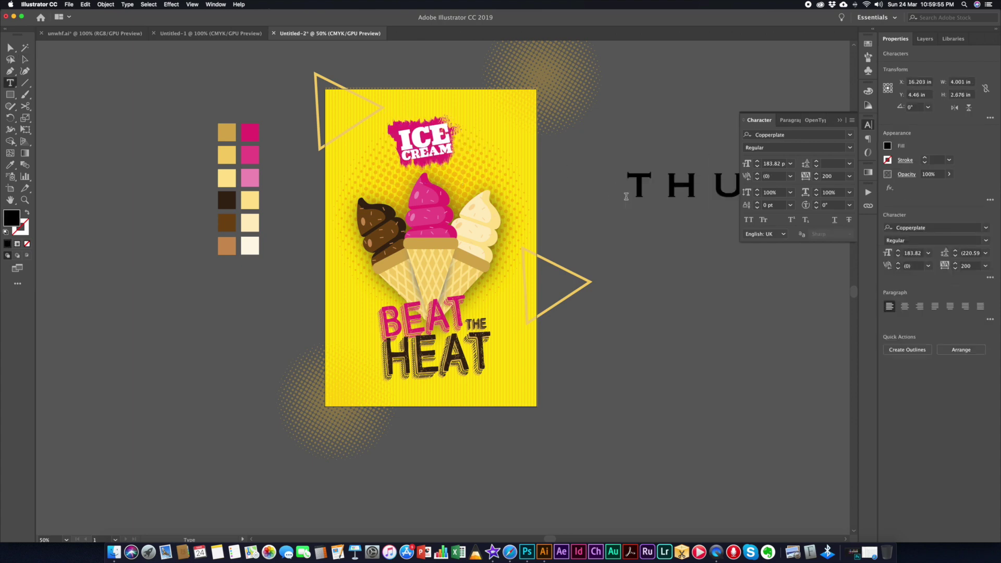
key(BackSpace)
text(S SUM)
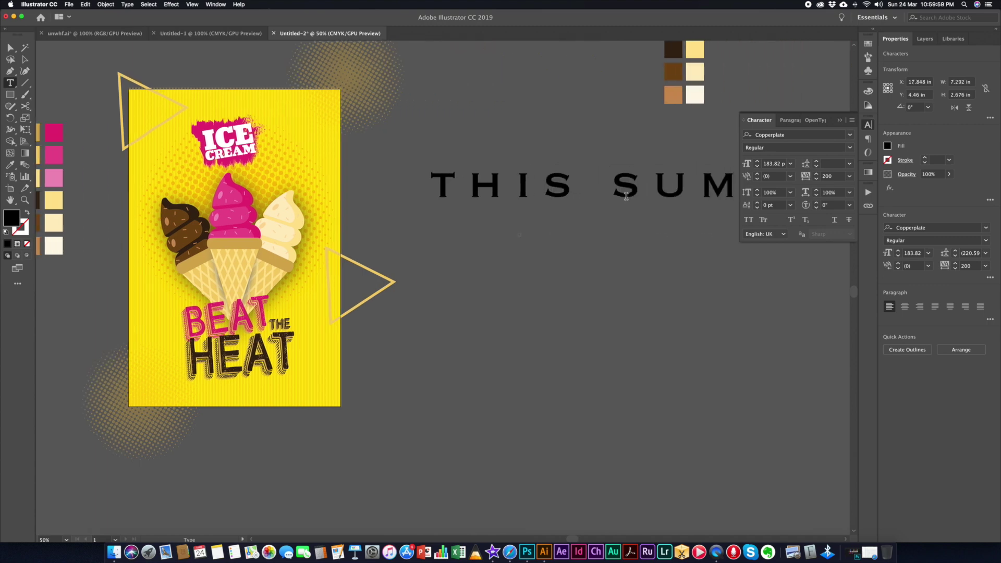
text(MER)
key(super+a)
key(super+shift+c)
click(25, 59)
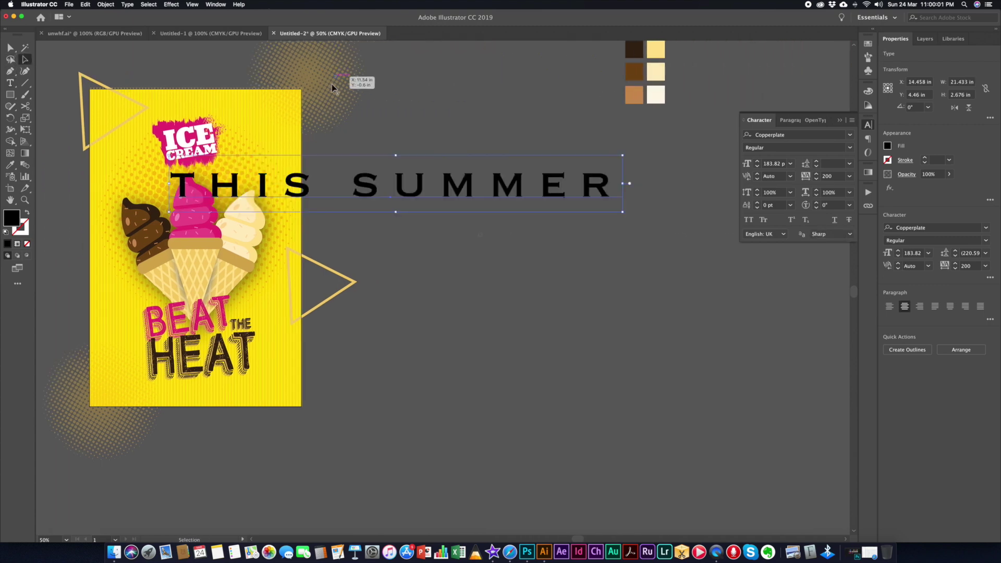
Step: Set THIS SUMMER tracking to 400, then shrink it and place it at the poster top
click(850, 178)
click(836, 177)
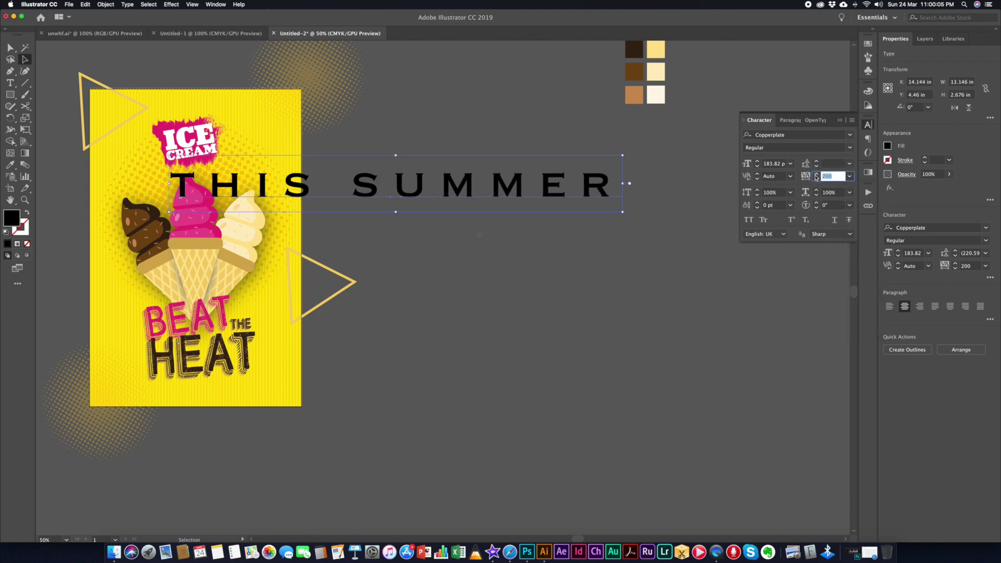
text(4)
key(Return)
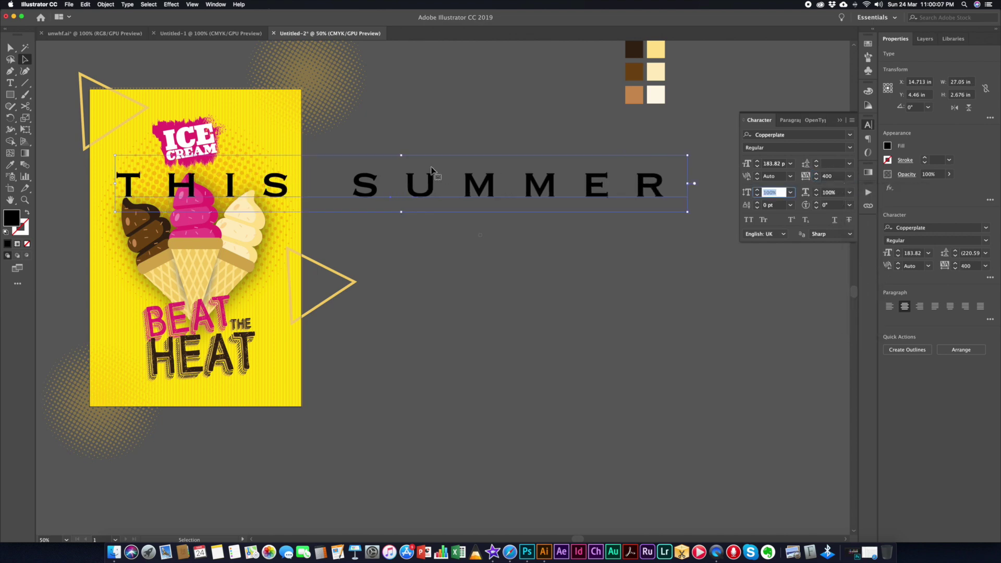
mouse_move(400, 156)
mouse_down()
mouse_move(404, 200)
mouse_move(541, 259)
mouse_move(341, 135)
mouse_move(352, 142)
mouse_up()
scroll(556, 188, down, 4)
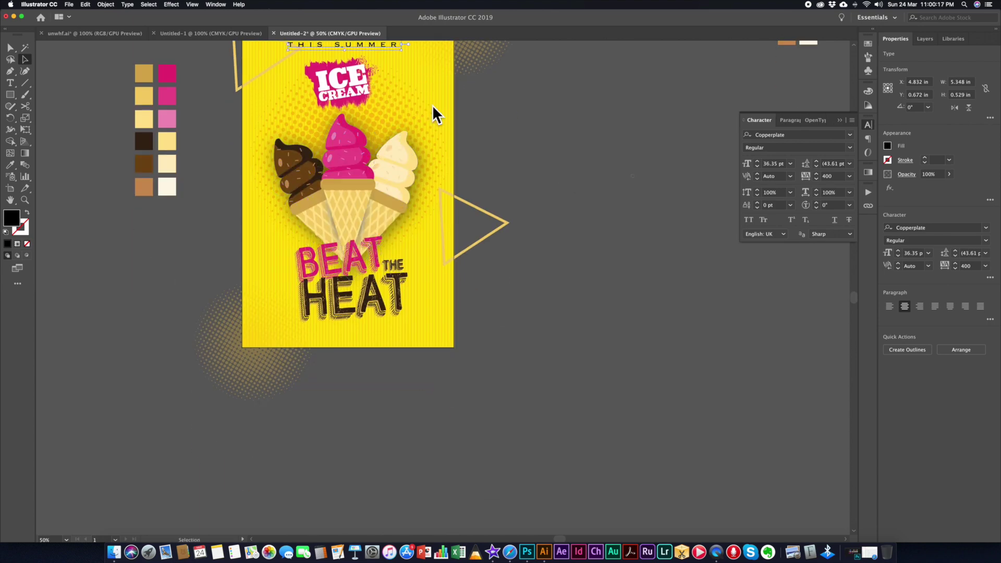
Step: Pan to the poster bottom and draw a thin black rectangle across it
click(487, 286)
drag(359, 282, 379, 237)
click(11, 94)
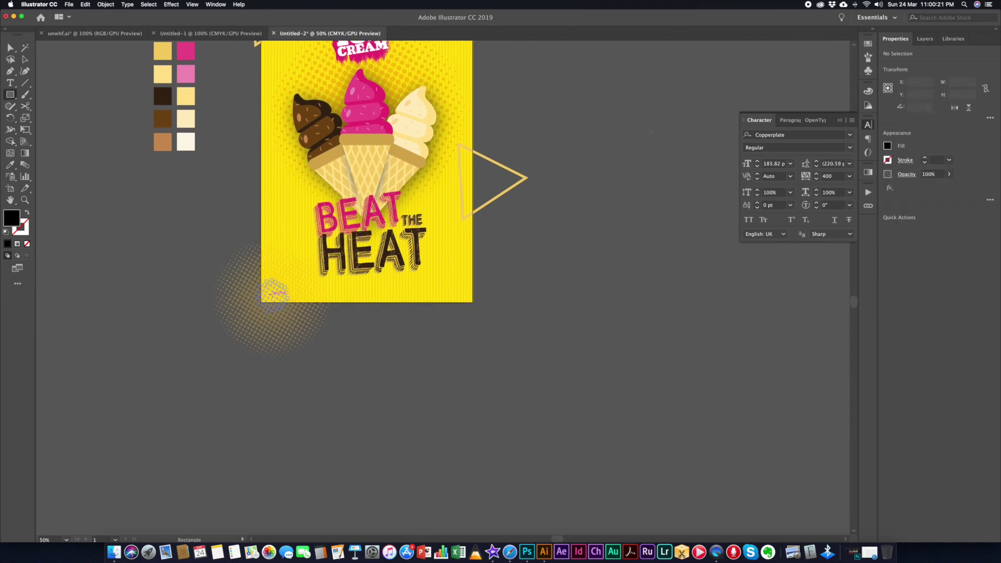
drag(306, 279, 359, 301)
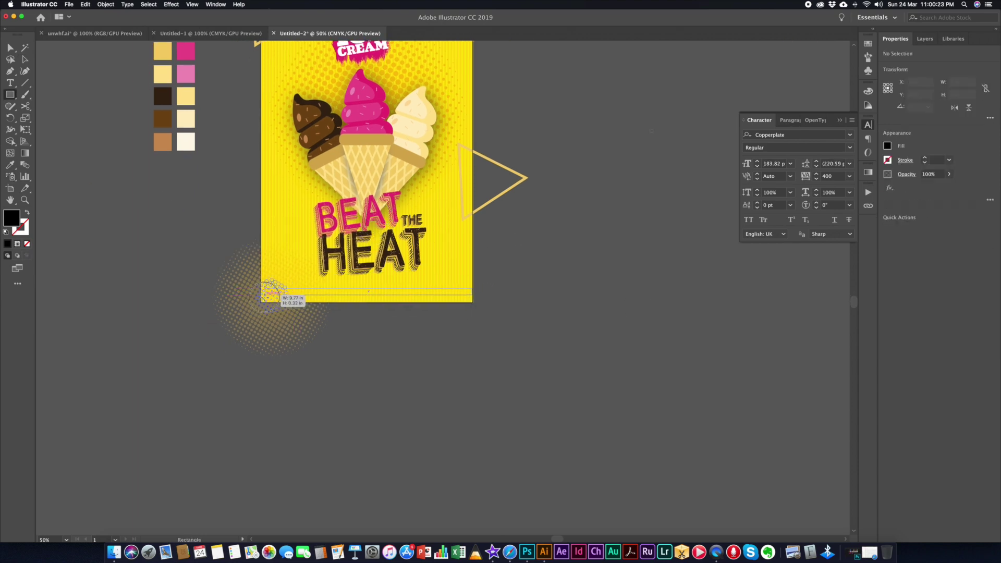
drag(359, 301, 262, 288)
Step: Raise the bar's top edge slightly and start a new text line below the poster
key(a)
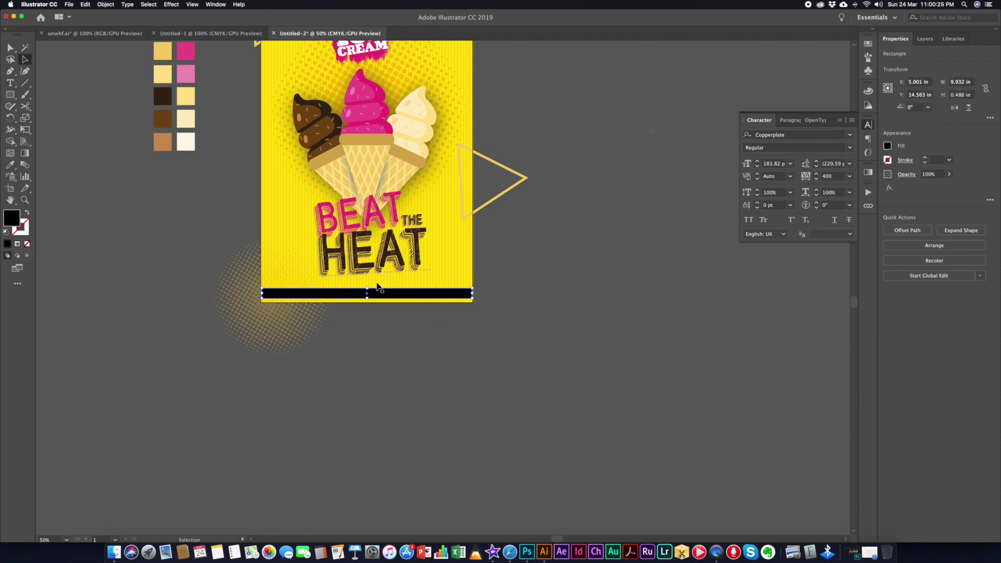
drag(367, 289, 372, 286)
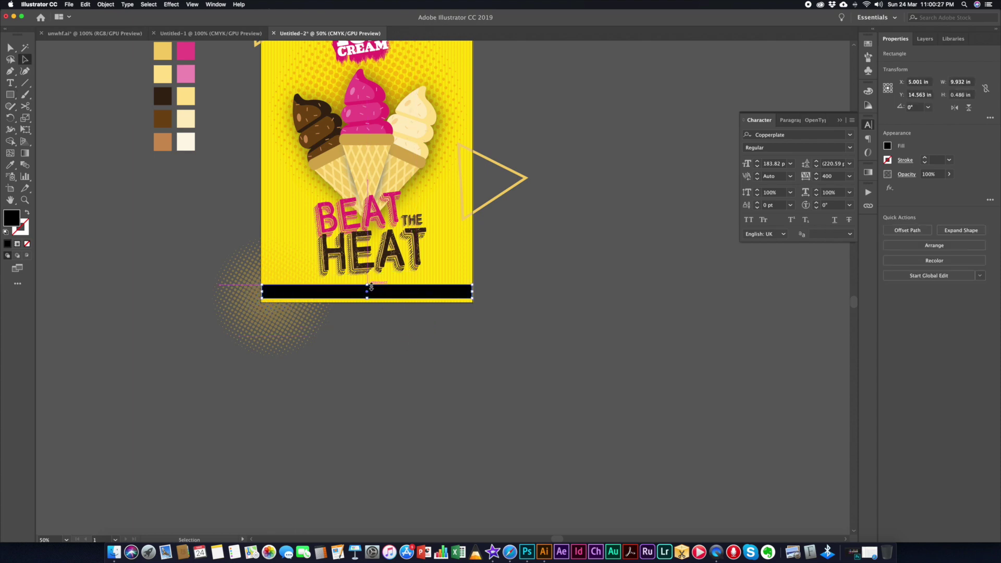
key(t)
click(558, 308)
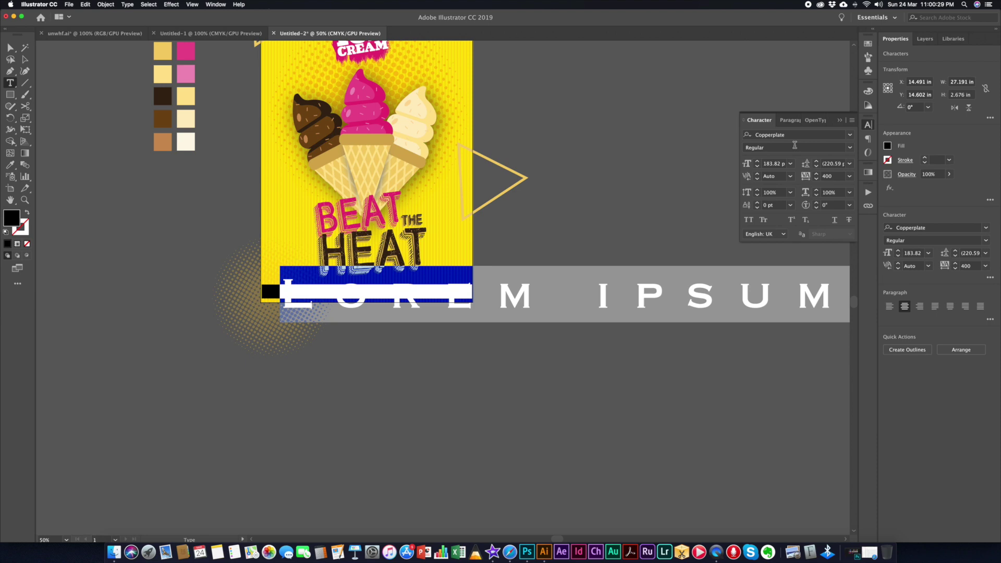
Step: Reset letter spacing to 0 and type 'EMAIL :' followed by the email address
click(849, 176)
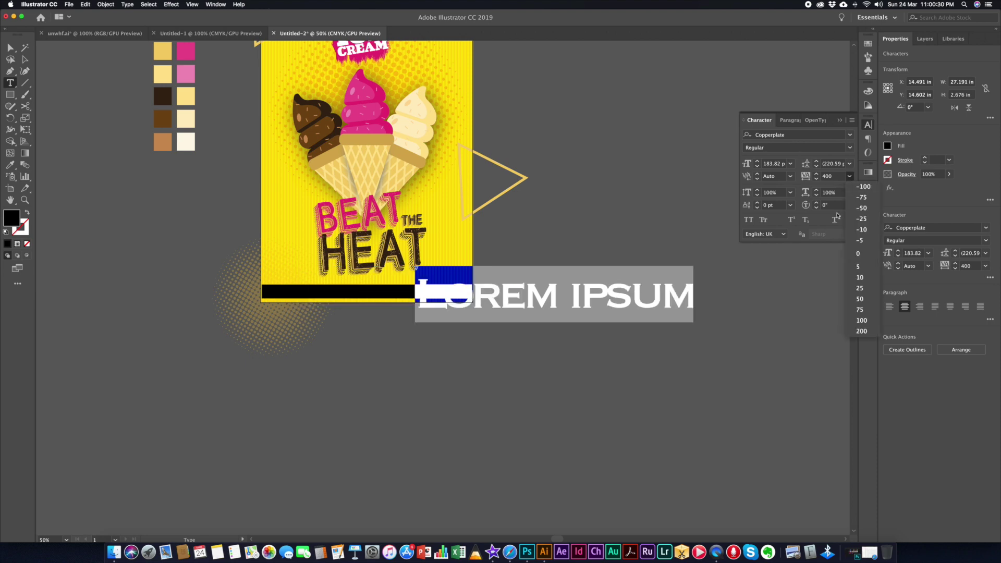
click(862, 255)
text(M)
key(BackSpace)
text(EMAIL)
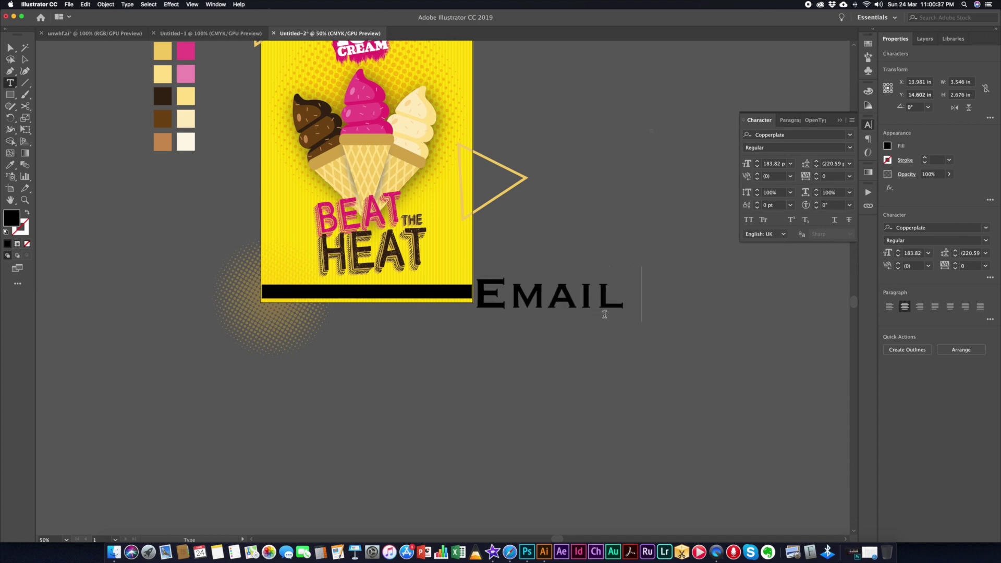
text( :)
key(BackSpace)
key(BackSpace)
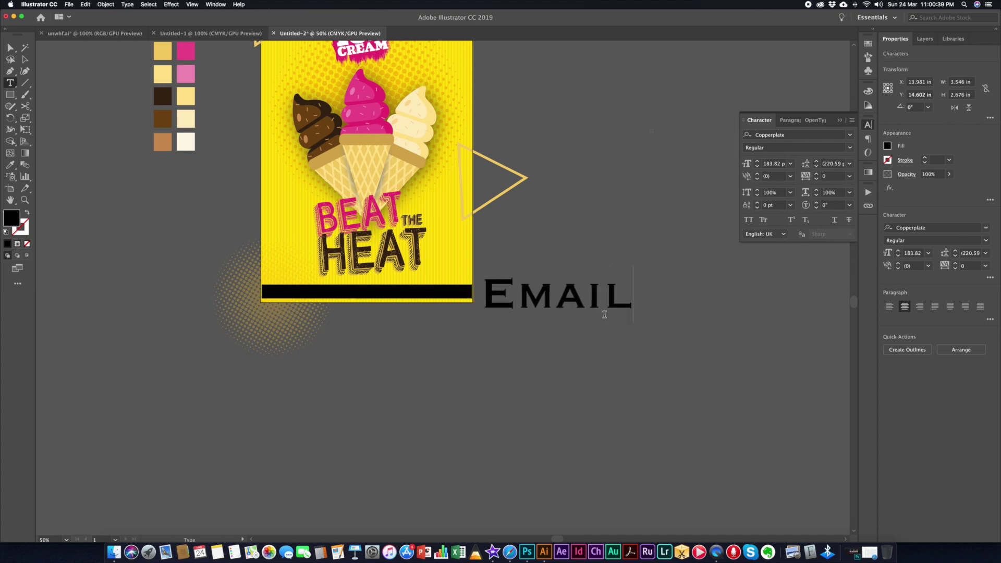
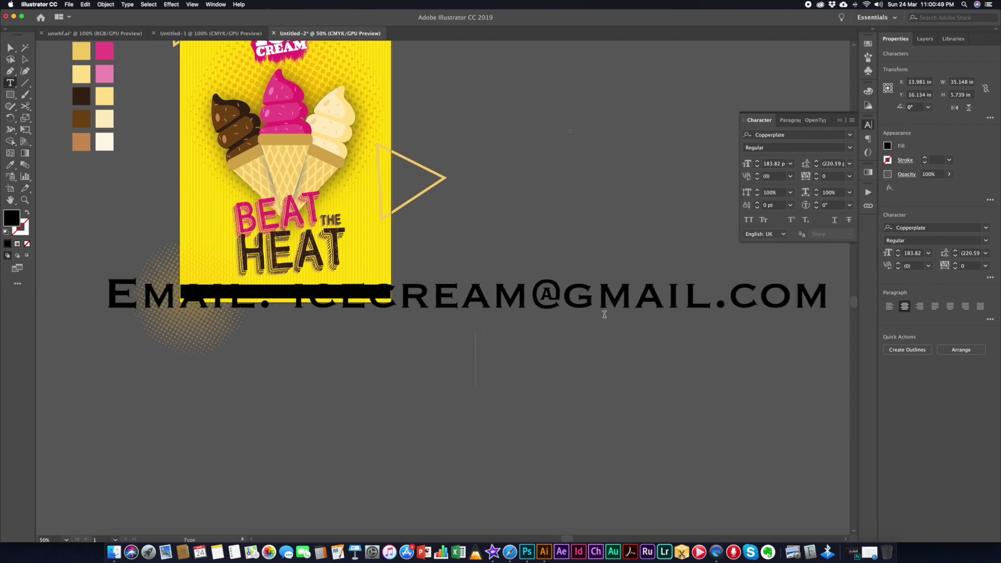
Step: Append '| PHONE:' and the phone number, replacing the semicolon with a colon
key(Return)
key(BackSpace)
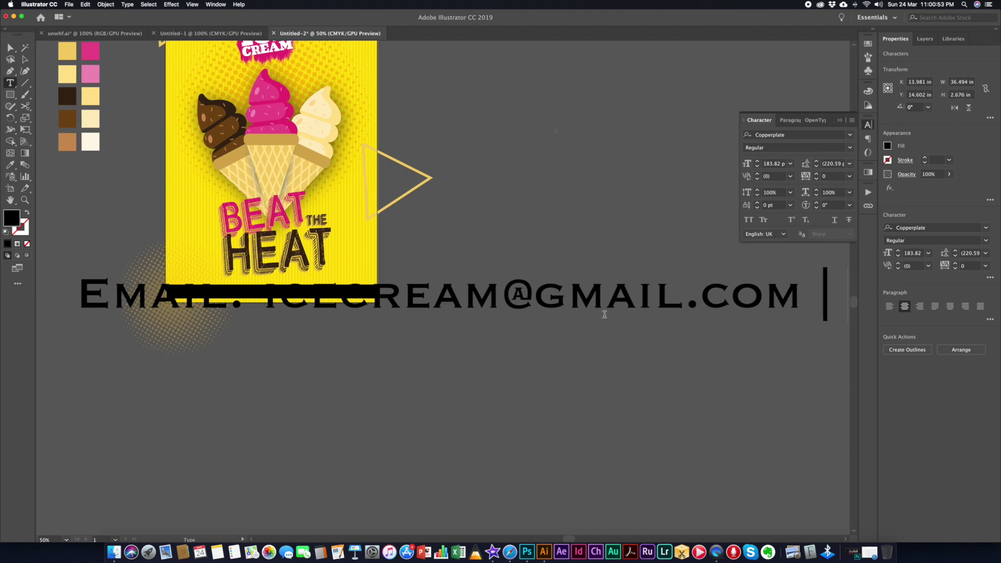
text(| PHONE; )
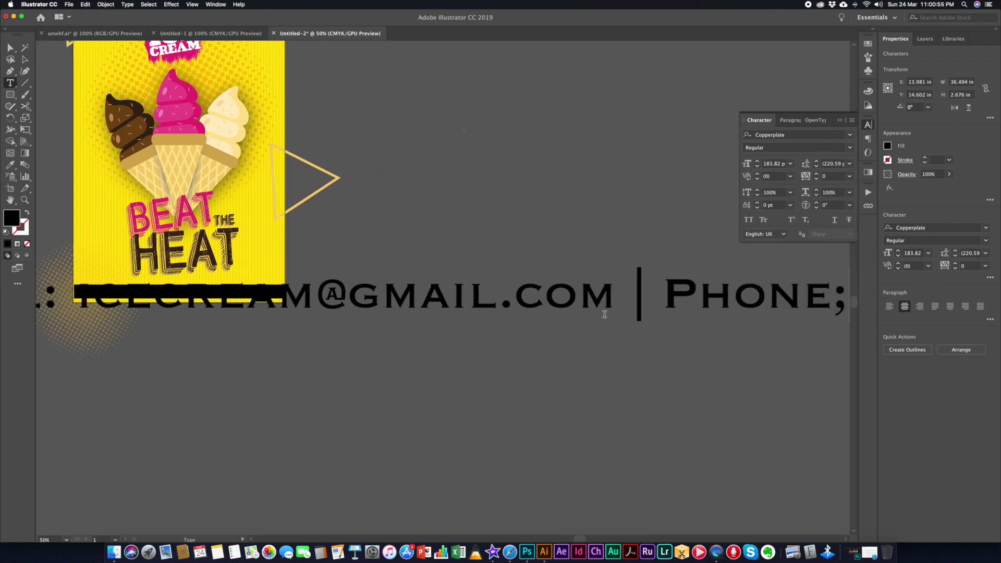
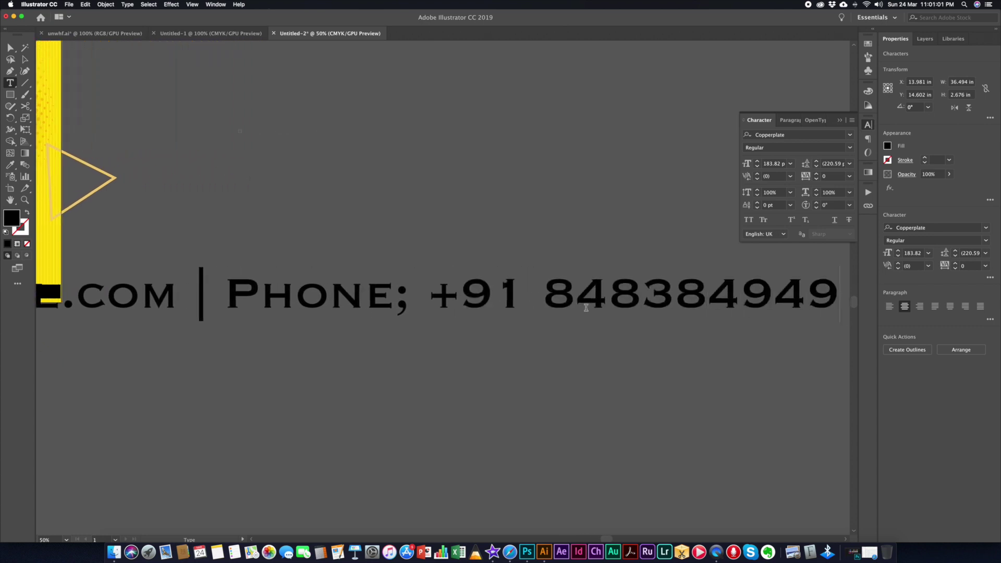
click(412, 302)
key(BackSpace)
text(:)
Step: Scale the contact line down to poster width and select the black bar
key(super+a)
click(24, 71)
click(25, 59)
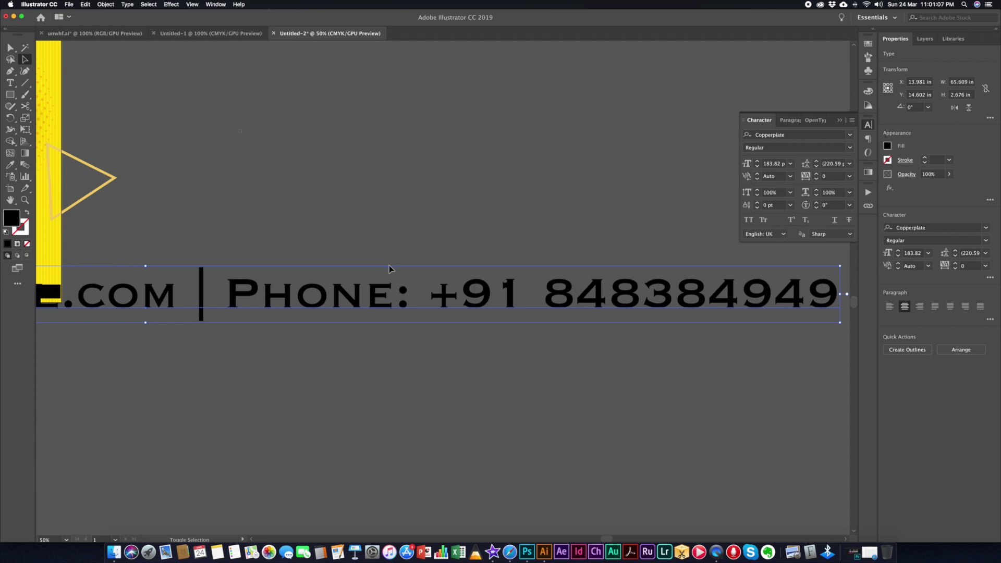
drag(147, 266, 172, 305)
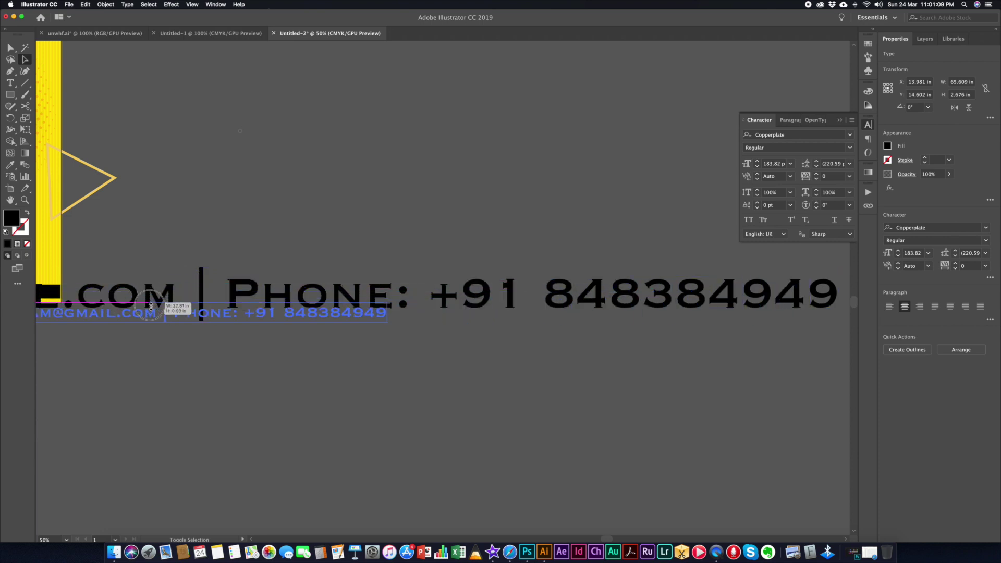
scroll(365, 346, left, 10)
scroll(365, 346, up, 1)
click(461, 330)
Step: Fill the bottom bar with the ice cream pink, after briefly trying chocolate brown
key(i)
click(402, 127)
key(a)
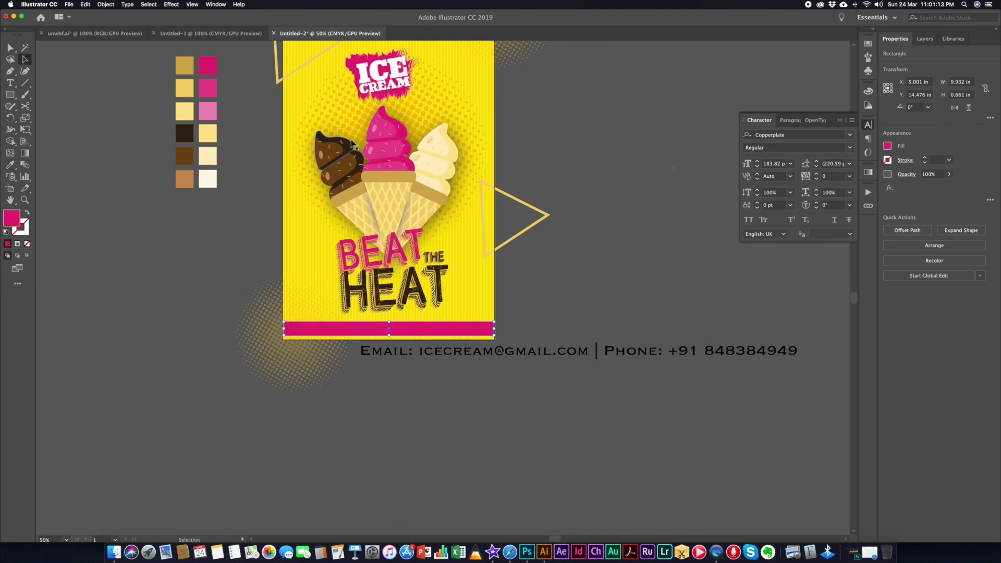
key(i)
click(352, 141)
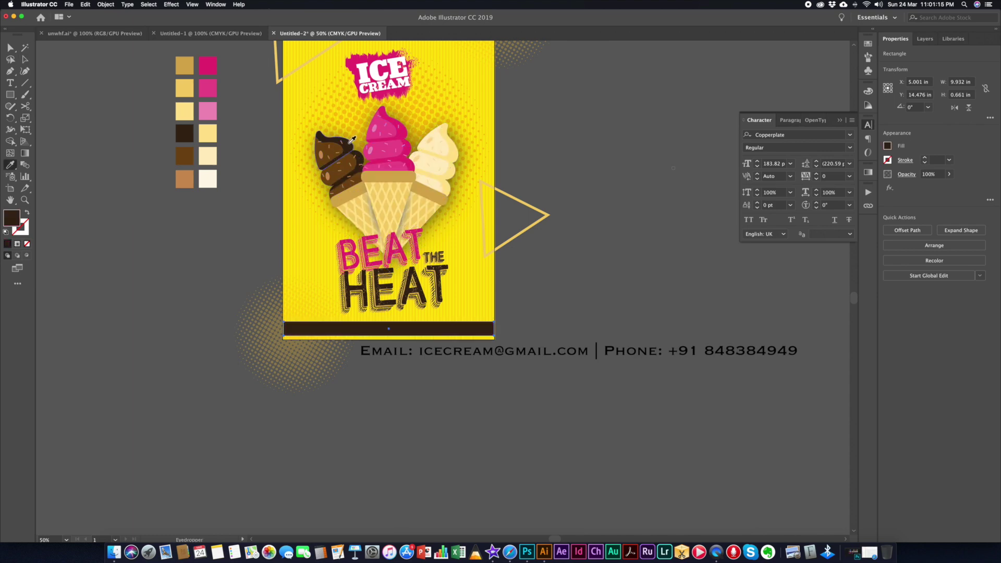
click(399, 123)
key(a)
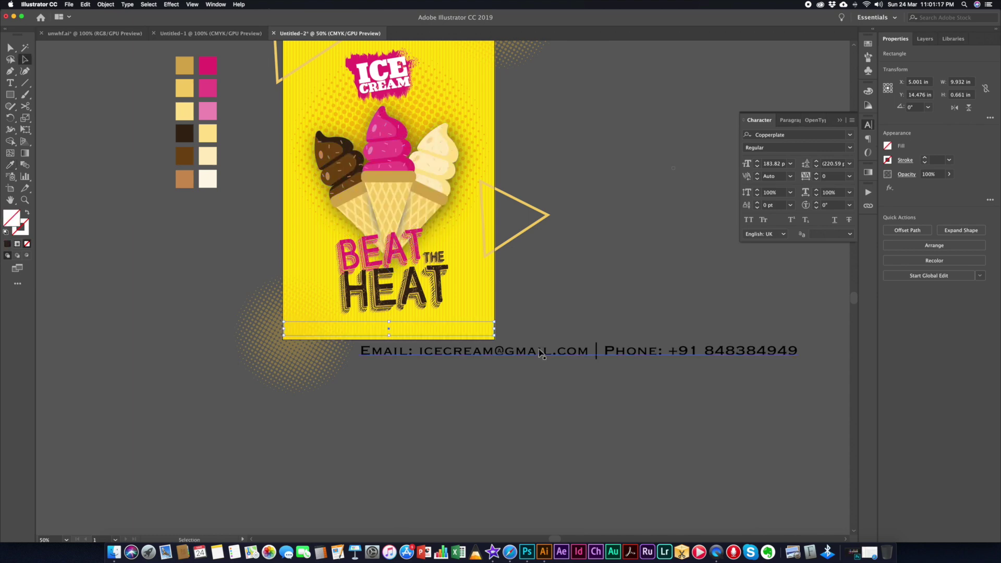
key(i)
click(397, 121)
key(a)
Step: Make the contact text white and set it in All Caps
click(623, 347)
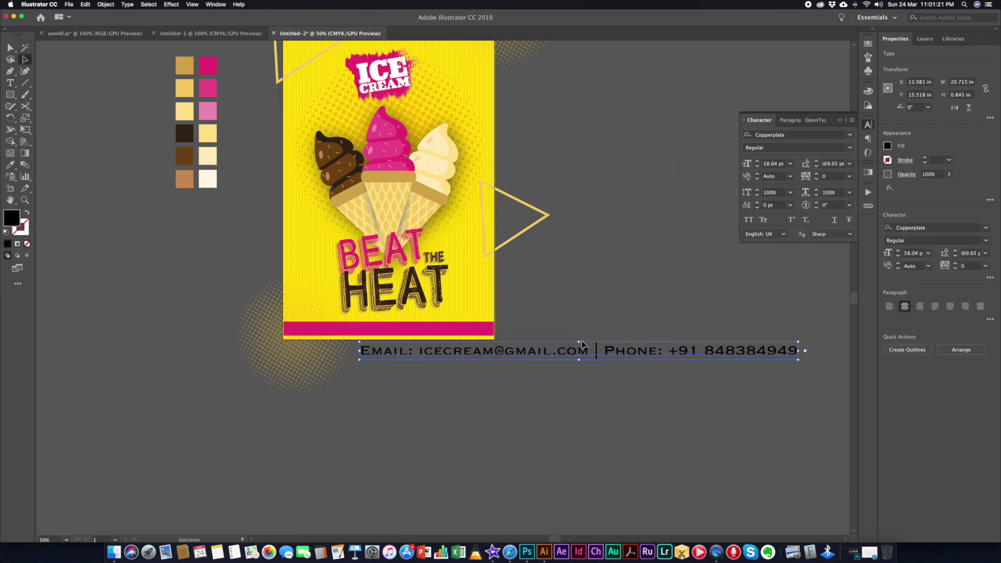
key(i)
click(377, 56)
key(a)
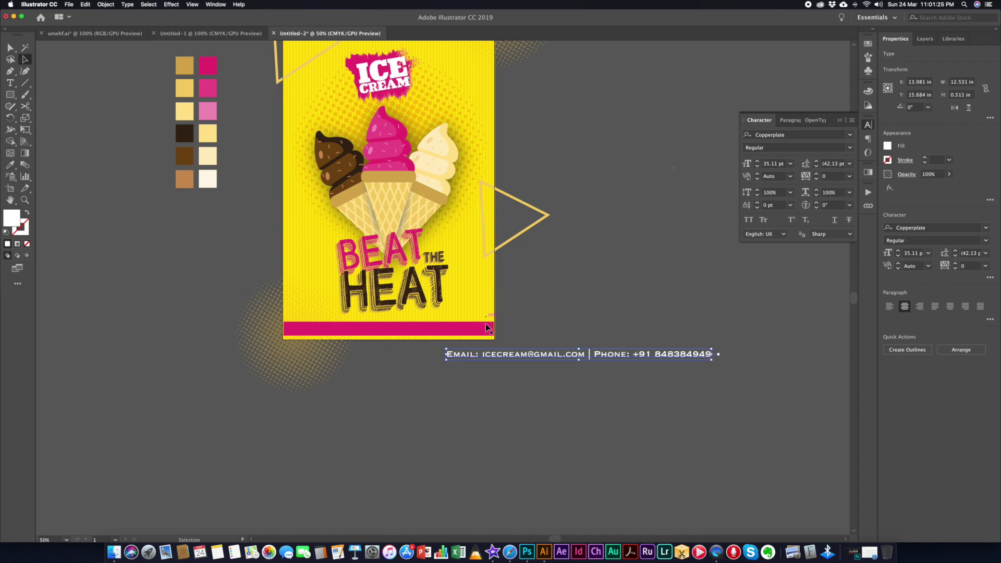
click(749, 220)
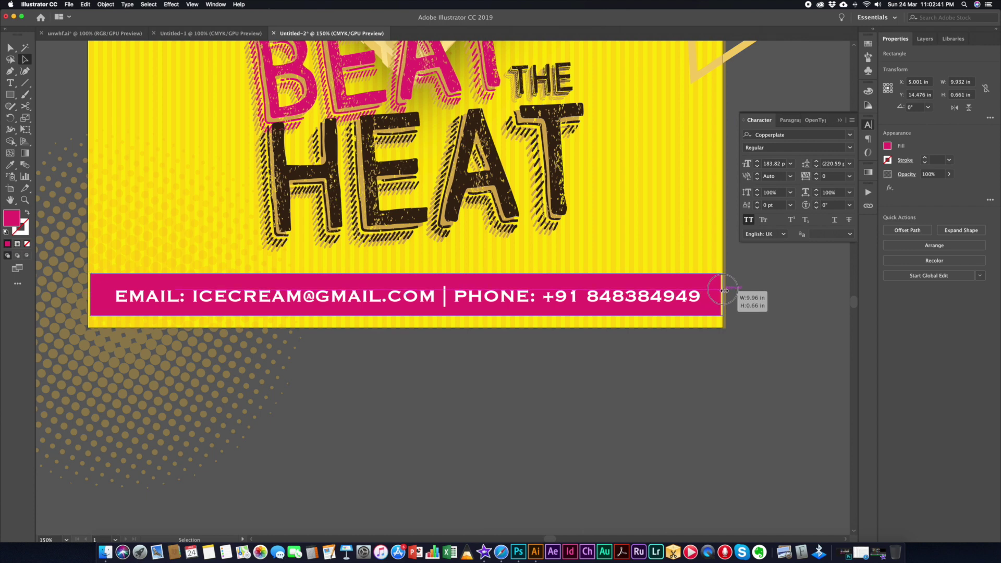
Step: Widen the pink bar slightly to the right and zoom out to the whole poster
drag(724, 292, 725, 292)
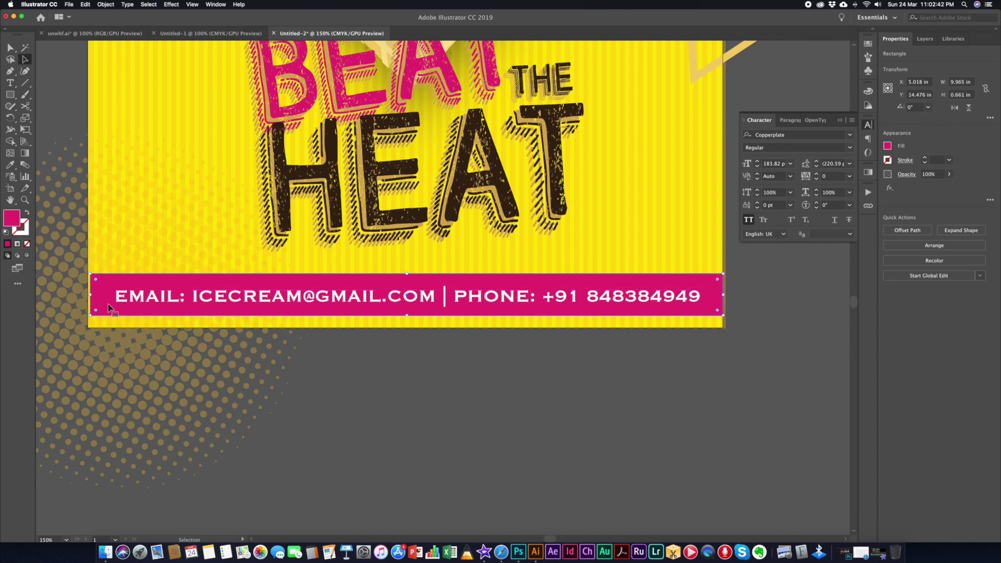
click(502, 468)
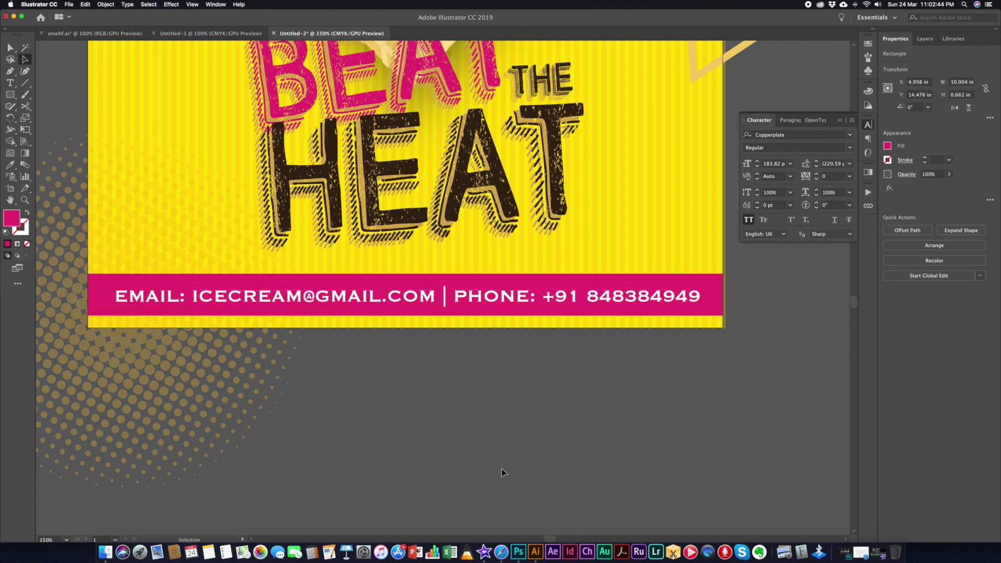
key(super+minus)
key(super+minus)
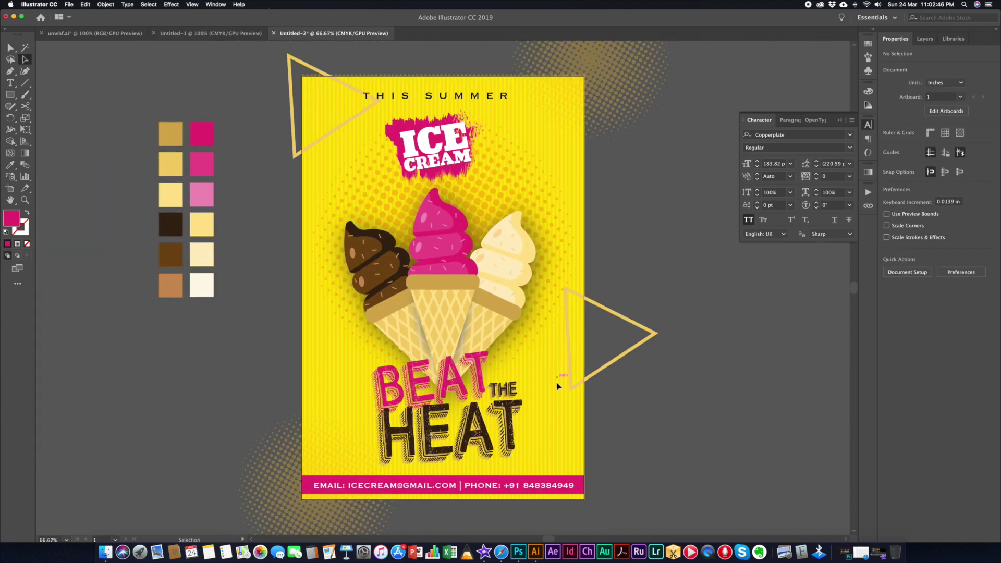
Step: Give the right-hand and top-left triangles white strokes in the Color Picker
click(628, 319)
double_click(25, 231)
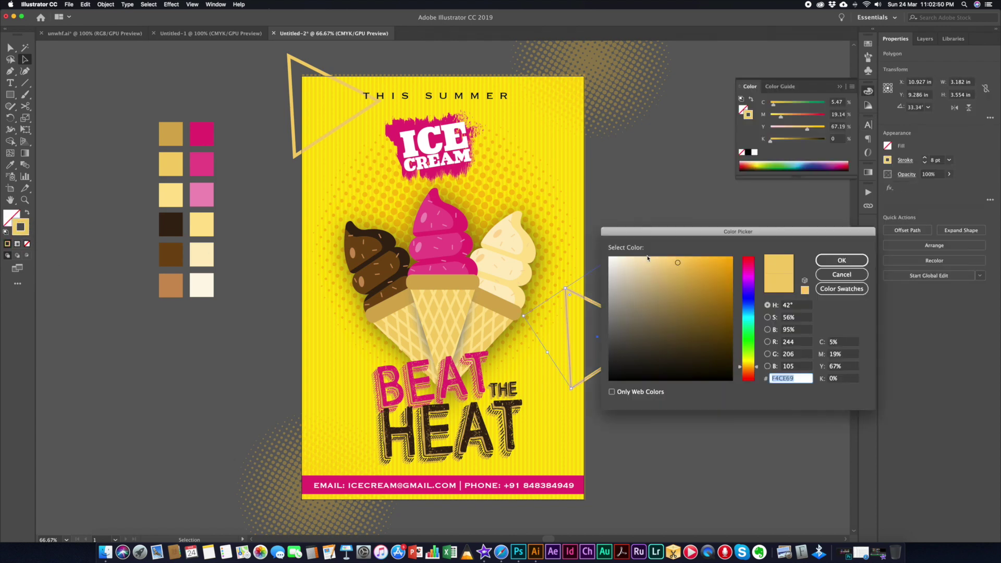
click(609, 257)
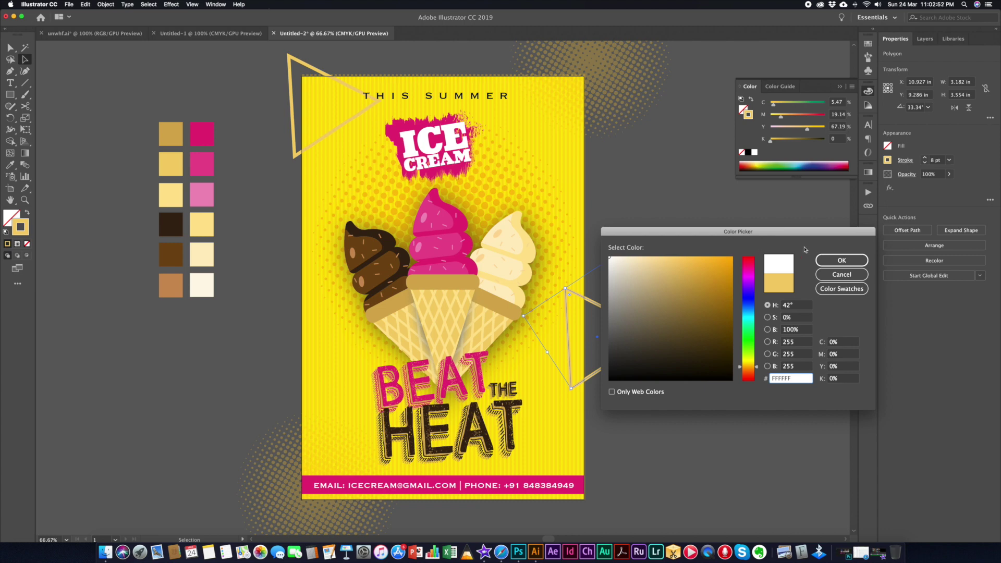
click(832, 259)
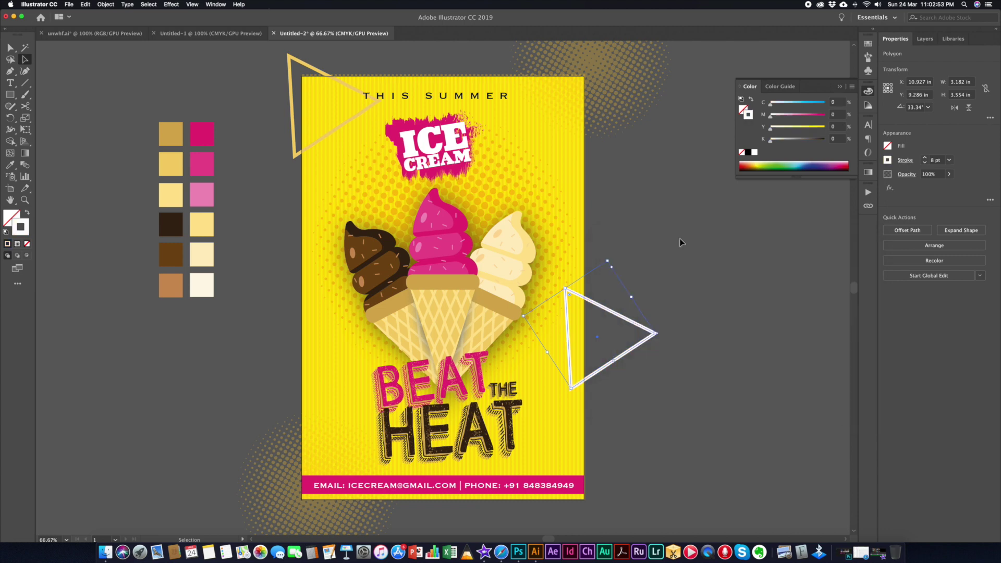
click(641, 208)
click(294, 140)
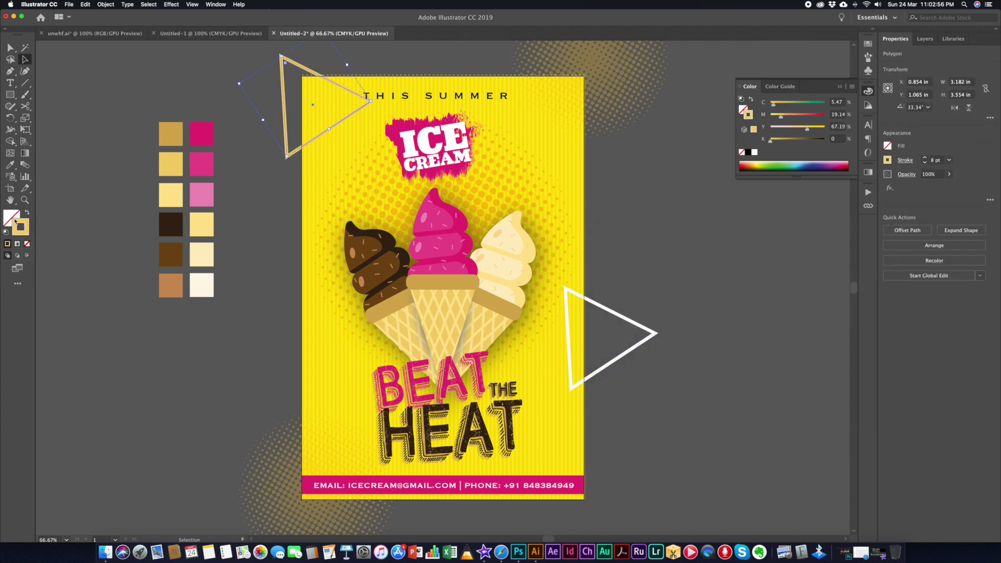
double_click(19, 226)
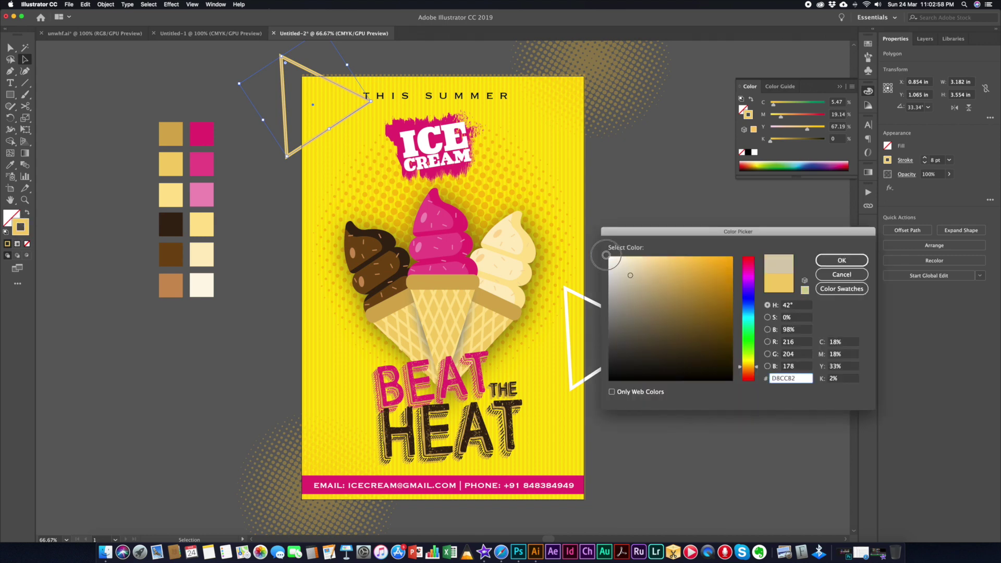
click(610, 257)
click(842, 261)
click(264, 331)
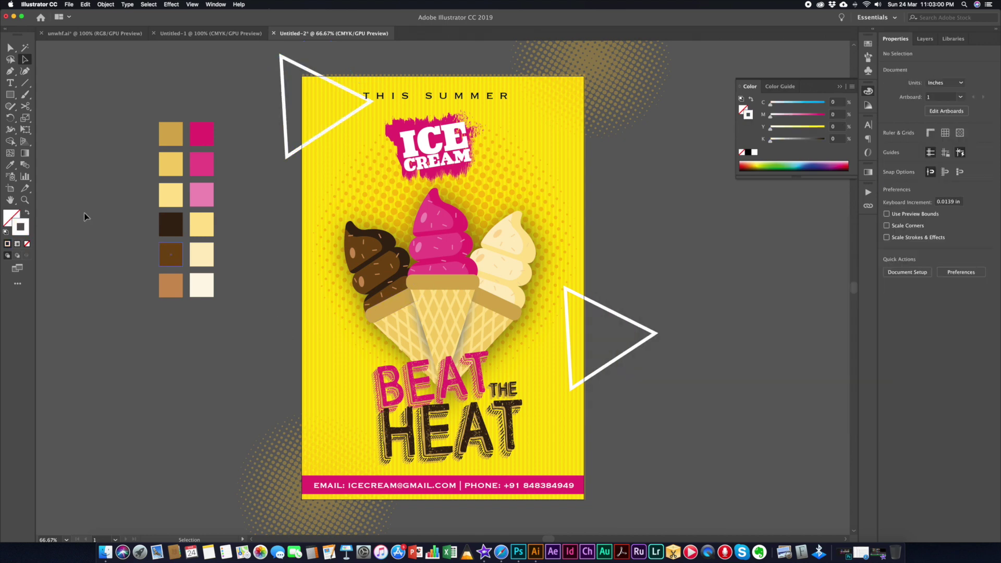
Step: Draw a circle left of the poster, make it white with no stroke, and enlarge it
drag(10, 95, 47, 118)
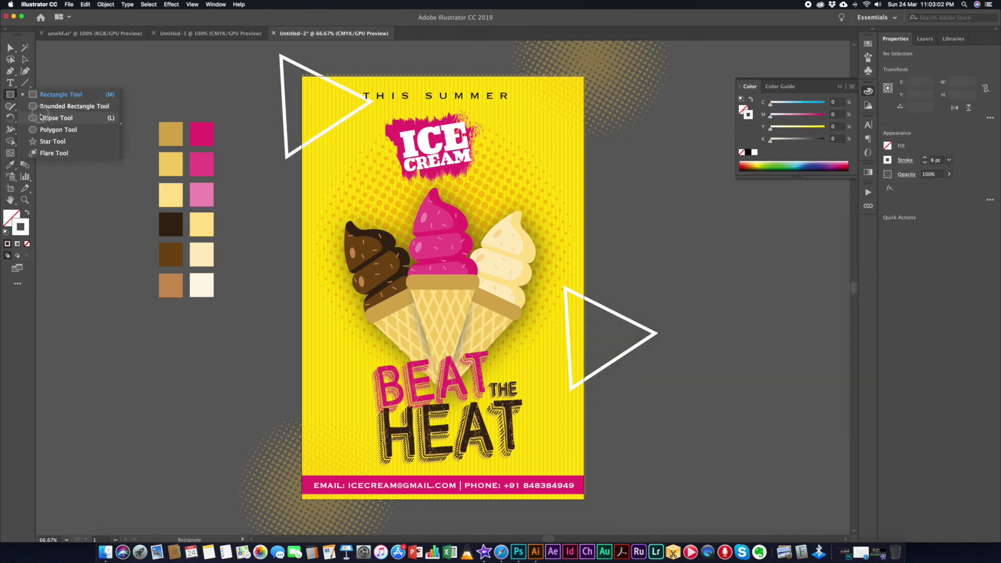
mouse_move(217, 354)
mouse_down()
mouse_move(266, 402)
mouse_move(334, 382)
mouse_up()
key(v)
click(28, 213)
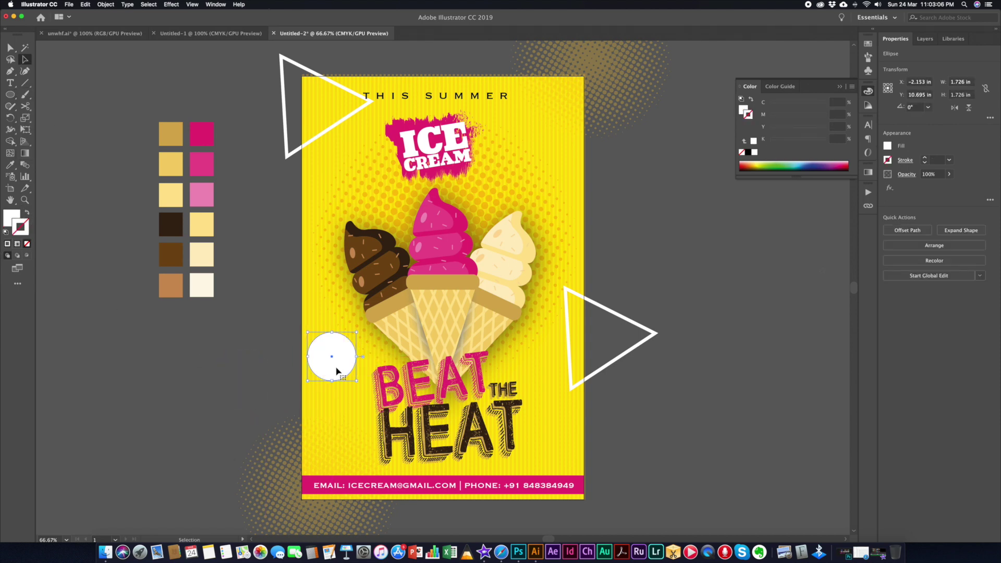
drag(334, 383, 345, 365)
Step: Try pink on the circle, revert to white, and start a text object left of the poster
key(i)
click(451, 208)
key(a)
key(super+z)
click(156, 356)
key(t)
click(197, 392)
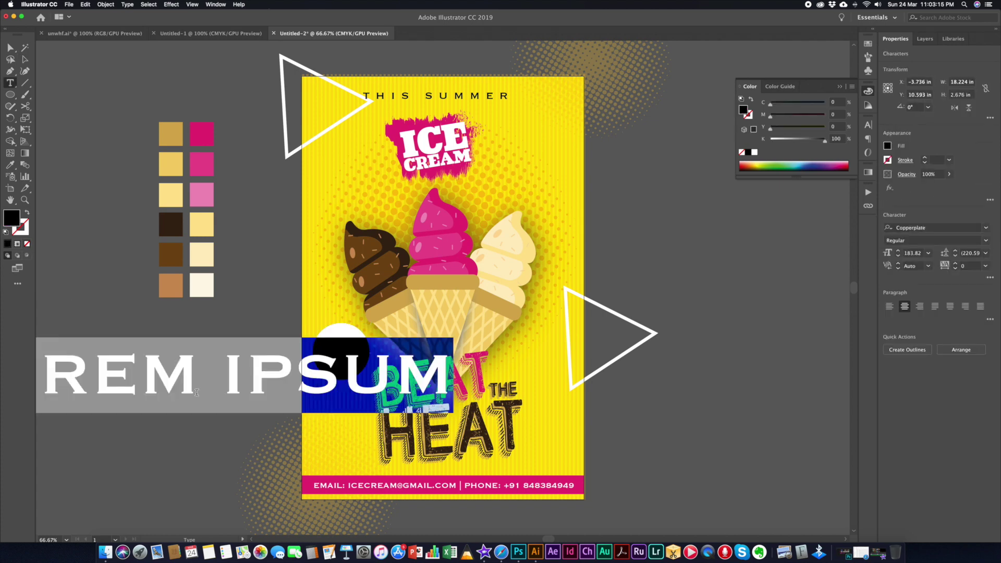
Step: Type the price 129 and search fonts for 'rup' to style its 1
text(29)
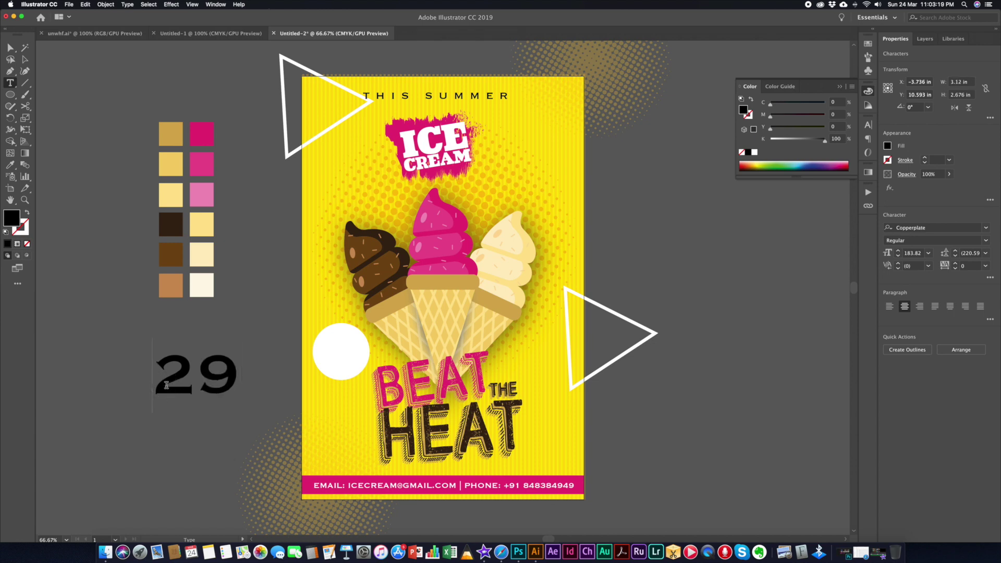
click(166, 386)
text(1)
drag(131, 372, 162, 371)
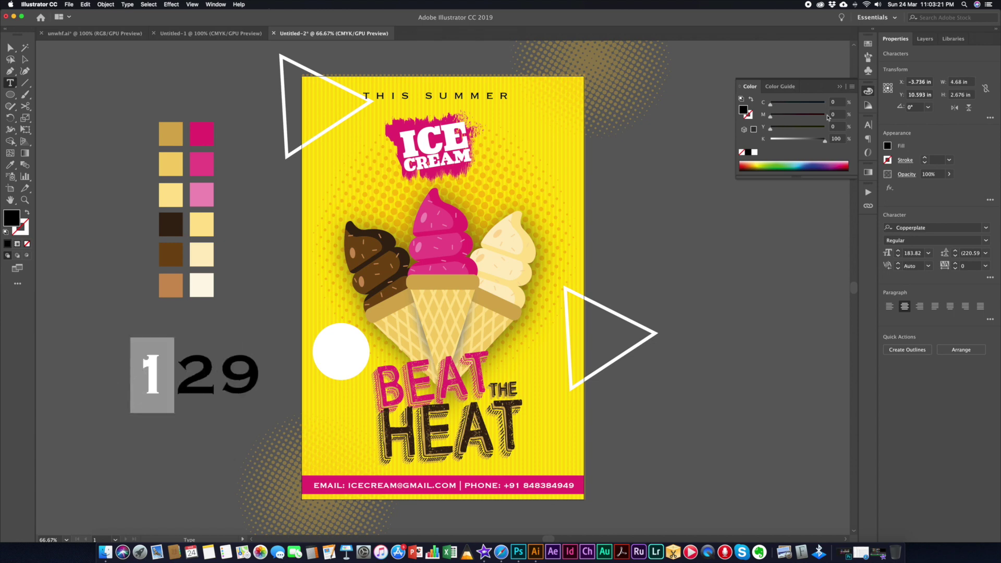
click(914, 228)
text(rup)
key(Escape)
click(914, 227)
text(rup)
key(Escape)
Step: Set the 129 text in Bebas Neue Bold
key(ctrl+a)
click(932, 227)
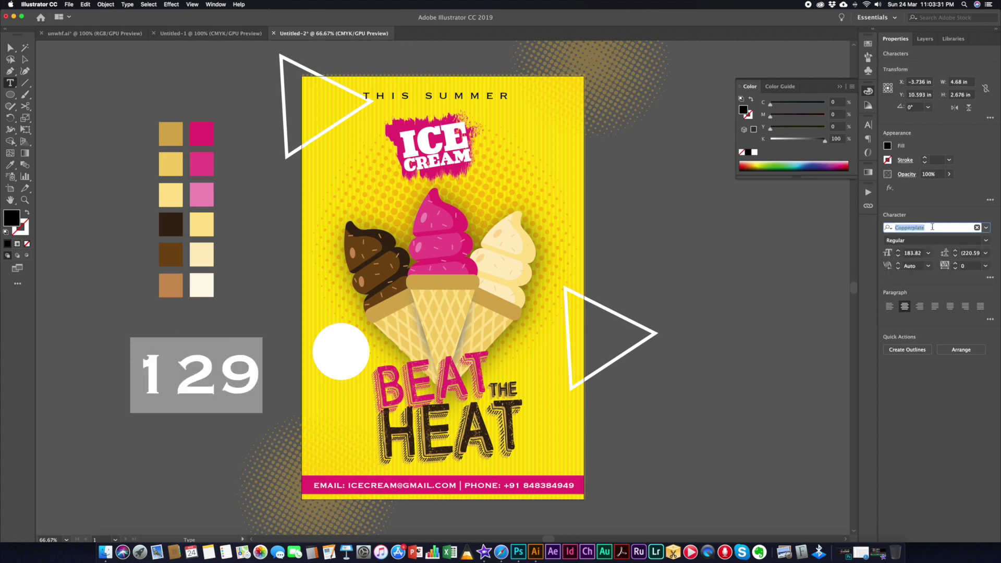
key(Down)
key(Down)
key(Down)
key(Down)
key(Down)
key(Down)
key(Down)
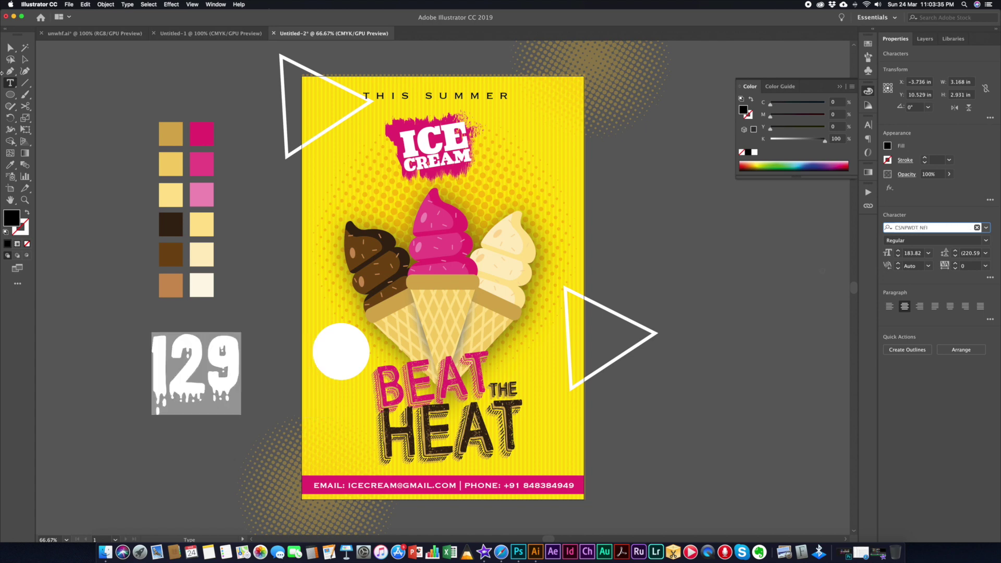
click(24, 59)
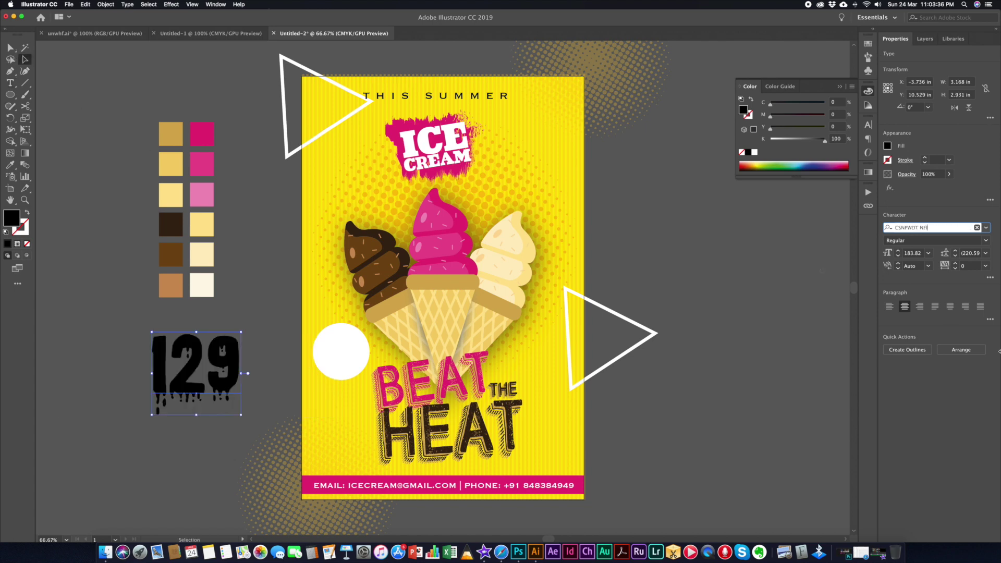
click(939, 230)
text(bebas)
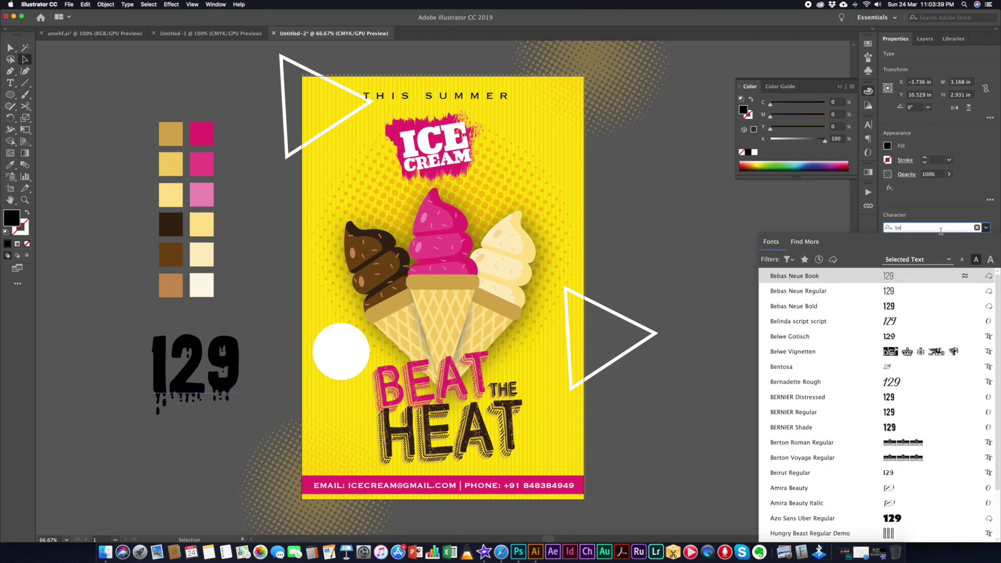
key(Down)
key(Down)
key(Return)
Step: Select the 1 in 129 and preview it in the rupee font
double_click(187, 357)
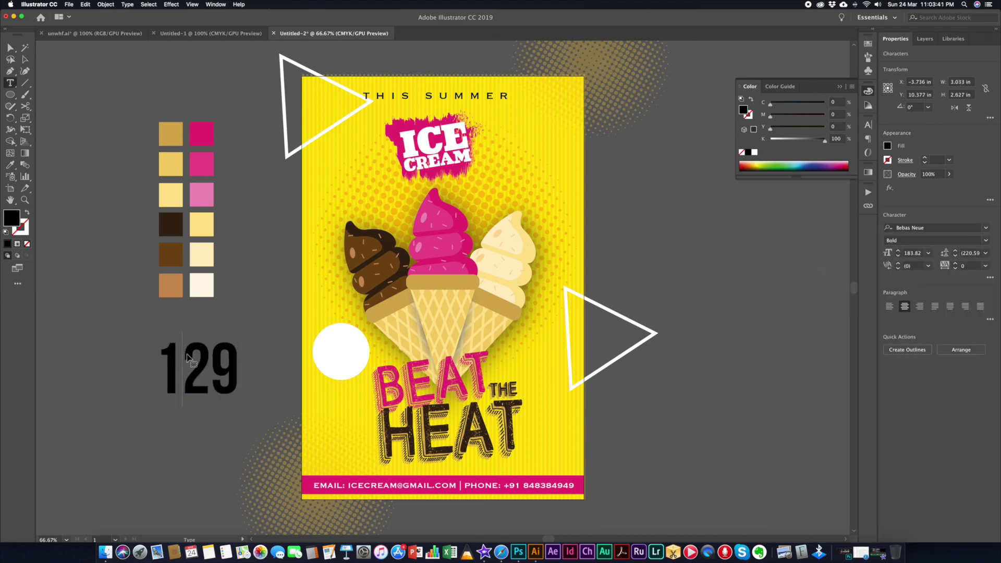
drag(179, 353, 158, 354)
click(911, 227)
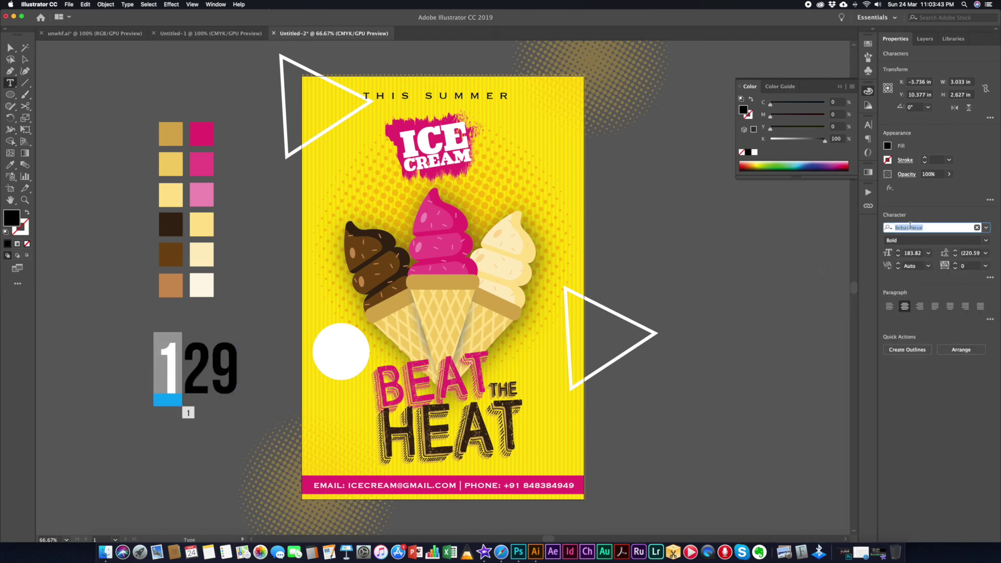
text(rupee)
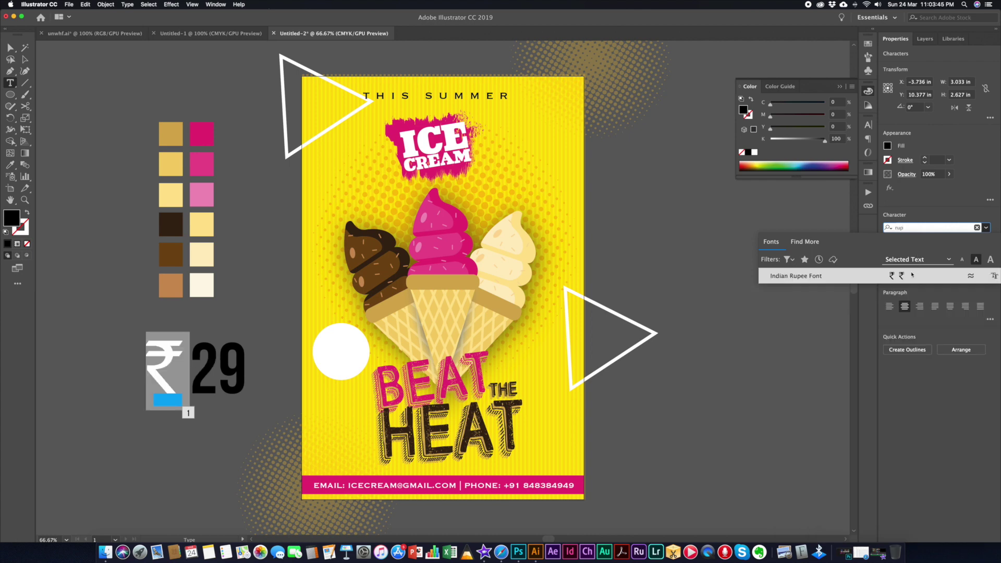
key(Escape)
Step: Type a test '1' as a new text object beside the poster
click(168, 355)
key(Escape)
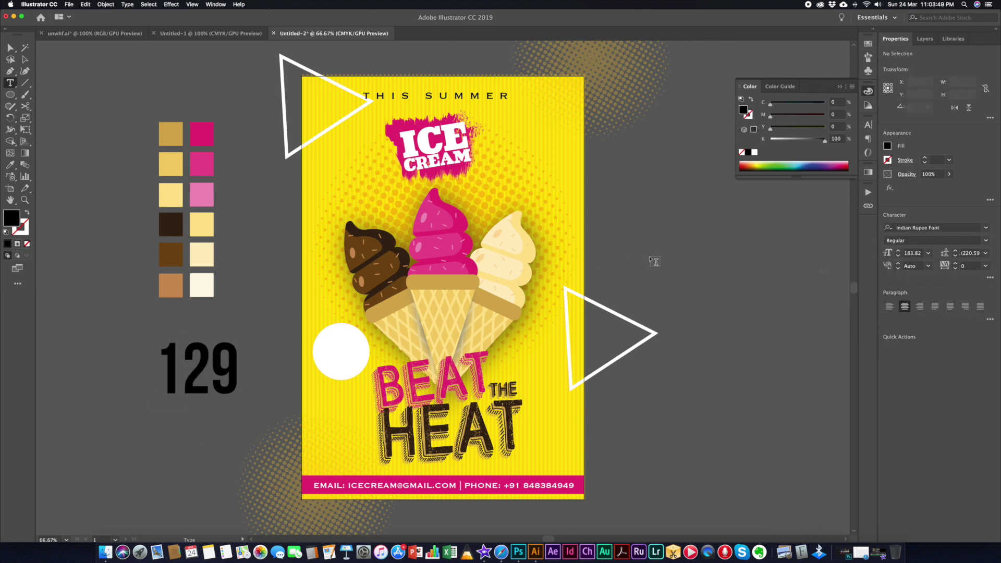
click(677, 249)
text(1)
key(super+a)
Step: Try Bebas, Mystique-Regular and rupee font searches on the test 1
click(924, 229)
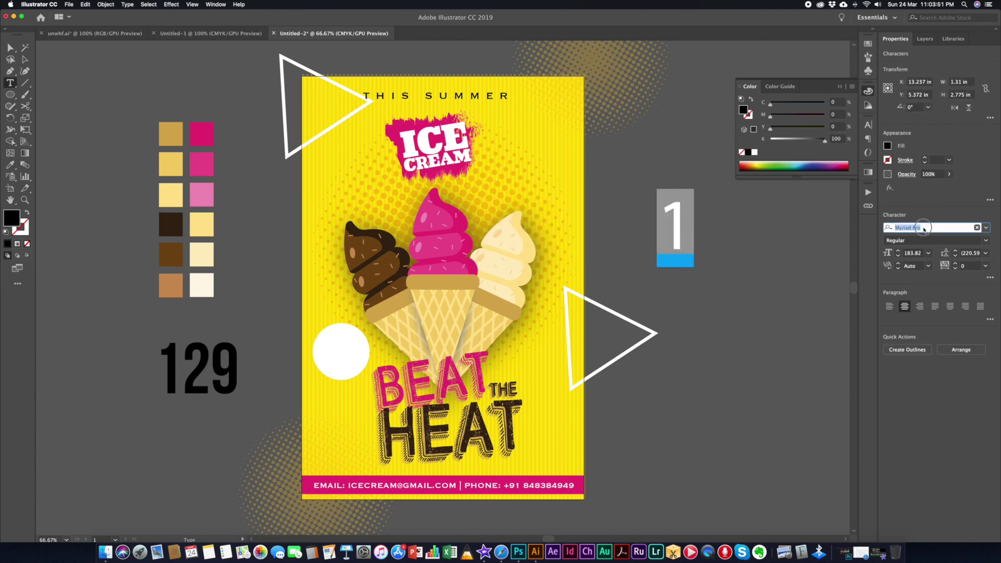
text(bebas)
key(Escape)
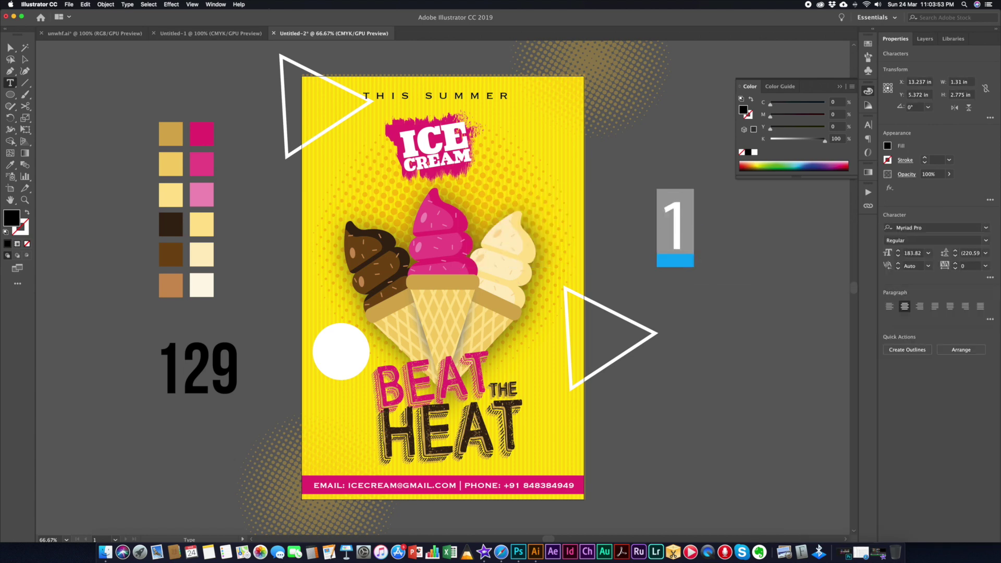
key(Down)
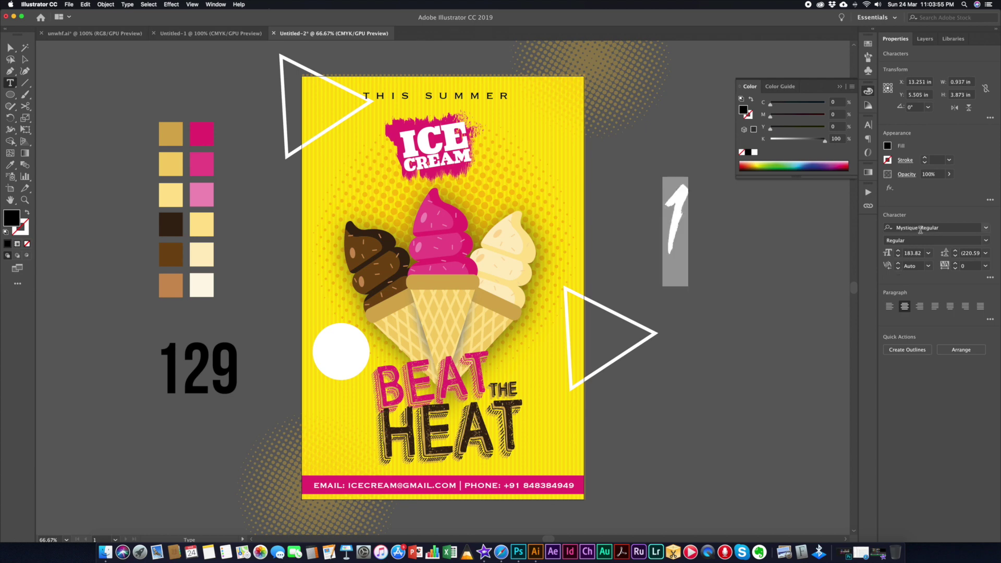
click(921, 228)
text(rup)
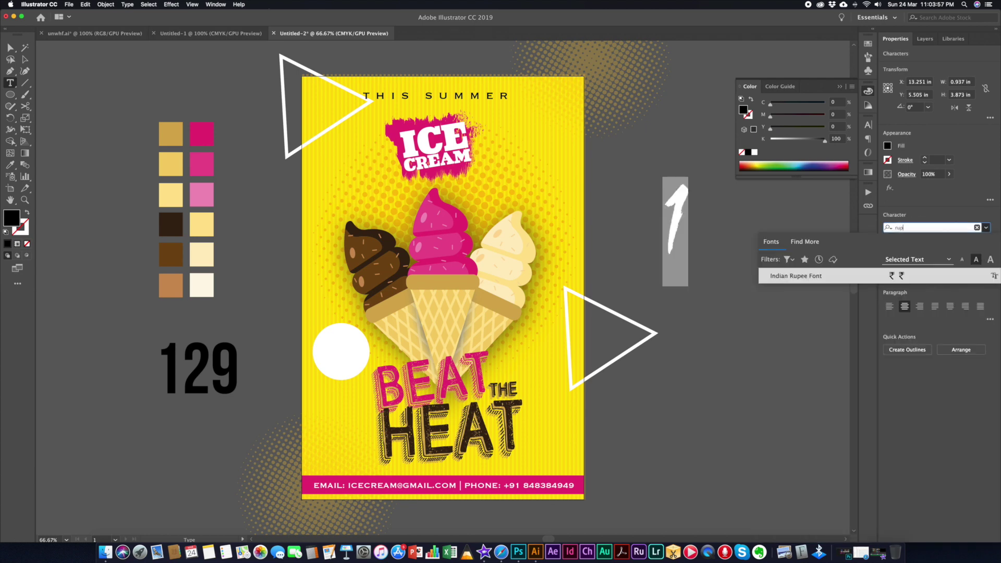
key(Escape)
click(927, 229)
text(rup)
key(Escape)
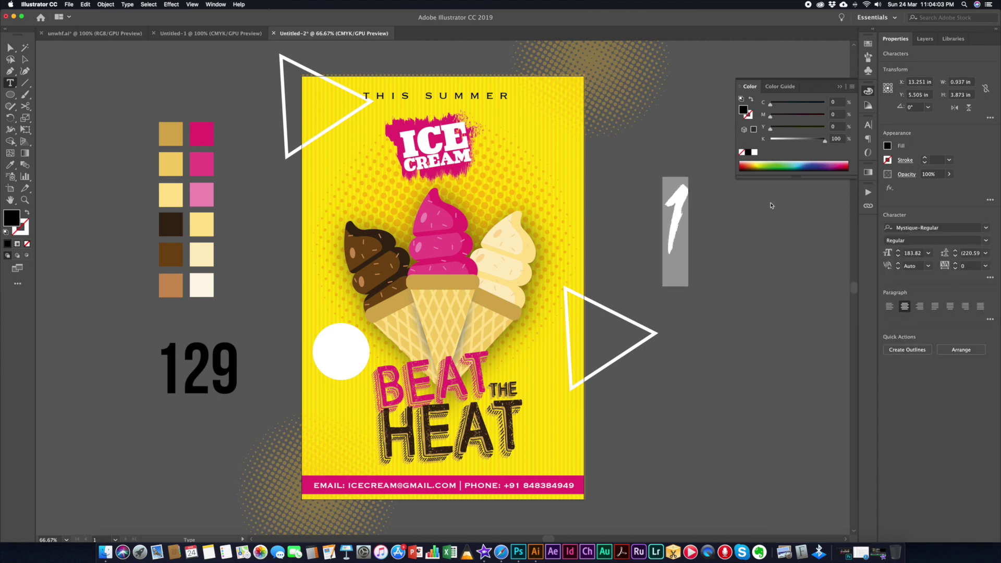
key(Escape)
Step: Select and delete the digit 1 from the 129 price text
click(180, 371)
double_click(182, 371)
drag(182, 368, 93, 366)
key(BackSpace)
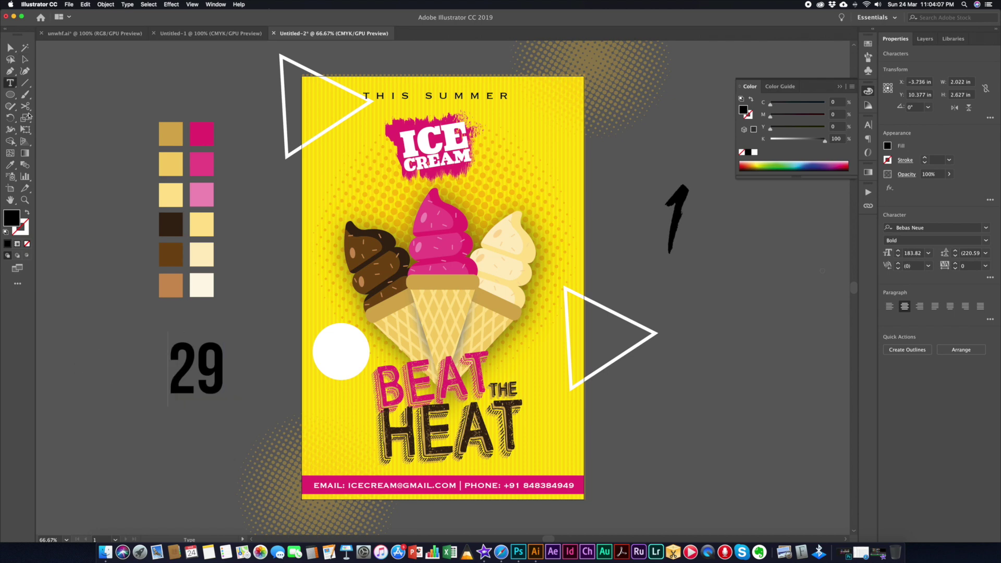
Step: Make the price read 'RS. 29', shrink it to about half, and make RS. smaller
text(RS.)
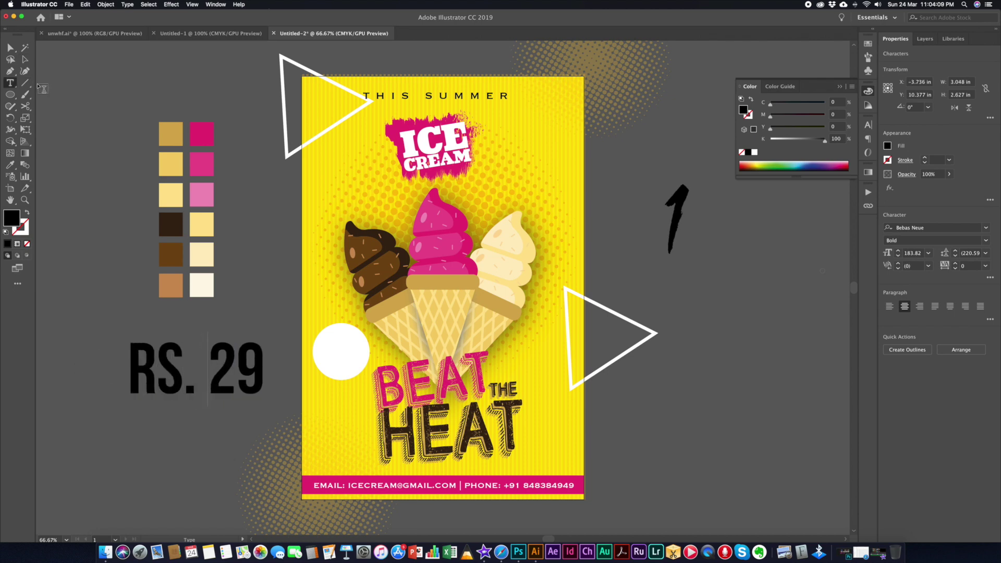
key(super+a)
click(25, 59)
mouse_move(200, 337)
mouse_down()
mouse_move(195, 405)
mouse_move(76, 390)
mouse_up()
double_click(196, 399)
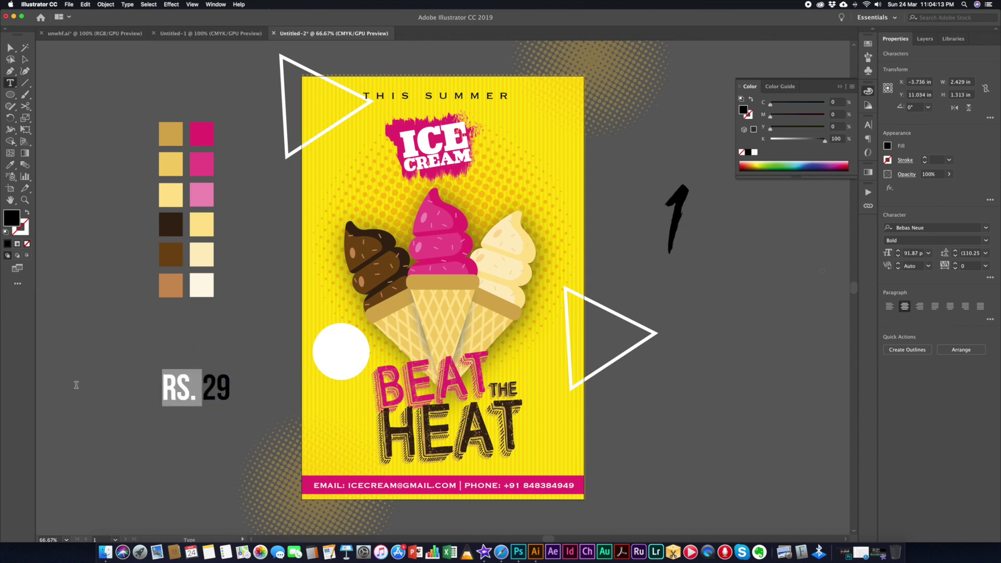
key(super+shift+comma)
key(super+shift+comma)
key(super+shift+comma)
key(super+shift+comma)
key(super+shift+comma)
key(super+shift+comma)
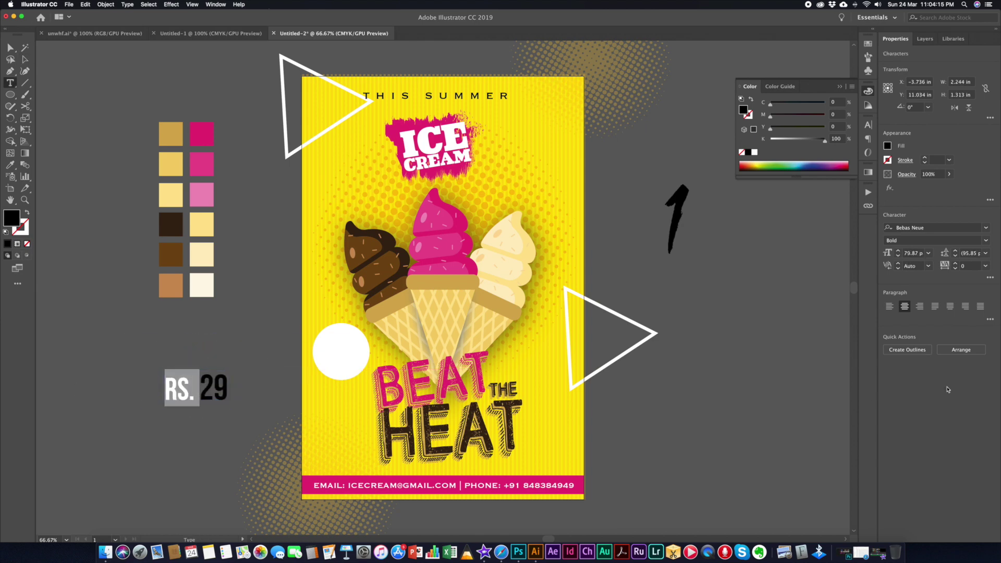
click(898, 255)
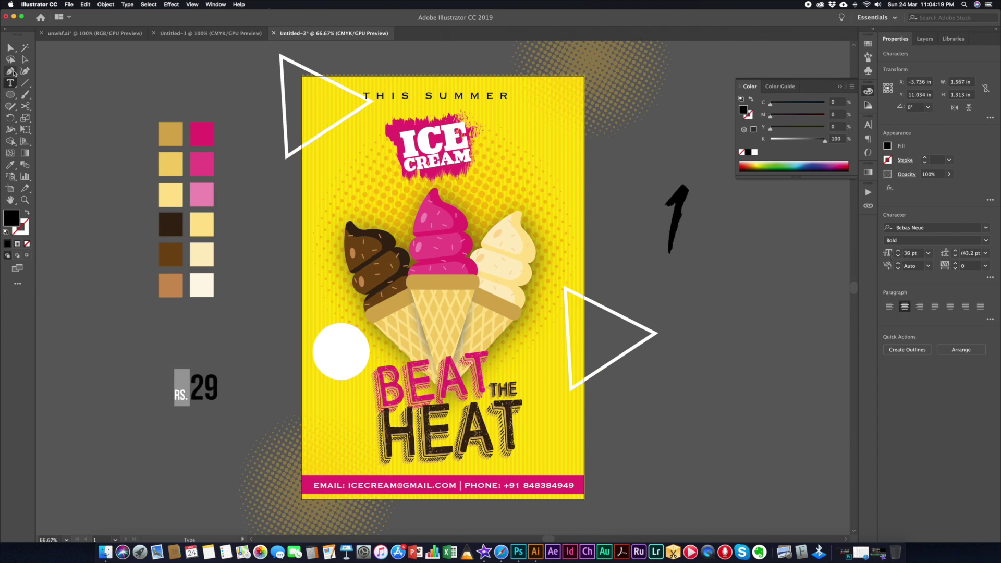
key(Escape)
Step: Colour RS. 29 strawberry pink, move it onto the white circle and tilt it slightly
key(i)
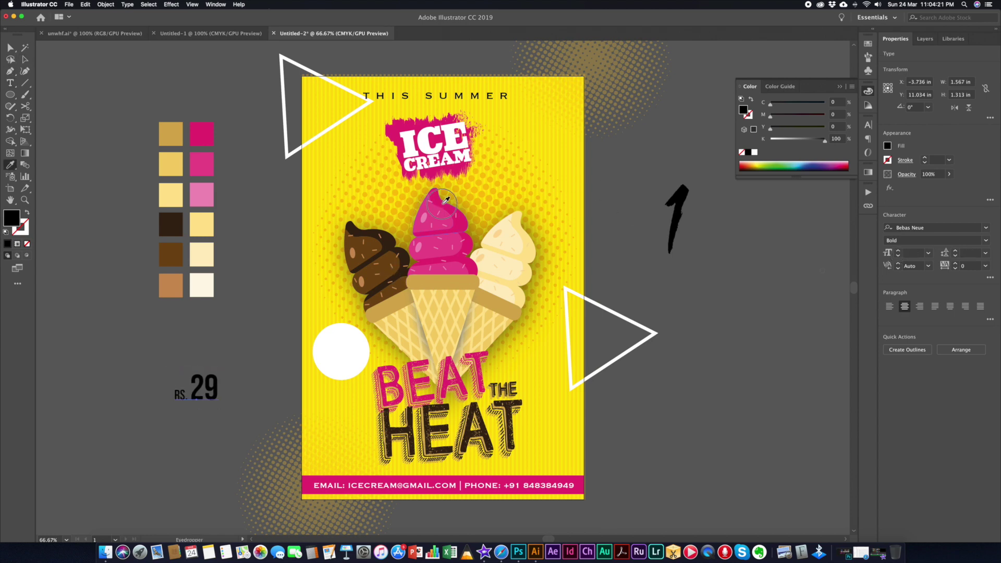
click(446, 199)
key(a)
drag(202, 386, 358, 351)
key(t)
key(a)
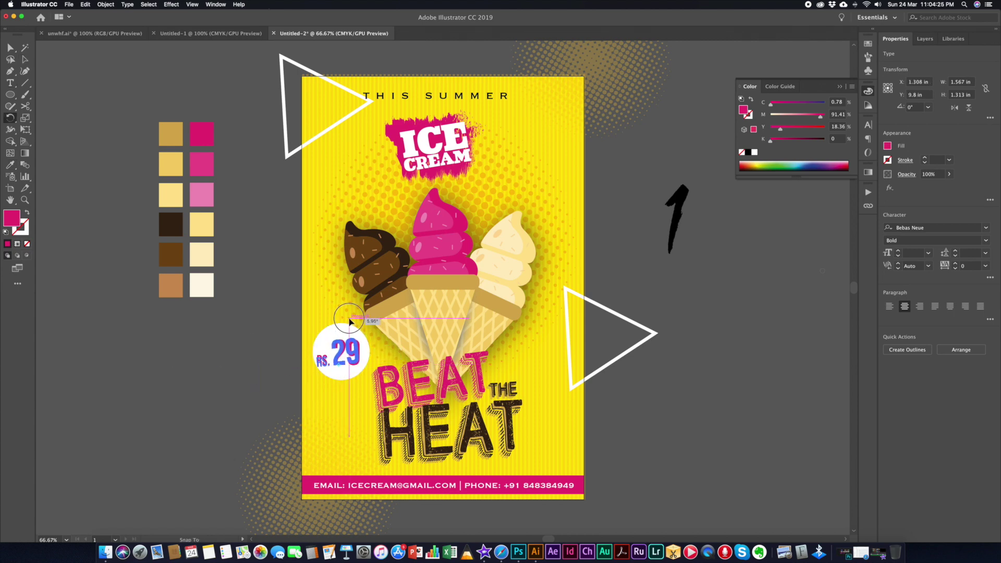
drag(319, 352, 327, 359)
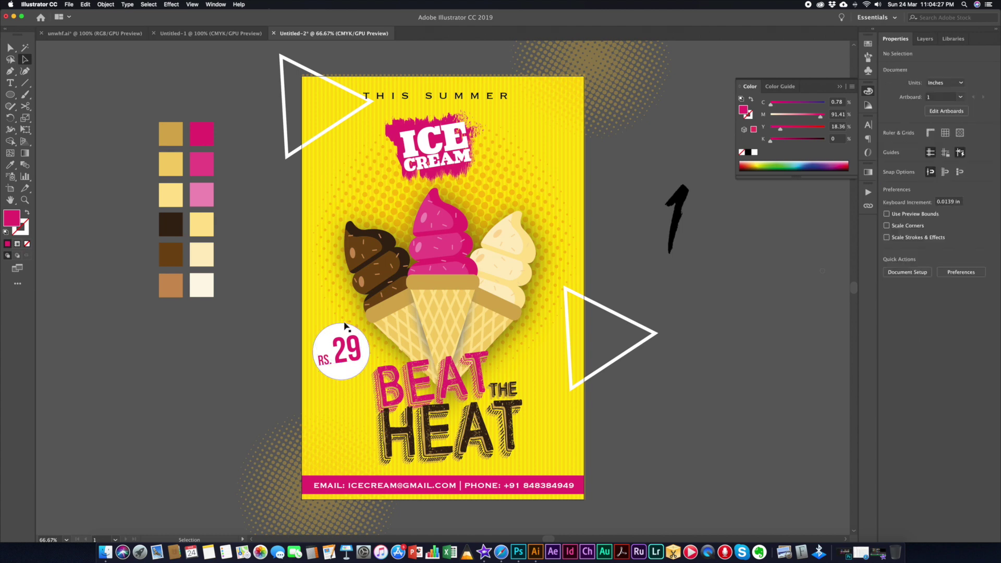
Step: Group the RS. 29 text with the white circle into a price badge
click(339, 347)
shift+click(339, 347)
key(super+g)
drag(339, 347, 535, 222)
key(super+z)
click(675, 268)
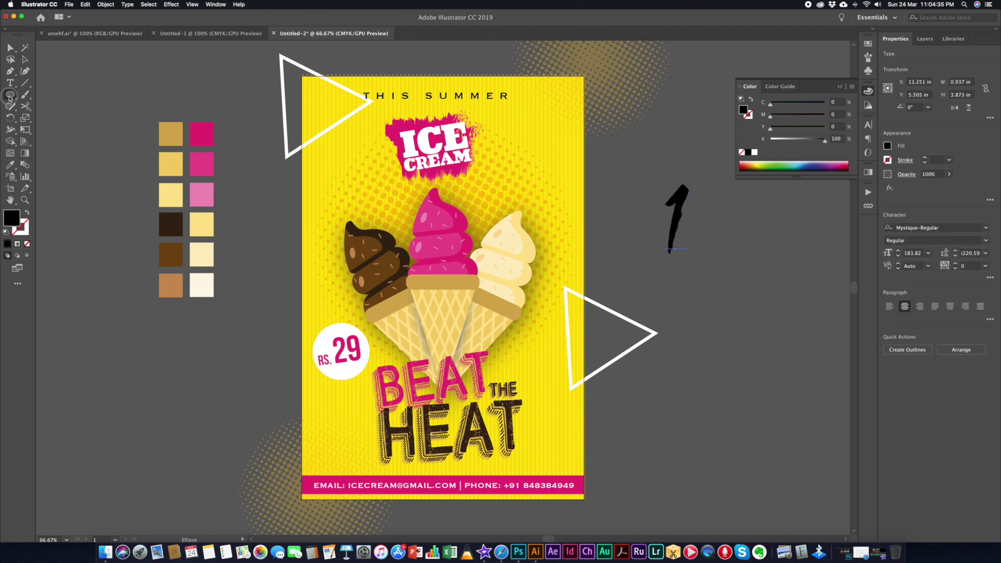
Step: Draw a rectangle covering the whole poster artboard
drag(10, 94, 57, 91)
mouse_move(347, 99)
mouse_down()
mouse_move(374, 135)
mouse_move(356, 106)
mouse_move(315, 105)
mouse_move(586, 500)
mouse_up()
key(super+t)
key(v)
key(a)
Step: Give the rectangle no fill and a white 10 pt stroke aligned to the inside
click(642, 167)
click(561, 161)
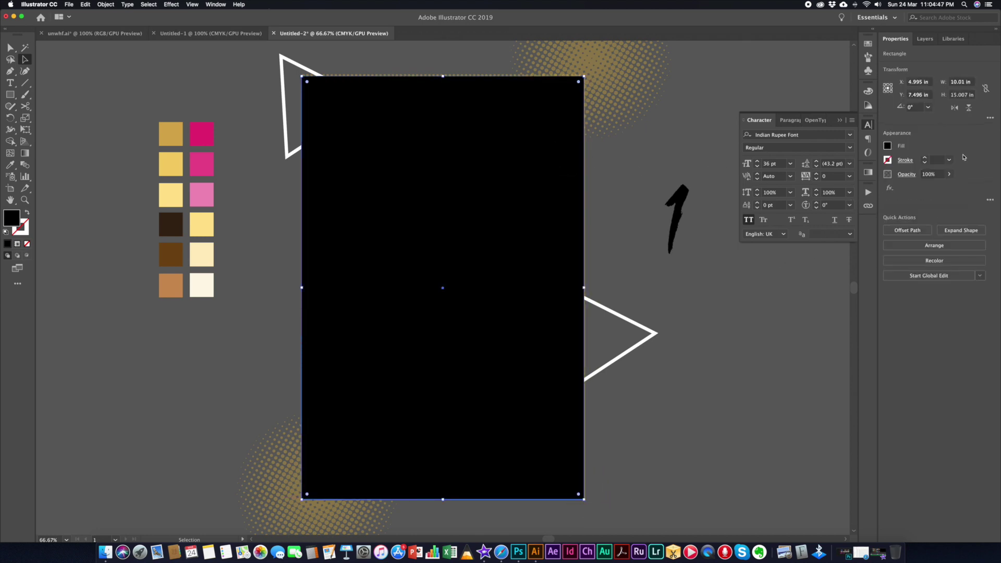
click(889, 160)
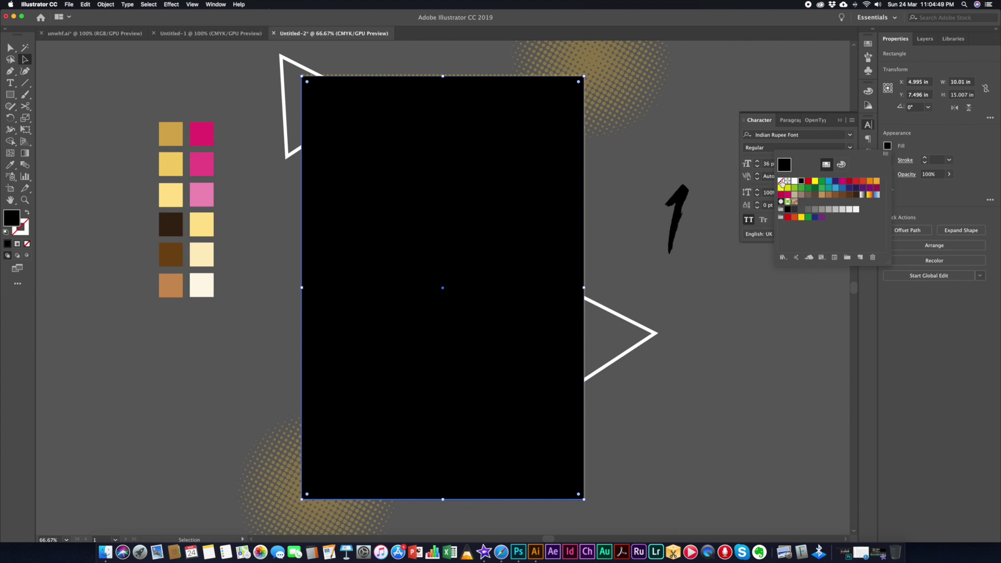
click(781, 182)
click(887, 159)
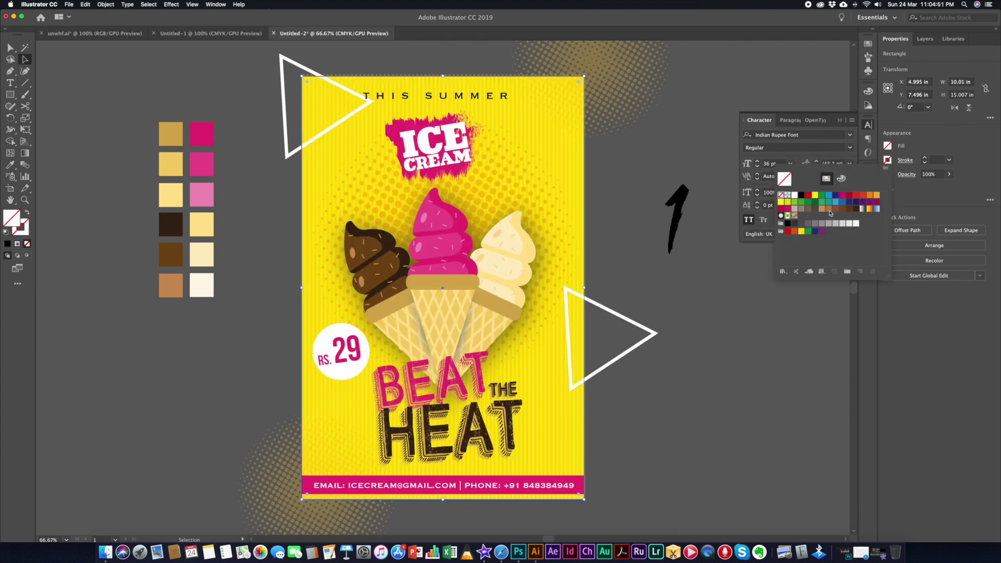
click(795, 195)
click(924, 160)
click(924, 158)
click(908, 160)
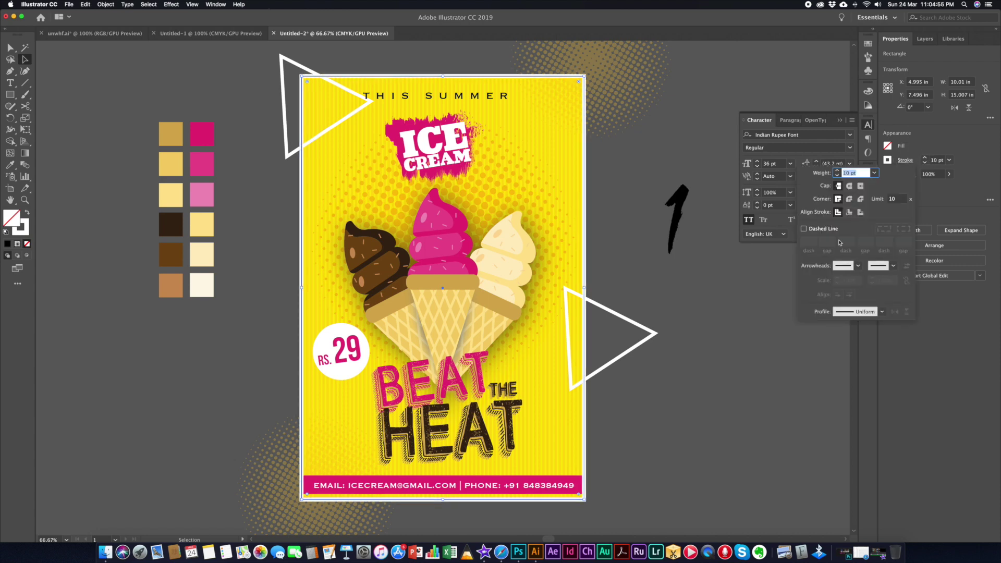
click(845, 212)
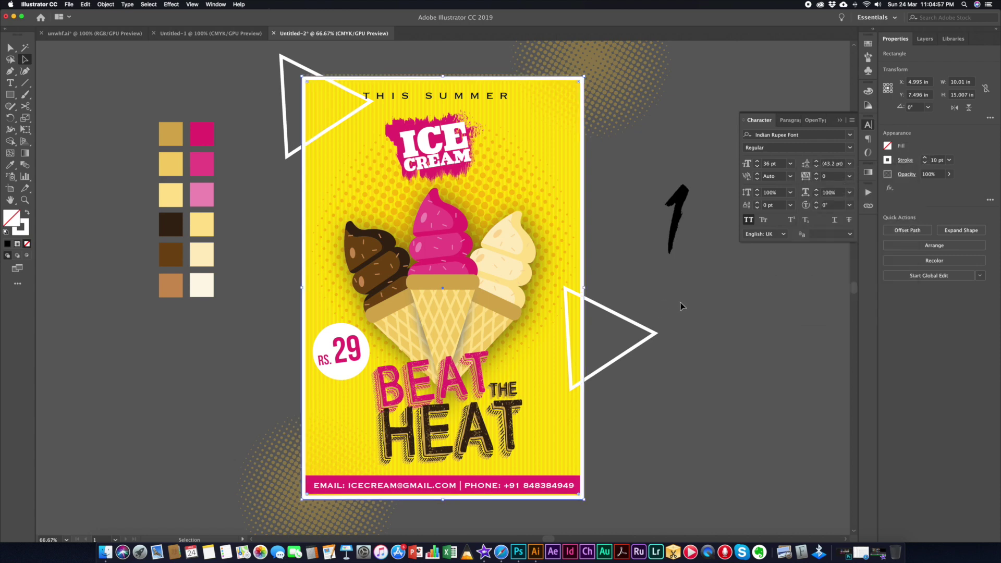
click(704, 311)
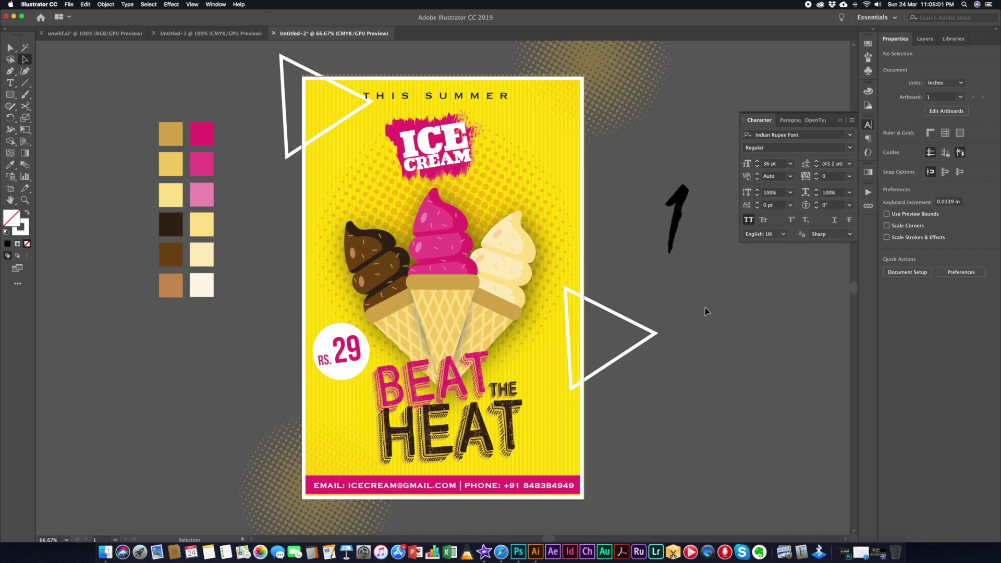
Step: Ungroup the badge and fill its circle with the chocolate-scoop brown
click(378, 326)
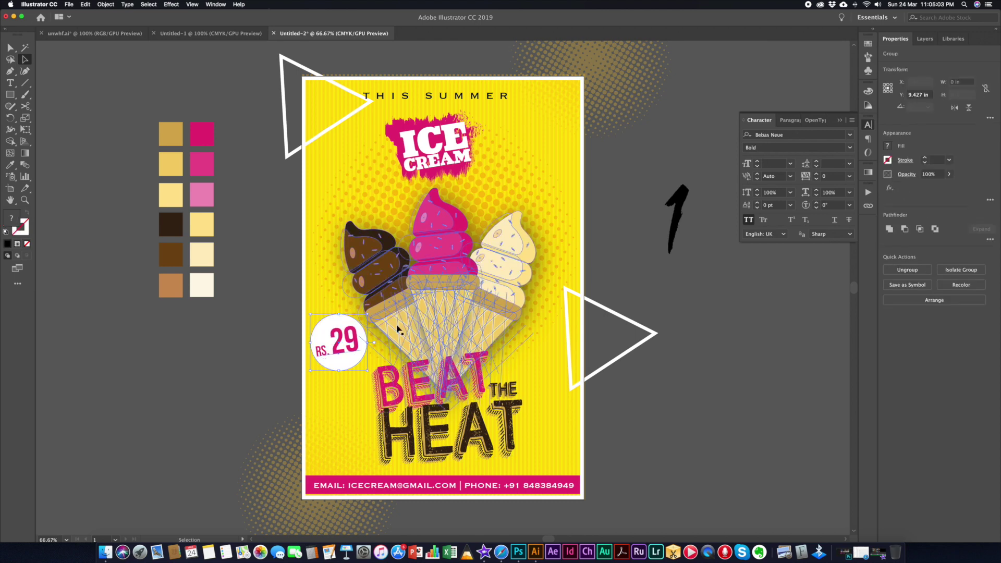
right_click(346, 335)
click(386, 412)
click(321, 348)
mouse_move(328, 336)
mouse_down()
mouse_move(329, 327)
mouse_move(329, 336)
mouse_up()
key(i)
click(390, 235)
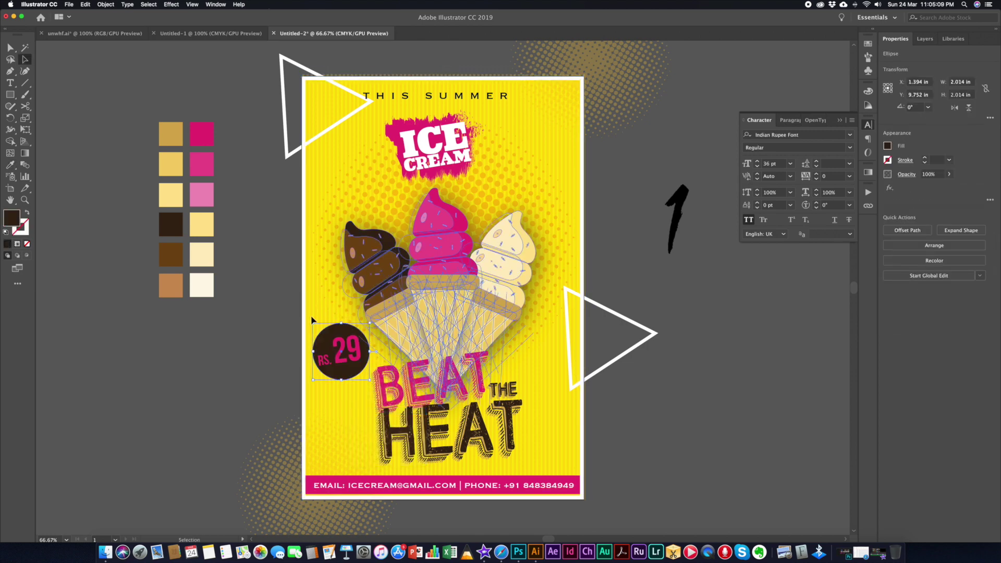
key(a)
Step: Colour the RS. 29 text yellow-orange sampled from the poster
click(339, 353)
key(i)
click(344, 138)
key(a)
Step: Set the brown circle's outline to white in the Color Picker
click(322, 325)
double_click(24, 232)
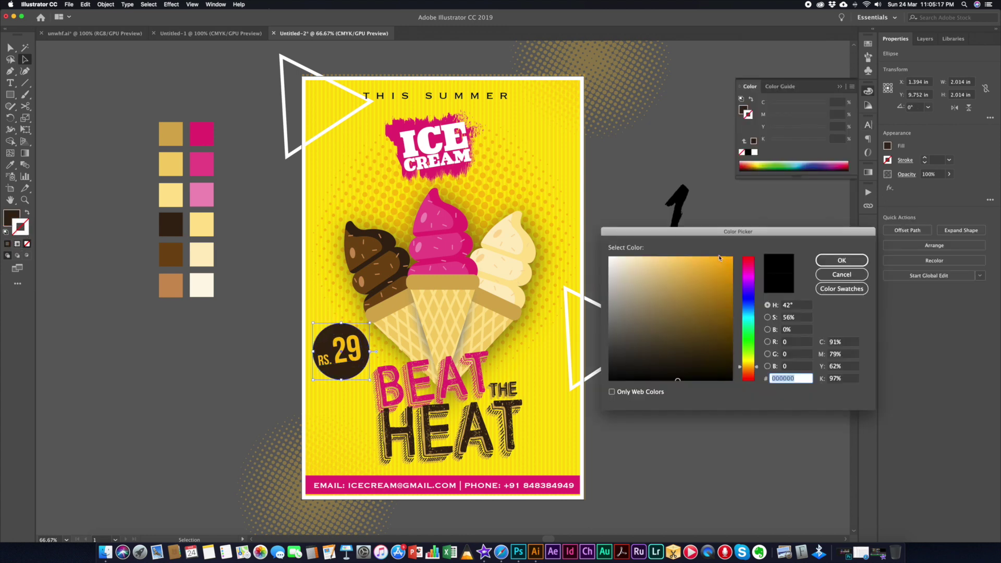
drag(751, 367, 751, 360)
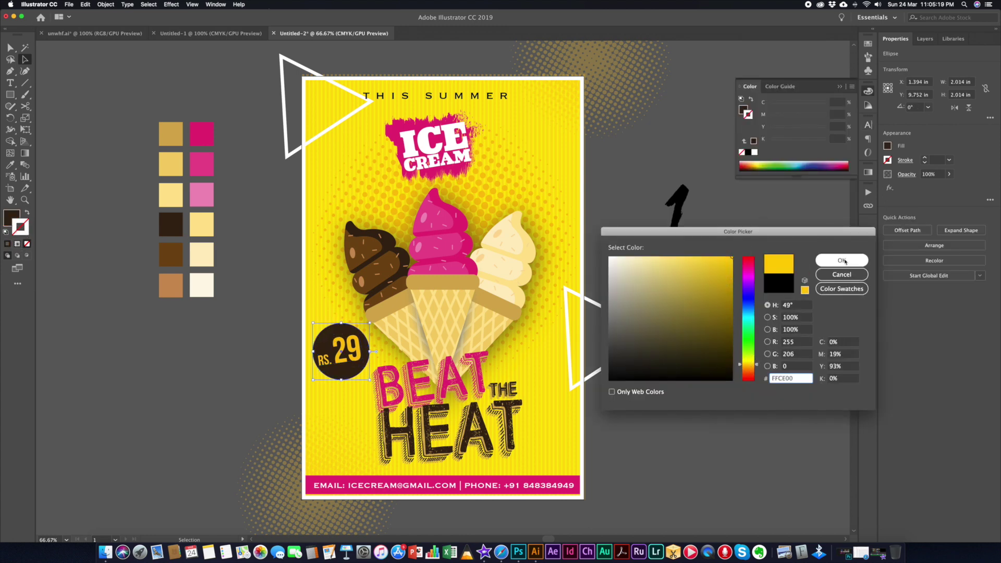
click(841, 261)
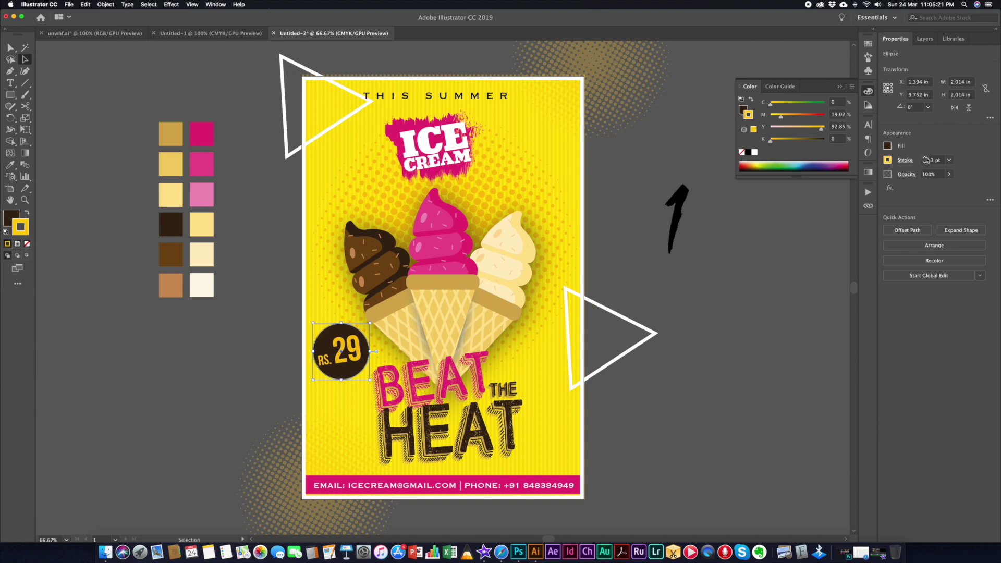
click(276, 368)
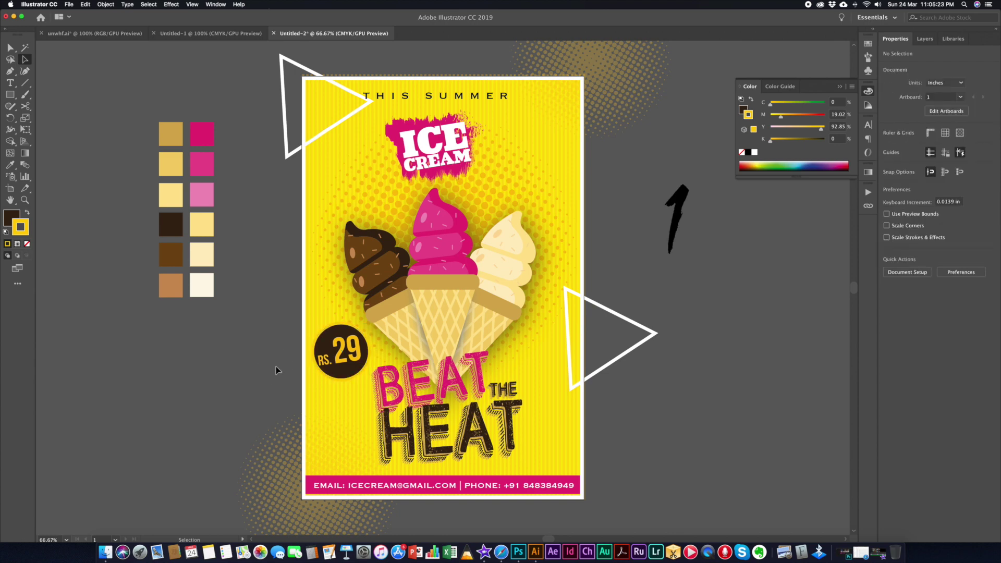
click(324, 352)
double_click(20, 227)
drag(626, 266, 609, 257)
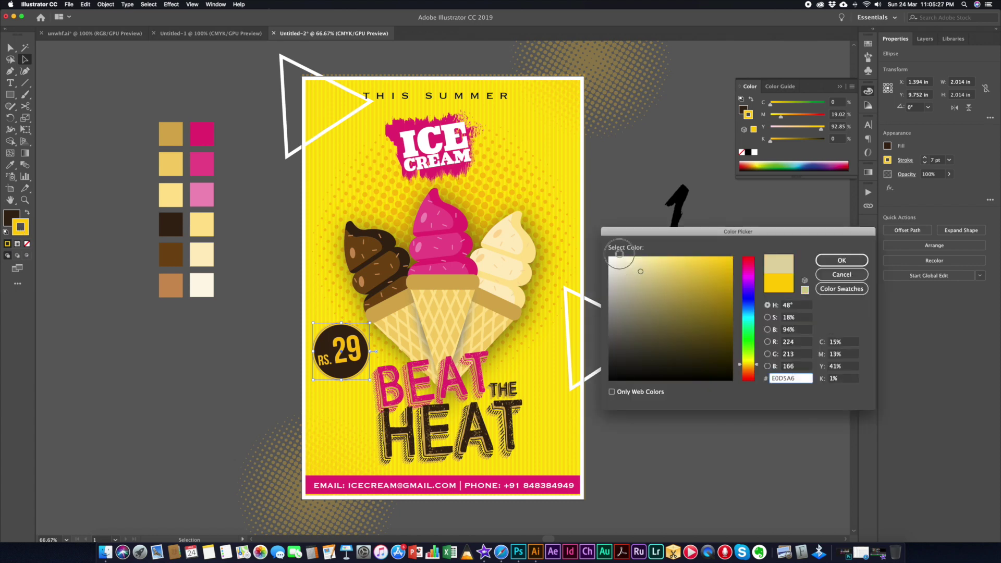
click(820, 260)
click(177, 329)
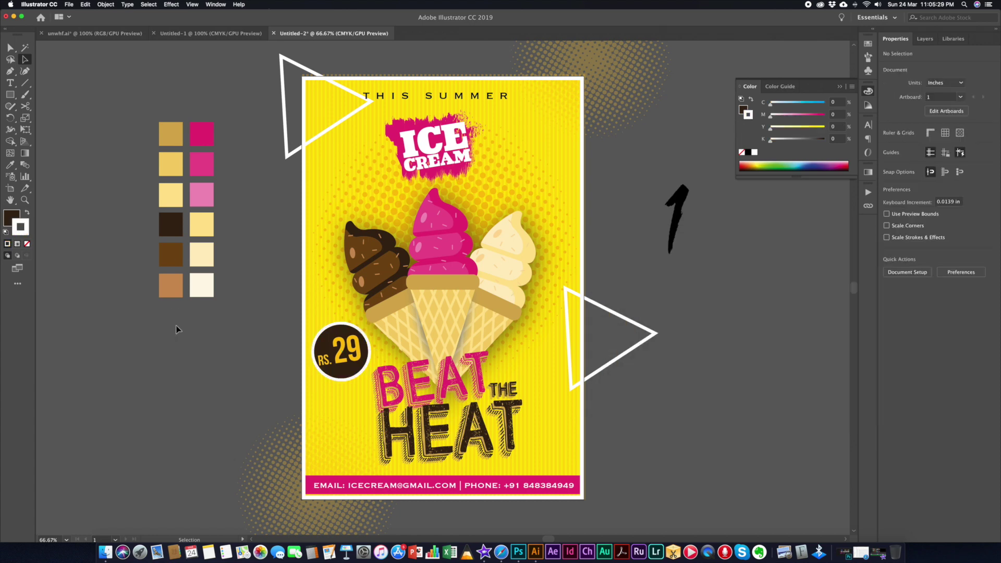